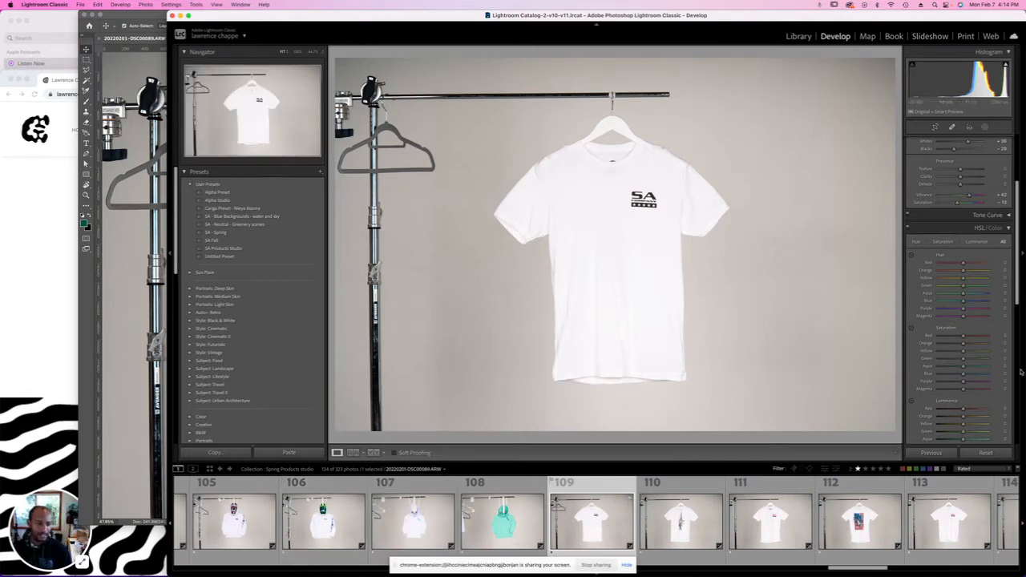
# Review the Develop adjustments of the white T-shirt photo and compare it before and after editing.
pyautogui.scroll(-10, 992, 370)
pyautogui.scroll(10, 991, 370)
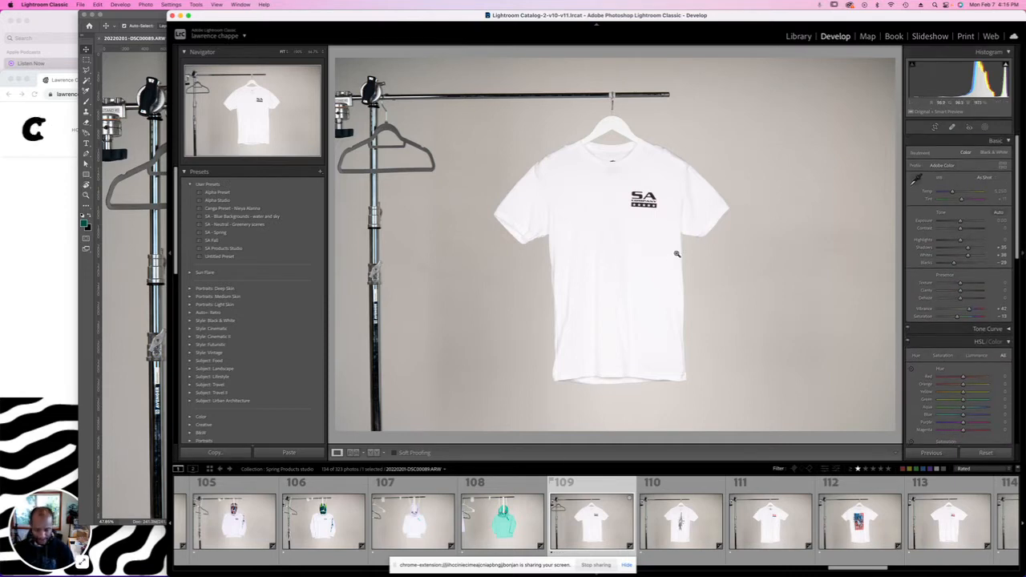
pyautogui.press('\\')
pyautogui.press('\\')
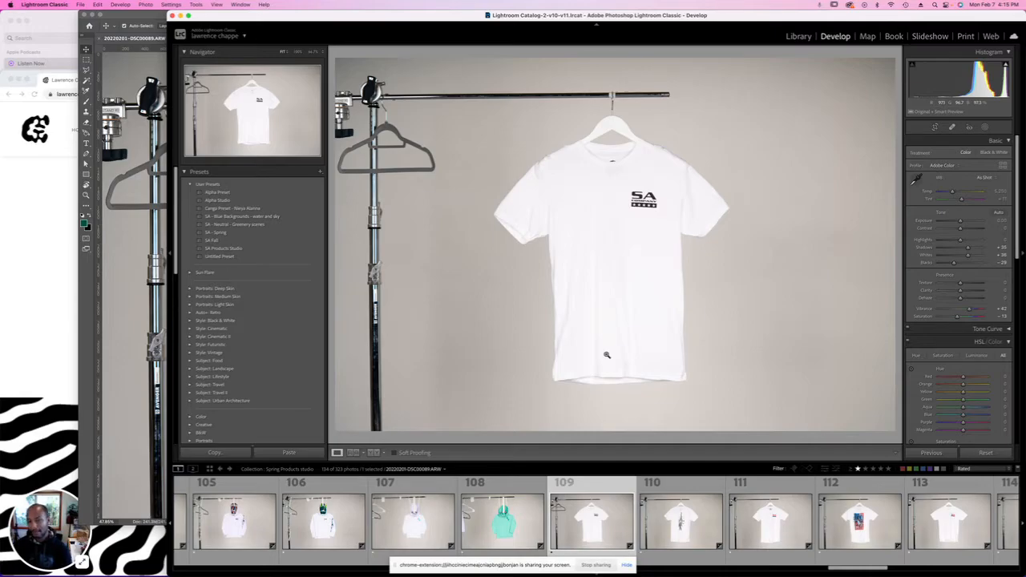
pyautogui.hotkey('ctrl', 'Up')
pyautogui.click(858, 207)
pyautogui.hotkey('ctrl', 'Up')
pyautogui.click(870, 233)
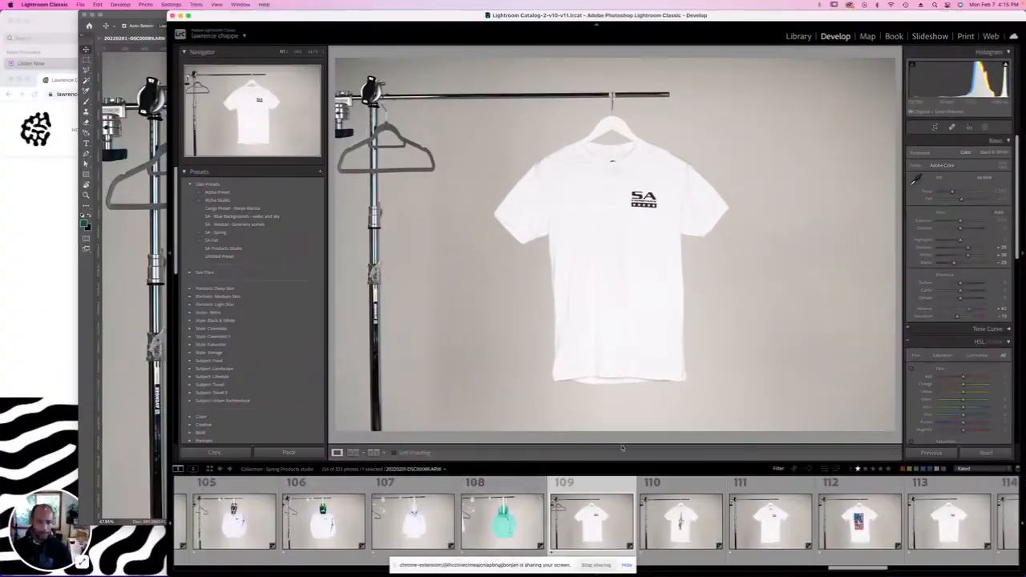
# Send the white T-shirt photo from Lightroom to Adobe Photoshop 2022 for editing and switch to that program.
pyautogui.rightClick(587, 551)
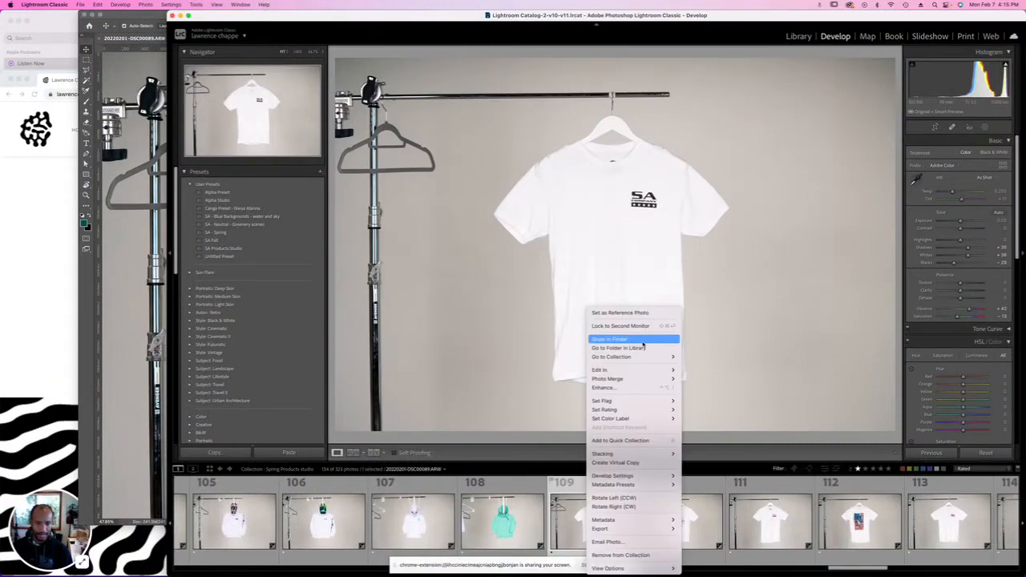
pyautogui.moveTo(640, 370)
pyautogui.click(737, 370)
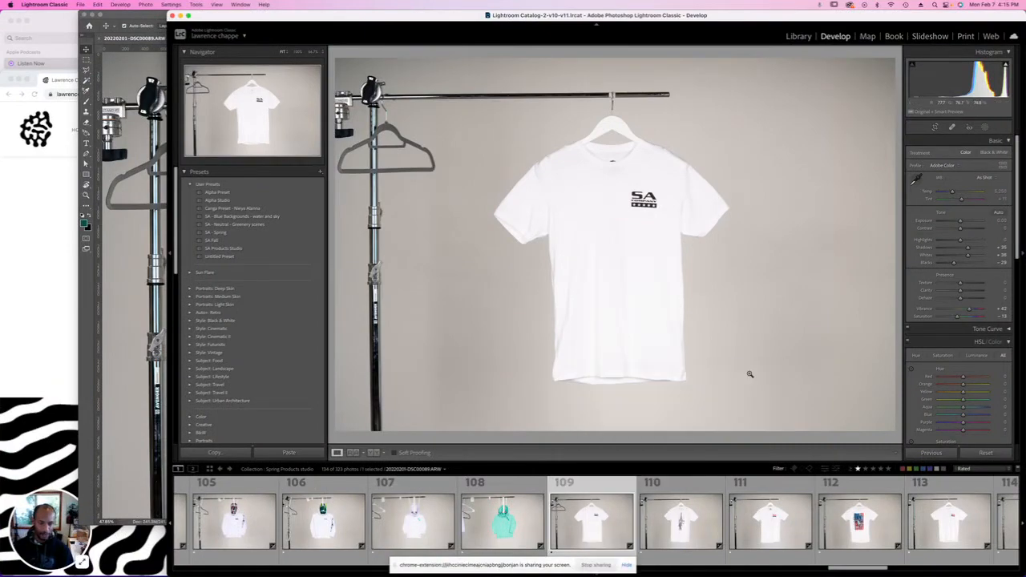
pyautogui.hotkey('ctrl', 'Up')
pyautogui.click(747, 427)
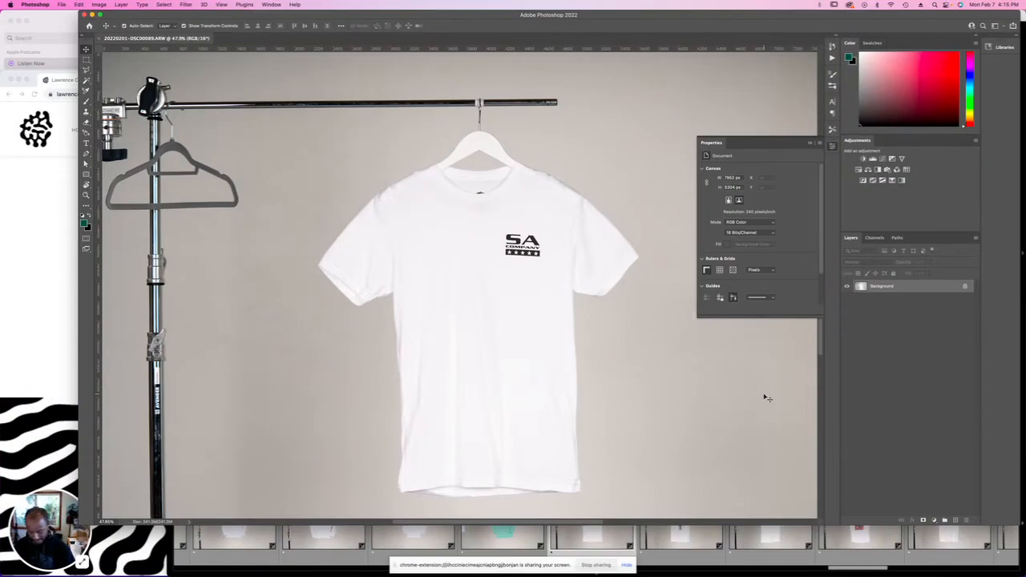
# Duplicate the Background layer and activate the Polygonal Lasso tool.
pyautogui.press('super+j')
pyautogui.press('l')
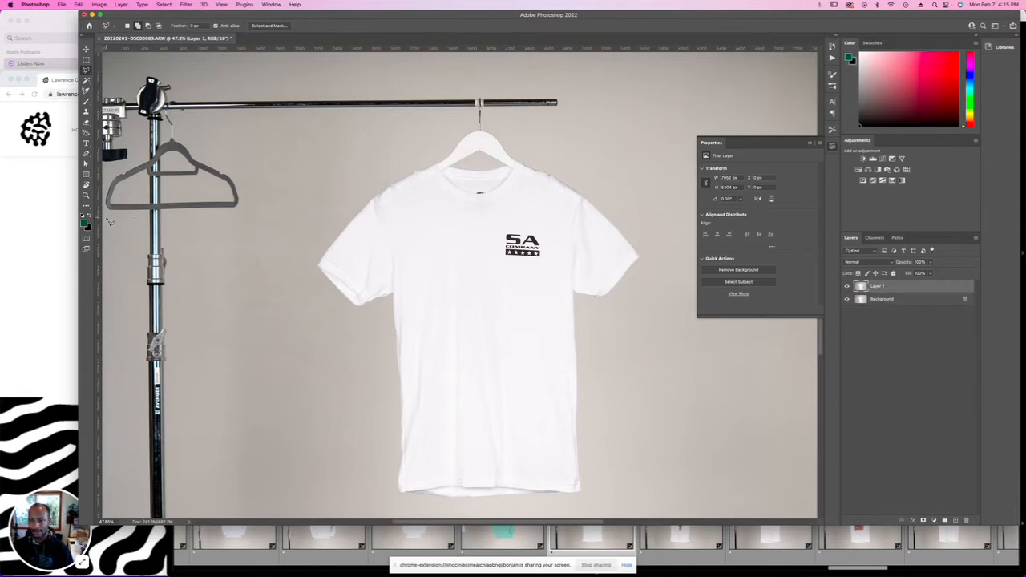
pyautogui.press('super+minus')
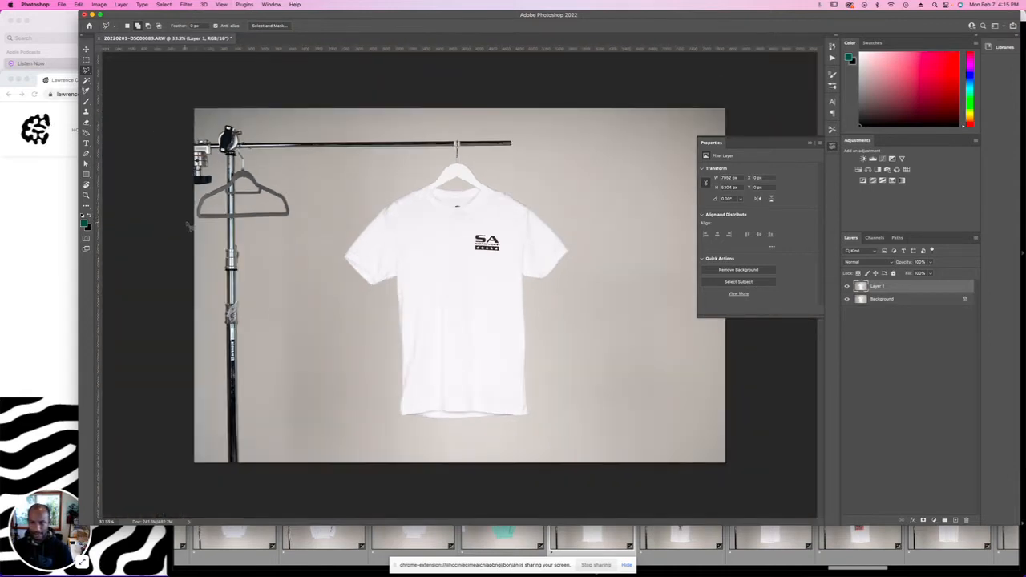
pyautogui.moveTo(229, 222)
pyautogui.mouseDown()
pyautogui.moveTo(220, 460)
pyautogui.moveTo(222, 480)
pyautogui.moveTo(241, 480)
pyautogui.mouseUp()
pyautogui.press('Escape')
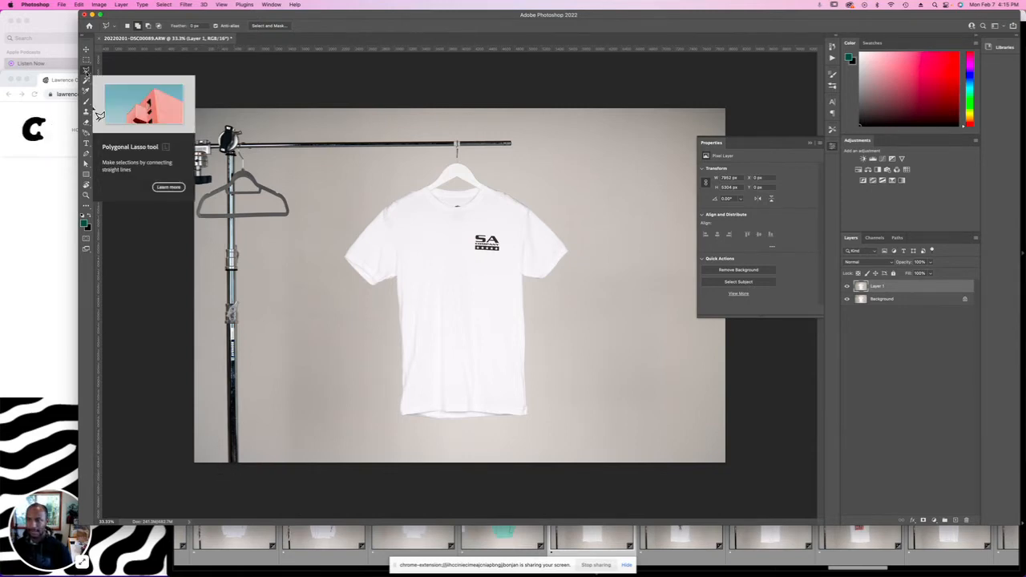
# Outline the light stand, the empty grey hanger and the horizontal rail with one closed polygonal selection.
pyautogui.click(188, 226)
pyautogui.click(225, 222)
pyautogui.click(225, 472)
pyautogui.click(249, 472)
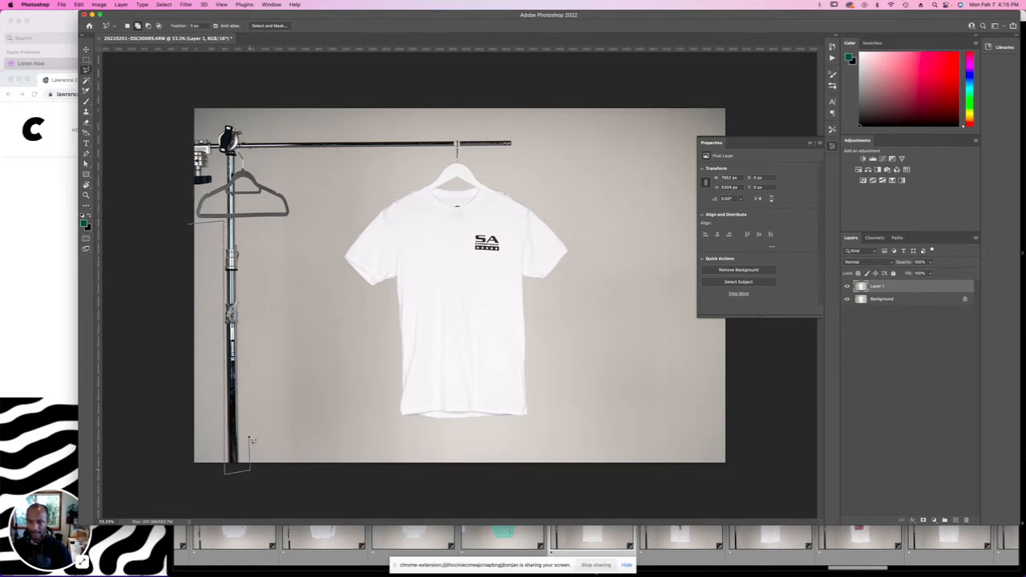
pyautogui.click(244, 222)
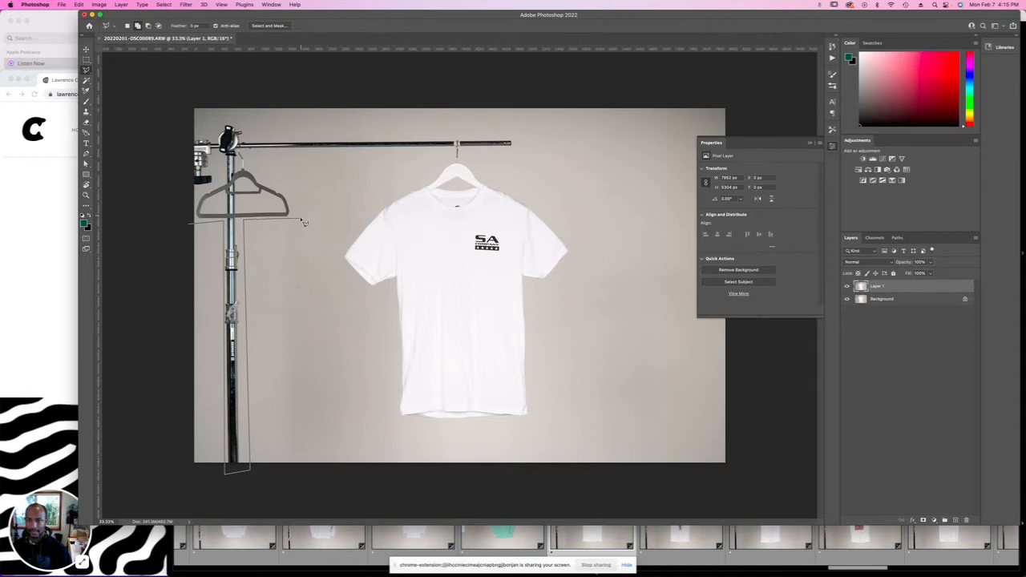
pyautogui.click(252, 155)
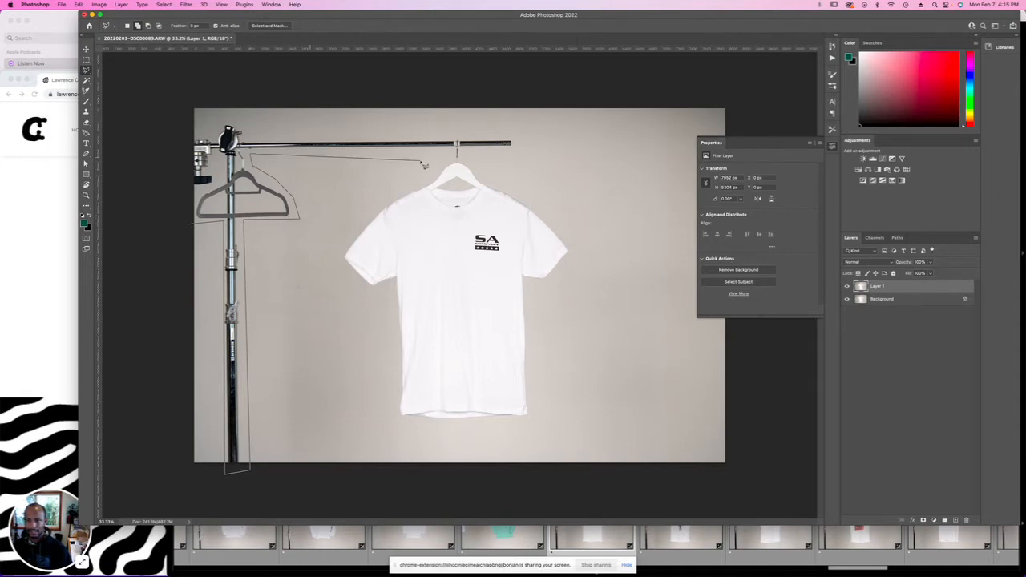
pyautogui.click(516, 136)
pyautogui.click(516, 147)
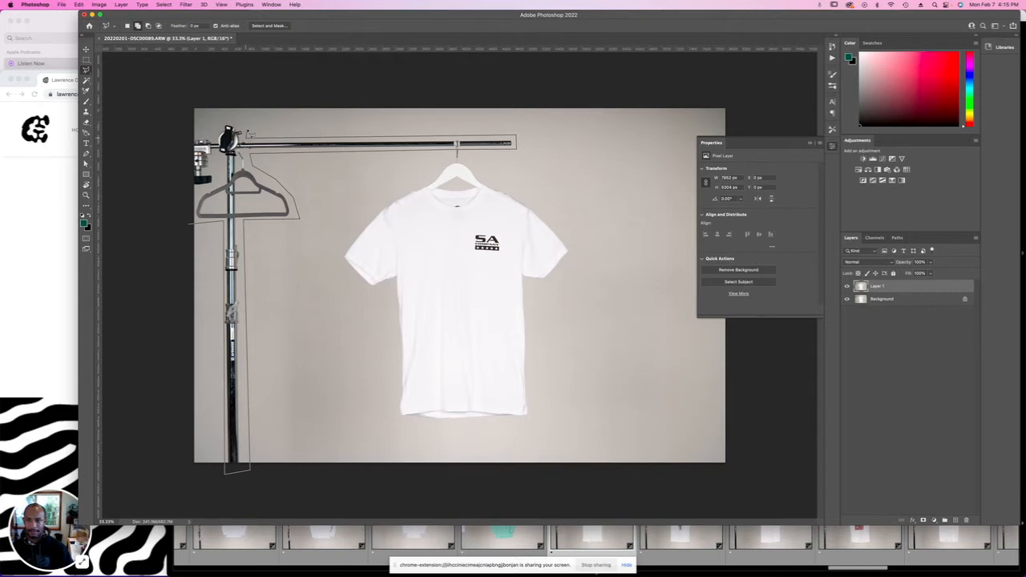
pyautogui.click(176, 141)
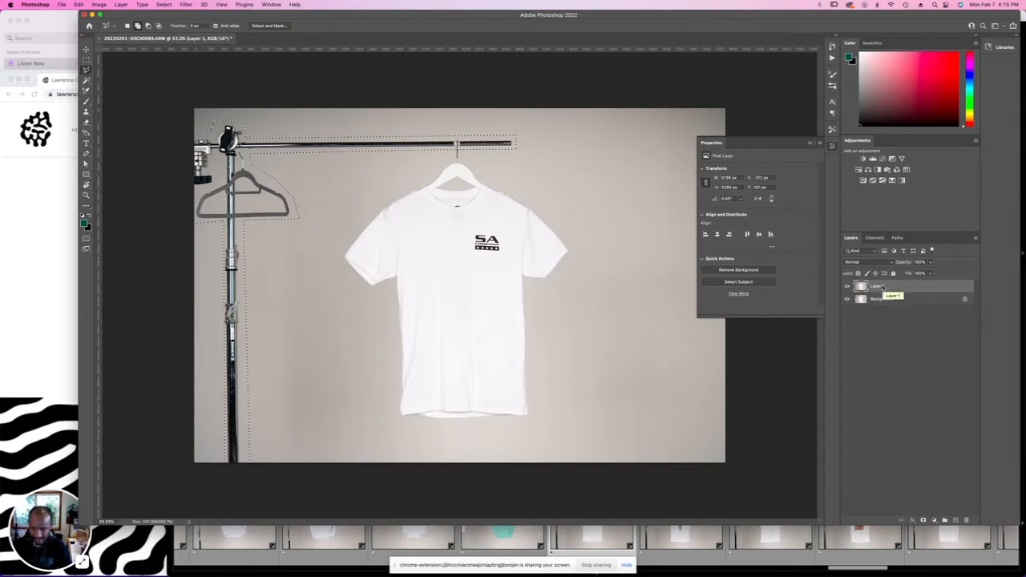
# Fill the selected stand and rail area with Content-Aware in Normal mode at 100% opacity, and clear the selection.
pyautogui.hotkey('shift', 'BackSpace')
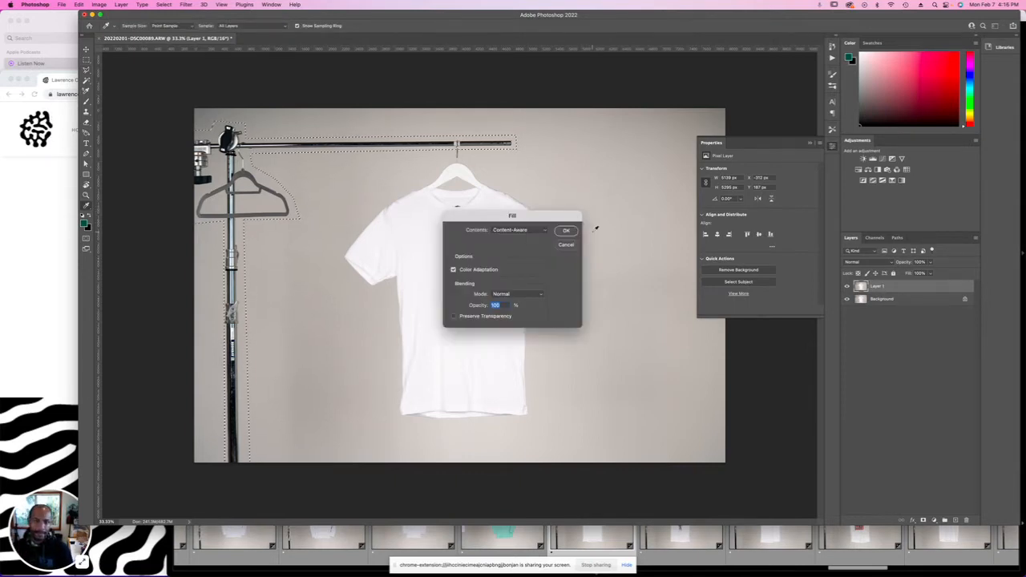
pyautogui.click(517, 229)
pyautogui.click(517, 230)
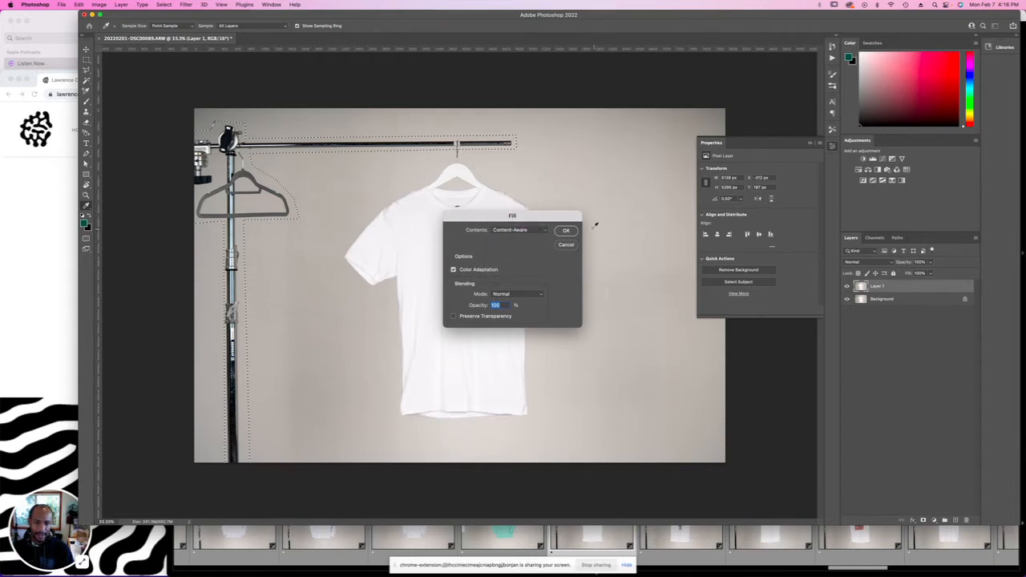
pyautogui.click(567, 230)
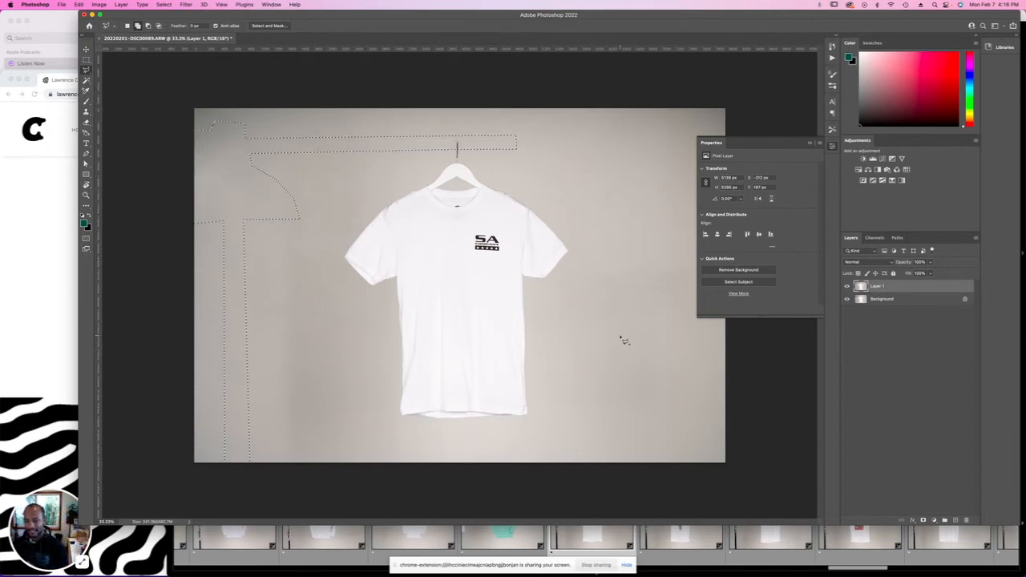
pyautogui.press('super+d')
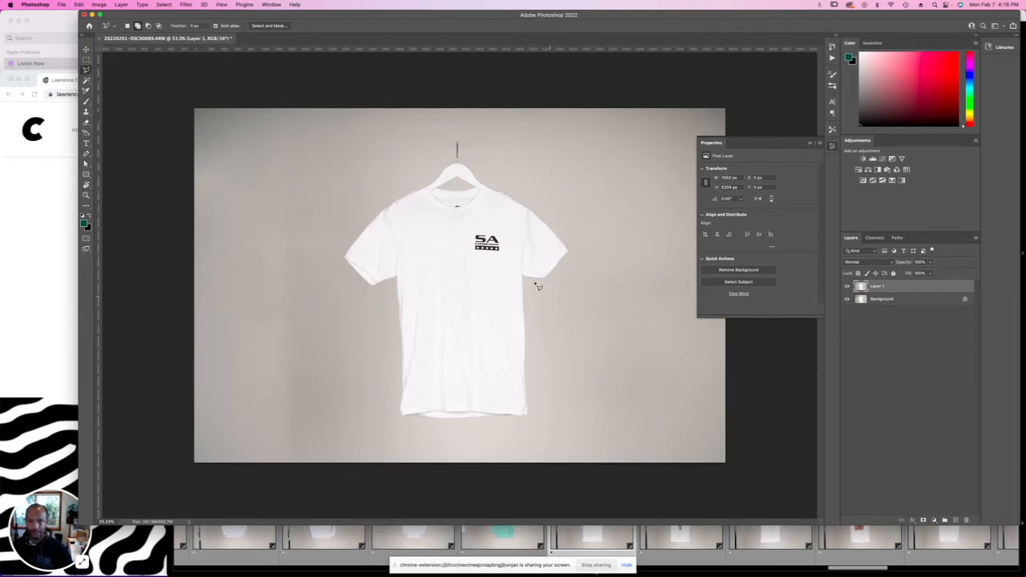
# Outline the white hanger above the shirt collar, including its metal hook and the smudge above it, with a closed polygonal selection.
pyautogui.press('super+equal')
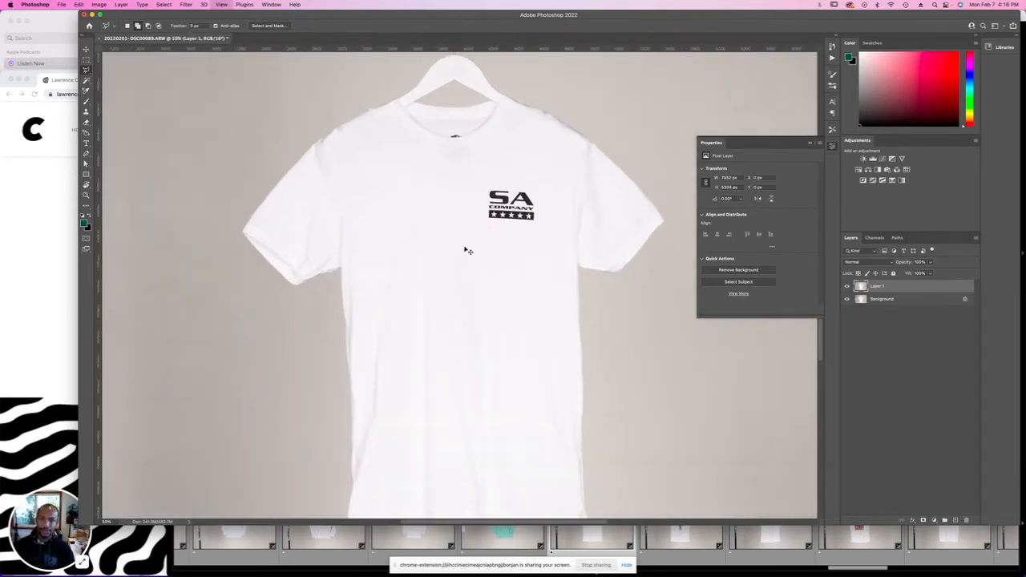
pyautogui.press('super+equal')
pyautogui.press('super+equal')
pyautogui.moveTo(435, 144); pyautogui.dragTo(387, 510)
pyautogui.press('super+equal')
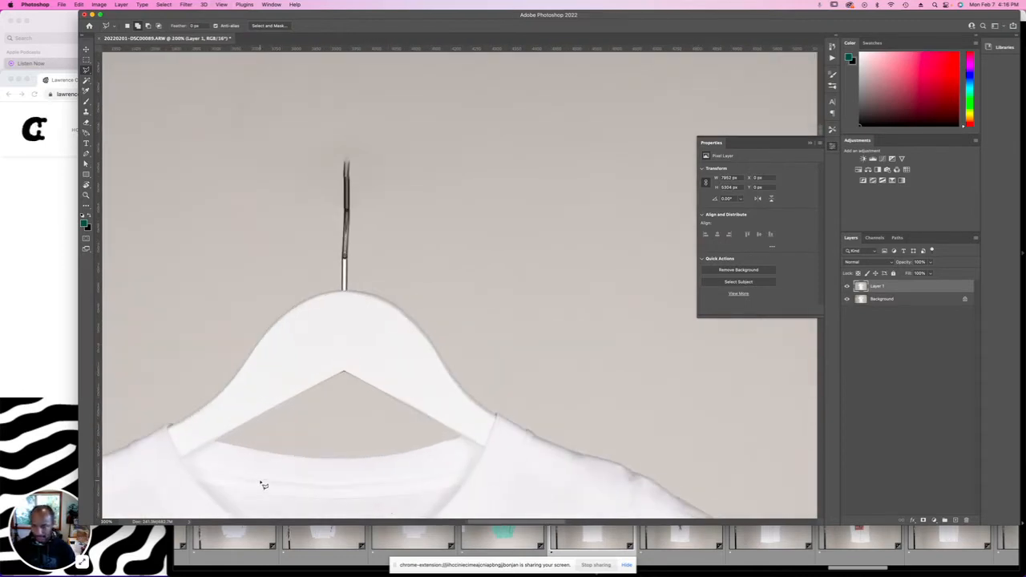
pyautogui.moveTo(288, 371); pyautogui.dragTo(372, 282)
pyautogui.click(250, 319)
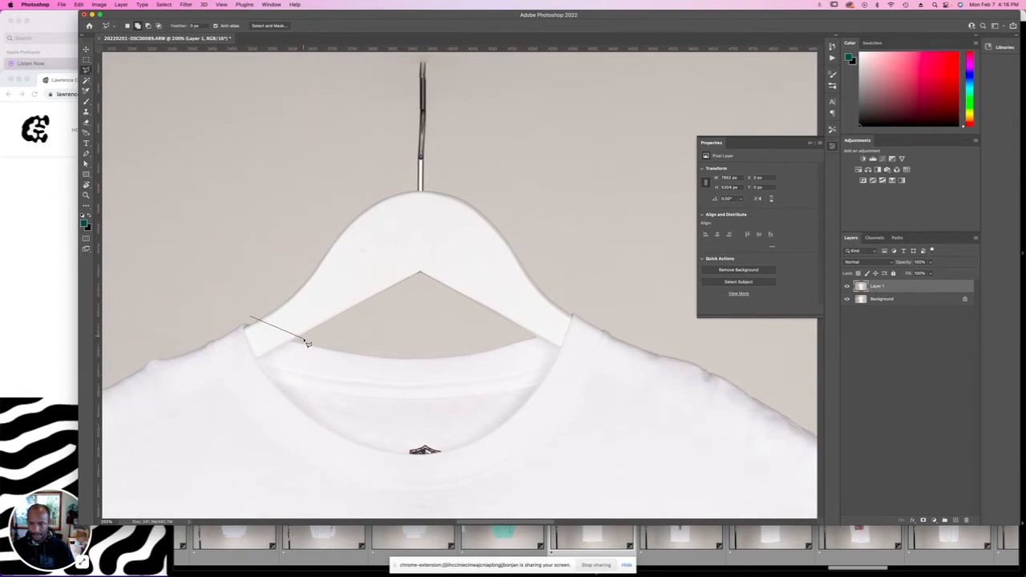
pyautogui.click(317, 335)
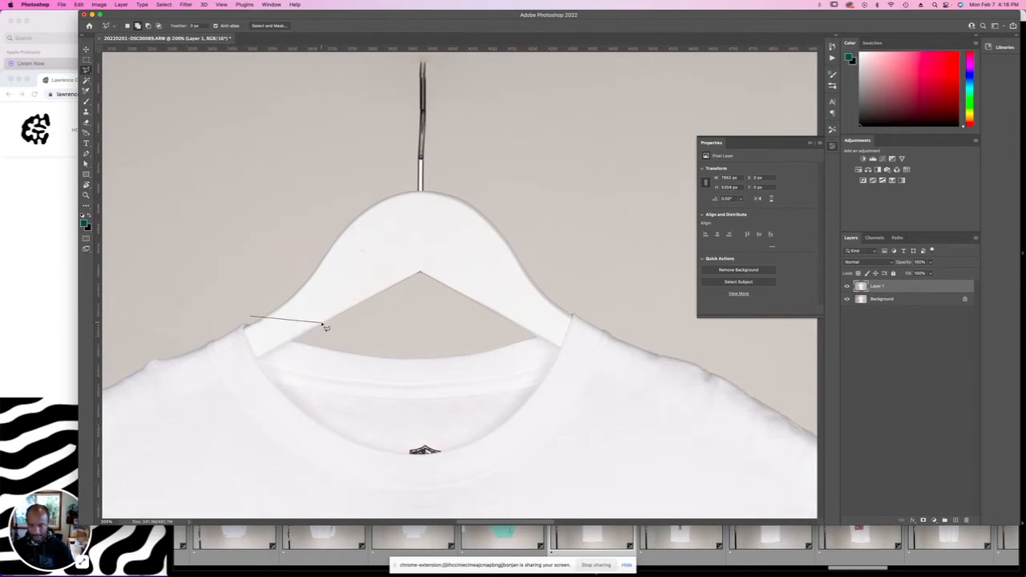
pyautogui.click(304, 337)
pyautogui.click(420, 274)
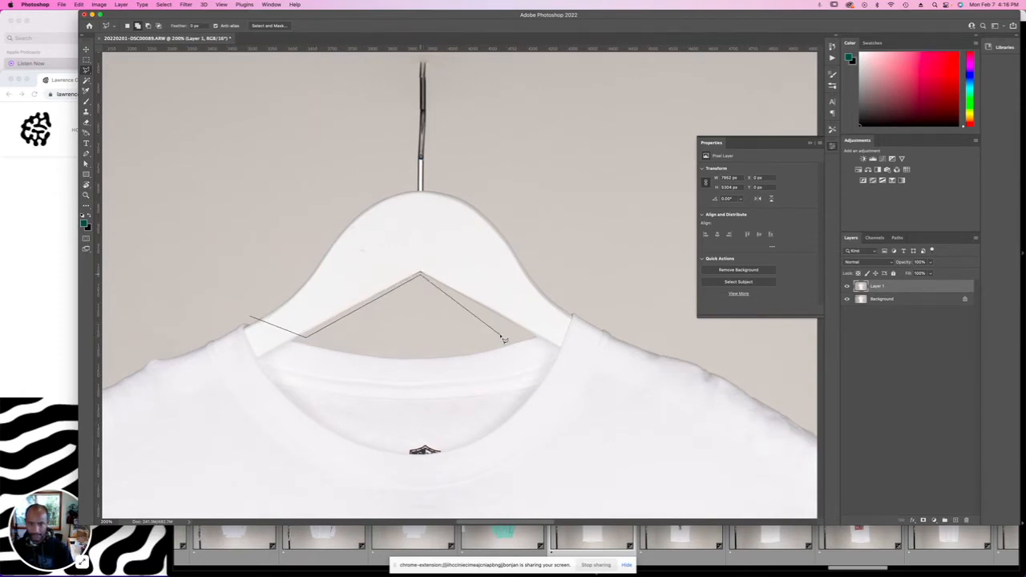
pyautogui.click(525, 333)
pyautogui.click(571, 310)
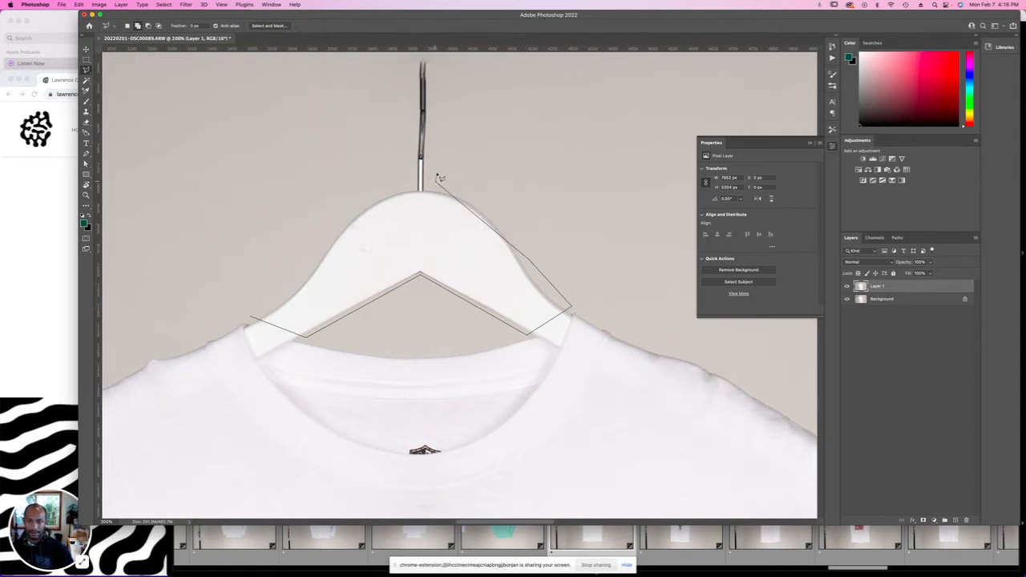
pyautogui.click(495, 200)
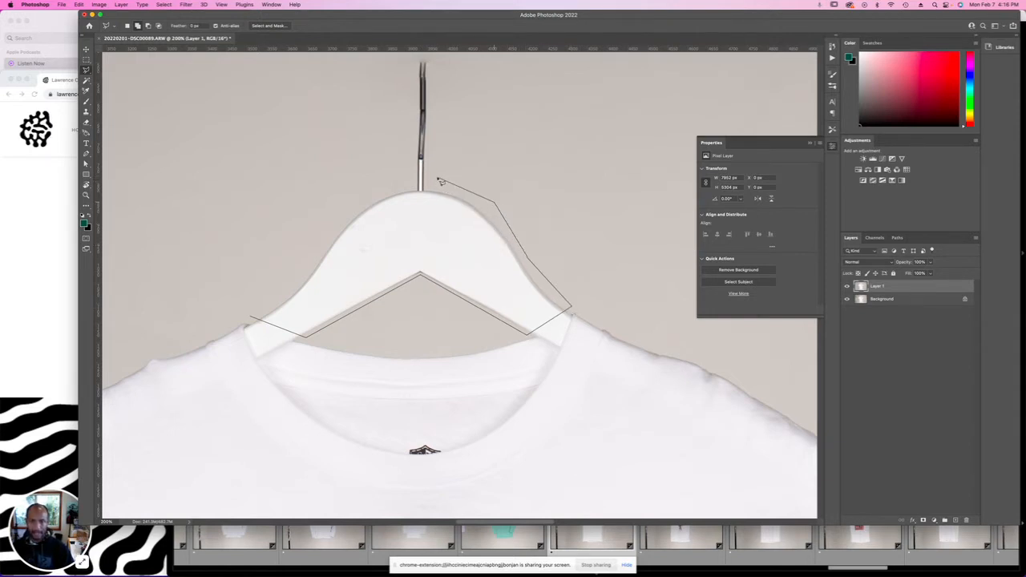
pyautogui.click(433, 177)
pyautogui.scroll(5, 433, 178)
pyautogui.click(433, 232)
pyautogui.click(457, 225)
pyautogui.click(454, 186)
pyautogui.click(414, 190)
pyautogui.click(389, 201)
pyautogui.click(391, 224)
pyautogui.click(410, 225)
pyautogui.click(409, 340)
pyautogui.click(348, 361)
pyautogui.click(294, 396)
pyautogui.click(274, 415)
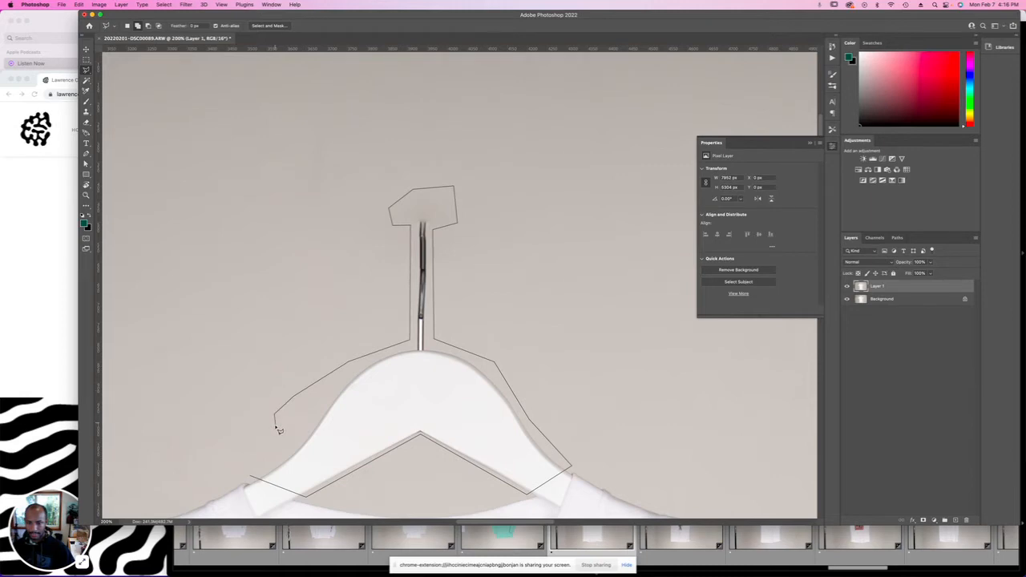
pyautogui.click(277, 425)
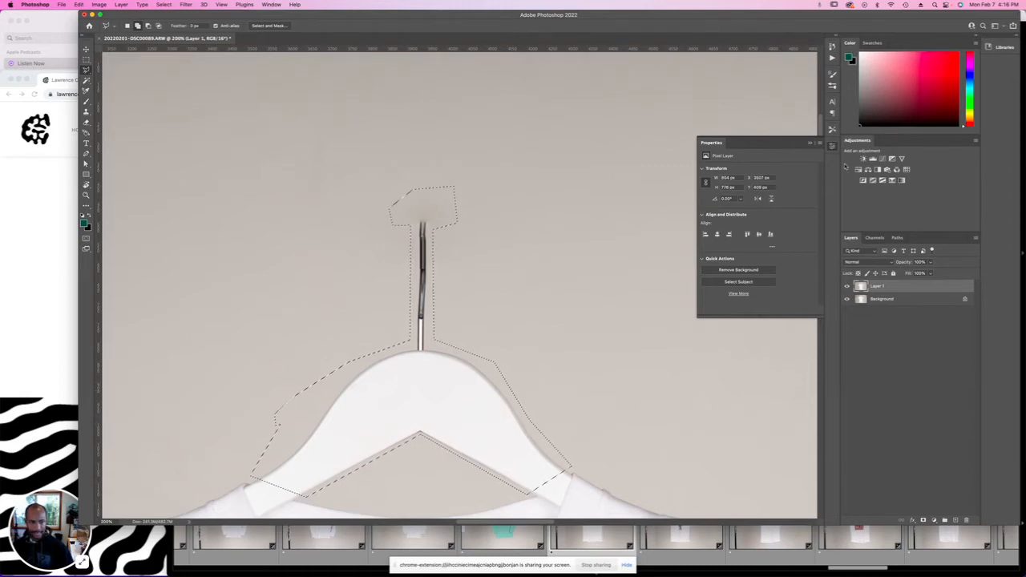
# Replace the selected hanger and hook with background using Content-Aware Fill.
pyautogui.scroll(-7, 563, 272)
pyautogui.scroll(3, 561, 270)
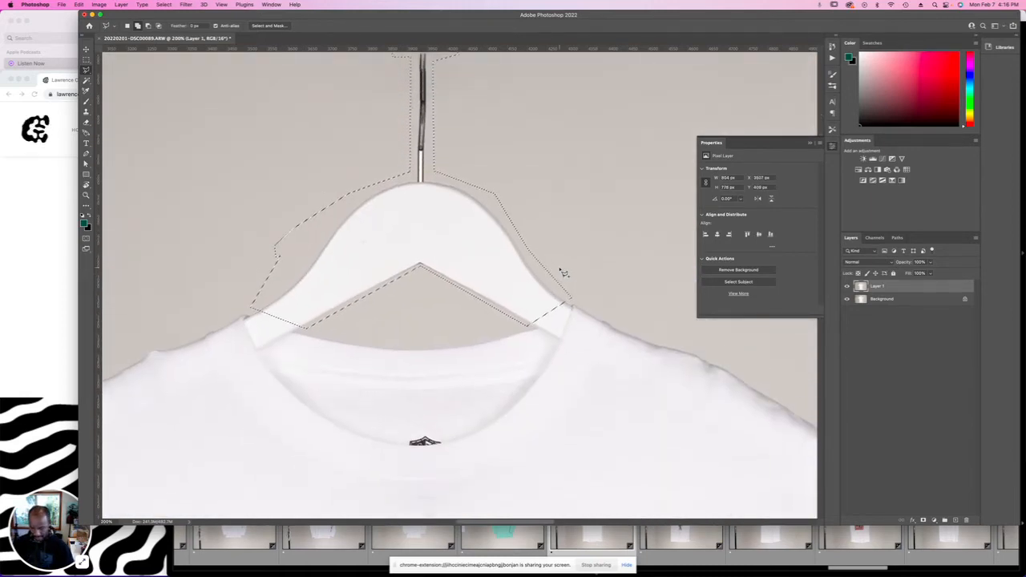
pyautogui.hotkey('shift', 'BackSpace')
pyautogui.press('Return')
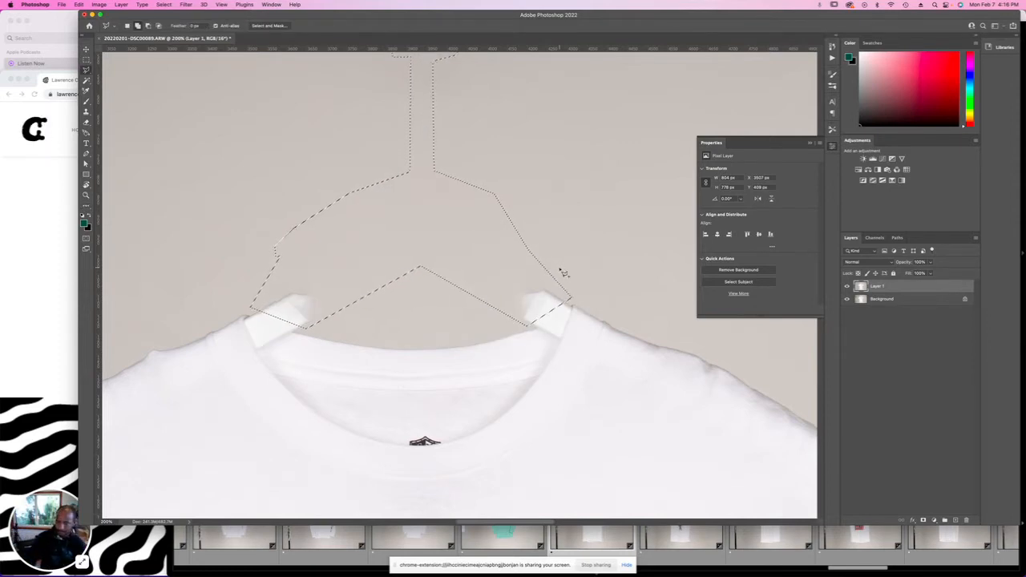
pyautogui.click(121, 5)
pyautogui.moveTo(78, 5)
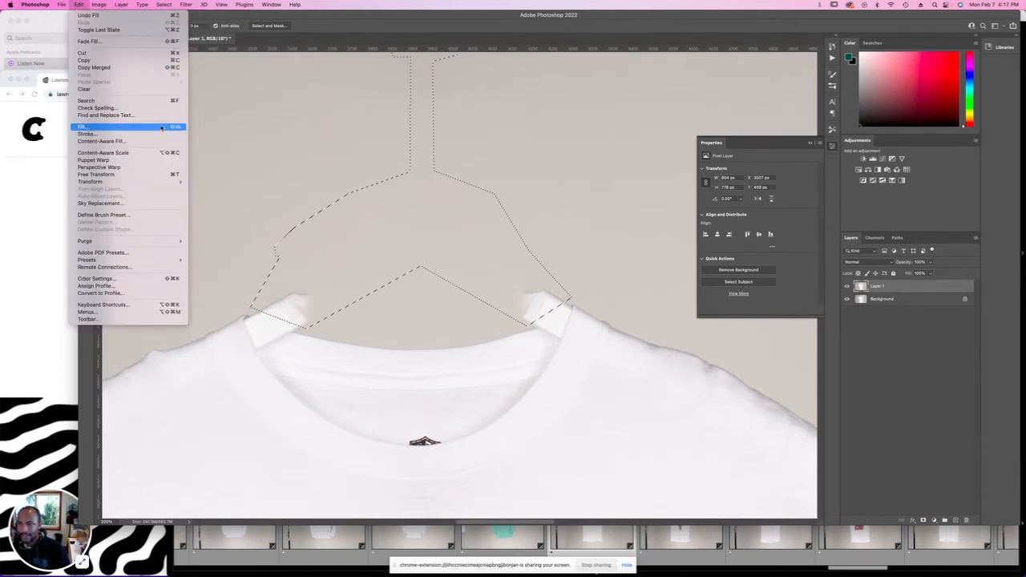
pyautogui.click(259, 135)
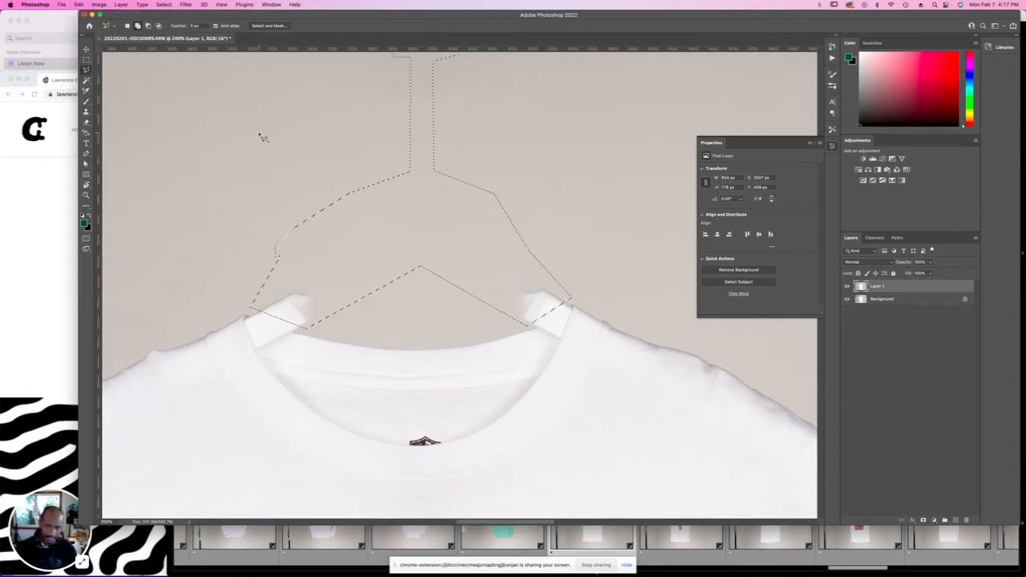
# Paint sampled background over the white hanger remnants at both sides of the selection with the Clone Stamp, and deselect.
pyautogui.press('s')
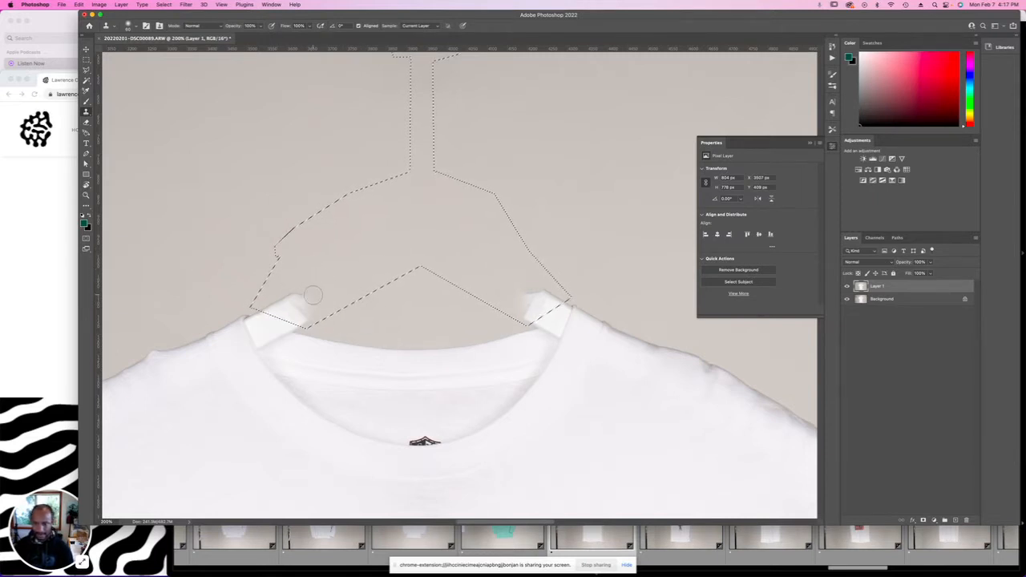
pyautogui.keyDown('alt'); pyautogui.click(278, 278); pyautogui.keyUp('alt')
pyautogui.moveTo(282, 295)
pyautogui.mouseDown()
pyautogui.moveTo(306, 307)
pyautogui.moveTo(279, 296)
pyautogui.mouseUp()
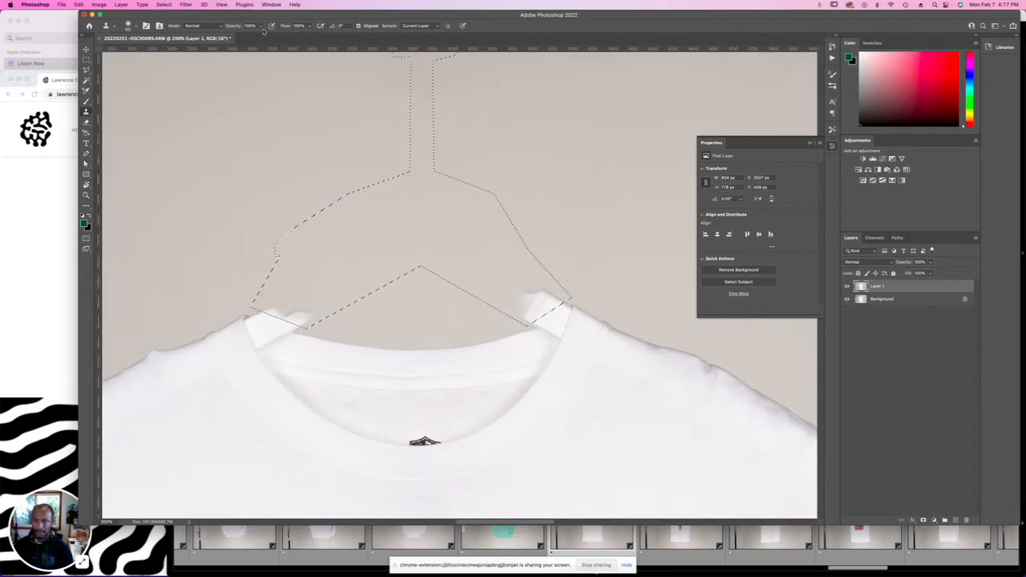
pyautogui.moveTo(315, 311)
pyautogui.mouseDown()
pyautogui.moveTo(287, 299)
pyautogui.moveTo(309, 317)
pyautogui.moveTo(283, 312)
pyautogui.mouseUp()
pyautogui.keyDown('alt'); pyautogui.click(573, 250); pyautogui.keyUp('alt')
pyautogui.moveTo(513, 296)
pyautogui.mouseDown()
pyautogui.moveTo(529, 293)
pyautogui.moveTo(544, 311)
pyautogui.moveTo(538, 296)
pyautogui.moveTo(535, 311)
pyautogui.mouseUp()
pyautogui.keyDown('alt'); pyautogui.click(517, 295); pyautogui.keyUp('alt')
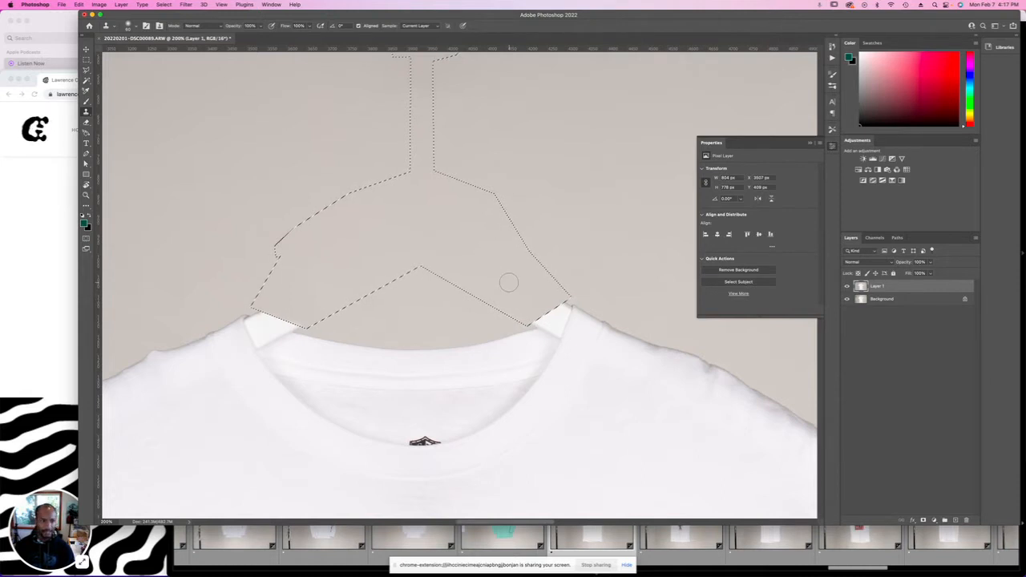
pyautogui.press('super+d')
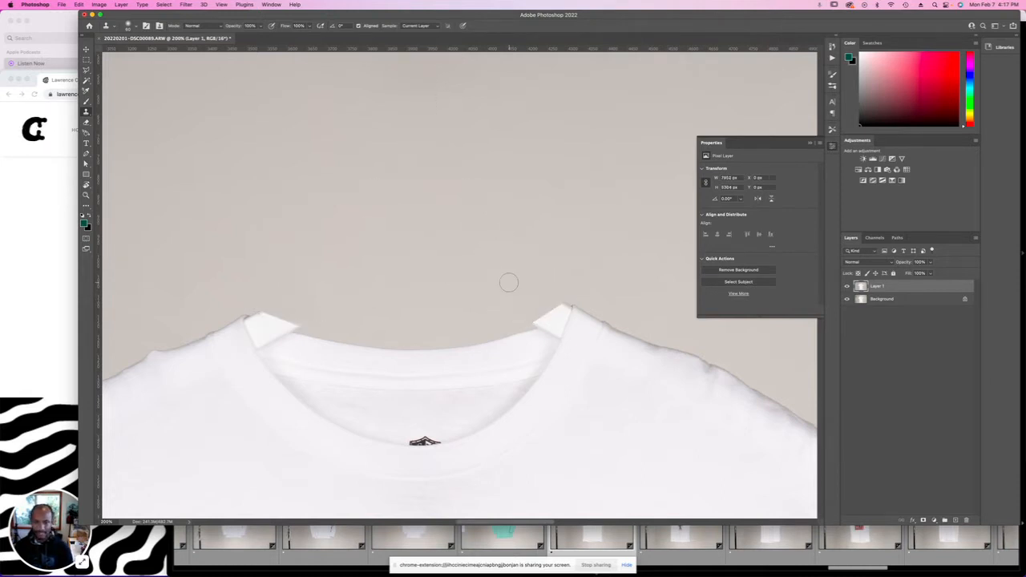
# Start a Pen path at the collar's left inner edge, around the shoulder tip, and onto the top of the back neckline.
pyautogui.press('super+equal')
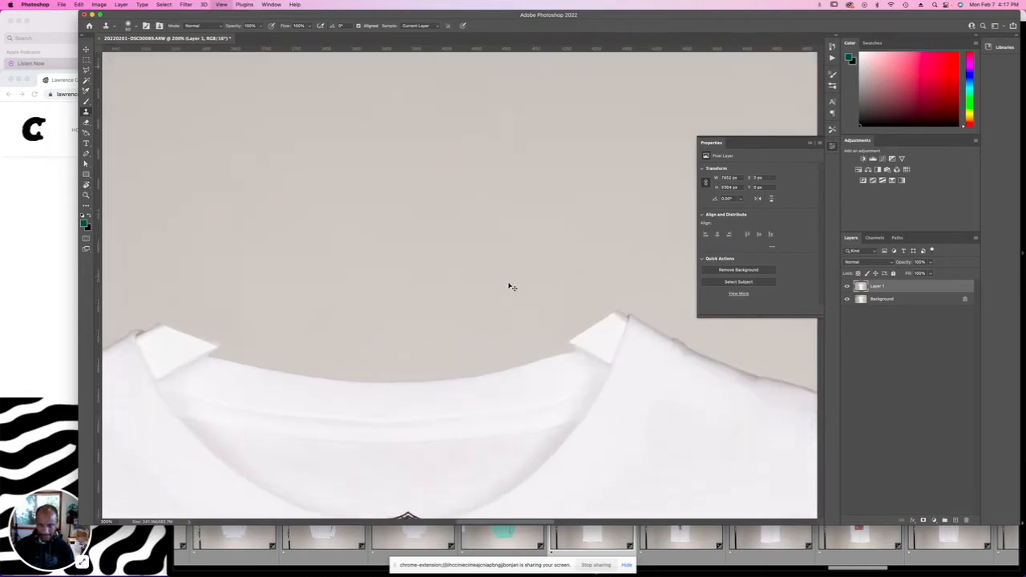
pyautogui.press('p')
pyautogui.hscroll(-5, 393, 421)
pyautogui.moveTo(392, 393); pyautogui.dragTo(362, 350)
pyautogui.click(360, 325)
pyautogui.moveTo(365, 320); pyautogui.dragTo(368, 321)
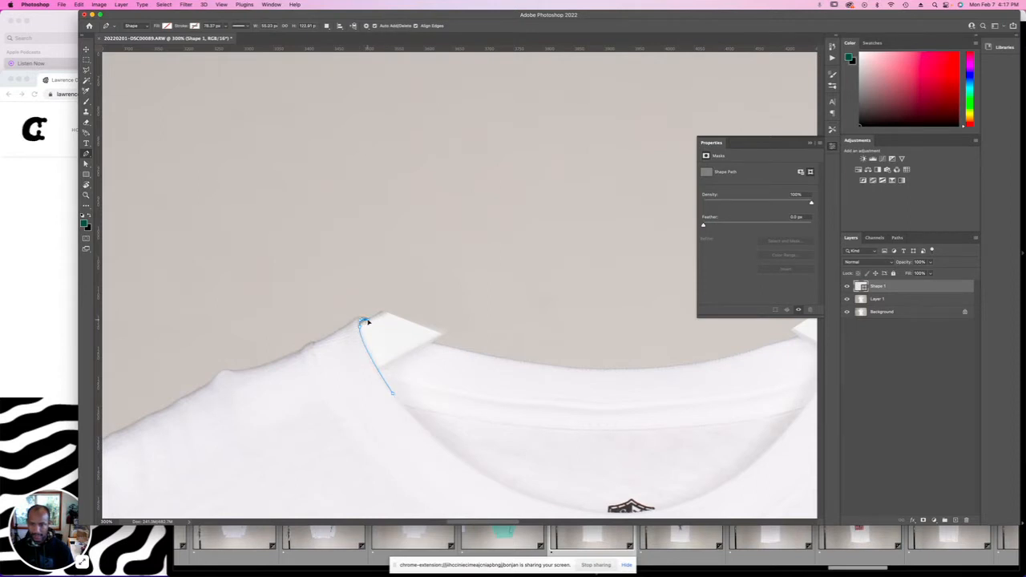
pyautogui.moveTo(490, 356); pyautogui.dragTo(559, 369)
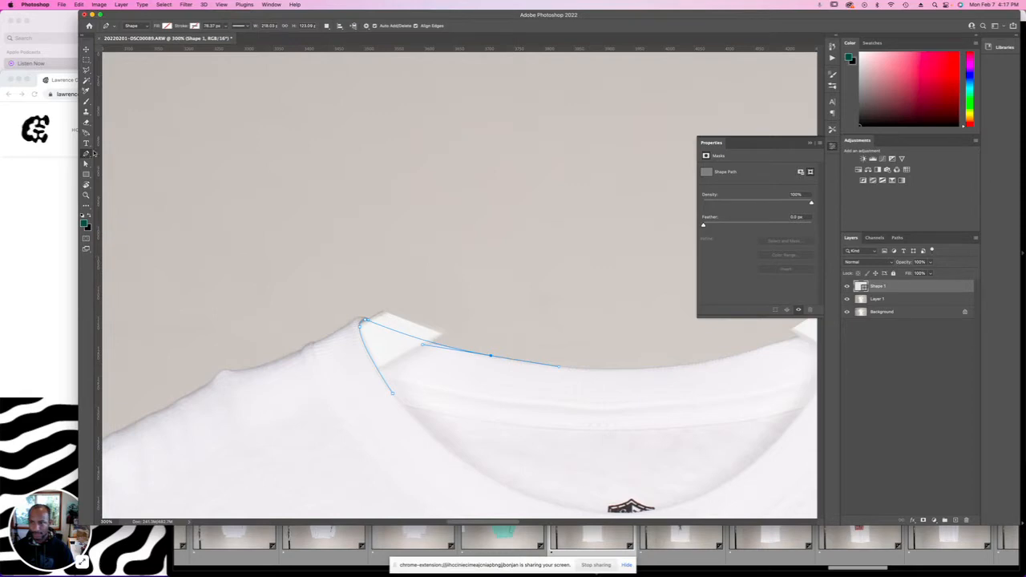
# Continue the path along the top edge of the back neckline up to the collar's right shoulder tip.
pyautogui.hscroll(5, 687, 407)
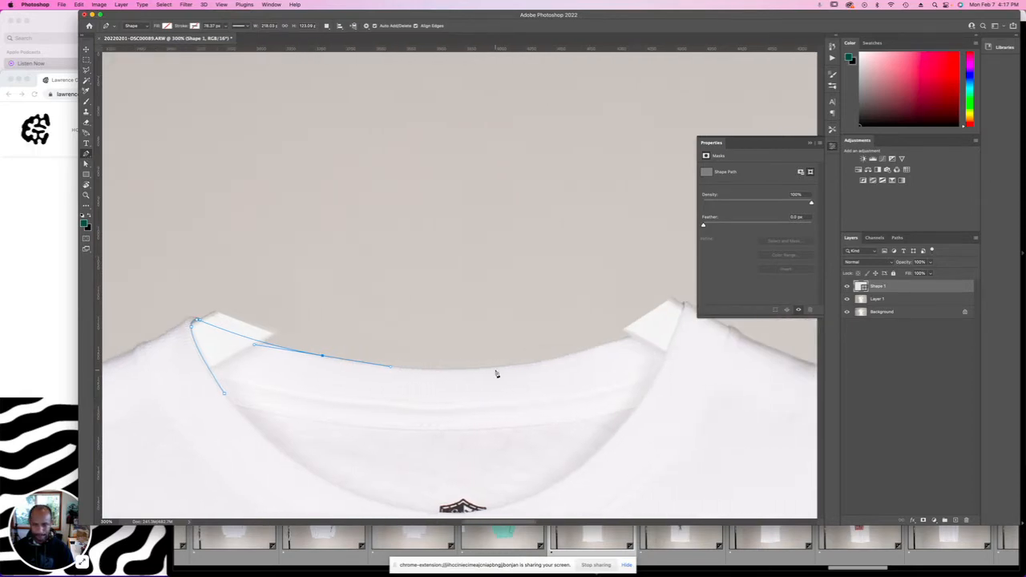
pyautogui.moveTo(573, 353); pyautogui.dragTo(673, 330)
pyautogui.hscroll(5, 673, 329)
pyautogui.scroll(2, 673, 329)
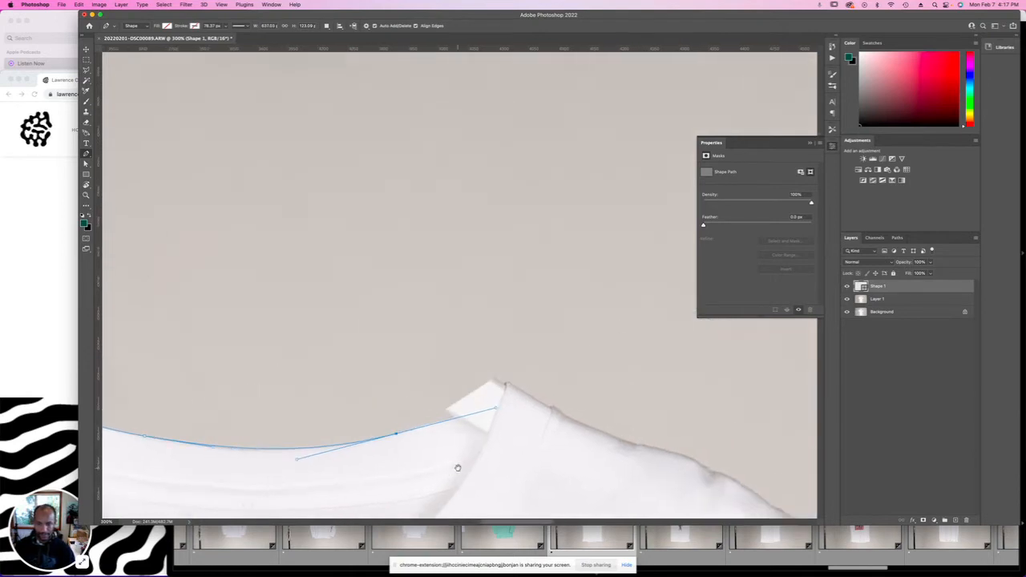
pyautogui.click(504, 384)
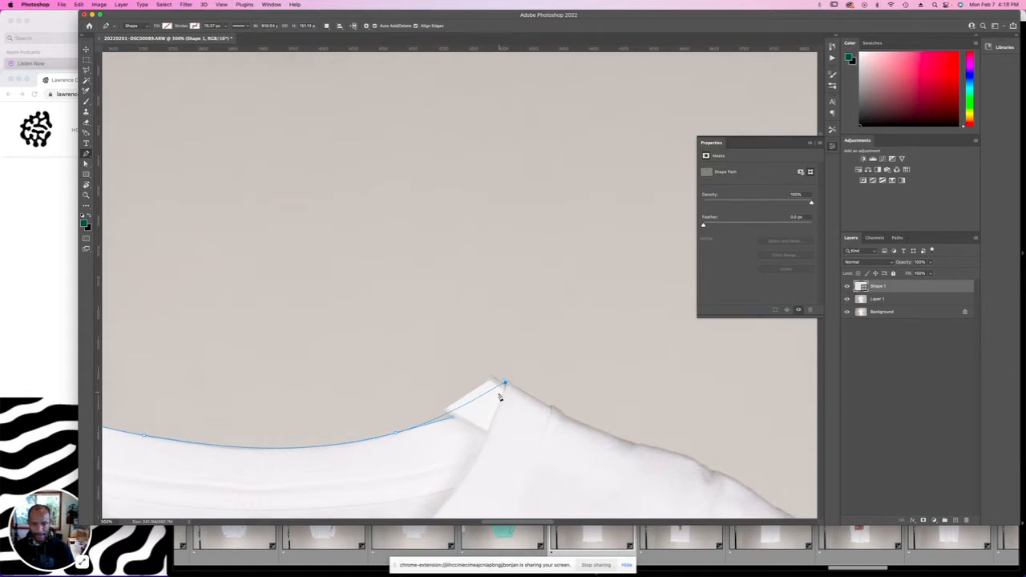
pyautogui.press('super+z')
pyautogui.press('super+z')
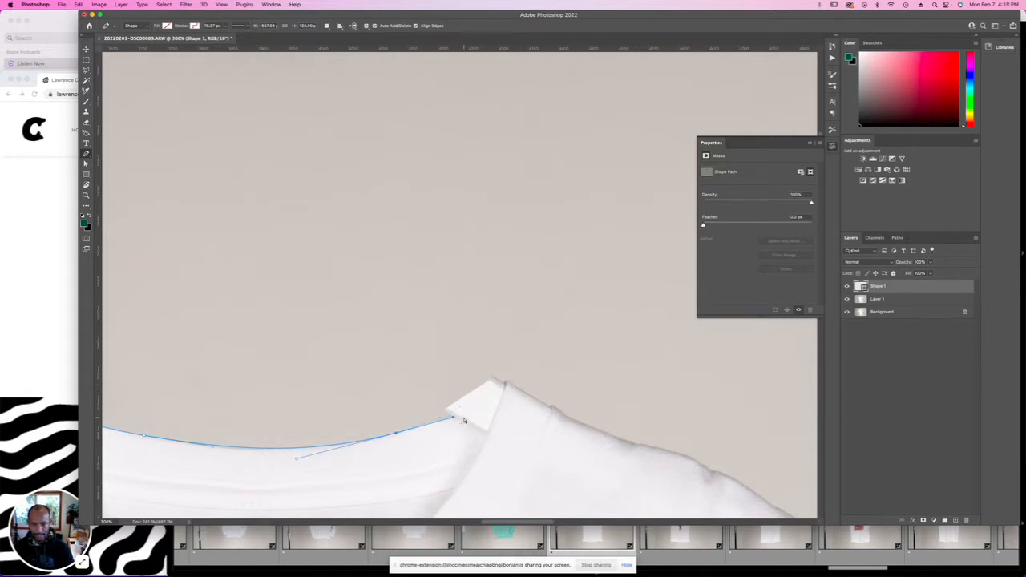
pyautogui.click(505, 384)
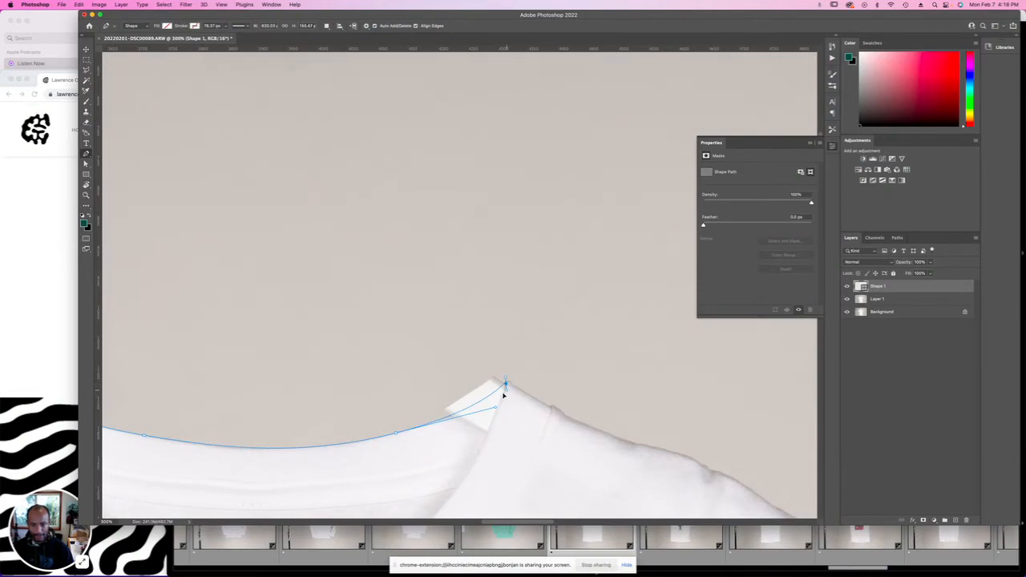
pyautogui.click(496, 411)
pyautogui.click(484, 444)
pyautogui.press('super+z')
pyautogui.press('super+z')
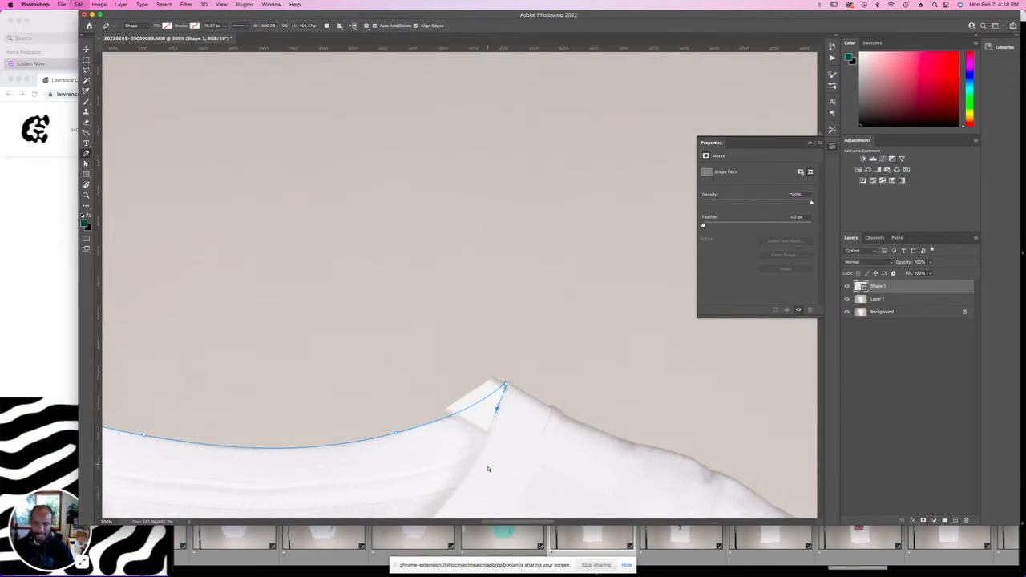
# Trace the front collar's inner edge back to the starting point, close the path, and refine its lower curve to match the neckline.
pyautogui.scroll(-5, 488, 468)
pyautogui.hscroll(-3, 487, 469)
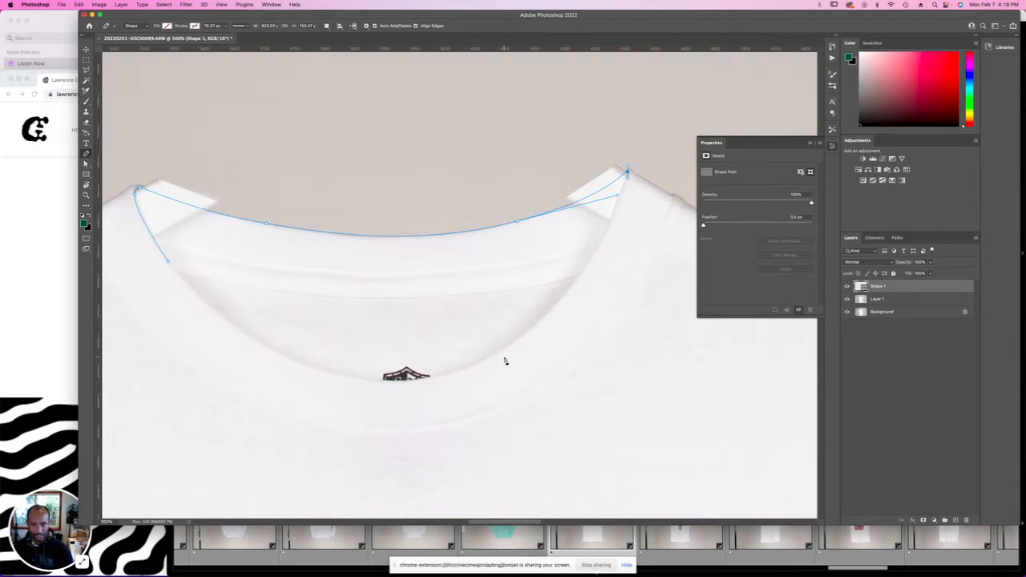
pyautogui.moveTo(484, 360); pyautogui.dragTo(375, 418)
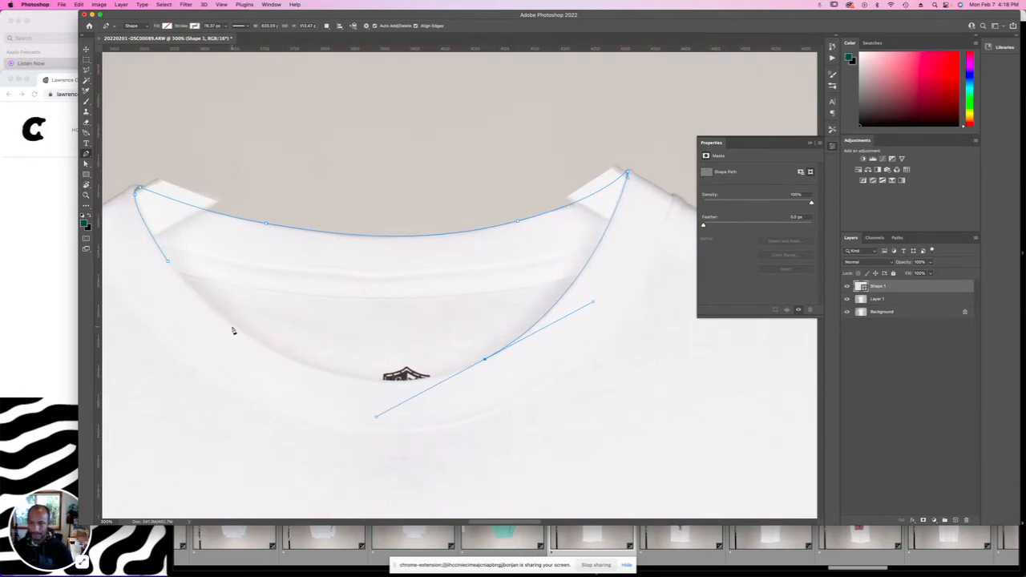
pyautogui.moveTo(167, 262); pyautogui.dragTo(114, 190)
pyautogui.press('super+z')
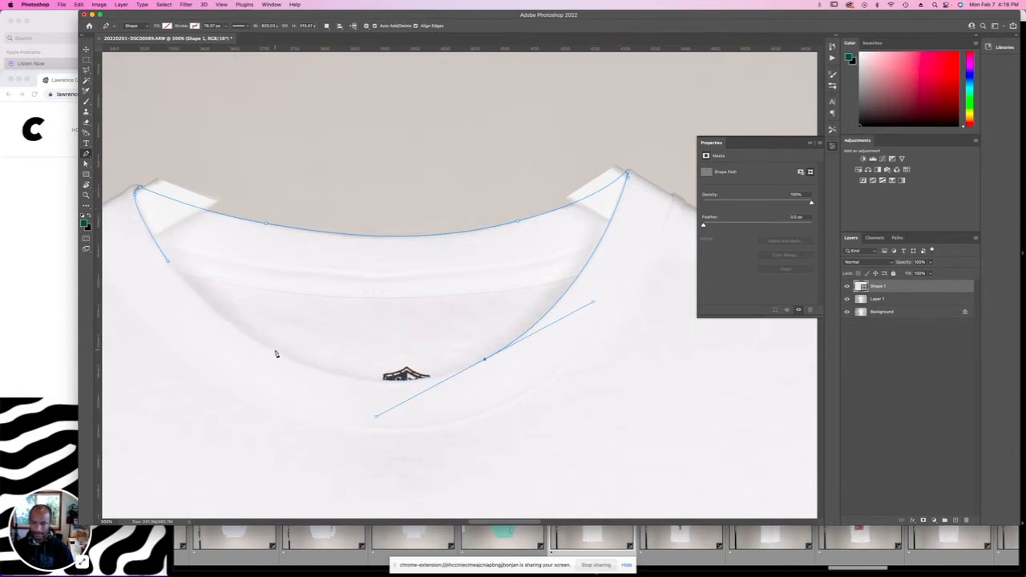
pyautogui.moveTo(238, 330); pyautogui.dragTo(200, 308)
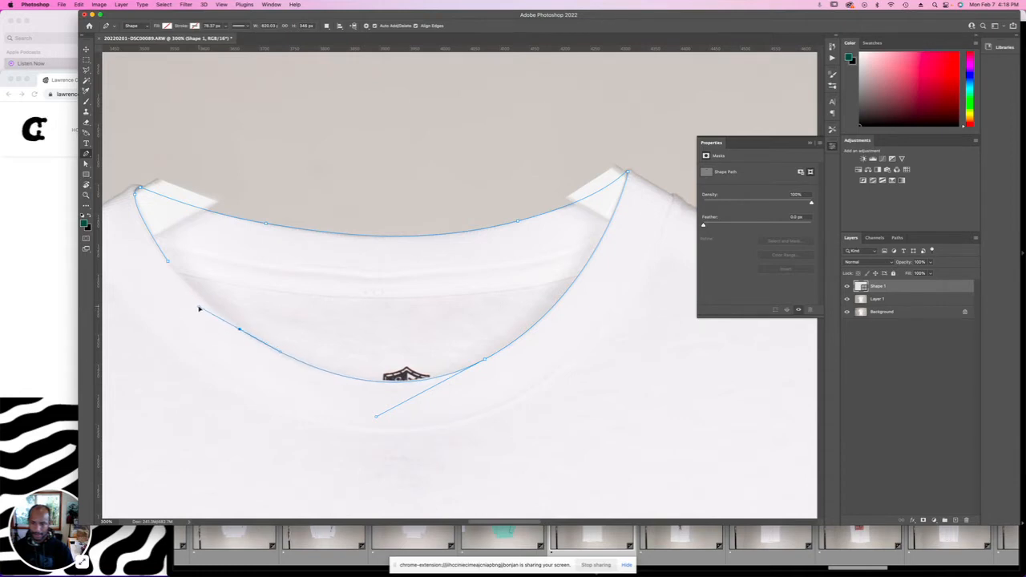
pyautogui.click(168, 265)
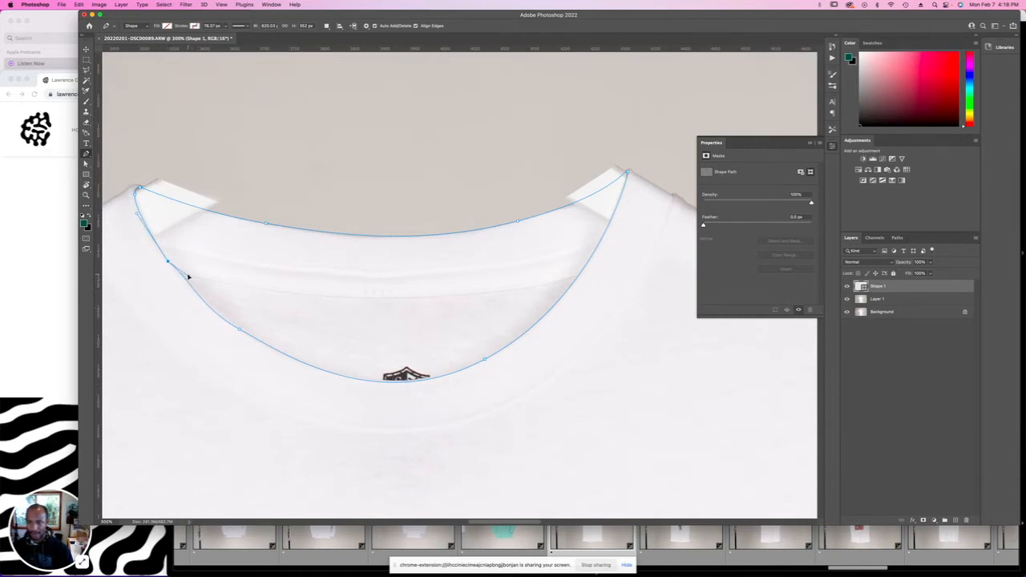
pyautogui.click(253, 335)
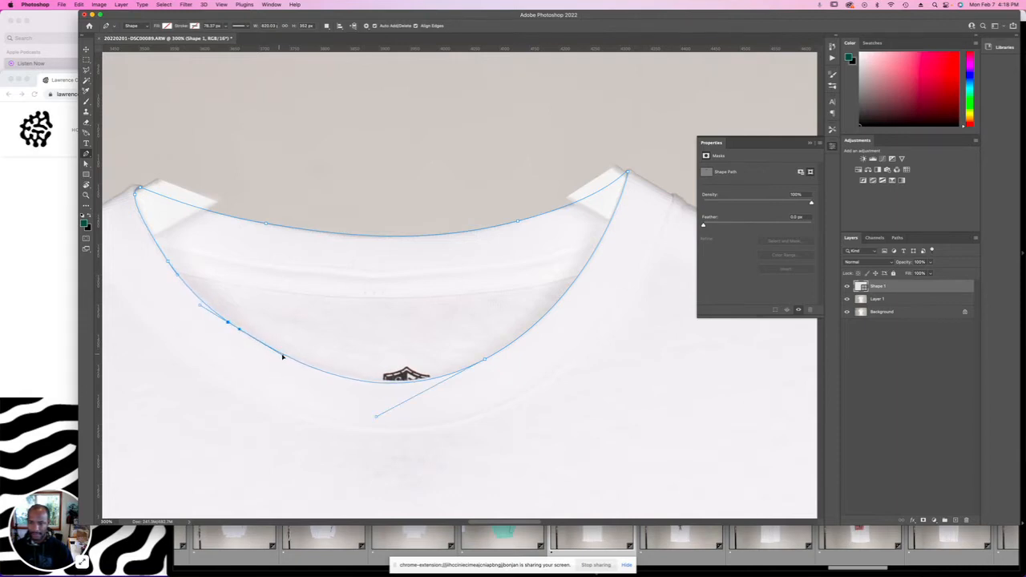
pyautogui.moveTo(374, 418); pyautogui.dragTo(382, 413)
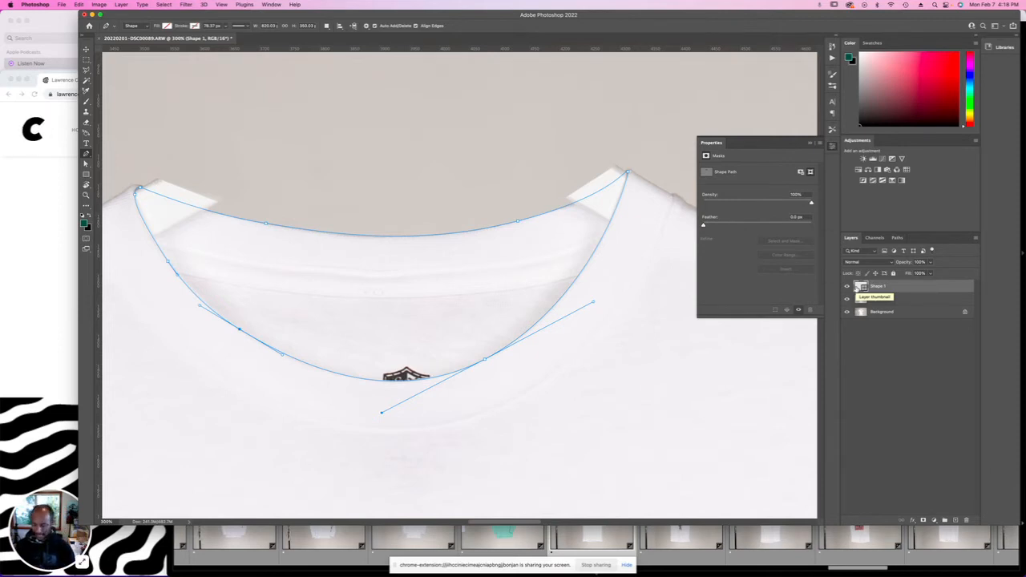
# Load the collar shape as a selection and make Layer 1 the active layer.
pyautogui.keyDown('super'); pyautogui.click(855, 291); pyautogui.keyUp('super')
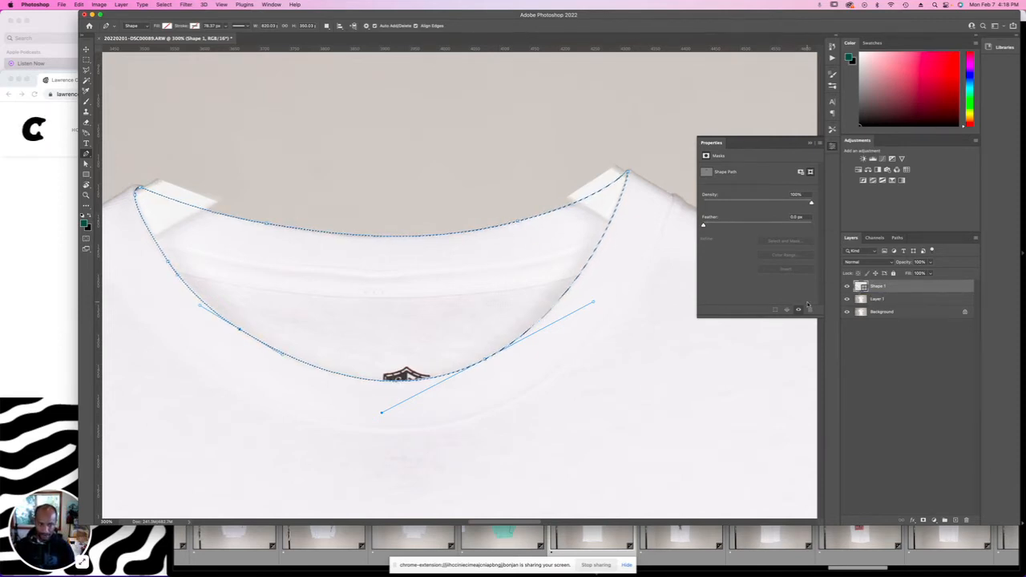
pyautogui.click(876, 299)
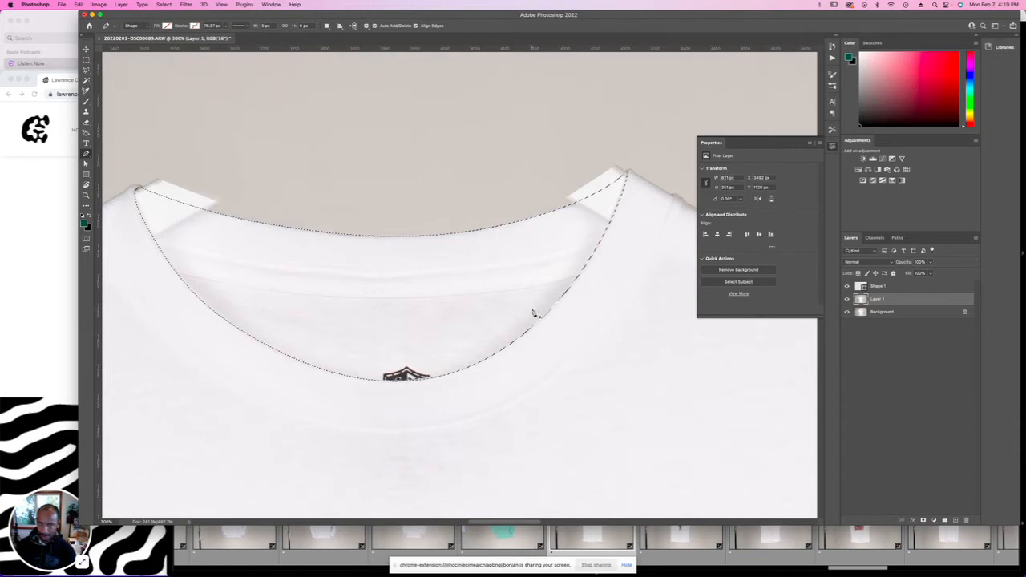
# Clone sampled shirt fabric over the hanger remnant inside the selection's left collar corner with the Clone Stamp at 70% opacity.
pyautogui.hscroll(-5, 248, 229)
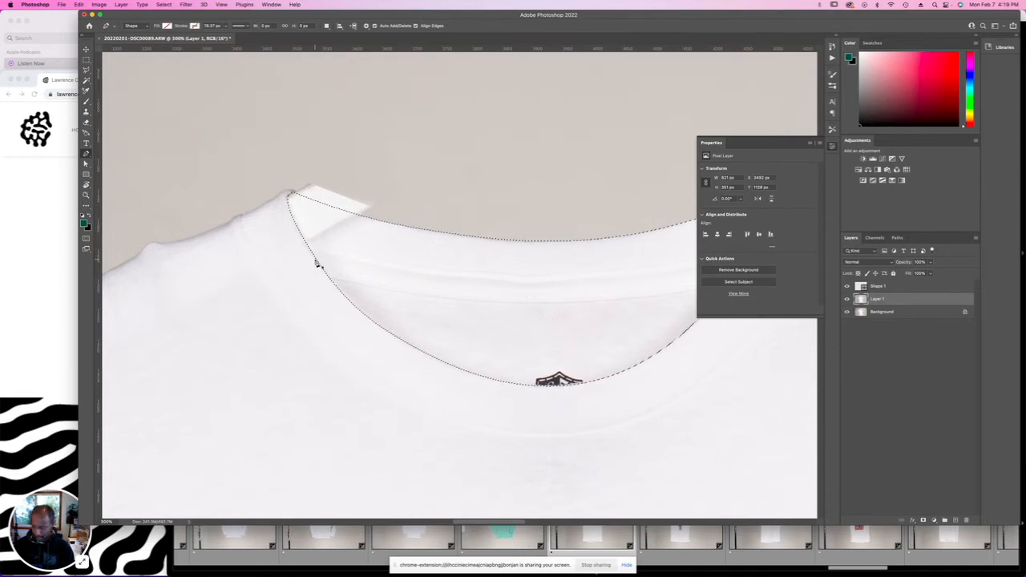
pyautogui.press('s')
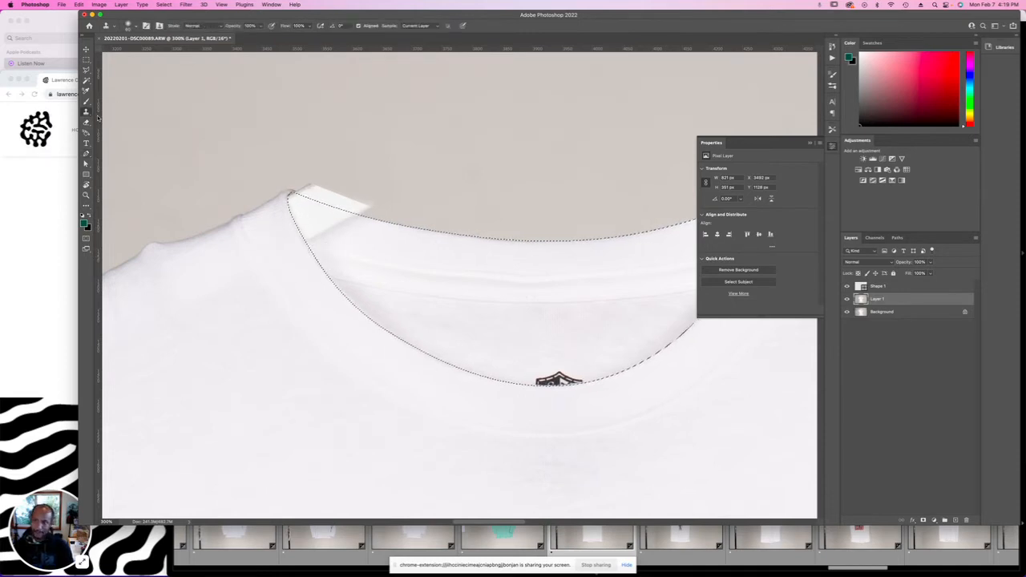
pyautogui.click(87, 113)
pyautogui.click(117, 111)
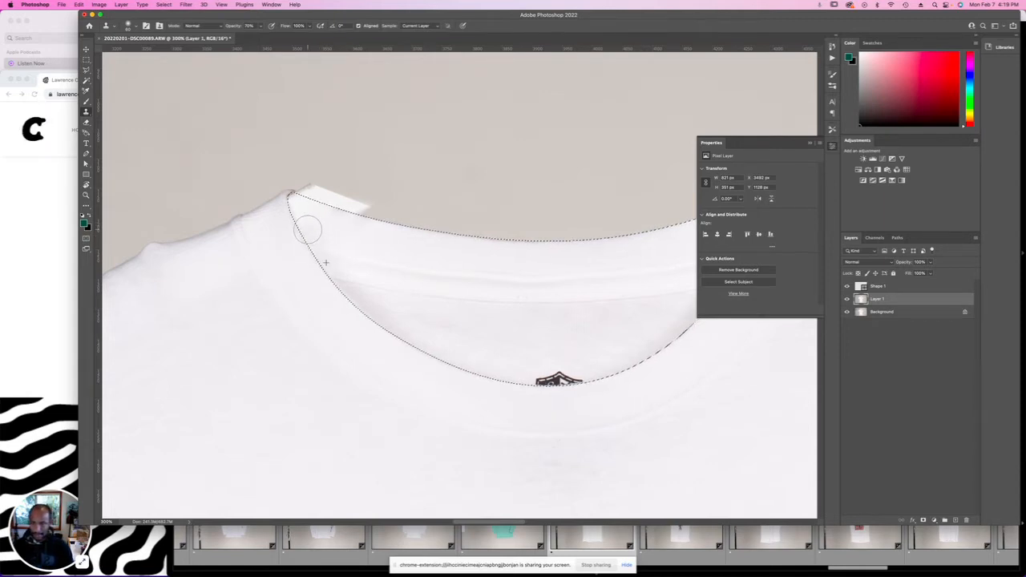
pyautogui.keyDown('alt'); pyautogui.click(304, 232); pyautogui.keyUp('alt')
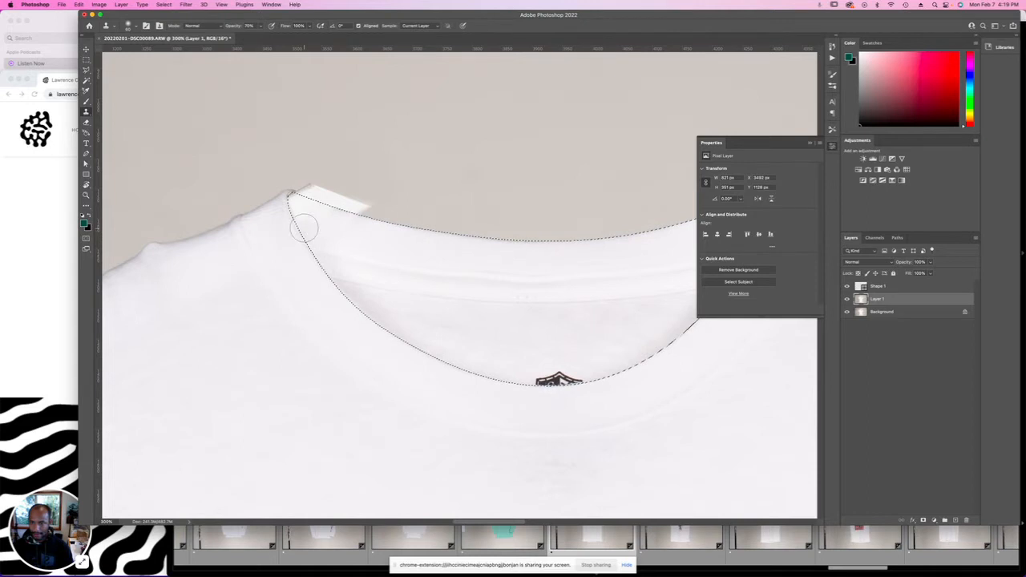
pyautogui.keyDown('alt'); pyautogui.click(351, 230); pyautogui.keyUp('alt')
pyautogui.moveTo(300, 211)
pyautogui.mouseDown()
pyautogui.moveTo(296, 201)
pyautogui.moveTo(303, 216)
pyautogui.mouseUp()
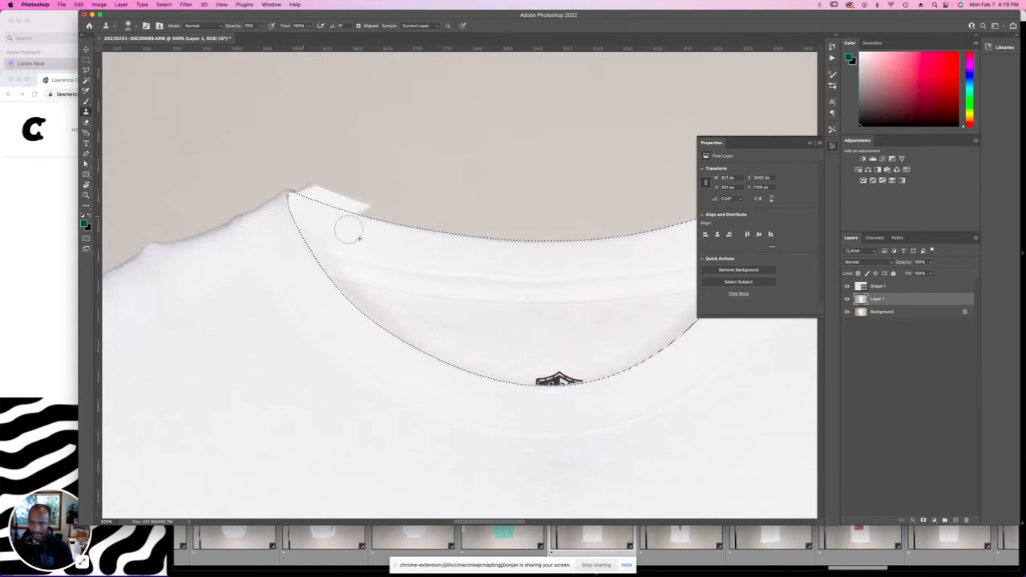
# Clone nearby fabric over the hanger remnant inside the selection's right collar corner.
pyautogui.moveTo(561, 273); pyautogui.dragTo(234, 288)
pyautogui.keyDown('alt'); pyautogui.click(419, 256); pyautogui.keyUp('alt')
pyautogui.moveTo(439, 241)
pyautogui.mouseDown()
pyautogui.moveTo(399, 228)
pyautogui.moveTo(432, 230)
pyautogui.moveTo(445, 196)
pyautogui.moveTo(400, 233)
pyautogui.moveTo(439, 218)
pyautogui.moveTo(426, 239)
pyautogui.moveTo(440, 215)
pyautogui.moveTo(400, 232)
pyautogui.moveTo(435, 223)
pyautogui.mouseUp()
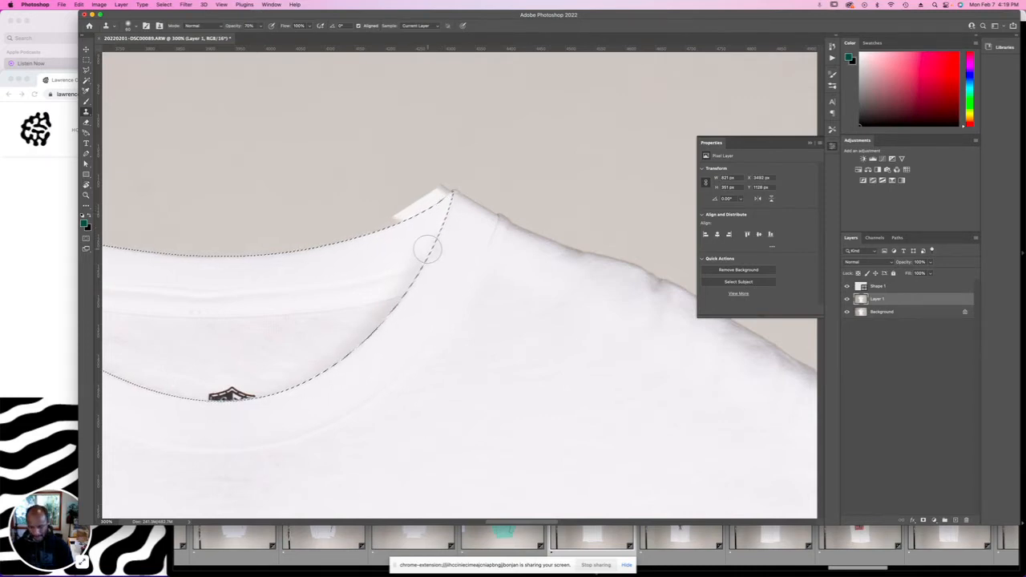
# Invert the selection to cover everything outside the collar opening, checking both states on the whole image.
pyautogui.hscroll(-10, 427, 249)
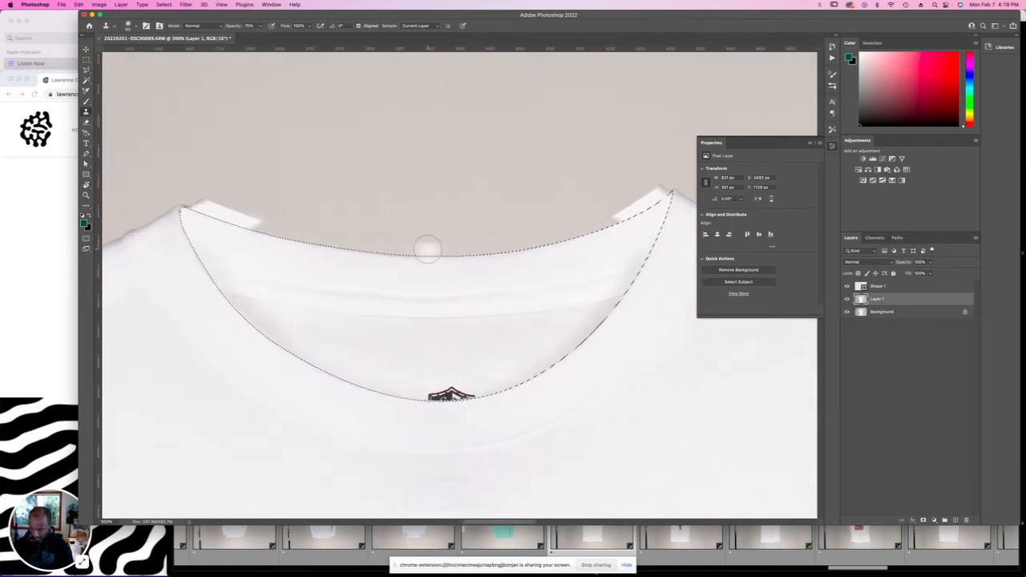
pyautogui.press('super+shift+i')
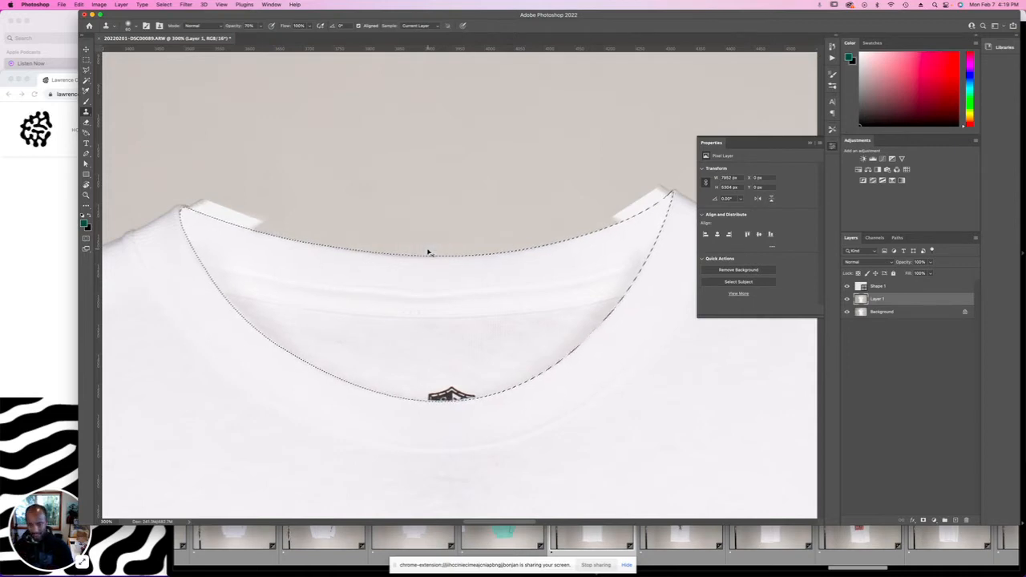
pyautogui.press('super+0')
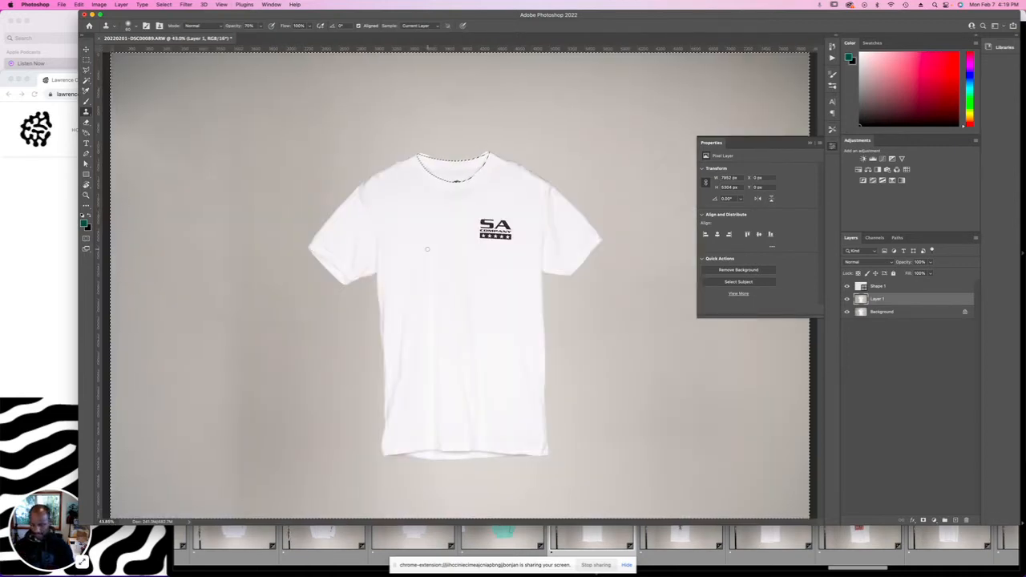
pyautogui.press('super+shift+i')
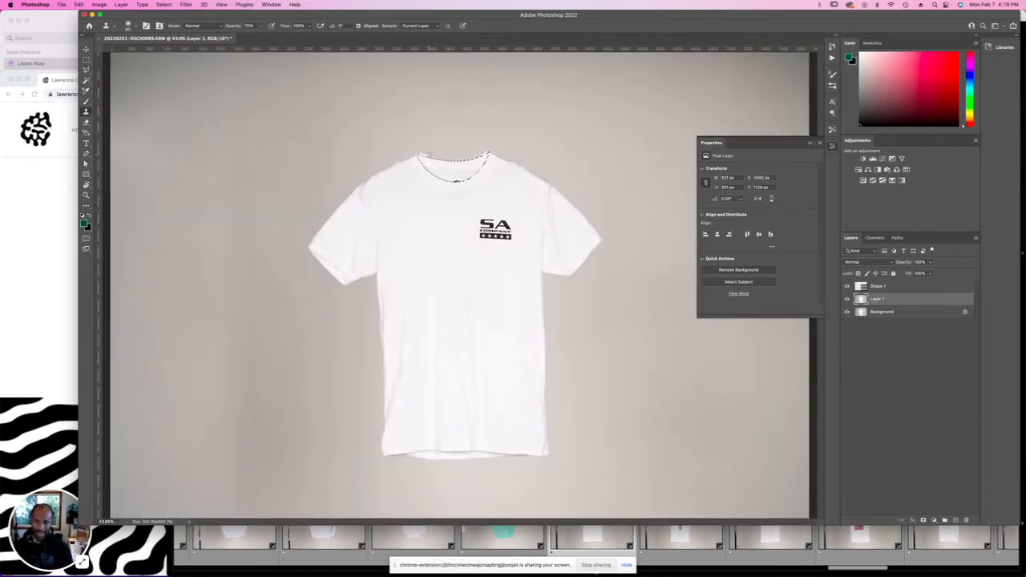
pyautogui.press('super+minus')
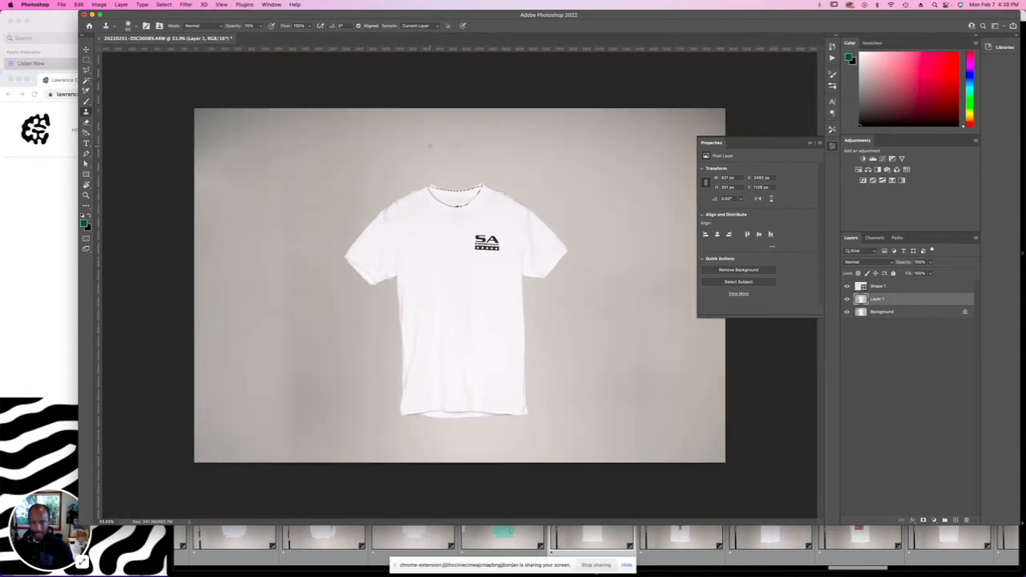
pyautogui.press('super+shift+i')
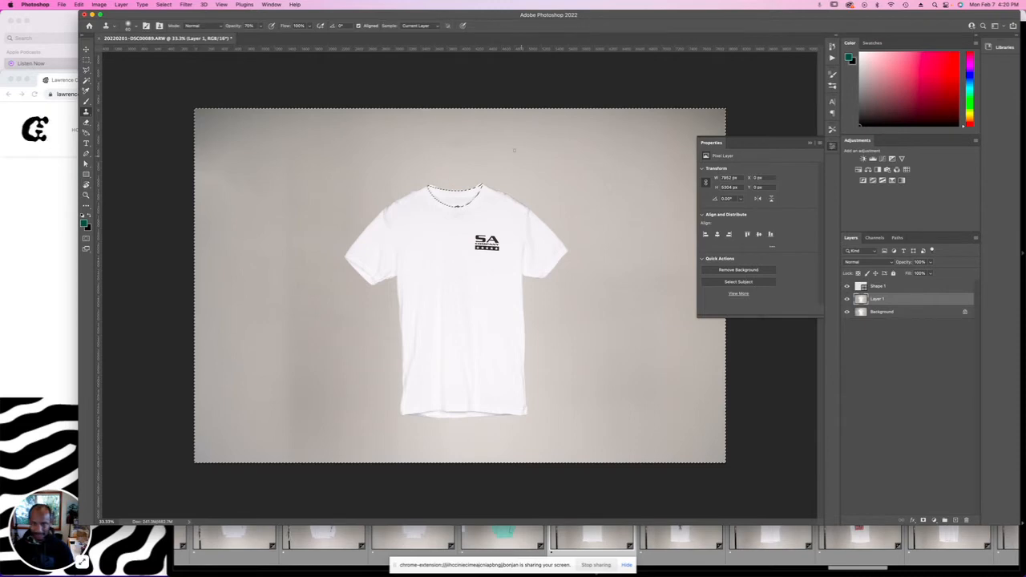
# Clone sampled backdrop over the white hanger remnant sticking out above the left collar corner, outside the collar opening, at 70% opacity.
pyautogui.press('super+plus')
pyautogui.press('super+plus')
pyautogui.press('super+plus')
pyautogui.press('super+plus')
pyautogui.press('super+plus')
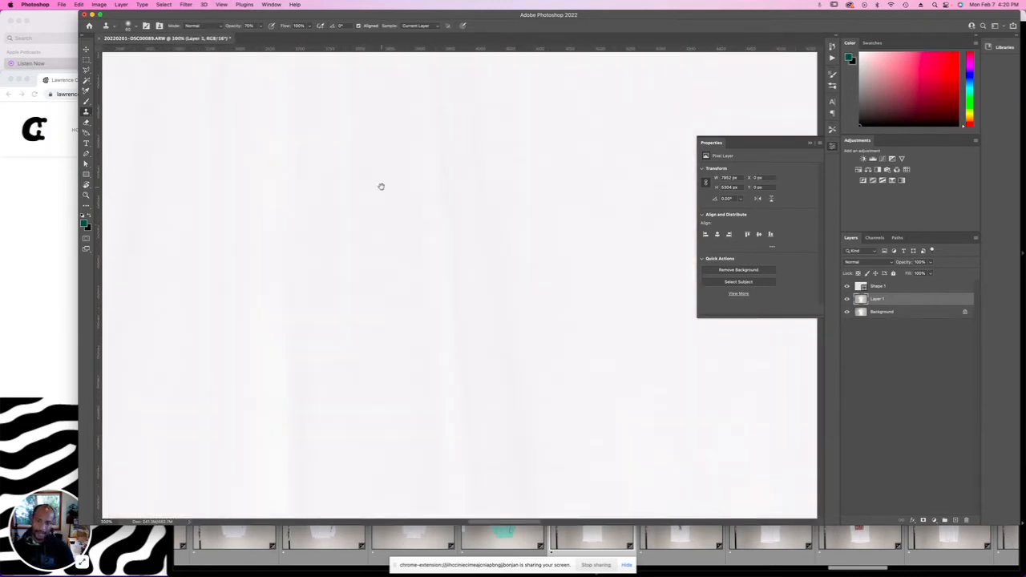
pyautogui.moveTo(381, 185)
pyautogui.mouseDown()
pyautogui.moveTo(438, 313)
pyautogui.moveTo(438, 424)
pyautogui.moveTo(408, 443)
pyautogui.mouseUp()
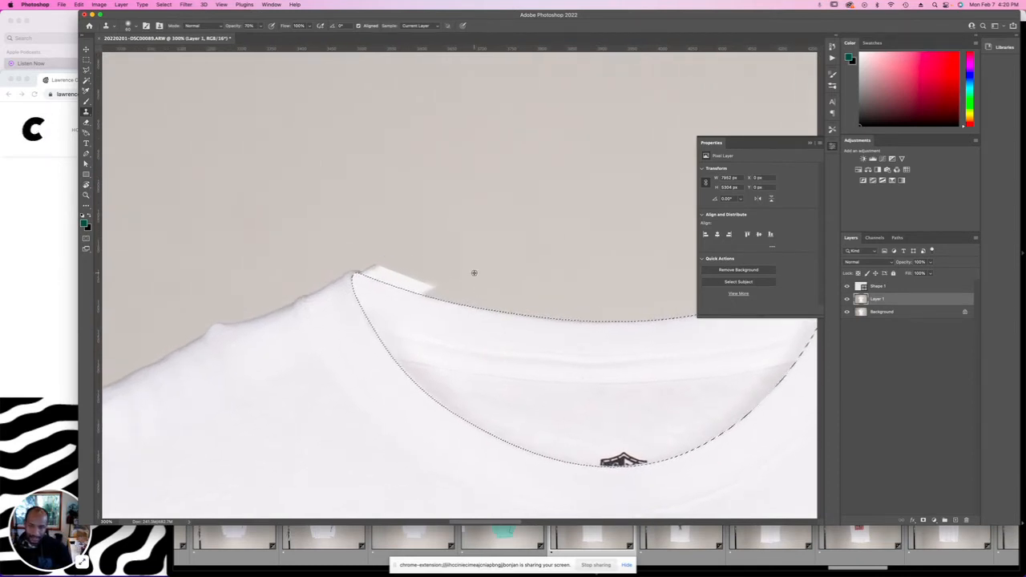
pyautogui.press('super+plus')
pyautogui.press('super+plus')
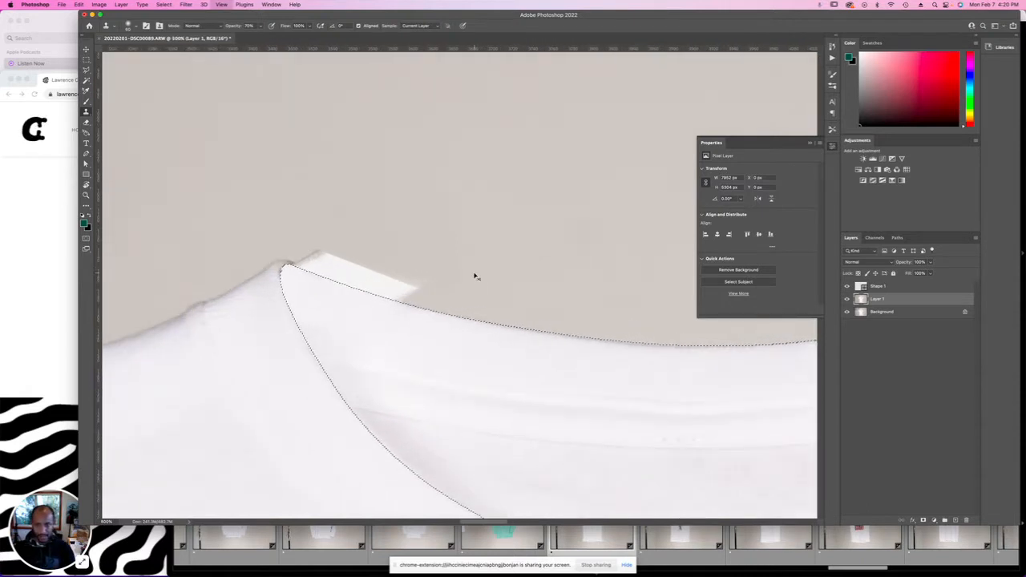
pyautogui.press('super+plus')
pyautogui.press('super+plus')
pyautogui.moveTo(435, 304); pyautogui.dragTo(582, 321)
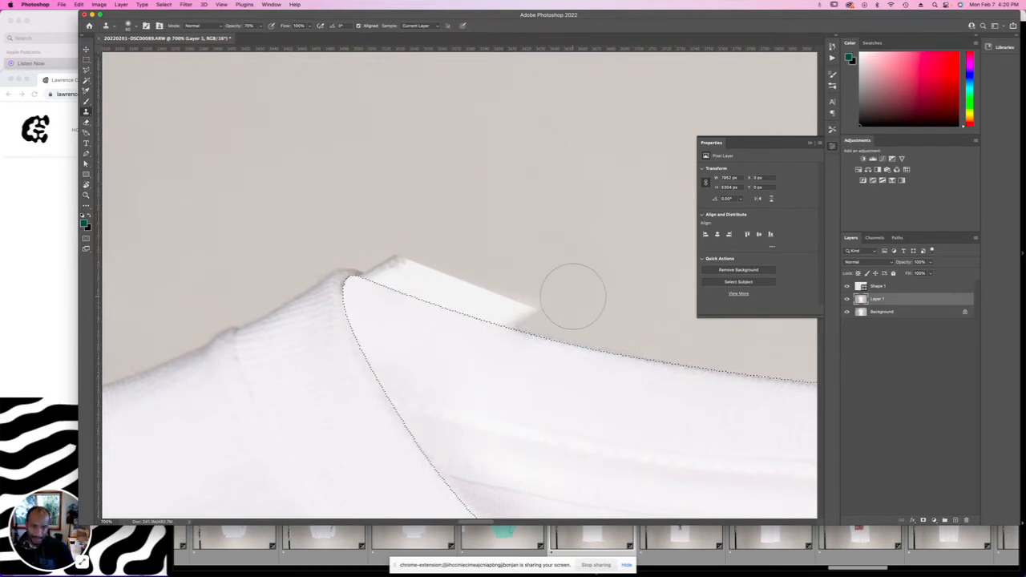
pyautogui.moveTo(540, 318)
pyautogui.mouseDown()
pyautogui.moveTo(379, 267)
pyautogui.moveTo(304, 293)
pyautogui.moveTo(357, 270)
pyautogui.mouseUp()
# Clean up the leftover sliver at the left collar tip with the Clone Stamp at 50% opacity.
pyautogui.press('v')
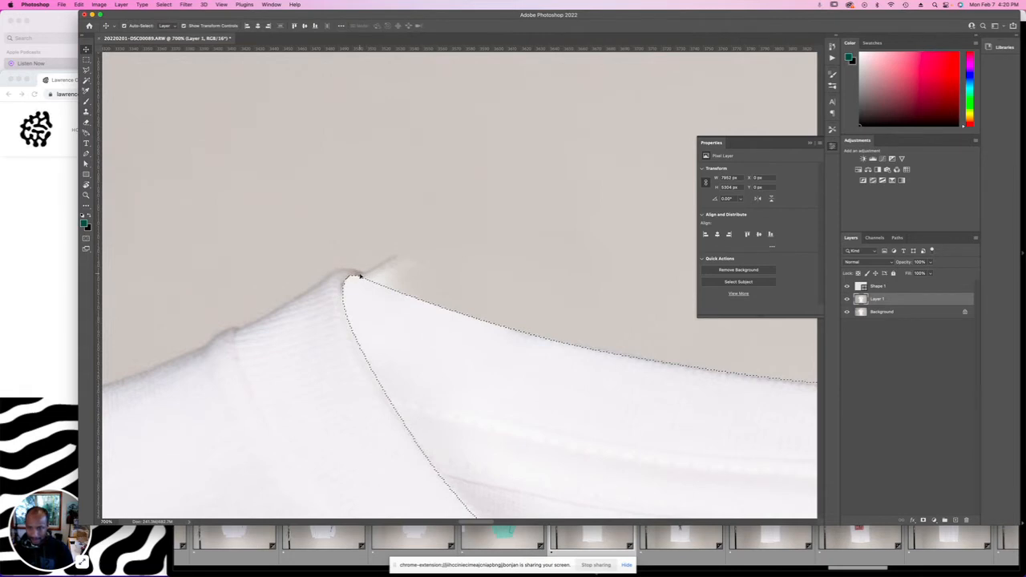
pyautogui.press('s')
pyautogui.moveTo(375, 278)
pyautogui.mouseDown()
pyautogui.moveTo(418, 275)
pyautogui.moveTo(394, 262)
pyautogui.moveTo(377, 278)
pyautogui.moveTo(384, 262)
pyautogui.moveTo(379, 272)
pyautogui.moveTo(363, 253)
pyautogui.mouseUp()
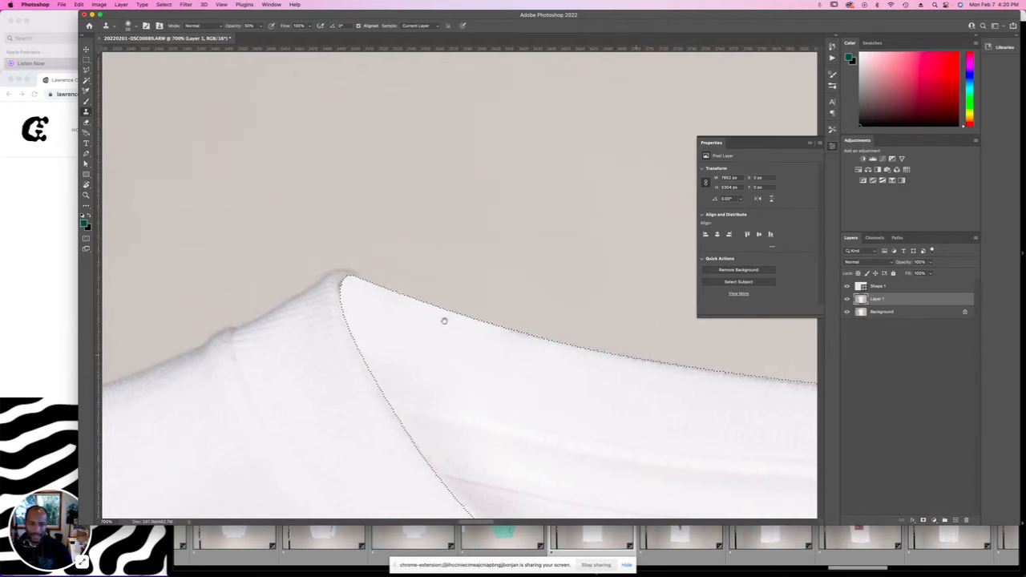
# Clone sampled backdrop over the white hanger remnant outside the right collar corner at 50% opacity and check the whole image.
pyautogui.scroll(-10, 513, 288)
pyautogui.scroll(5, 482, 238)
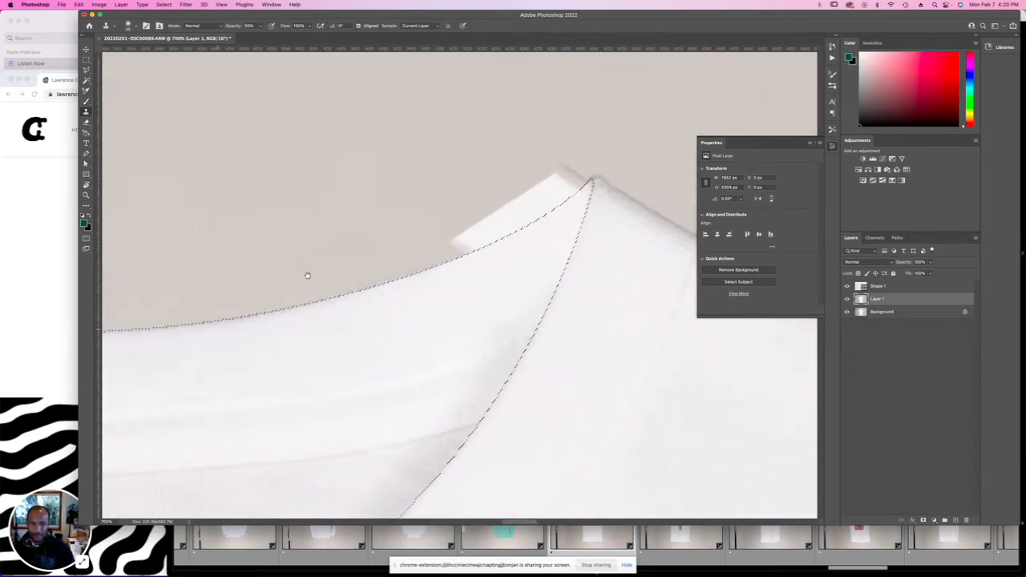
pyautogui.moveTo(403, 282)
pyautogui.mouseDown()
pyautogui.moveTo(488, 265)
pyautogui.moveTo(455, 265)
pyautogui.moveTo(545, 199)
pyautogui.mouseUp()
pyautogui.moveTo(398, 268)
pyautogui.mouseDown()
pyautogui.moveTo(483, 258)
pyautogui.moveTo(508, 217)
pyautogui.moveTo(549, 201)
pyautogui.moveTo(540, 216)
pyautogui.moveTo(508, 217)
pyautogui.moveTo(445, 271)
pyautogui.mouseUp()
pyautogui.moveTo(574, 212)
pyautogui.mouseDown()
pyautogui.moveTo(488, 266)
pyautogui.moveTo(427, 292)
pyautogui.mouseUp()
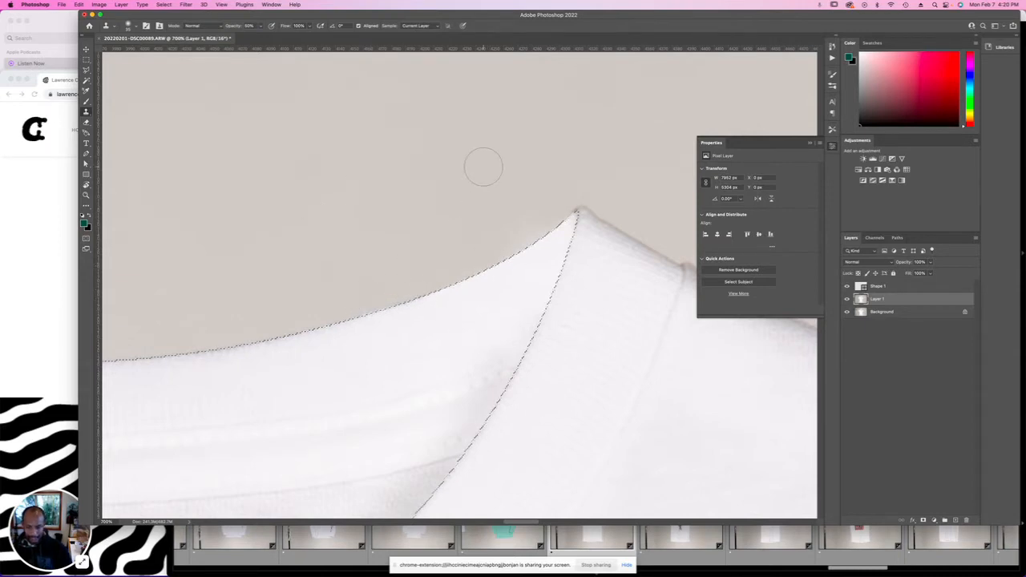
pyautogui.press('super+0')
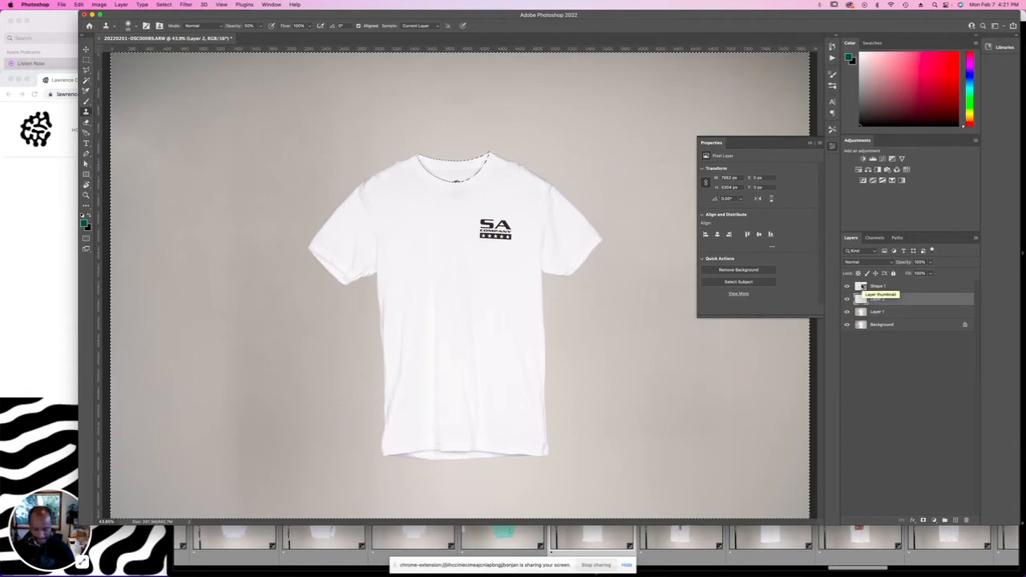
# Add an empty layer above the Shape 1 layer and clear the selection.
pyautogui.press('super+j')
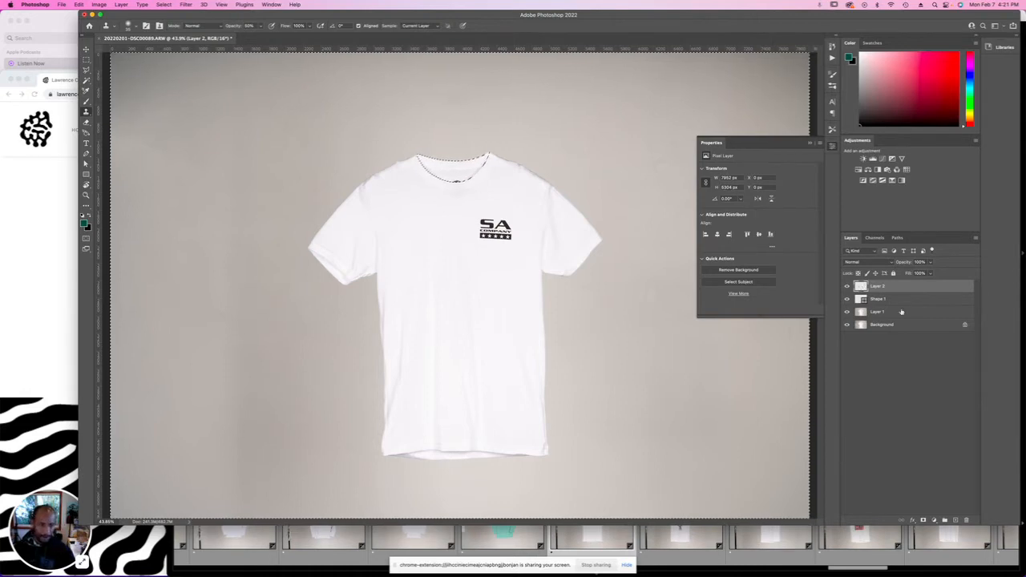
pyautogui.press('super+bracketleft')
pyautogui.moveTo(871, 301); pyautogui.dragTo(869, 286)
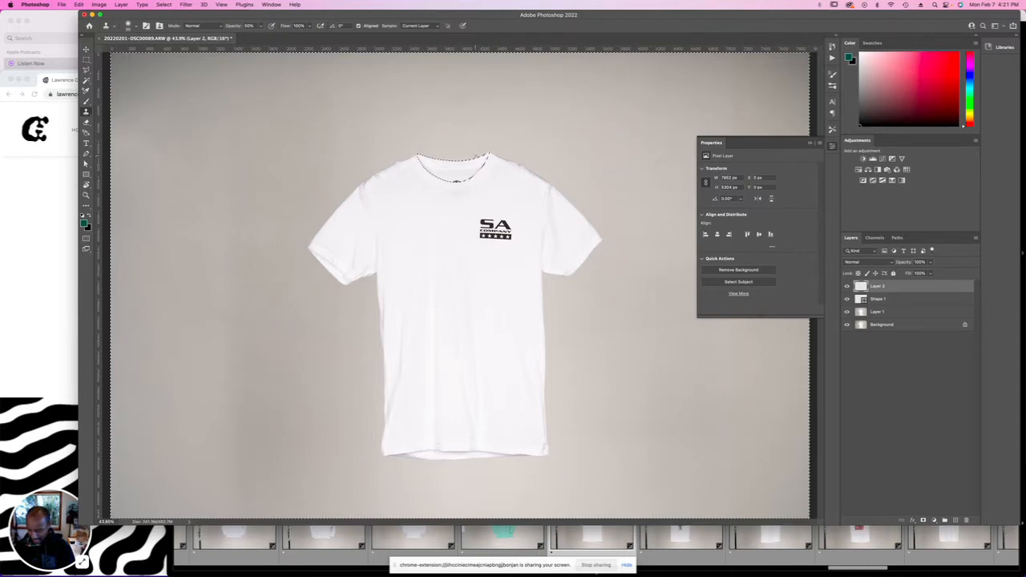
pyautogui.press('super+shift+i')
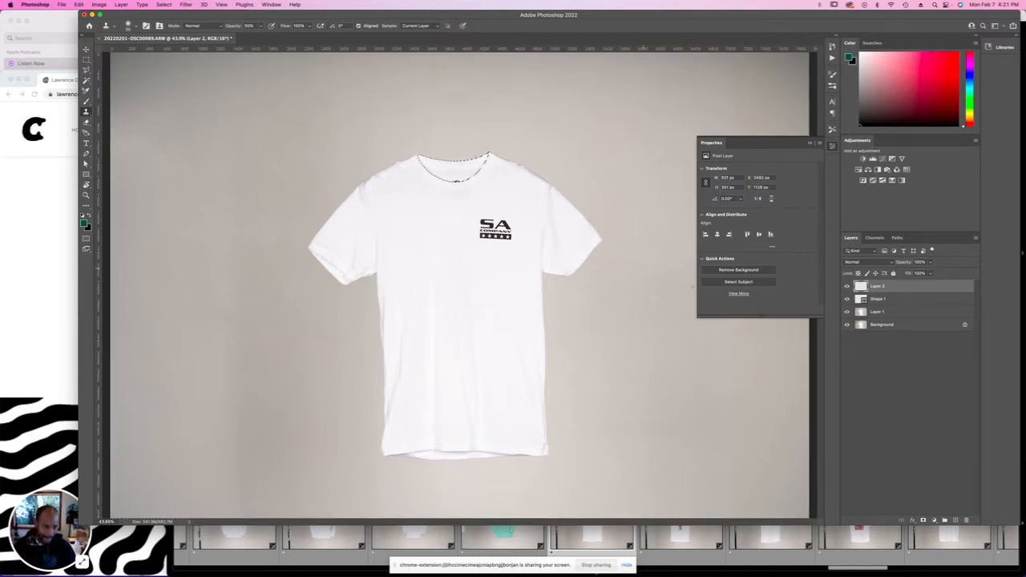
pyautogui.press('super+d')
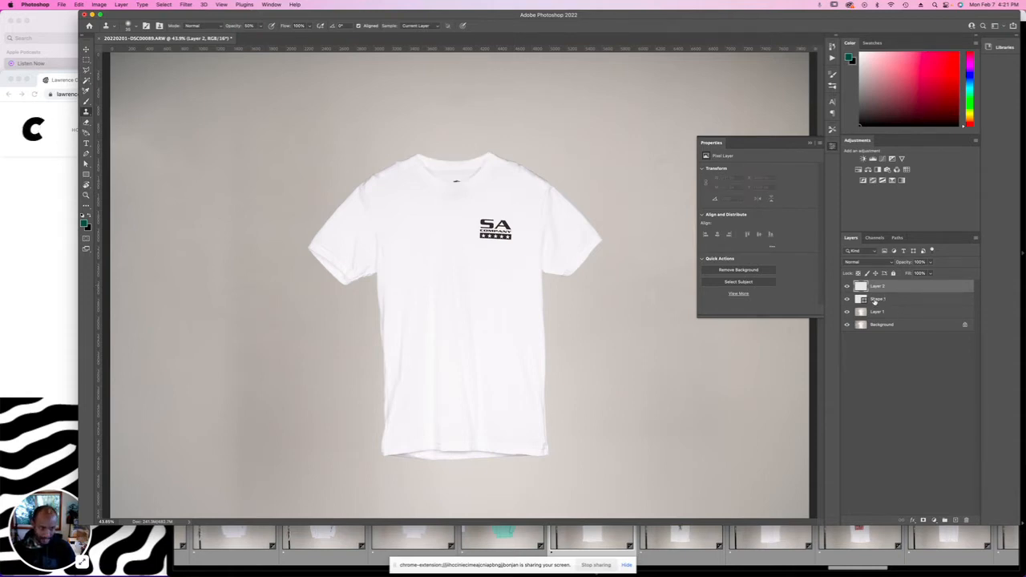
# Rename the Shape 1 layer to Collar and load its shape as a selection.
pyautogui.doubleClick(878, 299)
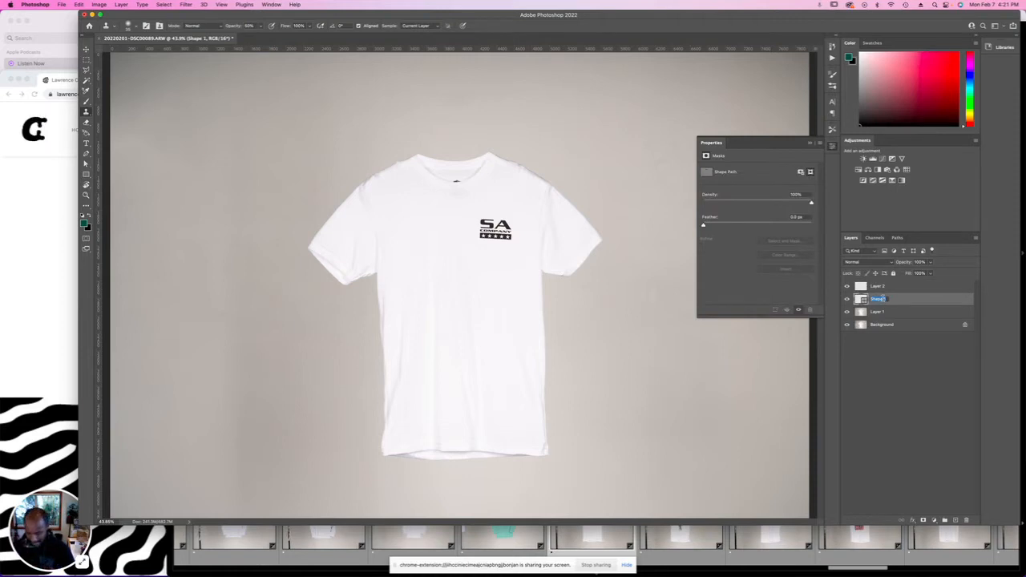
pyautogui.press('Return')
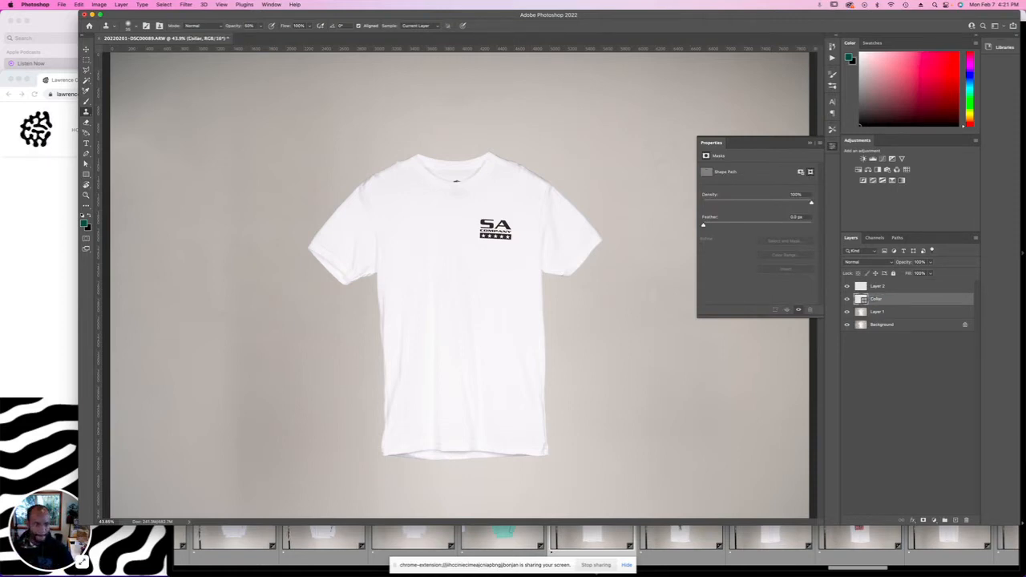
pyautogui.keyDown('super'); pyautogui.click(880, 301); pyautogui.keyUp('super')
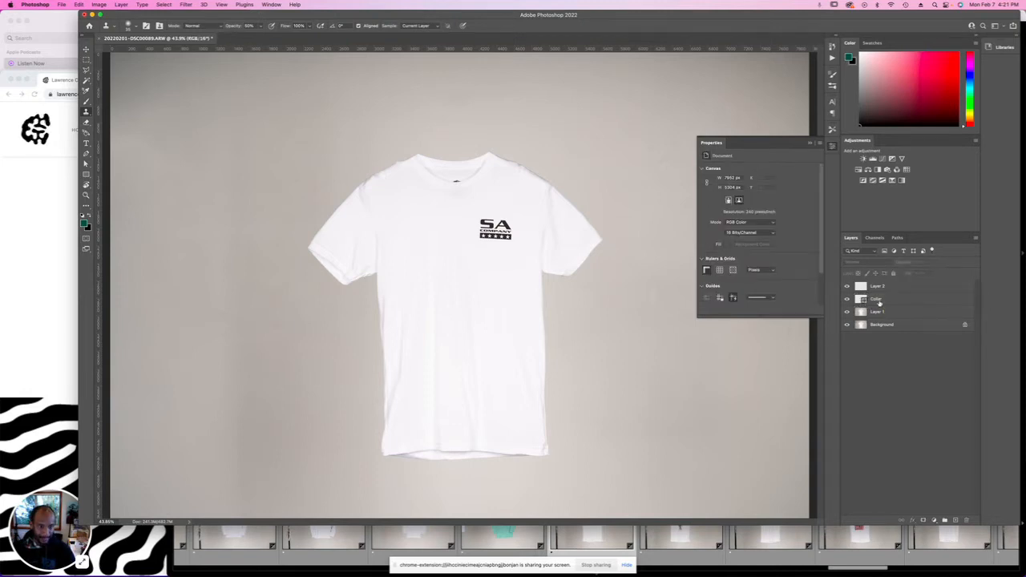
pyautogui.keyDown('super'); pyautogui.click(861, 299); pyautogui.keyUp('super')
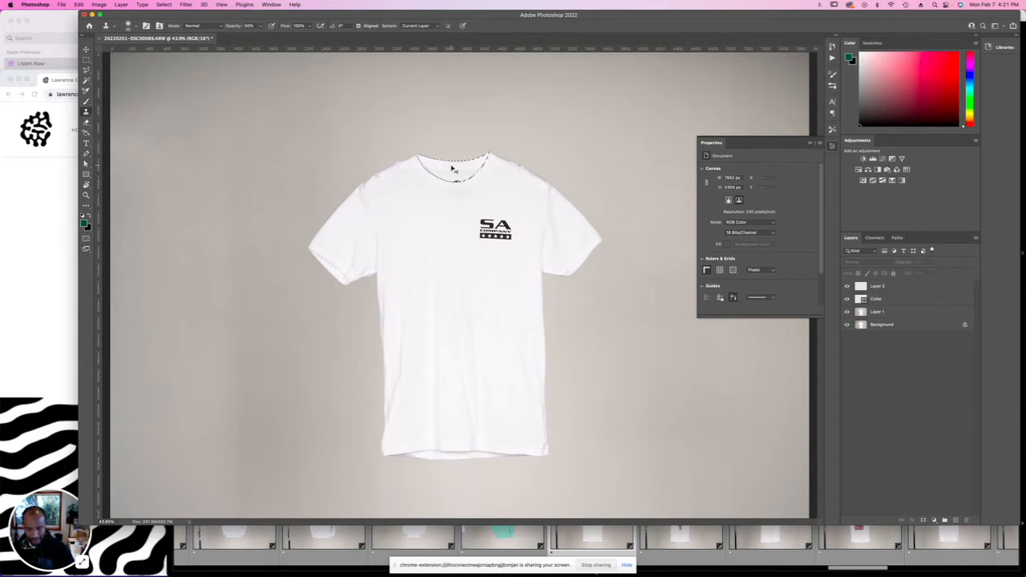
# Make Layer 2 active and set up a large soft Brush with 0% hardness and 20% opacity for the collar opening.
pyautogui.press('super+plus')
pyautogui.press('super+plus')
pyautogui.press('super+plus')
pyautogui.press('super+plus')
pyautogui.scroll(10, 451, 166)
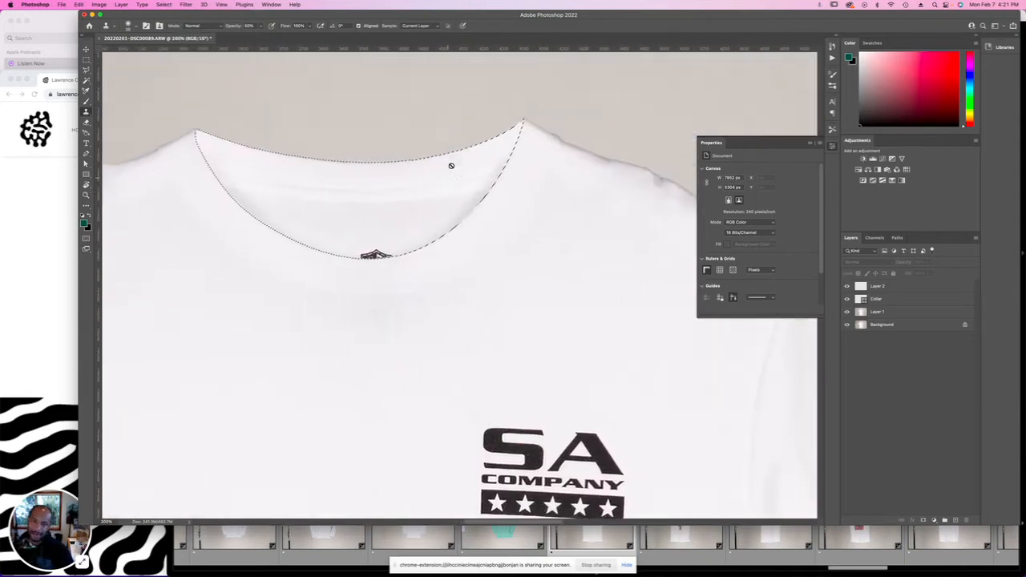
pyautogui.hscroll(-3, 451, 166)
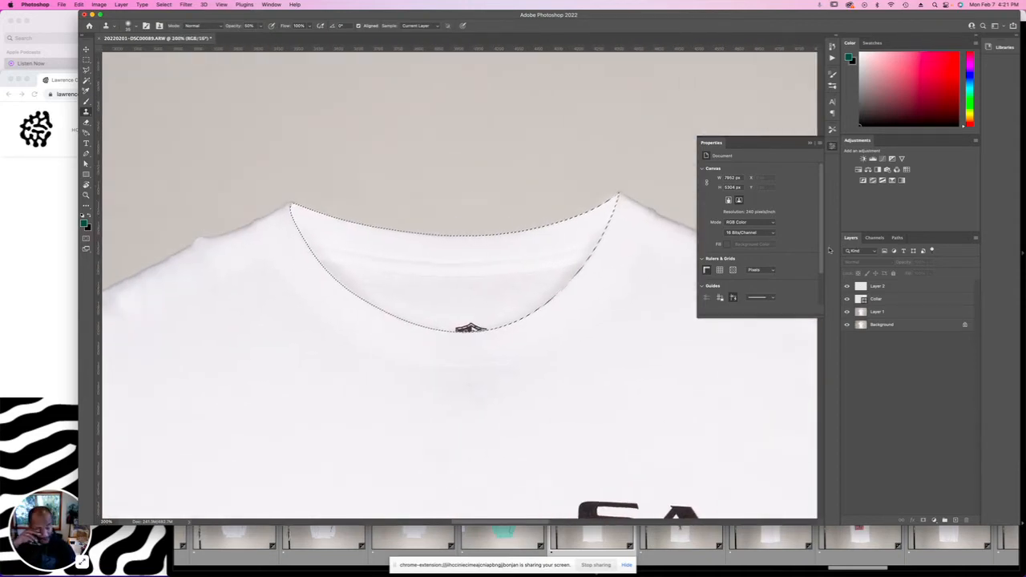
pyautogui.click(862, 288)
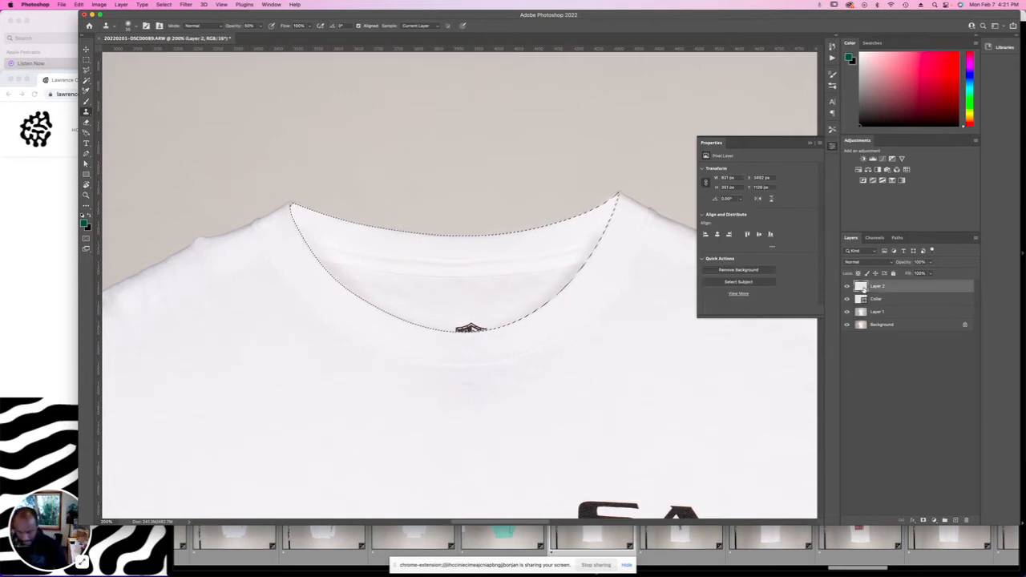
pyautogui.press('b')
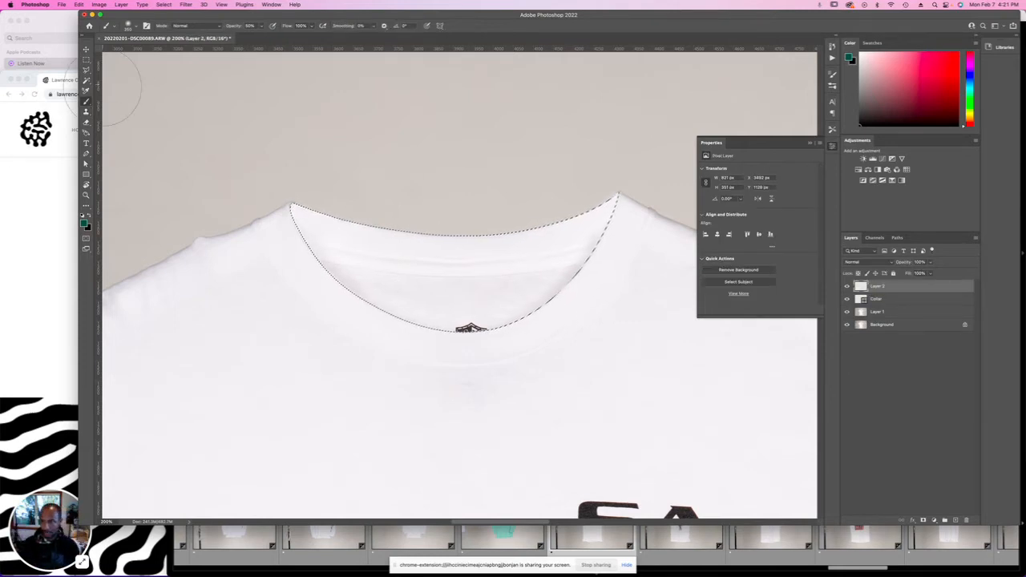
pyautogui.press(']')
pyautogui.press(']')
pyautogui.press(']')
pyautogui.press(']')
pyautogui.press(']')
pyautogui.press(']')
pyautogui.press(']')
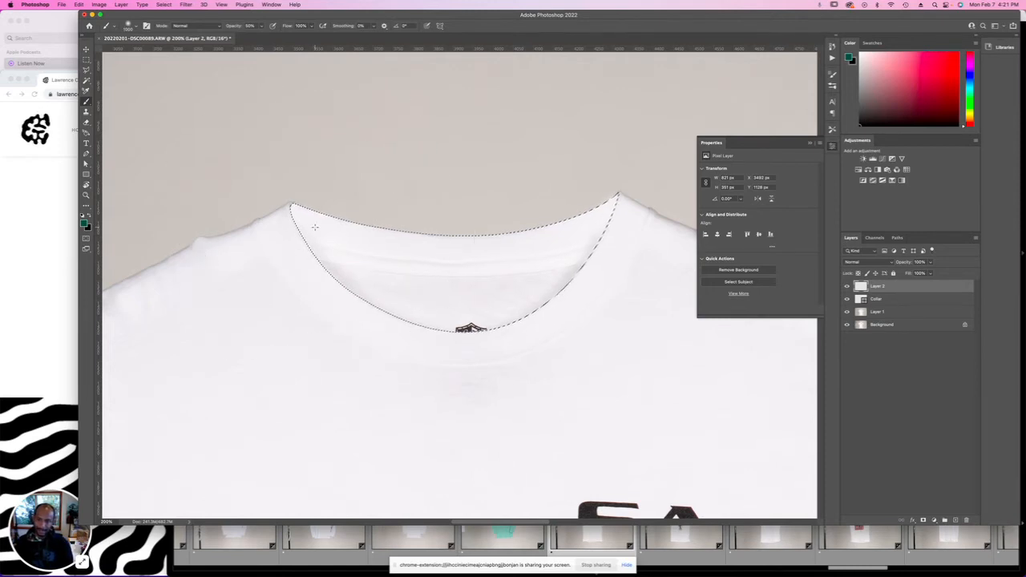
pyautogui.press('[')
pyautogui.press('[')
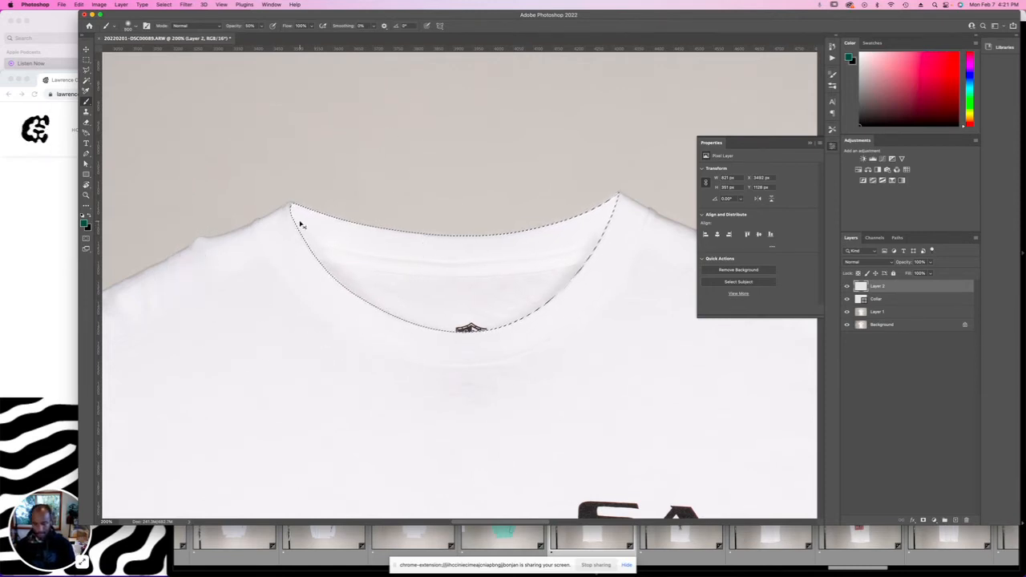
pyautogui.press('super+minus')
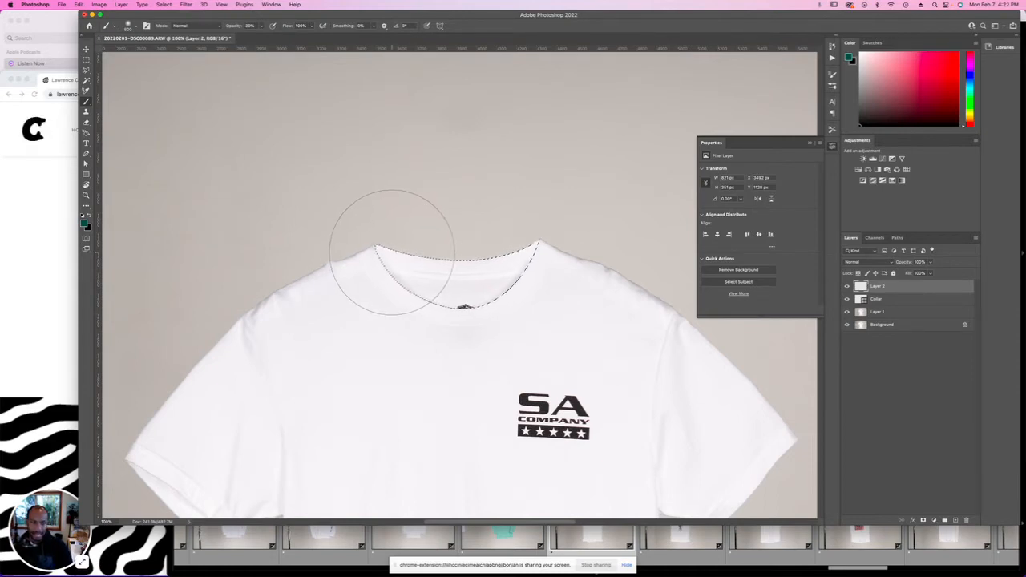
pyautogui.click(133, 27)
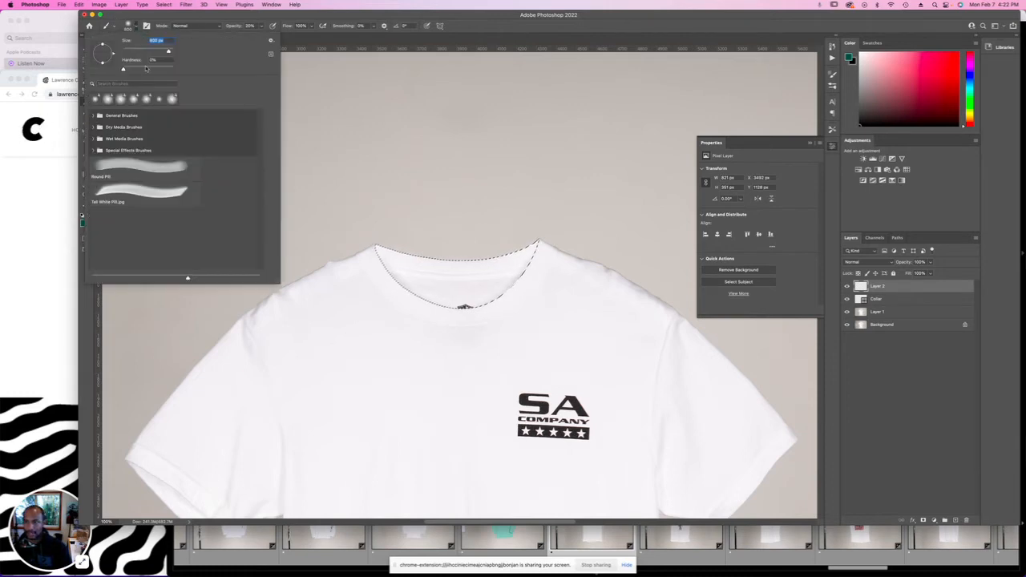
# Reset the colours to default black and white and paint soft black shading into both inner collar corners at 20% opacity.
pyautogui.click(378, 251)
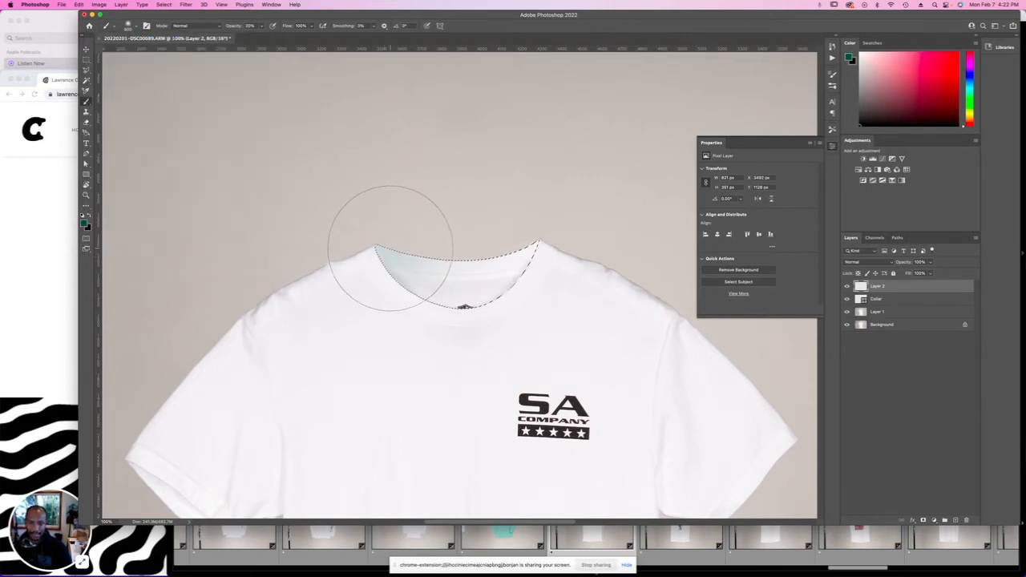
pyautogui.moveTo(390, 248); pyautogui.dragTo(378, 255)
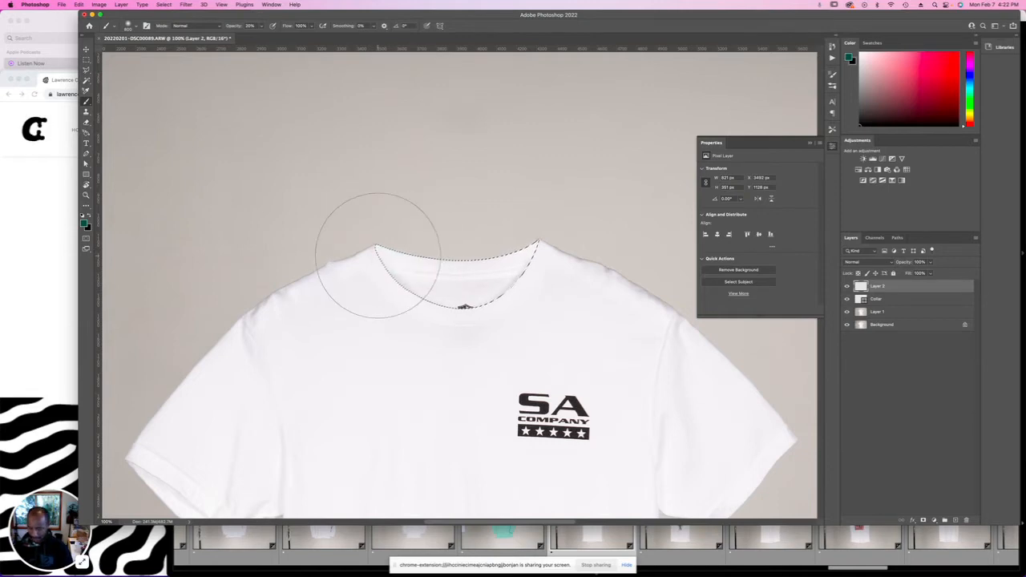
pyautogui.press('d')
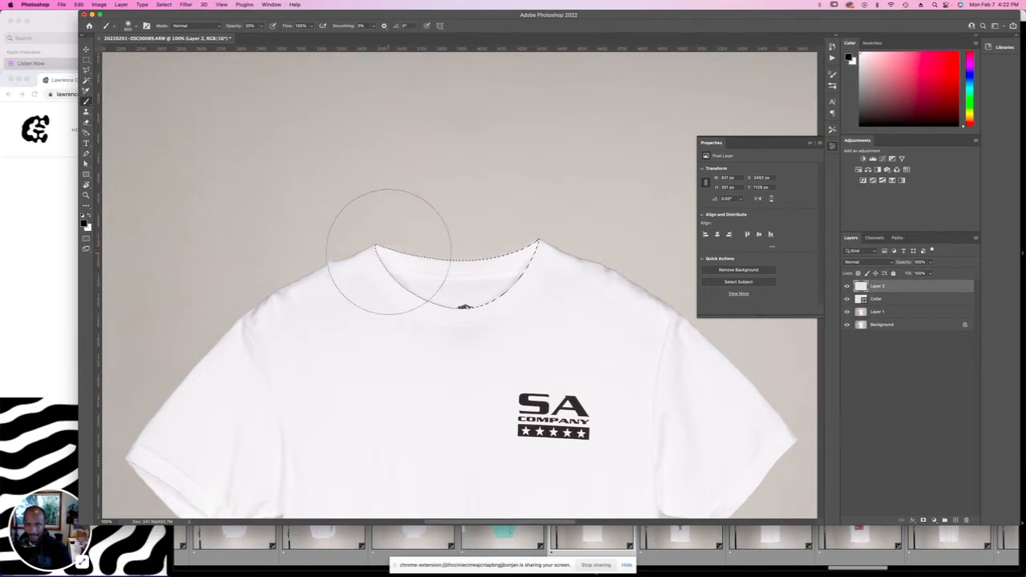
pyautogui.moveTo(382, 245); pyautogui.dragTo(387, 247)
pyautogui.moveTo(517, 247); pyautogui.dragTo(522, 249)
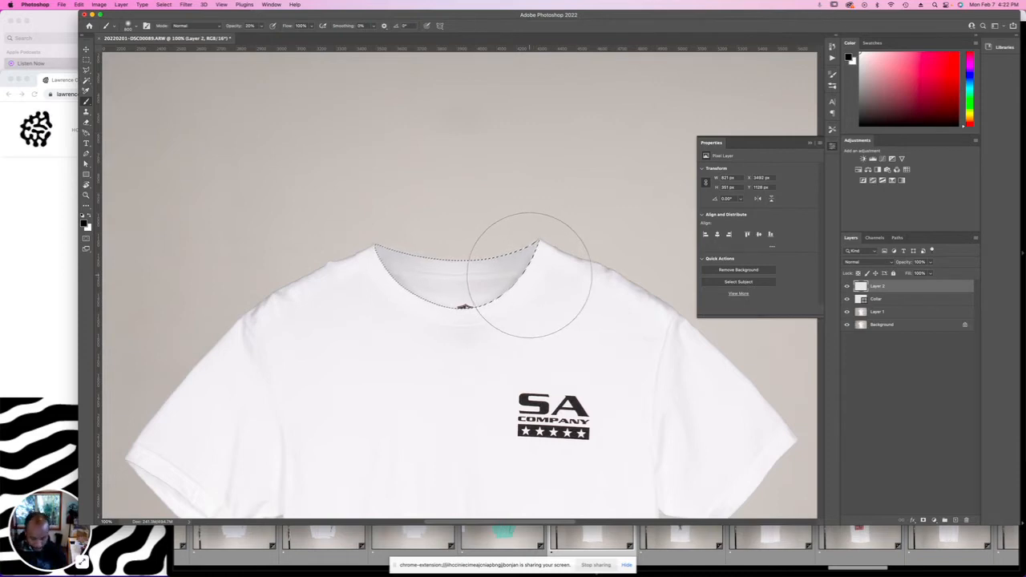
pyautogui.press('[')
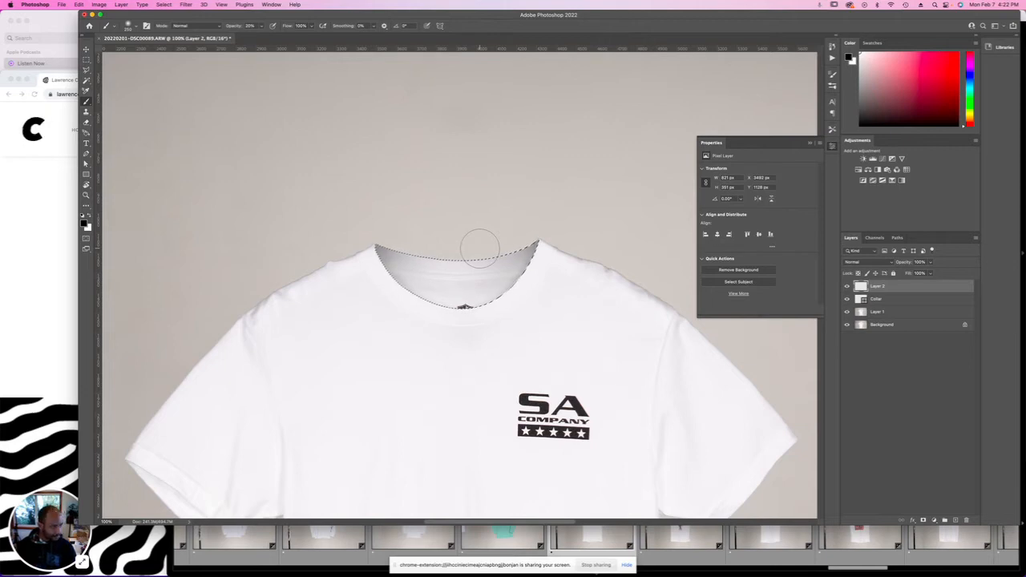
# Clear the selection and set the opacity of the collar shading on Layer 2 to 50%.
pyautogui.press('v')
pyautogui.press('super+0')
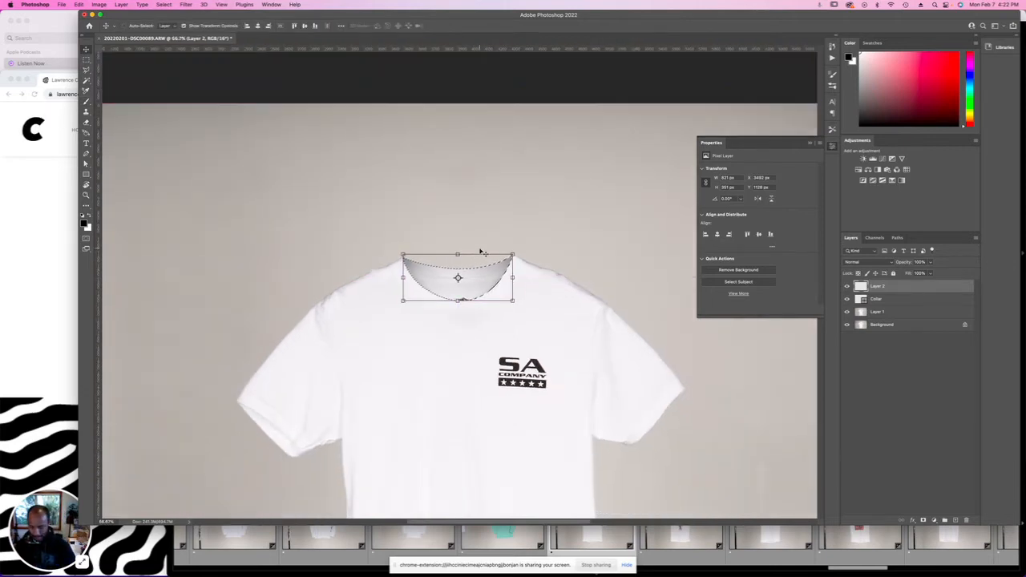
pyautogui.click(524, 291)
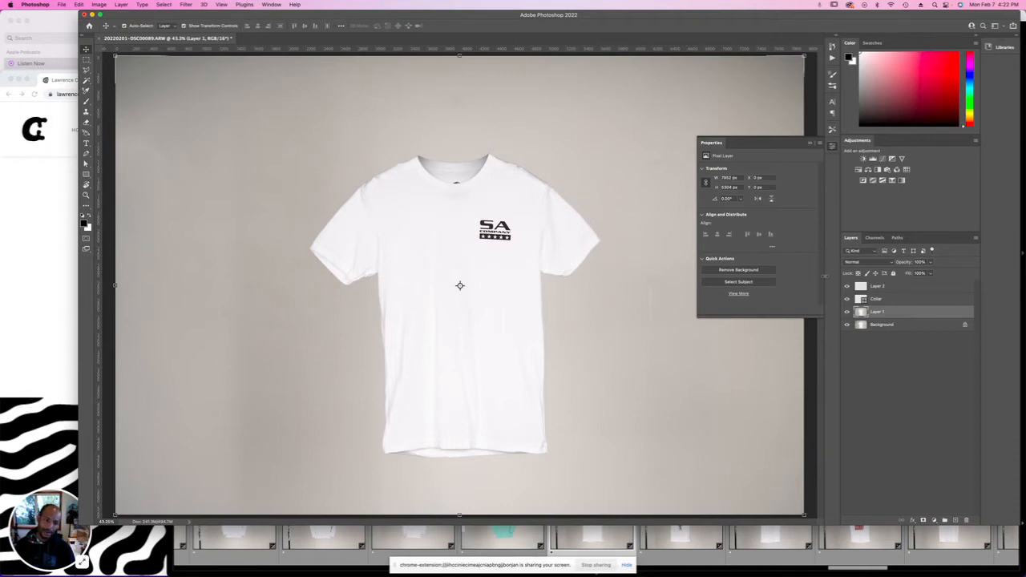
pyautogui.click(453, 168)
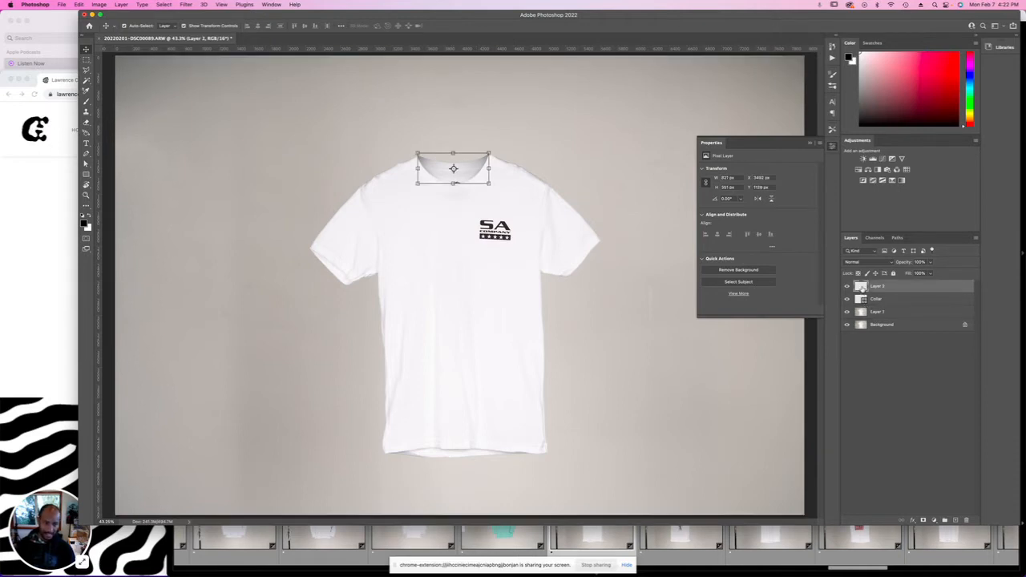
pyautogui.press('5')
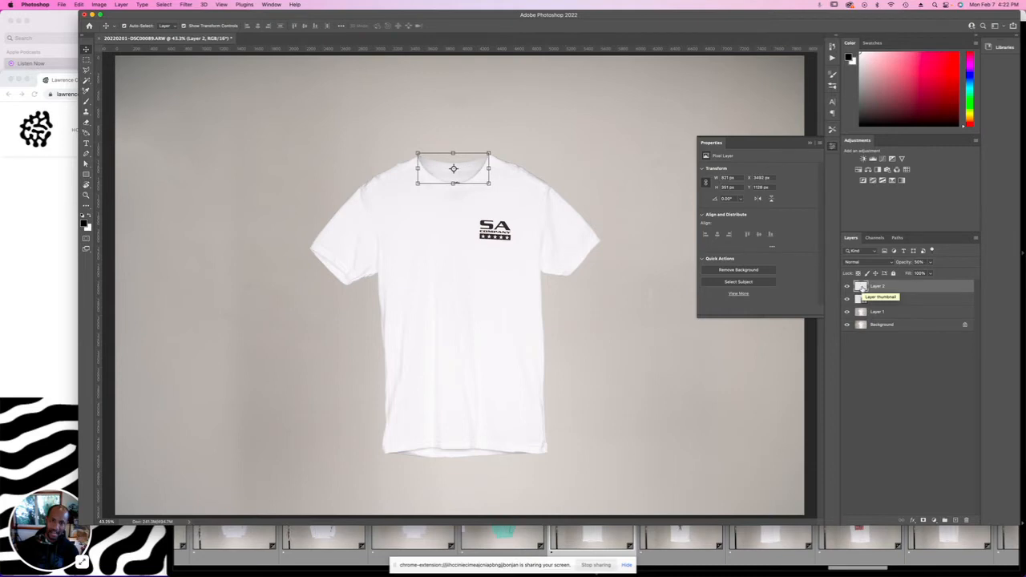
pyautogui.click(660, 226)
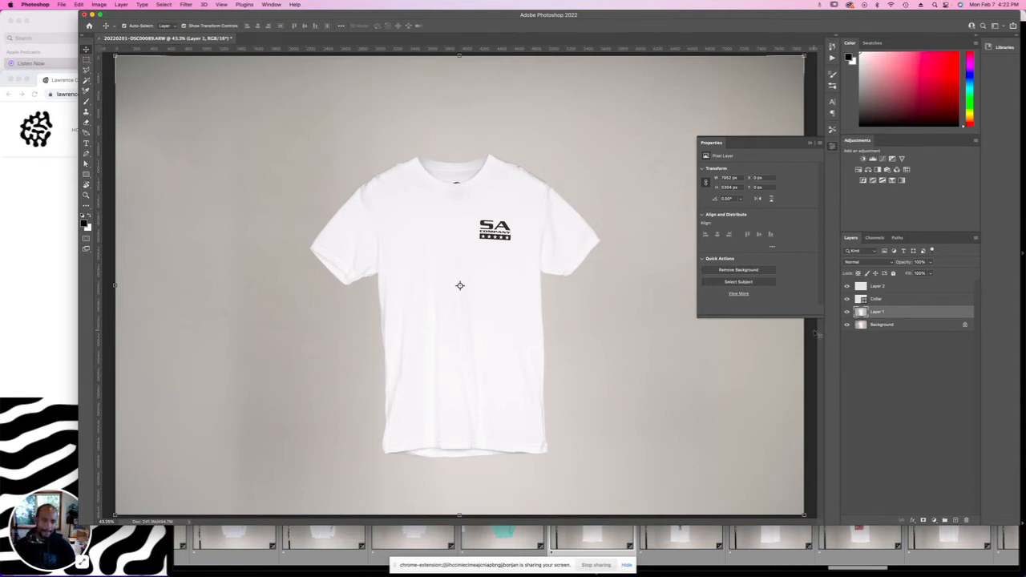
# Lower the opacity of the collar shading on Layer 2 further and make Layer 1 active.
pyautogui.click(863, 287)
pyautogui.moveTo(906, 263); pyautogui.dragTo(901, 263)
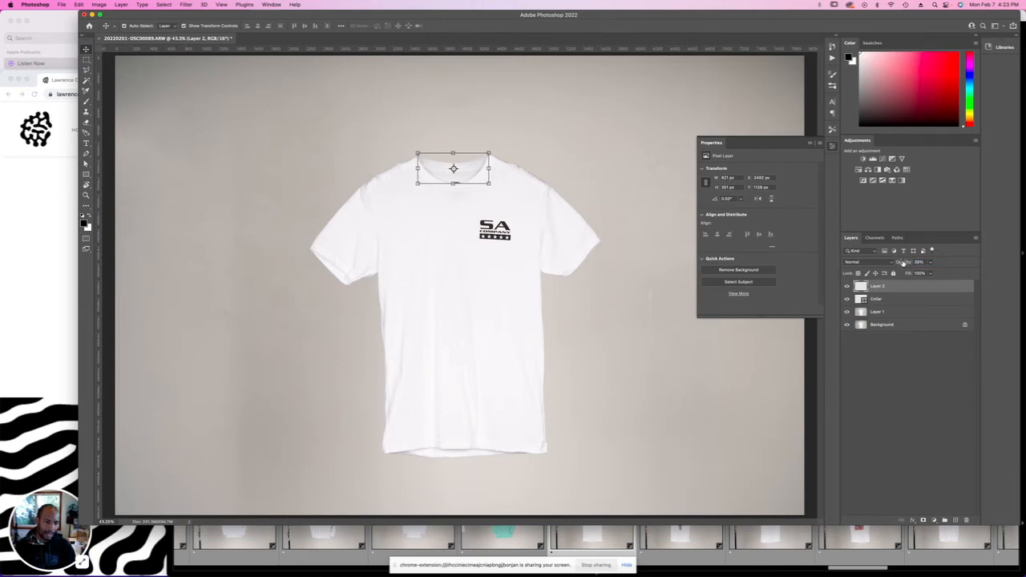
pyautogui.click(648, 205)
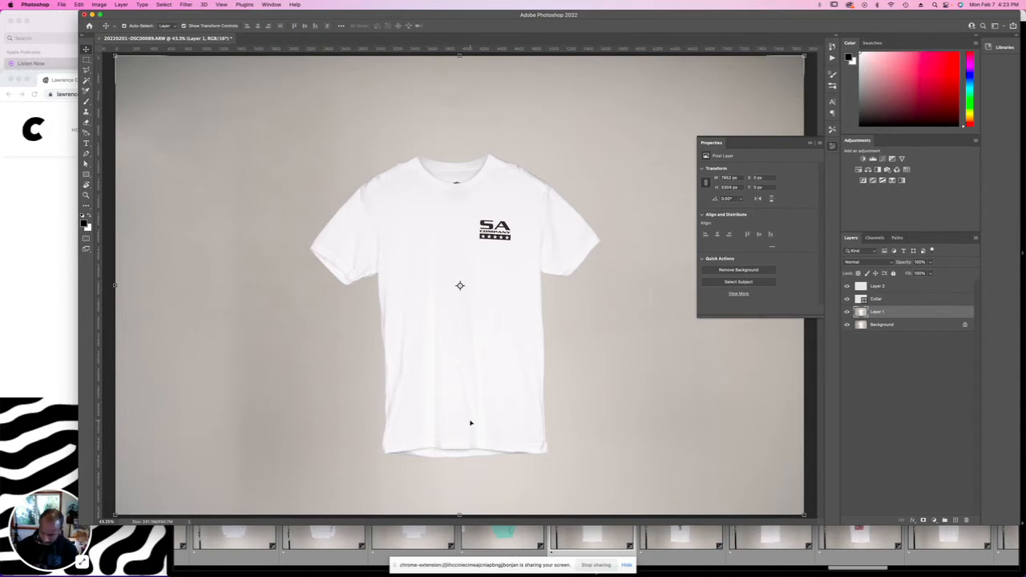
# Set up the Clone Stamp with a larger brush and smooth the fold down the centre of the shirt's chest on Layer 1.
pyautogui.press('s')
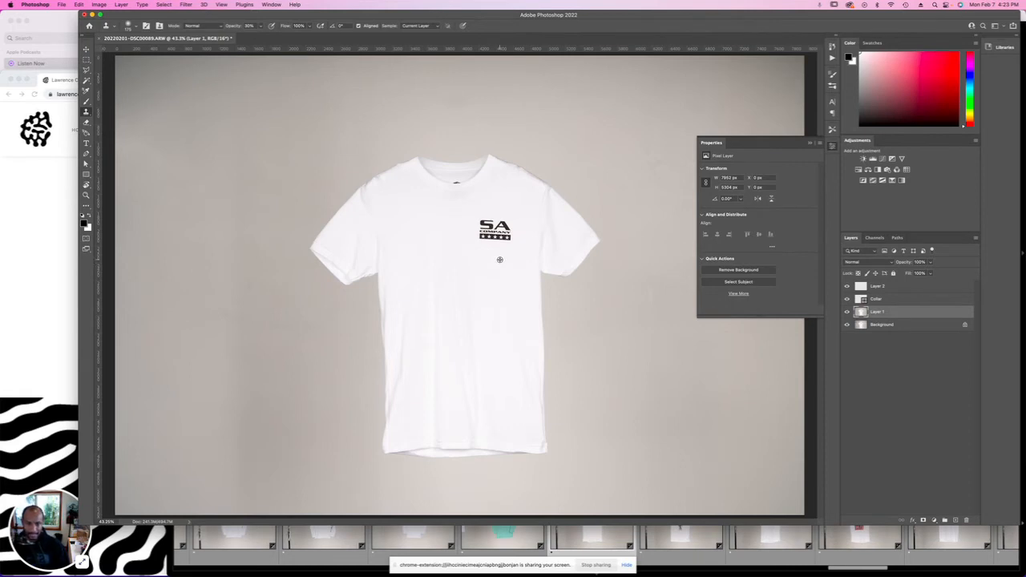
pyautogui.press(']')
pyautogui.press(']')
pyautogui.press(']')
pyautogui.press(']')
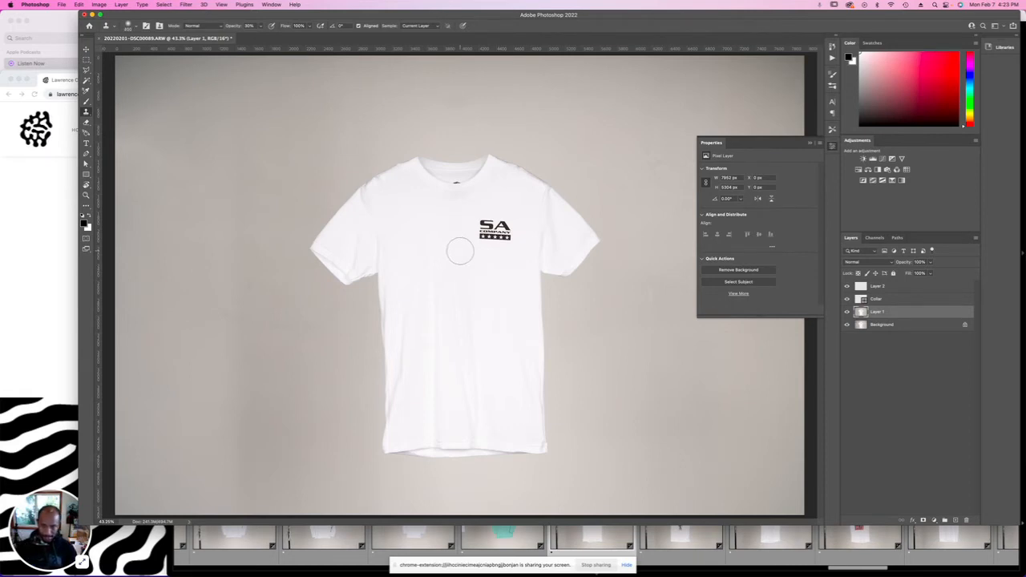
pyautogui.moveTo(460, 254)
pyautogui.mouseDown()
pyautogui.moveTo(469, 368)
pyautogui.moveTo(459, 267)
pyautogui.mouseUp()
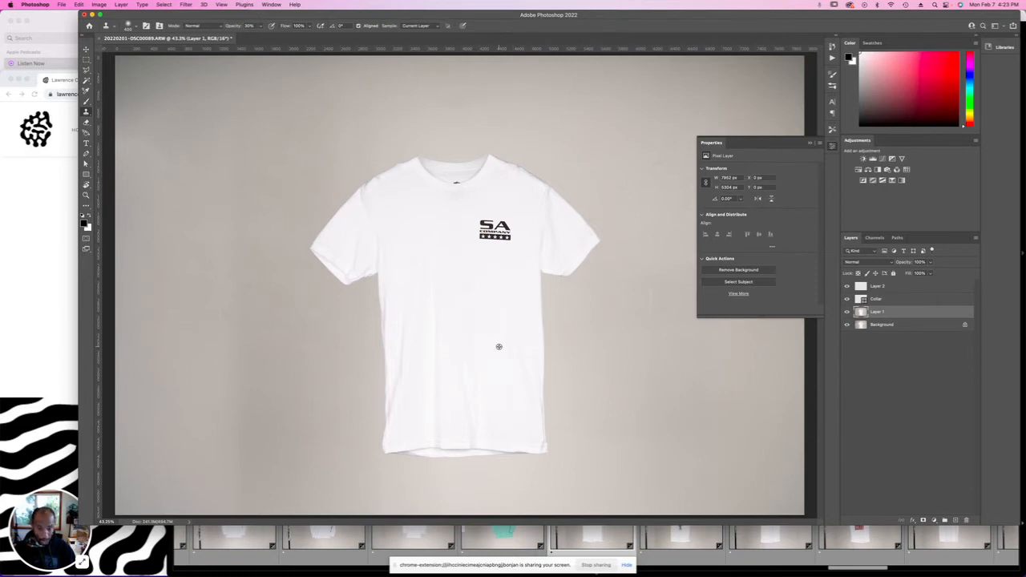
# Clone clean fabric from below the logo over the vertical fold in the lower front, undoing strokes that copy the logo.
pyautogui.keyDown('alt'); pyautogui.click(497, 293); pyautogui.keyUp('alt')
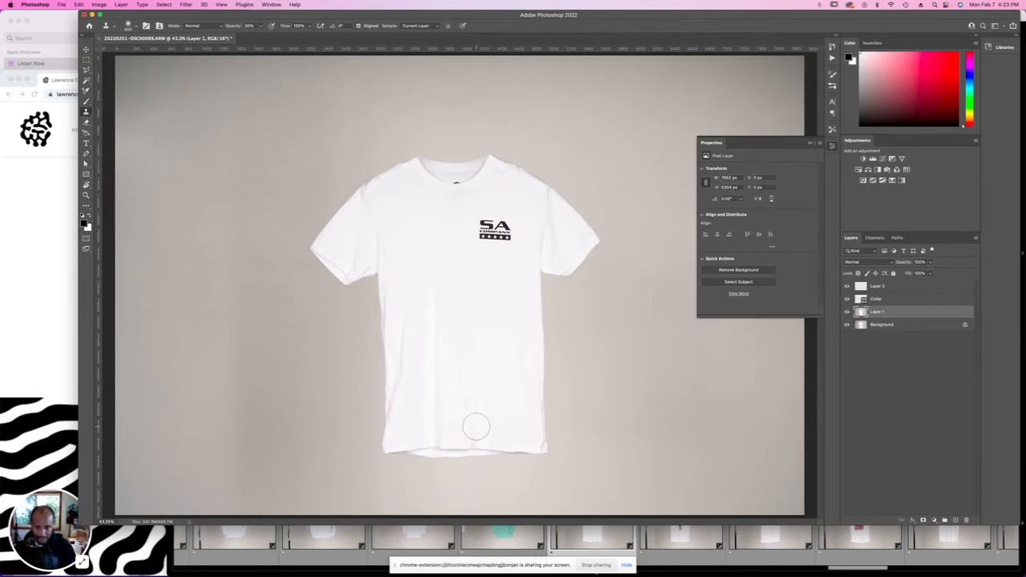
pyautogui.moveTo(468, 421); pyautogui.dragTo(467, 338)
pyautogui.press('super+z')
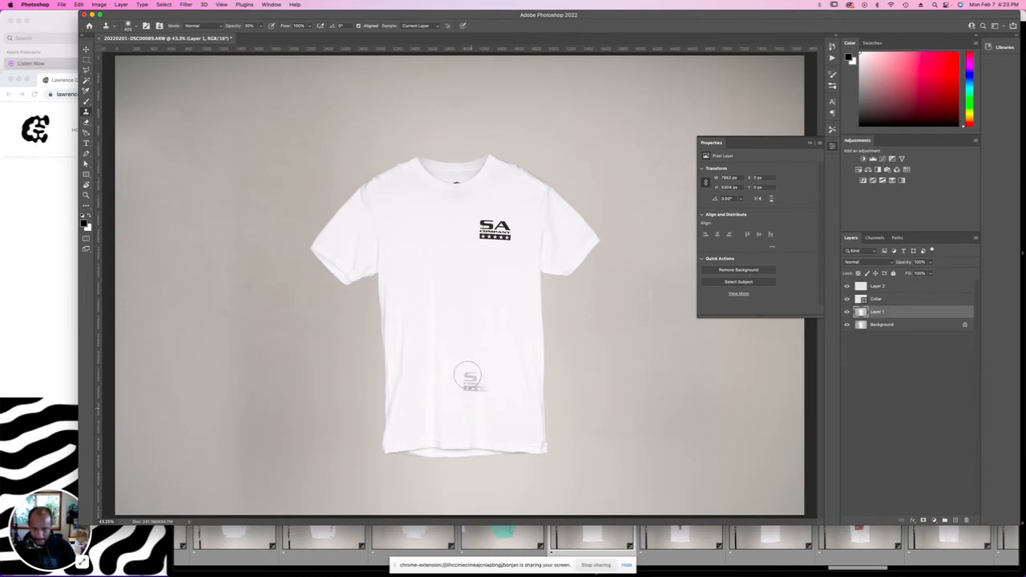
pyautogui.click(476, 382)
pyautogui.press('super+z')
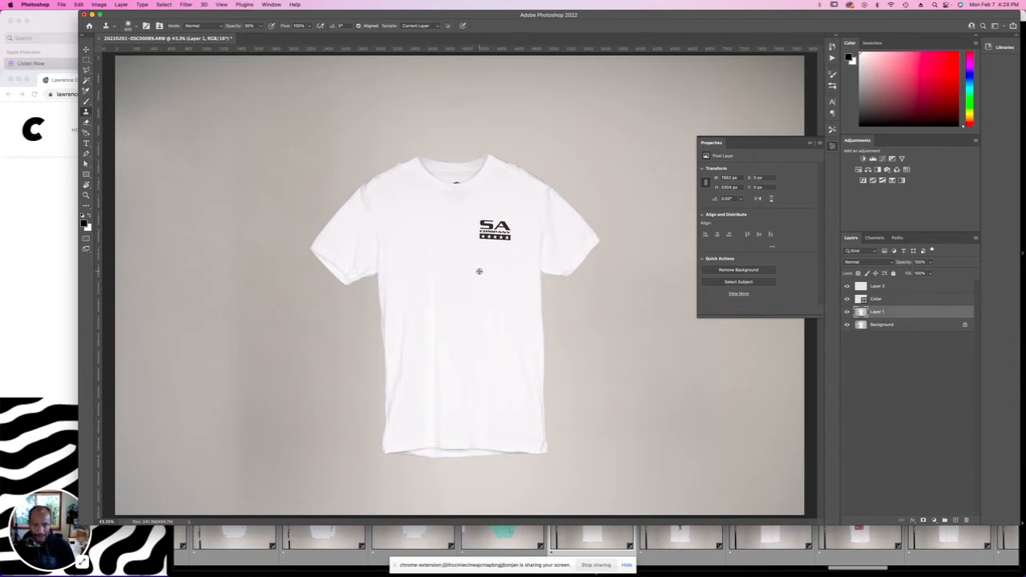
# Clone clean fabric over the long vertical fold left of the shirt's centre, from the chest down towards the hem.
pyautogui.scroll(3, 481, 271)
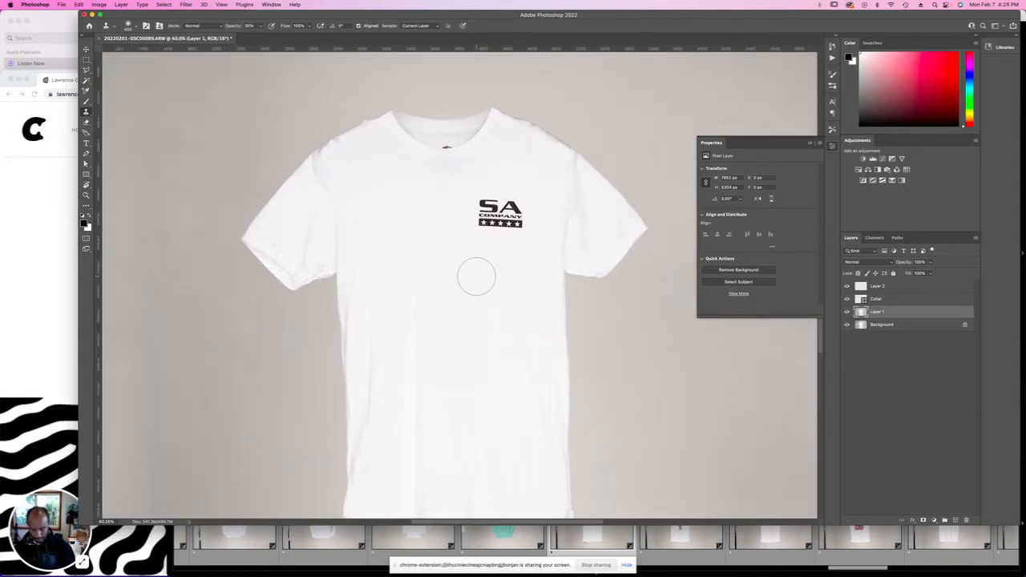
pyautogui.scroll(-2, 476, 277)
pyautogui.moveTo(440, 257)
pyautogui.mouseDown()
pyautogui.moveTo(436, 369)
pyautogui.moveTo(427, 271)
pyautogui.moveTo(433, 349)
pyautogui.moveTo(434, 325)
pyautogui.mouseUp()
pyautogui.keyDown('alt'); pyautogui.click(491, 278); pyautogui.keyUp('alt')
pyautogui.moveTo(436, 407); pyautogui.dragTo(437, 380)
pyautogui.press('super+z')
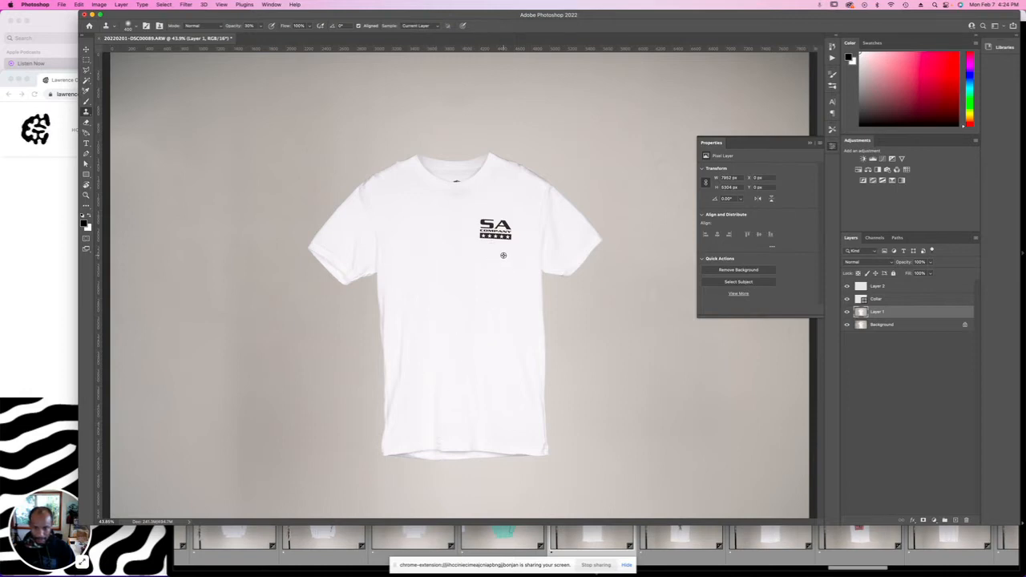
pyautogui.keyDown('alt'); pyautogui.click(488, 264); pyautogui.keyUp('alt')
pyautogui.moveTo(434, 389)
pyautogui.mouseDown()
pyautogui.moveTo(439, 424)
pyautogui.moveTo(435, 366)
pyautogui.mouseUp()
# Smooth the remaining wrinkles along the left and right sides of the shirt's body, using a smaller Clone Stamp brush.
pyautogui.keyDown('alt'); pyautogui.click(434, 244); pyautogui.keyUp('alt')
pyautogui.moveTo(418, 249)
pyautogui.mouseDown()
pyautogui.moveTo(406, 353)
pyautogui.moveTo(415, 237)
pyautogui.moveTo(405, 366)
pyautogui.mouseUp()
pyautogui.press('[')
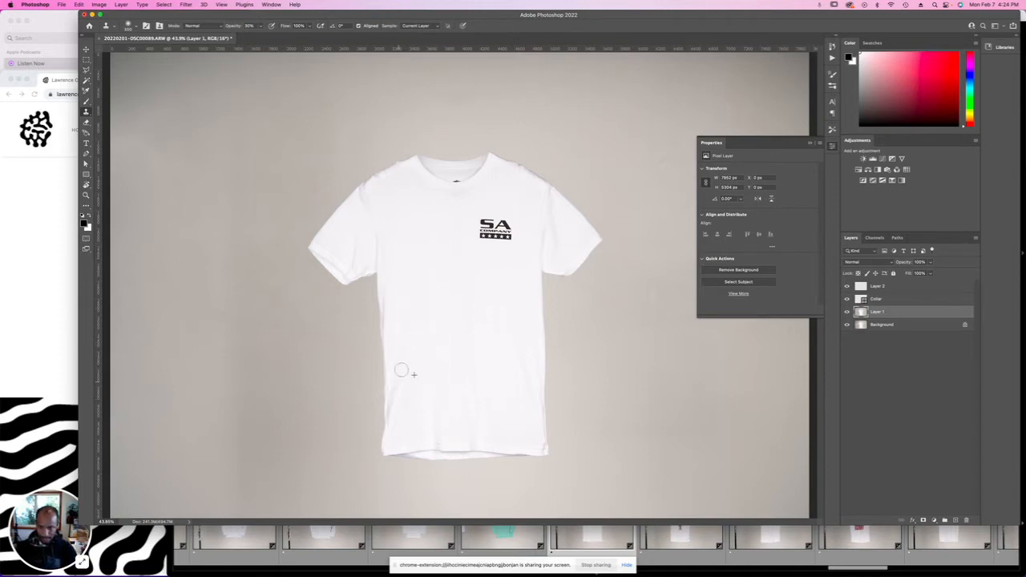
pyautogui.keyDown('alt'); pyautogui.click(428, 257); pyautogui.keyUp('alt')
pyautogui.moveTo(413, 318); pyautogui.dragTo(397, 400)
pyautogui.keyDown('alt'); pyautogui.click(499, 331); pyautogui.keyUp('alt')
pyautogui.moveTo(512, 332)
pyautogui.mouseDown()
pyautogui.moveTo(522, 388)
pyautogui.moveTo(513, 337)
pyautogui.mouseUp()
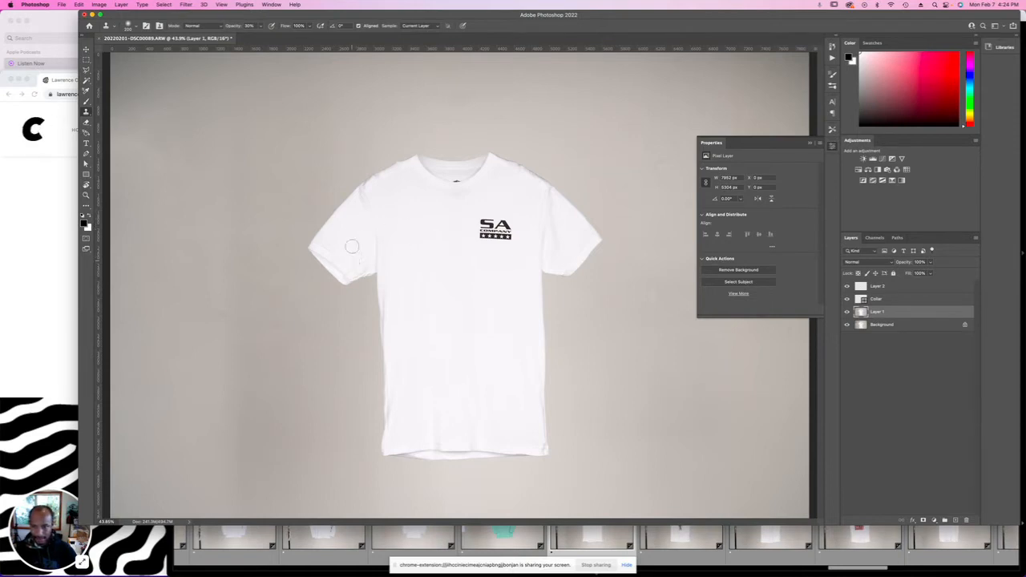
# Retouch the creases near the left shoulder and right sleeve seam with the Clone Stamp, and reduce the brush size for finer areas.
pyautogui.click(384, 167)
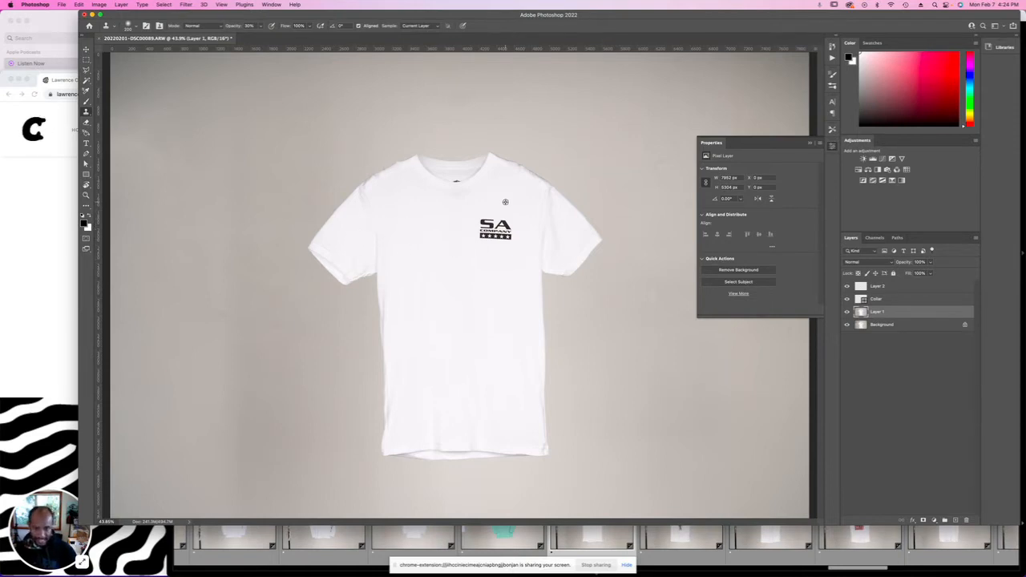
pyautogui.keyDown('alt'); pyautogui.click(411, 226); pyautogui.keyUp('alt')
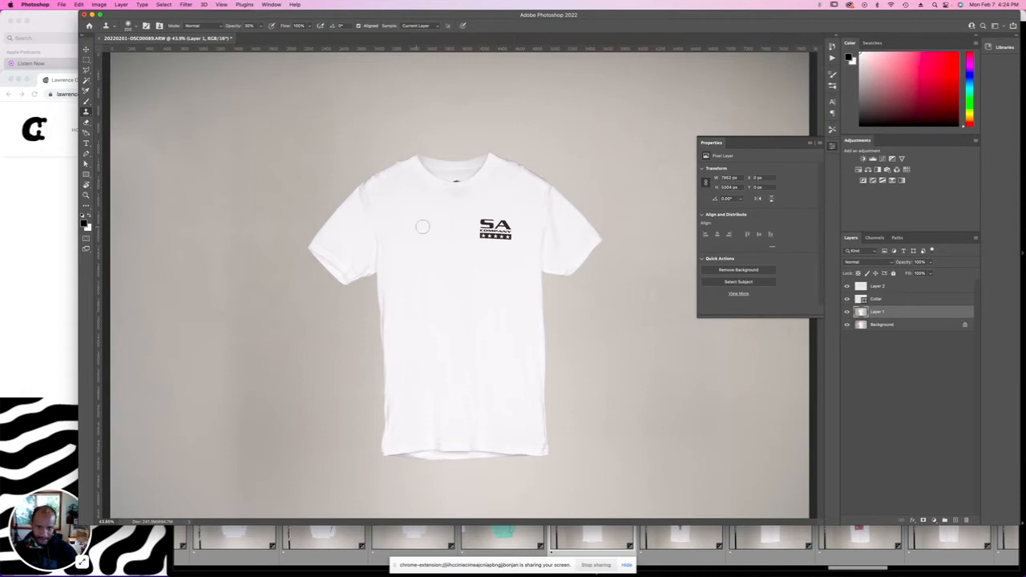
pyautogui.moveTo(554, 216)
pyautogui.mouseDown()
pyautogui.moveTo(552, 257)
pyautogui.moveTo(558, 185)
pyautogui.moveTo(538, 174)
pyautogui.moveTo(551, 165)
pyautogui.mouseUp()
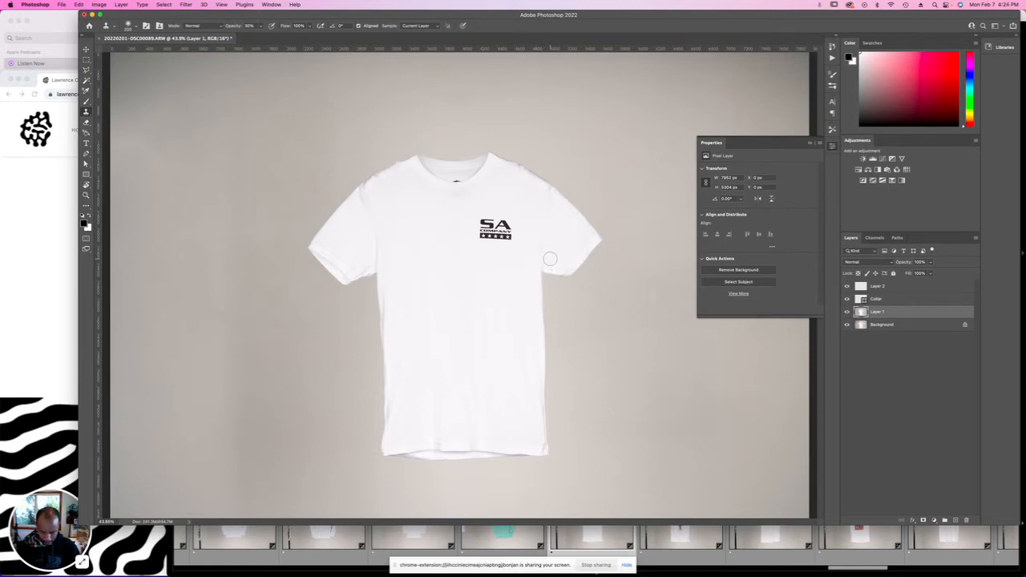
pyautogui.press('[')
pyautogui.press('[')
pyautogui.press('[')
pyautogui.press('[')
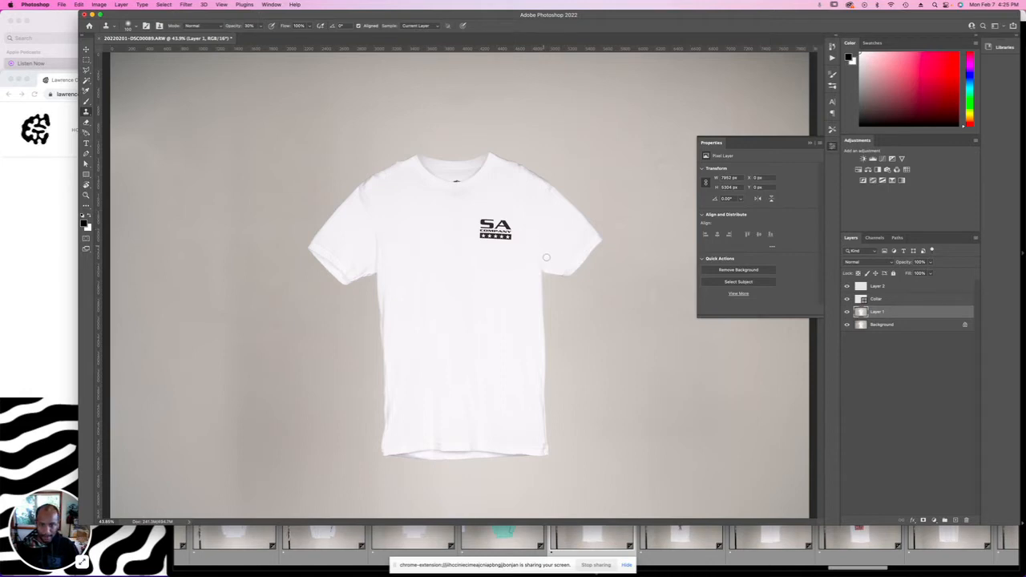
# Toggle Layer 1's visibility repeatedly to compare the retouched shirt with the original photo.
pyautogui.click(847, 311)
pyautogui.click(846, 311)
pyautogui.click(846, 312)
pyautogui.click(846, 311)
pyautogui.click(847, 312)
pyautogui.click(846, 311)
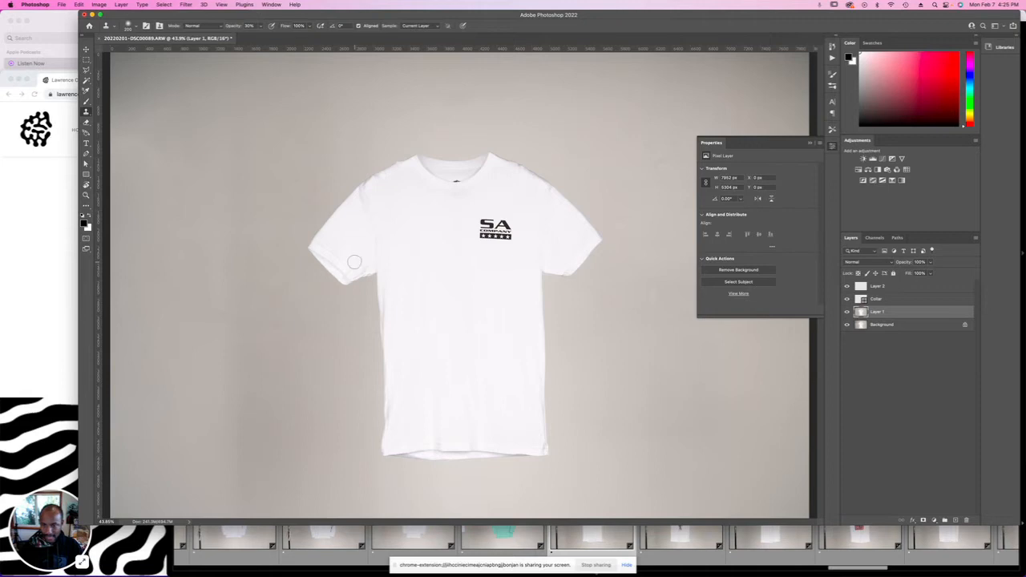
# Clone smooth fabric over the creases along the left sleeve's cuff at 200% zoom.
pyautogui.press('super+plus')
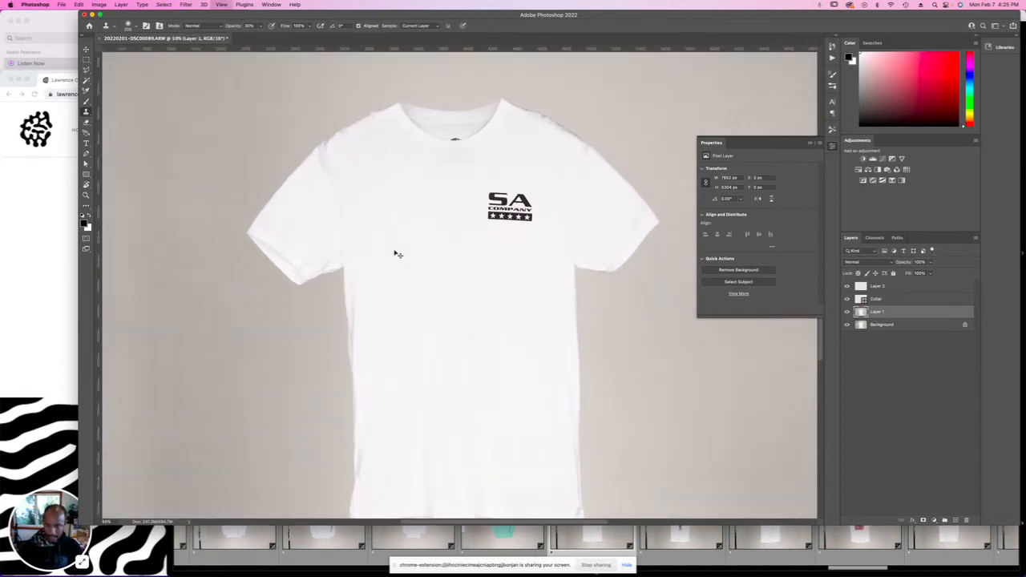
pyautogui.press('super+plus')
pyautogui.press('super+plus')
pyautogui.press('super+plus')
pyautogui.moveTo(272, 258); pyautogui.dragTo(751, 358)
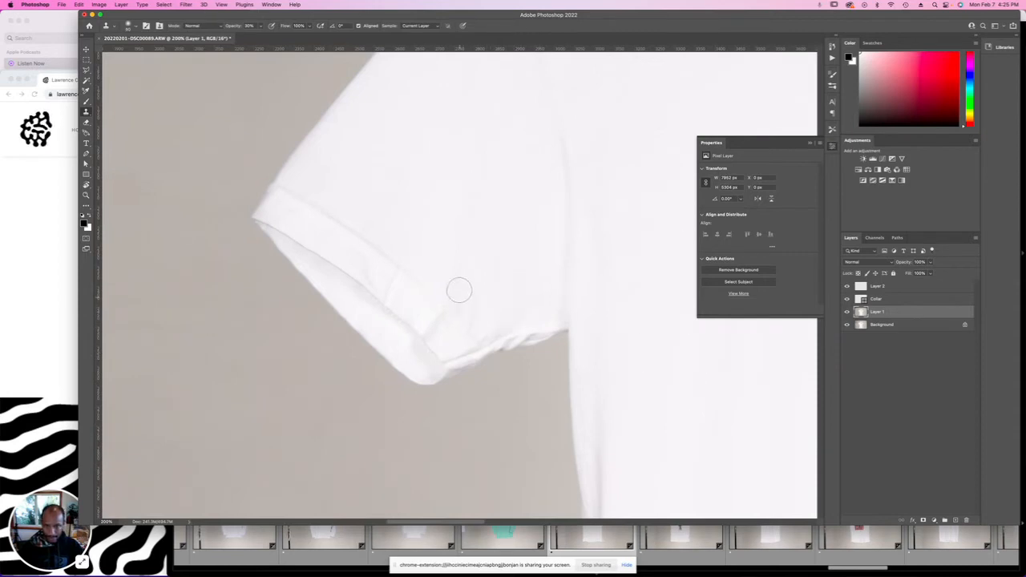
pyautogui.moveTo(443, 322)
pyautogui.mouseDown()
pyautogui.moveTo(475, 282)
pyautogui.moveTo(439, 326)
pyautogui.moveTo(426, 311)
pyautogui.moveTo(439, 327)
pyautogui.moveTo(410, 289)
pyautogui.moveTo(380, 276)
pyautogui.mouseUp()
pyautogui.keyDown('alt'); pyautogui.click(485, 277); pyautogui.keyUp('alt')
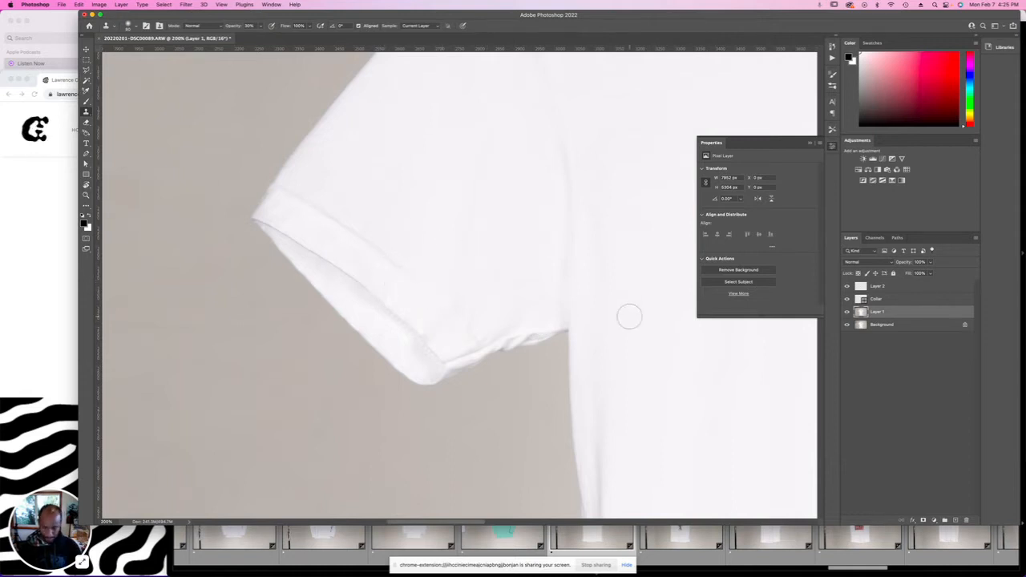
# Clone clean fabric over the dark spot and crease along the shirt's lower right edge.
pyautogui.press('super+minus')
pyautogui.moveTo(646, 350); pyautogui.dragTo(267, 383)
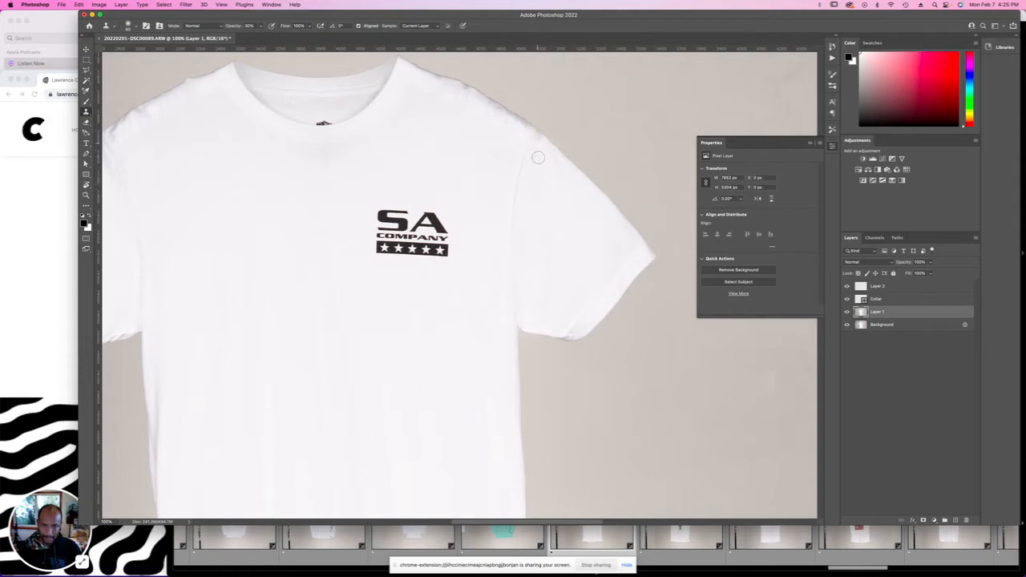
pyautogui.moveTo(397, 348); pyautogui.dragTo(440, 116)
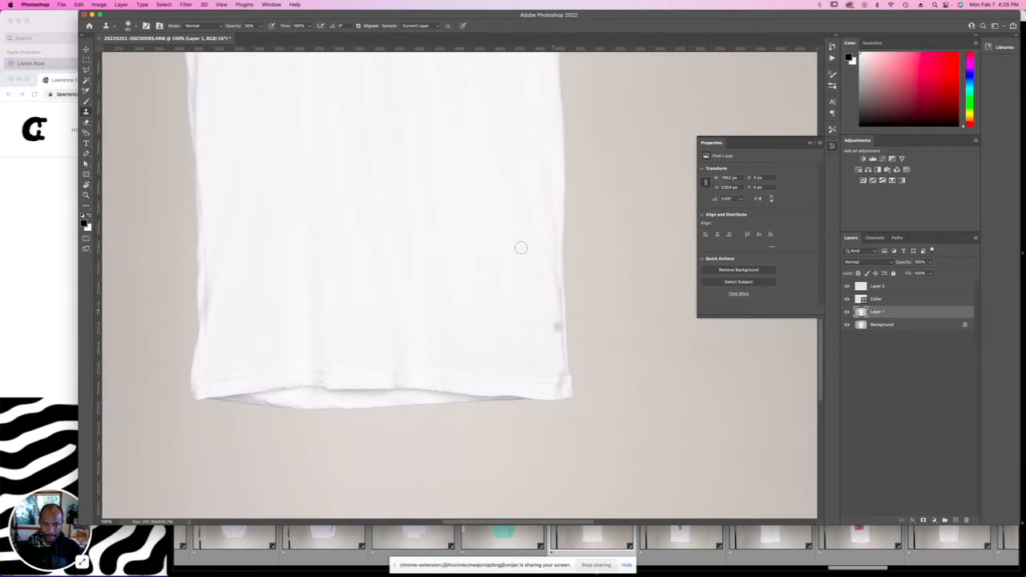
pyautogui.keyDown('alt'); pyautogui.click(495, 186); pyautogui.keyUp('alt')
pyautogui.moveTo(543, 178)
pyautogui.mouseDown()
pyautogui.moveTo(552, 323)
pyautogui.moveTo(549, 238)
pyautogui.mouseUp()
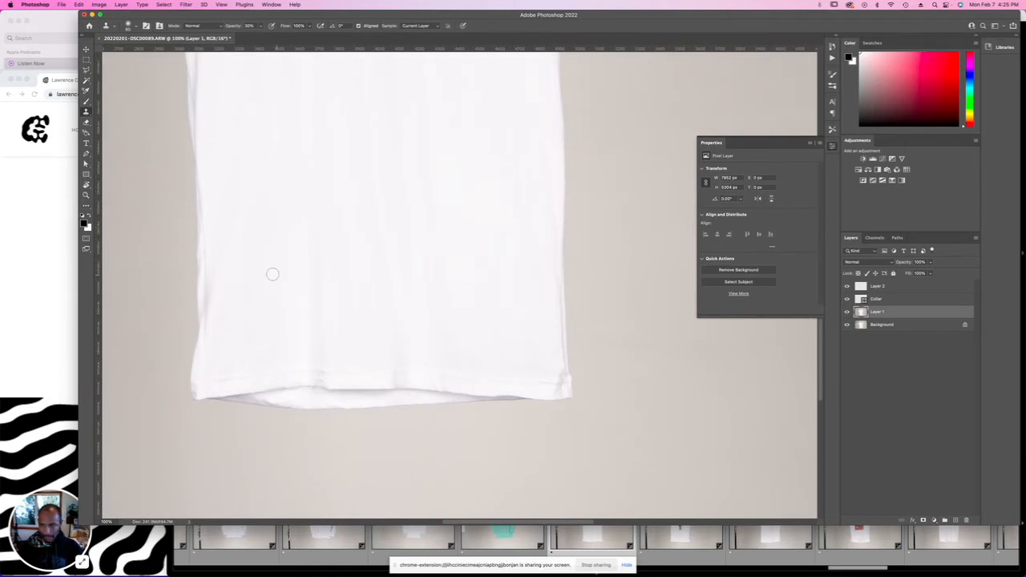
# Clone out the creases along the shirt's lower left side above the hem, undoing the last unwanted stroke.
pyautogui.keyDown('alt'); pyautogui.click(262, 220); pyautogui.keyUp('alt')
pyautogui.moveTo(240, 210); pyautogui.dragTo(211, 302)
pyautogui.moveTo(233, 170); pyautogui.dragTo(233, 214)
pyautogui.keyDown('alt'); pyautogui.click(244, 189); pyautogui.keyUp('alt')
pyautogui.moveTo(209, 281)
pyautogui.mouseDown()
pyautogui.moveTo(206, 325)
pyautogui.moveTo(209, 227)
pyautogui.moveTo(213, 329)
pyautogui.moveTo(203, 319)
pyautogui.mouseUp()
pyautogui.press('super+z')
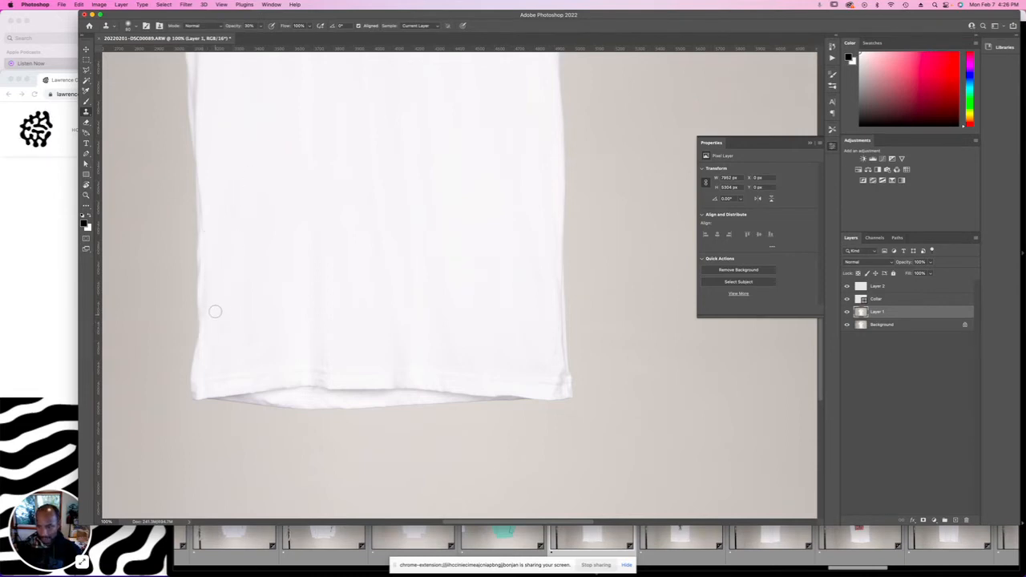
# Smooth the crease running down the shirt's left side below the sleeve with the Clone Stamp.
pyautogui.moveTo(269, 225); pyautogui.dragTo(392, 460)
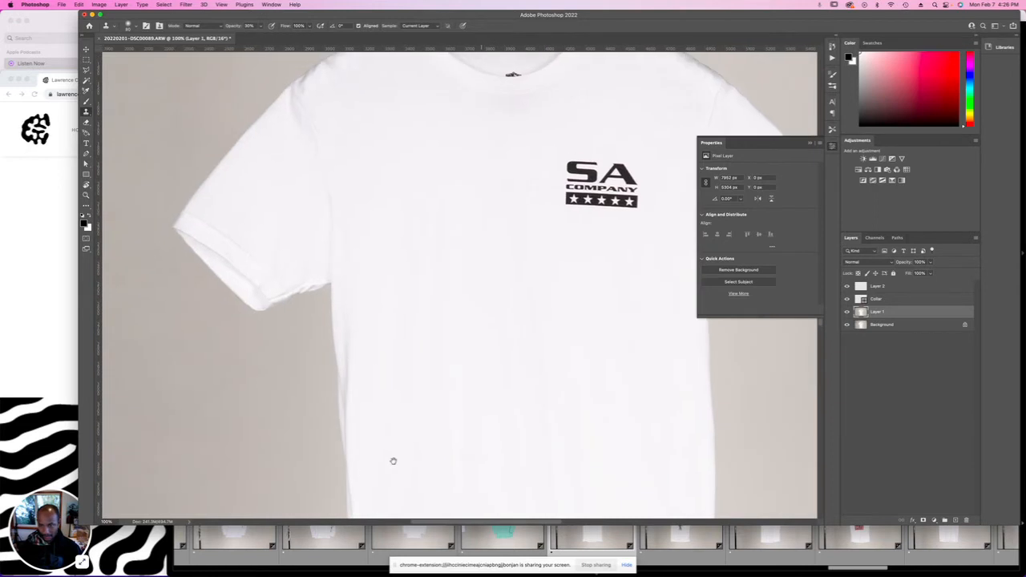
pyautogui.keyDown('alt'); pyautogui.click(393, 319); pyautogui.keyUp('alt')
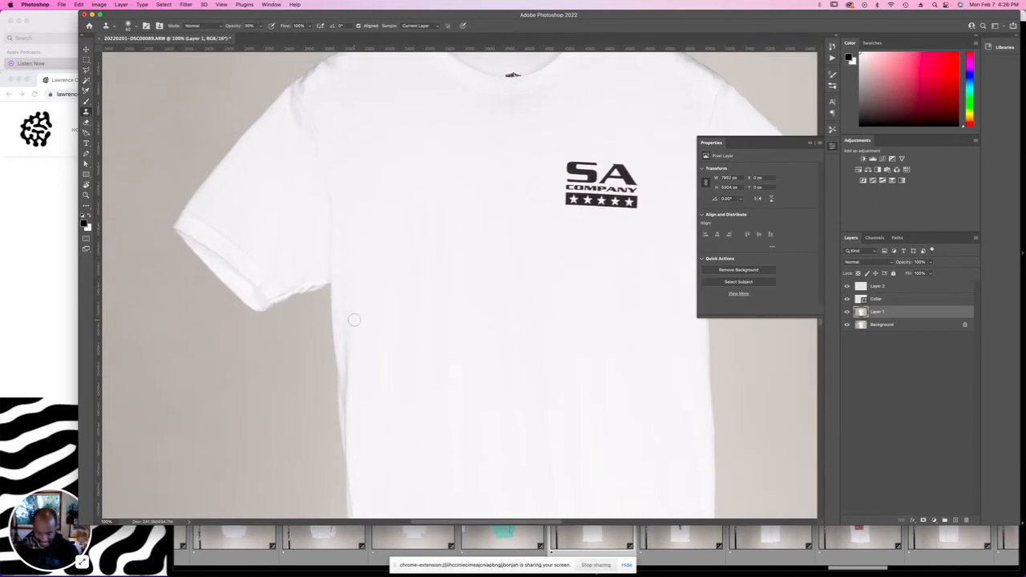
pyautogui.moveTo(351, 317)
pyautogui.mouseDown()
pyautogui.moveTo(352, 407)
pyautogui.moveTo(353, 382)
pyautogui.moveTo(350, 396)
pyautogui.moveTo(378, 407)
pyautogui.mouseUp()
pyautogui.press('super+0')
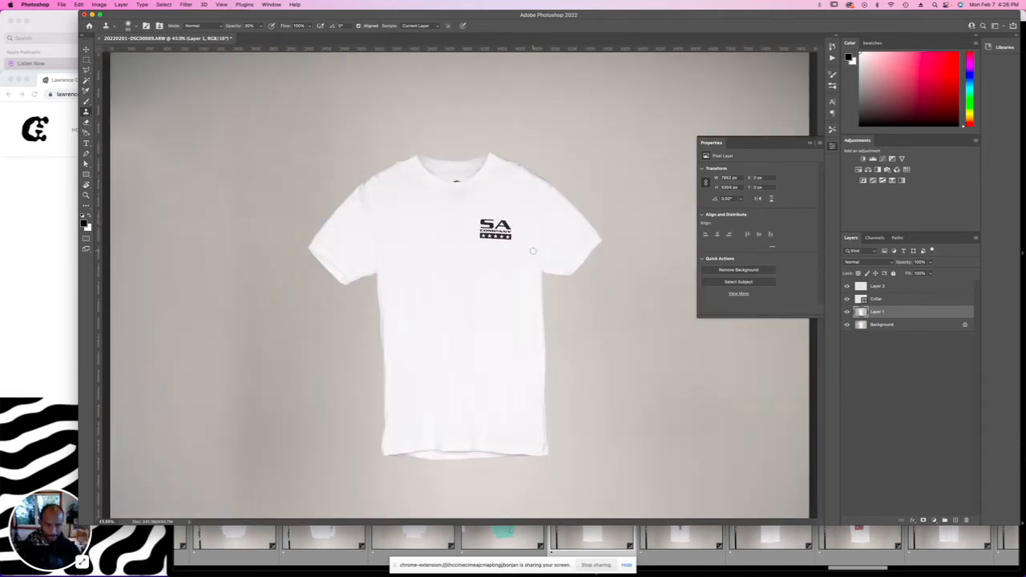
# Select the SA Company chest logo with a rectangular marquee and switch to the Move tool.
pyautogui.press('super+1')
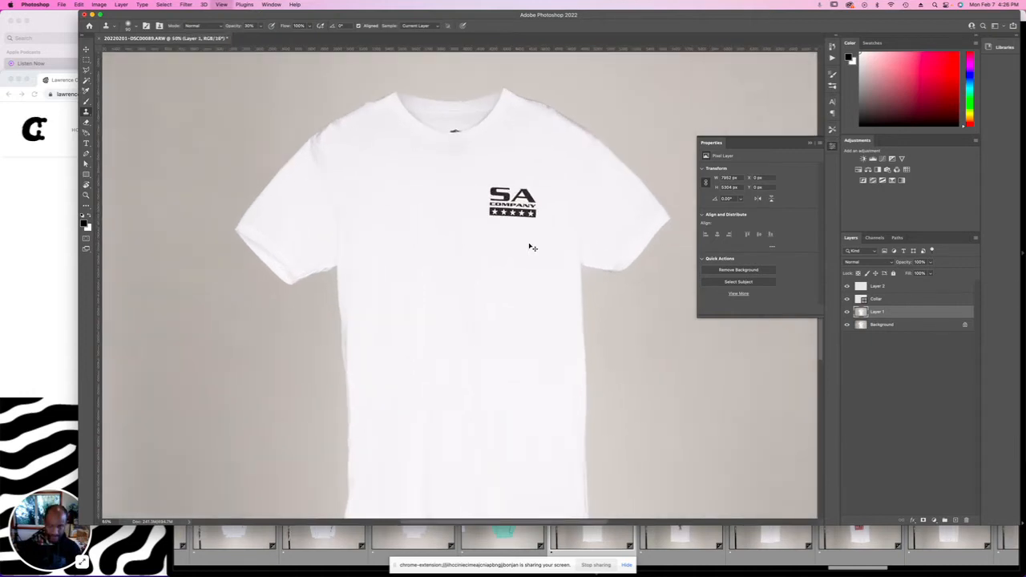
pyautogui.press('m')
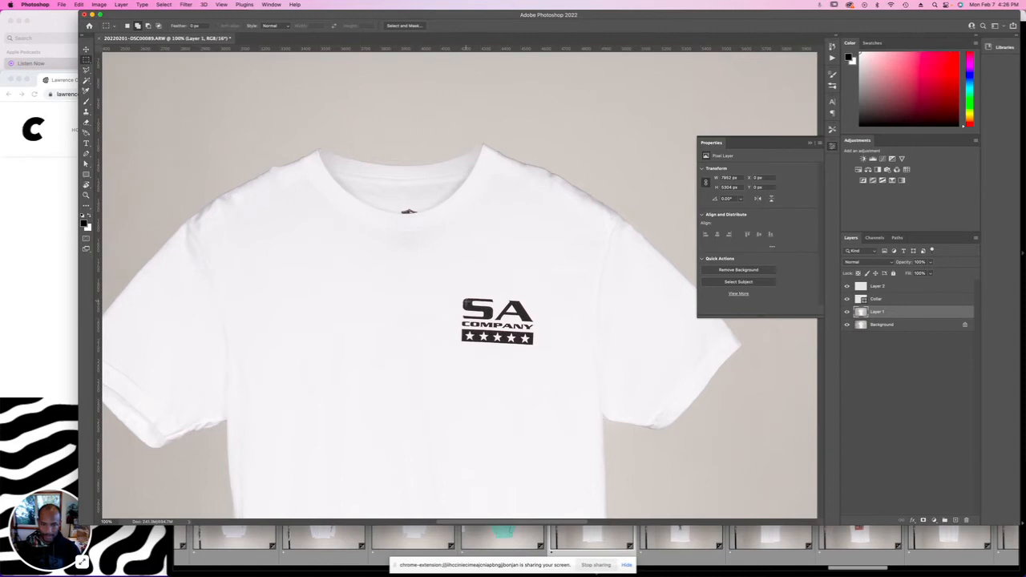
pyautogui.moveTo(453, 294); pyautogui.dragTo(539, 350)
pyautogui.press('v')
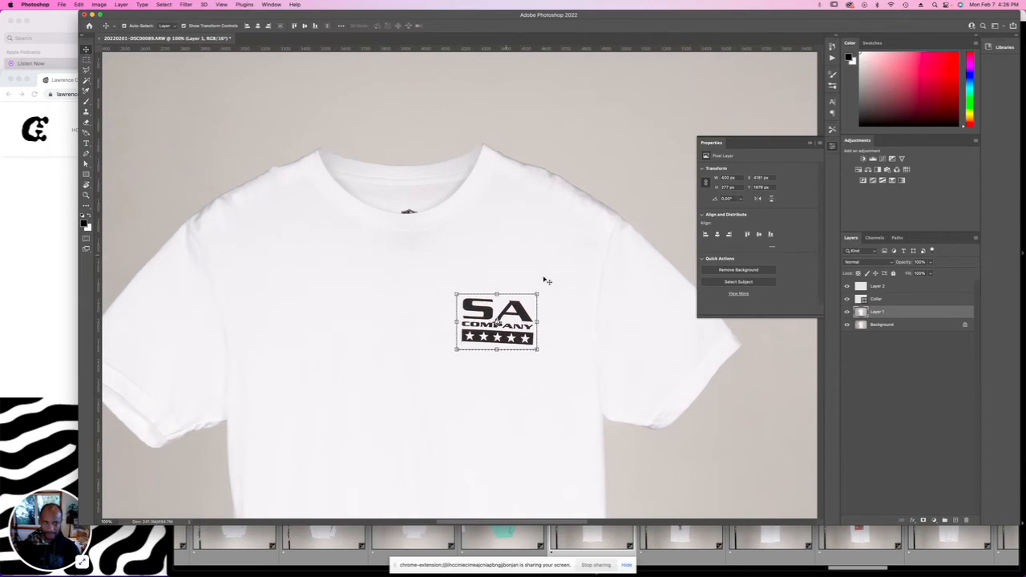
# Try to straighten the selected logo by rotating it slightly counter-clockwise against a vertical and a horizontal guide, then cancel the transform and clear the guides.
pyautogui.moveTo(541, 352); pyautogui.dragTo(544, 352)
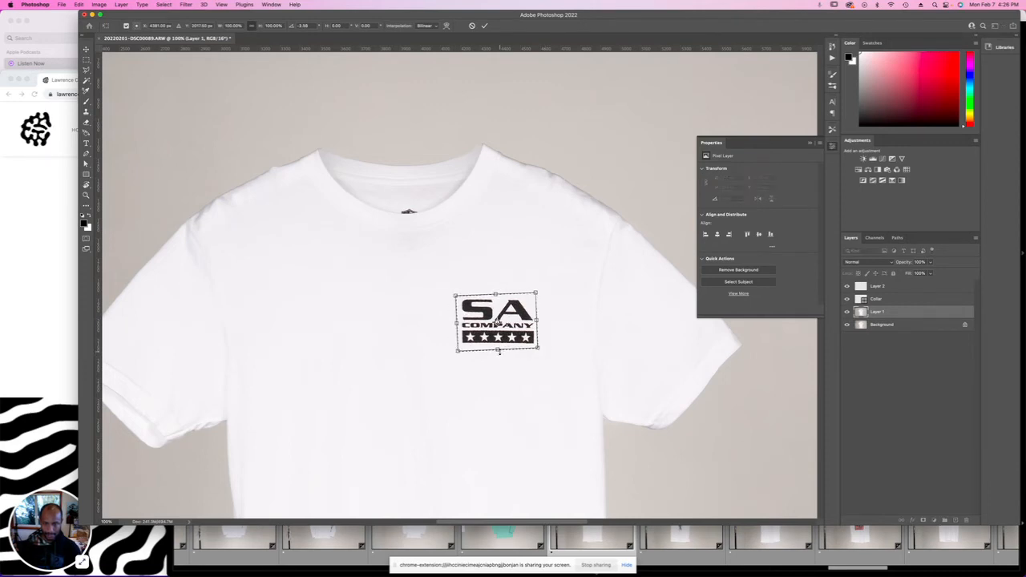
pyautogui.moveTo(497, 351); pyautogui.dragTo(496, 353)
pyautogui.moveTo(98, 266); pyautogui.dragTo(462, 306)
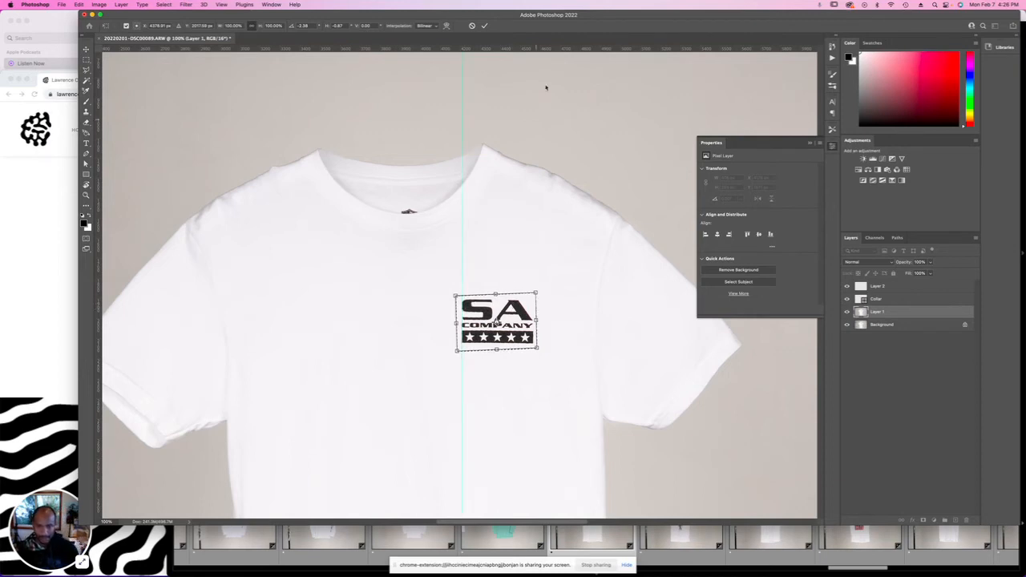
pyautogui.moveTo(527, 53); pyautogui.dragTo(486, 128)
pyautogui.press('super+z')
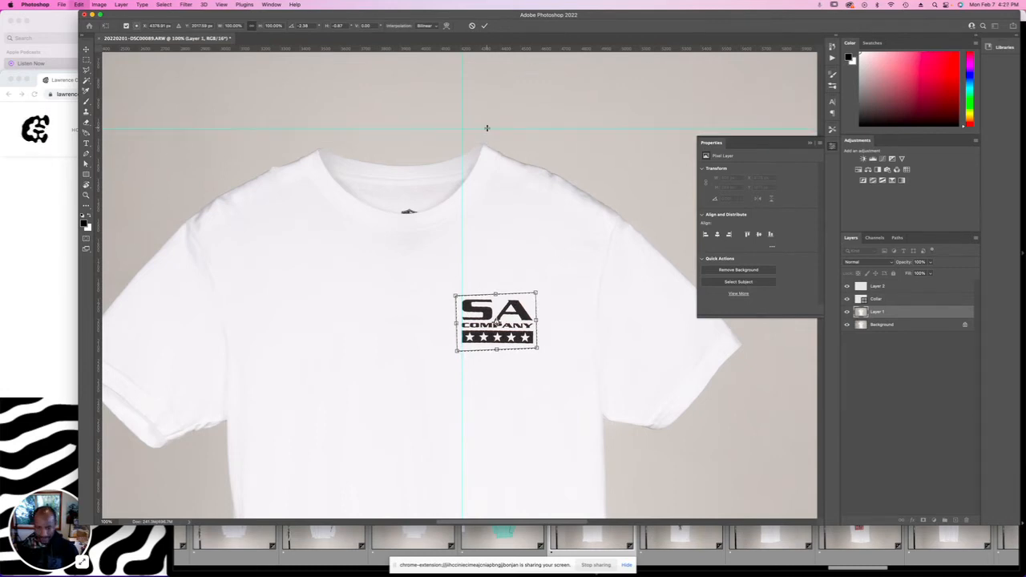
pyautogui.press('Escape')
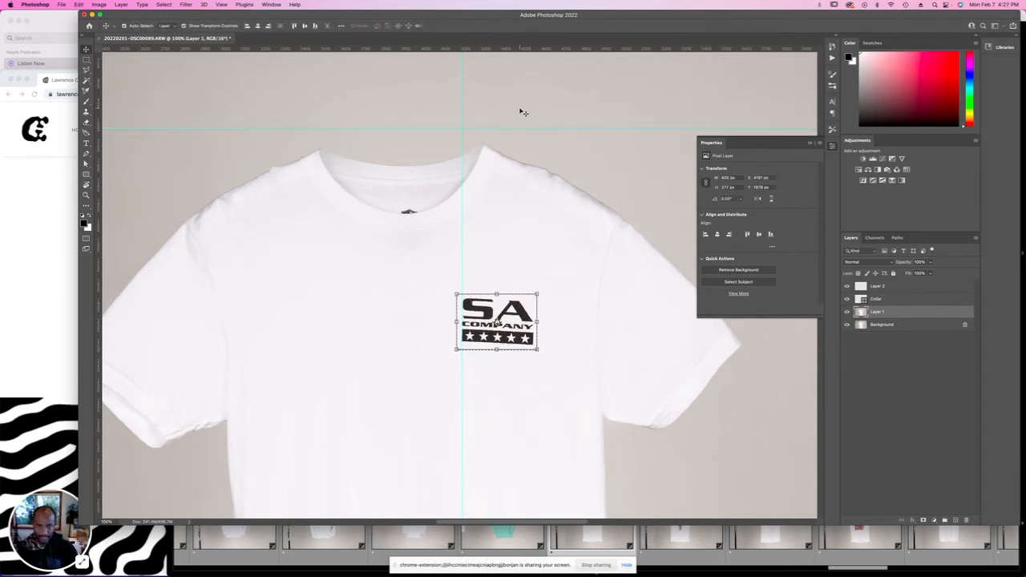
pyautogui.press('super+t')
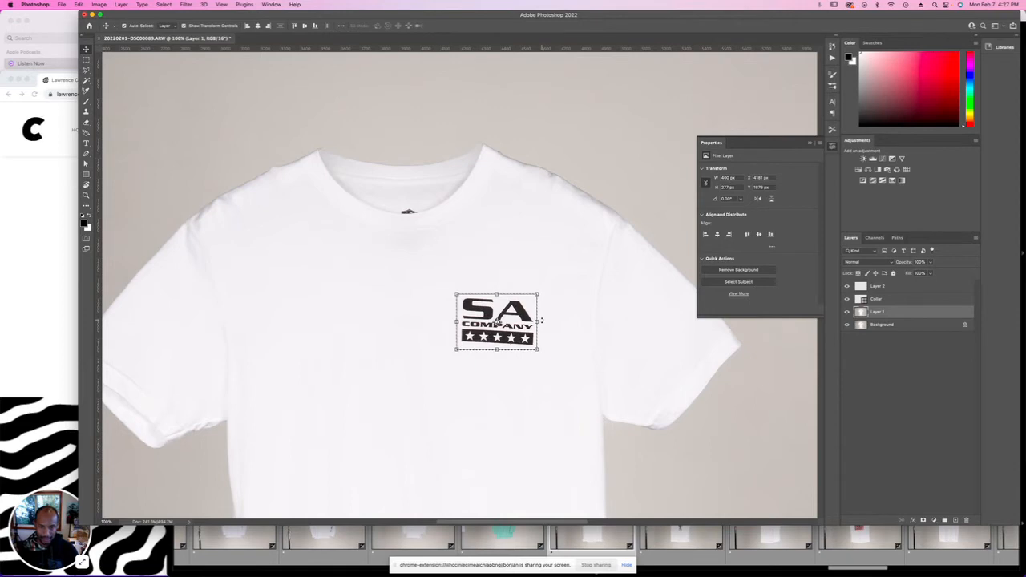
# Place a vertical guide along the chest logo's left edge and two horizontal guides along its top and bottom edges.
pyautogui.moveTo(542, 320); pyautogui.dragTo(544, 306)
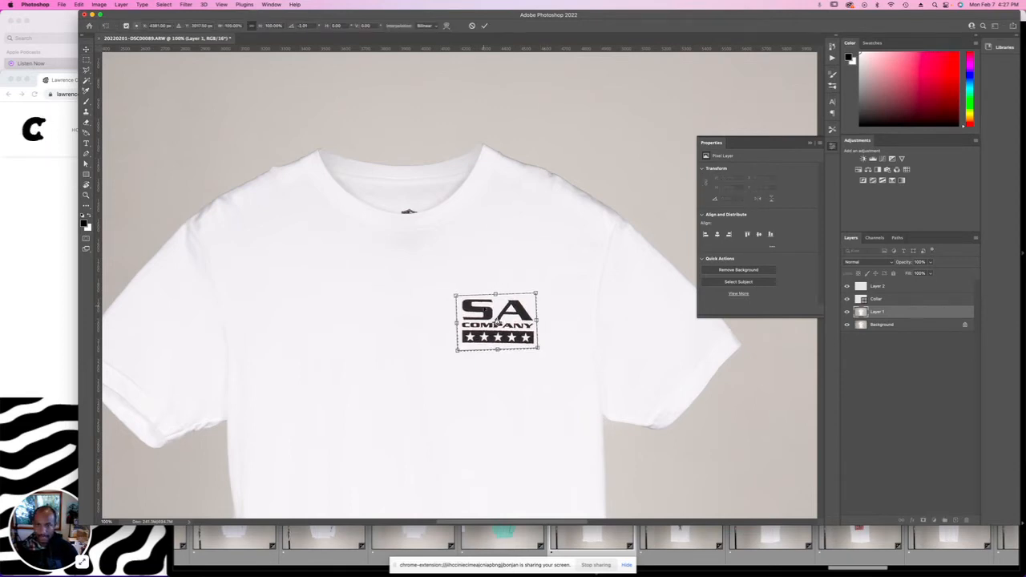
pyautogui.press('Return')
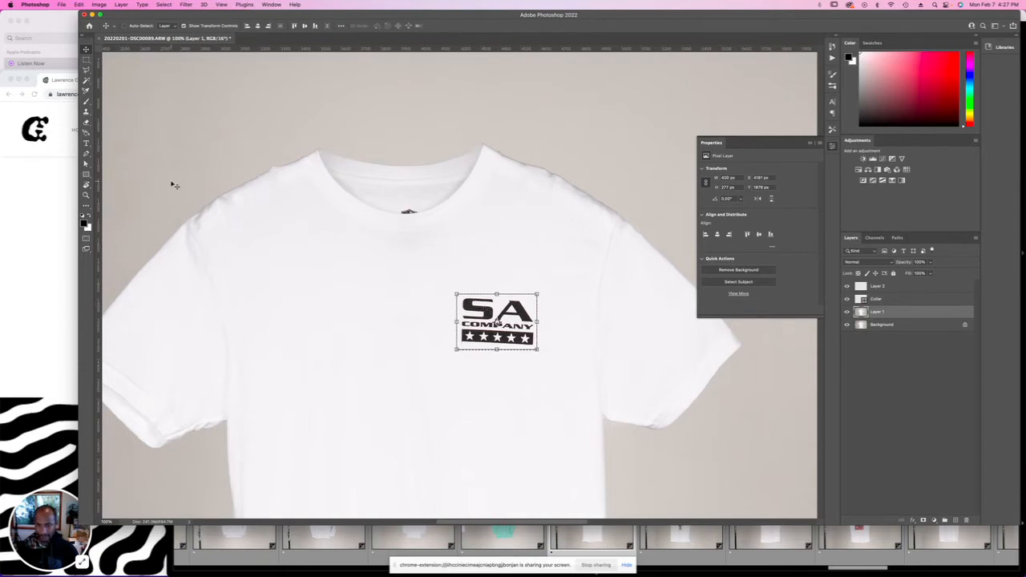
pyautogui.moveTo(98, 166); pyautogui.dragTo(460, 271)
pyautogui.moveTo(497, 41); pyautogui.dragTo(497, 297)
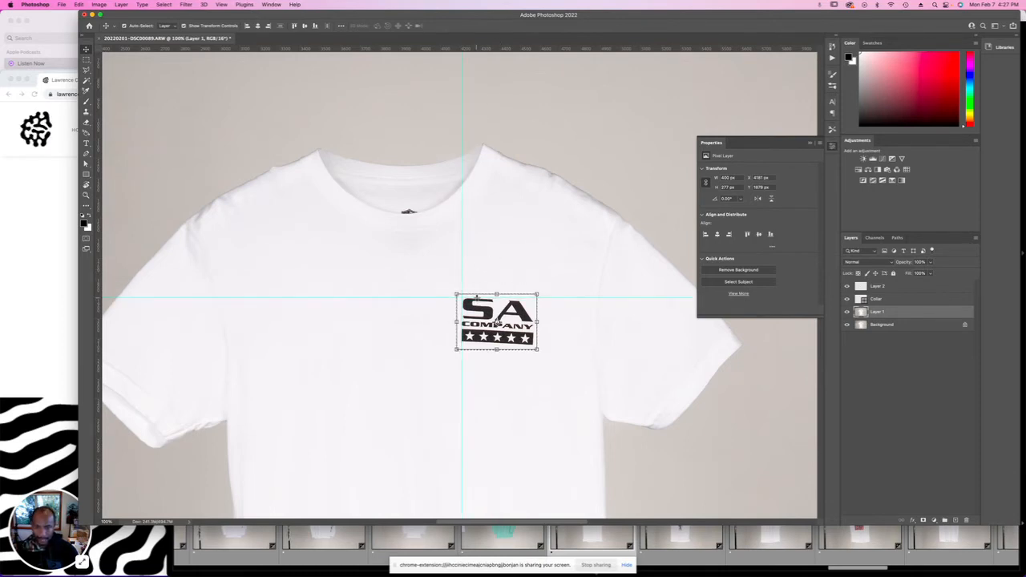
pyautogui.moveTo(498, 41); pyautogui.dragTo(465, 342)
pyautogui.click(544, 321)
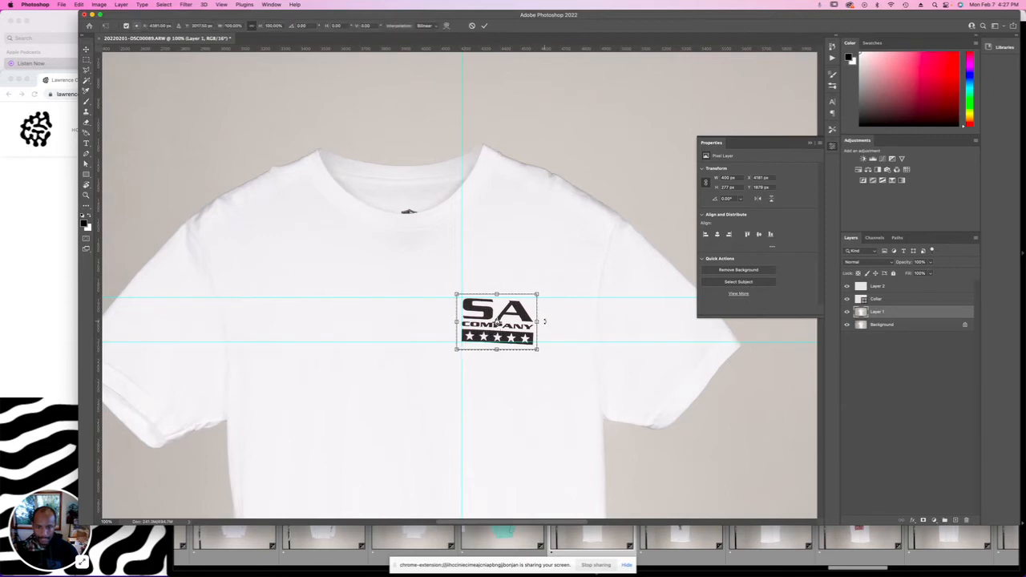
# Straighten the selected logo to the guides by rotating it about 2.4° counter-clockwise and adjusting its position and corners, then clear the selection and hide the guides.
pyautogui.moveTo(545, 320); pyautogui.dragTo(548, 319)
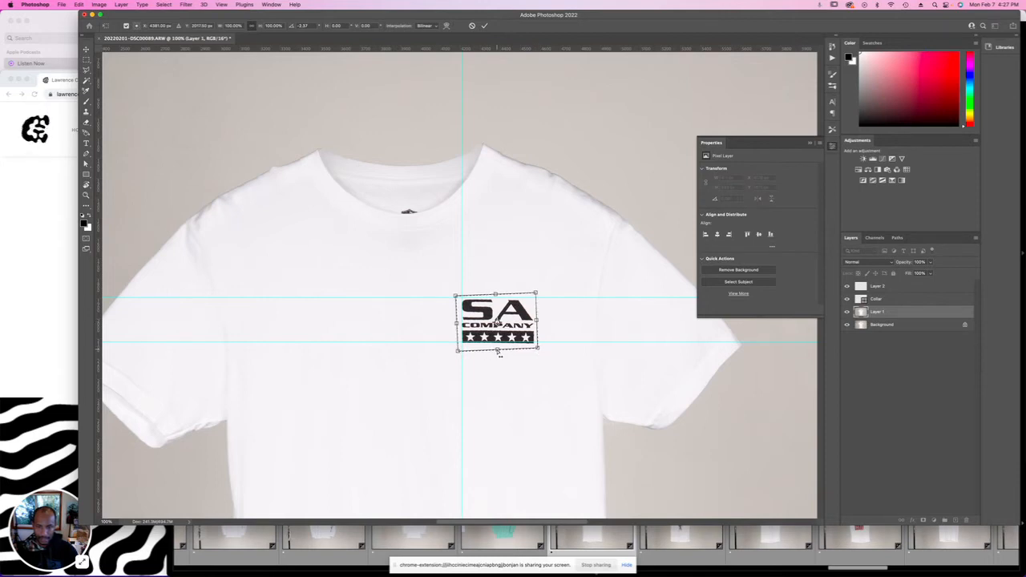
pyautogui.moveTo(497, 351); pyautogui.dragTo(503, 350)
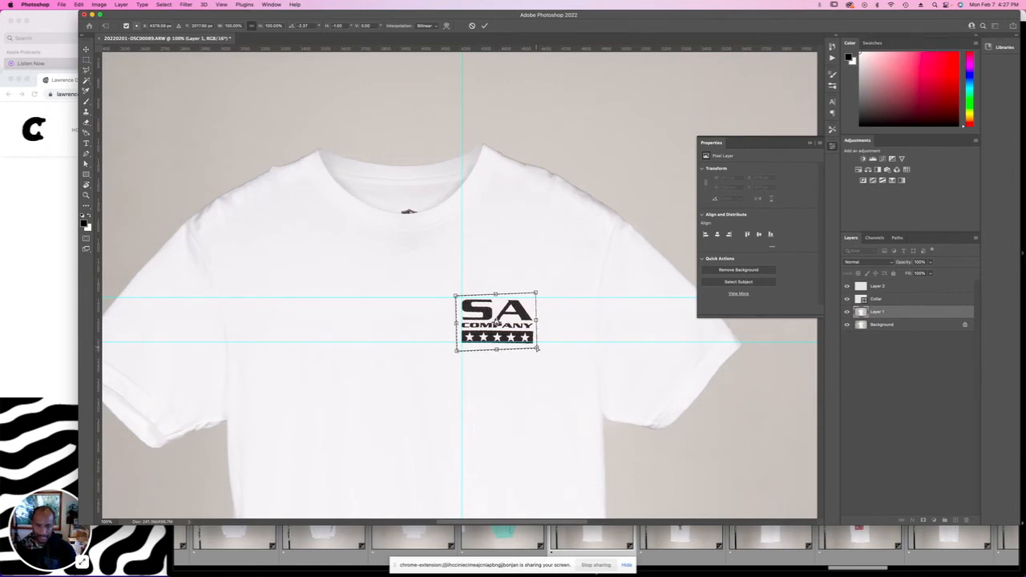
pyautogui.moveTo(538, 348); pyautogui.dragTo(538, 348)
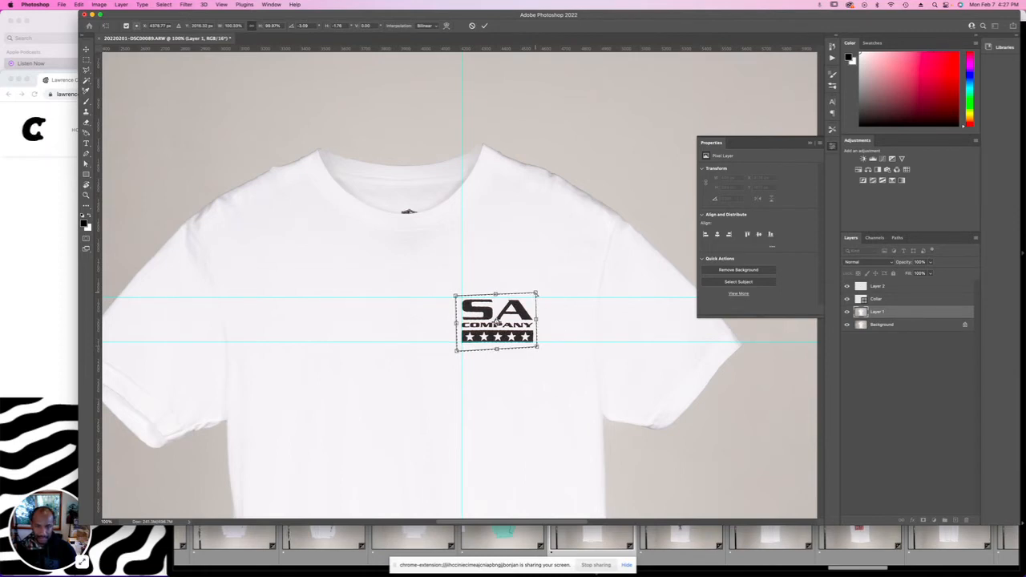
pyautogui.moveTo(535, 294); pyautogui.dragTo(533, 293)
pyautogui.press('Return')
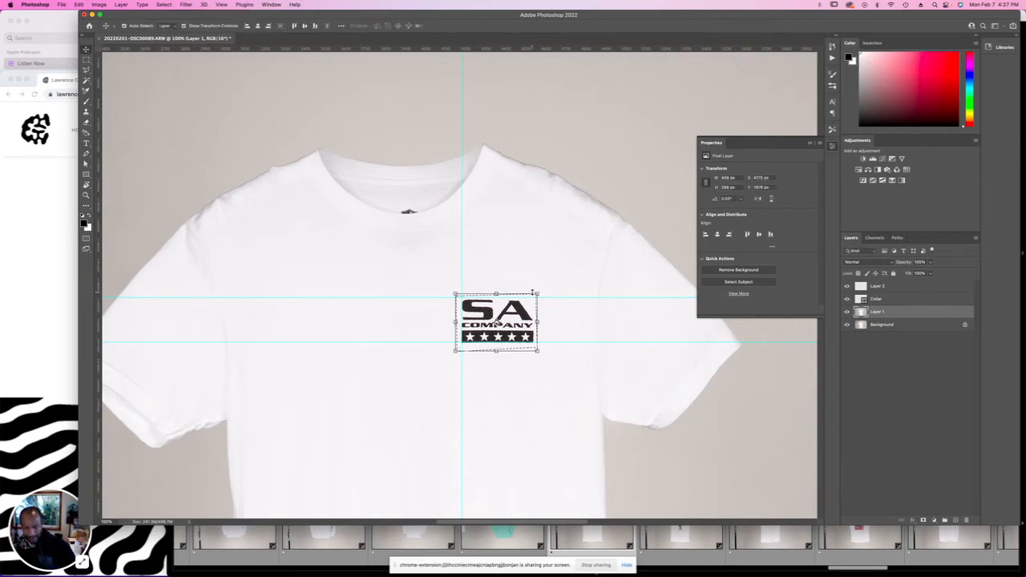
pyautogui.press('super+0')
pyautogui.press('super+semicolon')
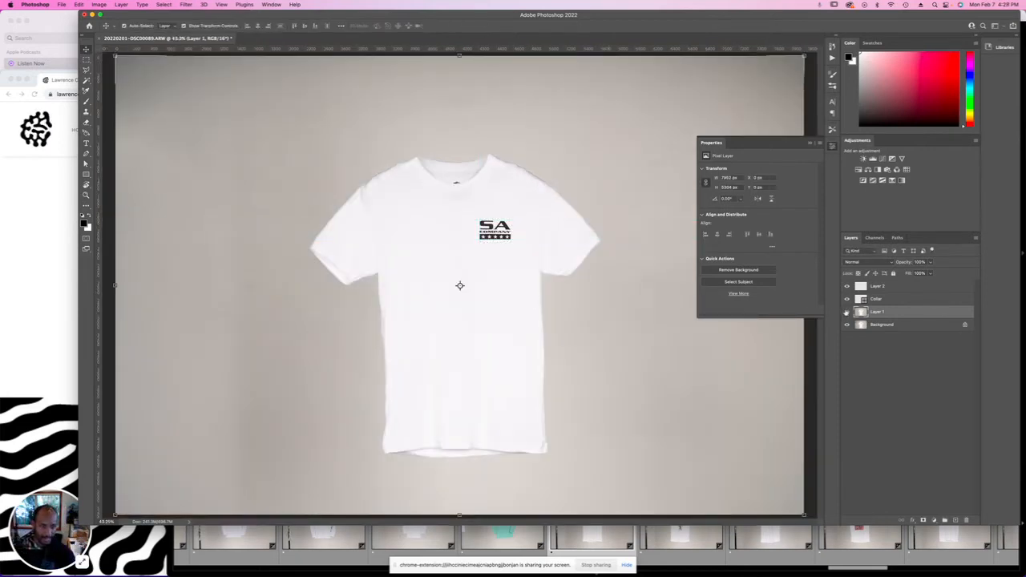
# Compare the shirt before and after retouching by toggling the visibility of Layer 1 and the collar shading on Layer 2.
pyautogui.click(846, 312)
pyautogui.click(846, 312)
pyautogui.click(846, 312)
pyautogui.click(846, 312)
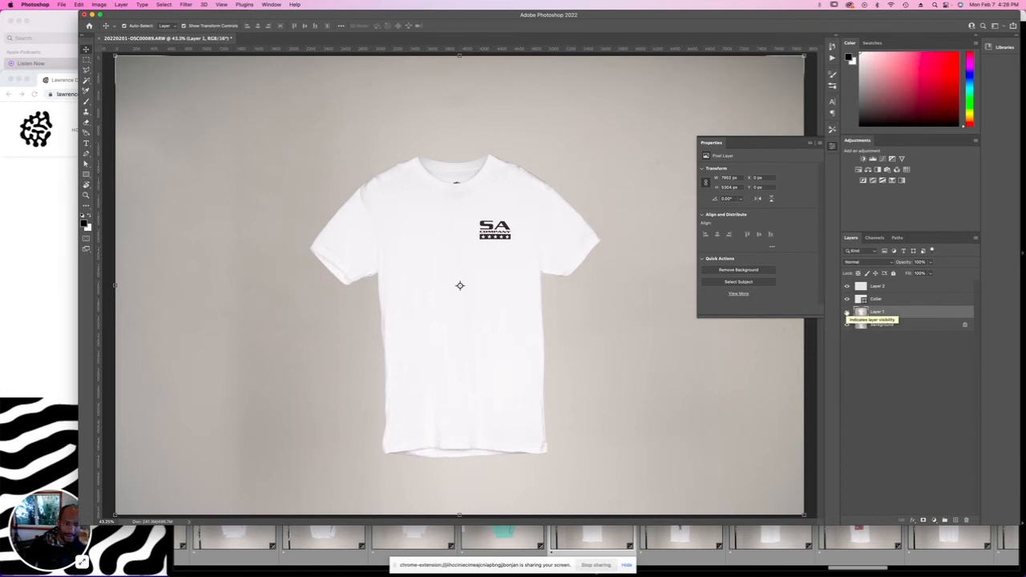
pyautogui.click(863, 289)
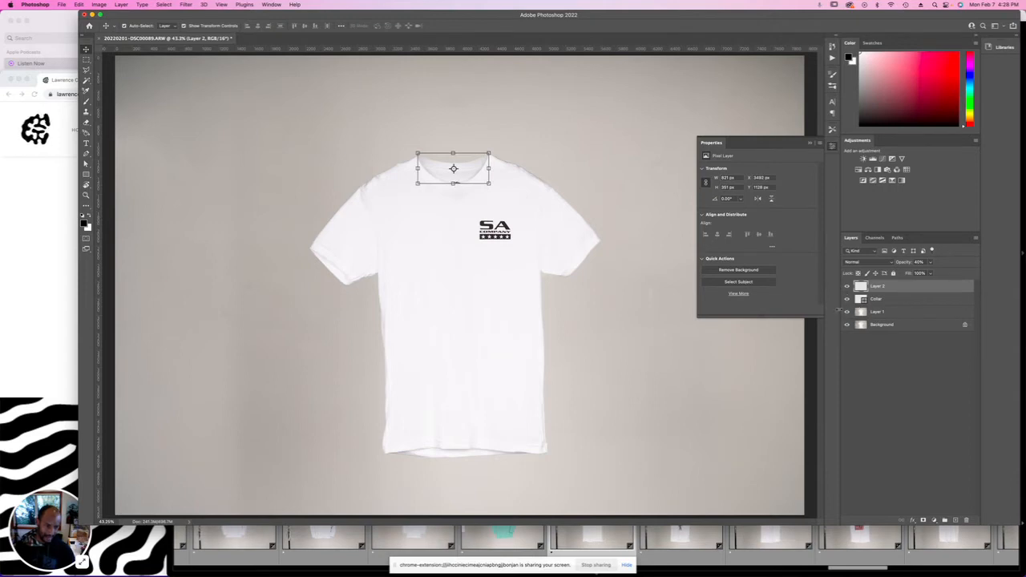
pyautogui.click(846, 287)
pyautogui.click(846, 287)
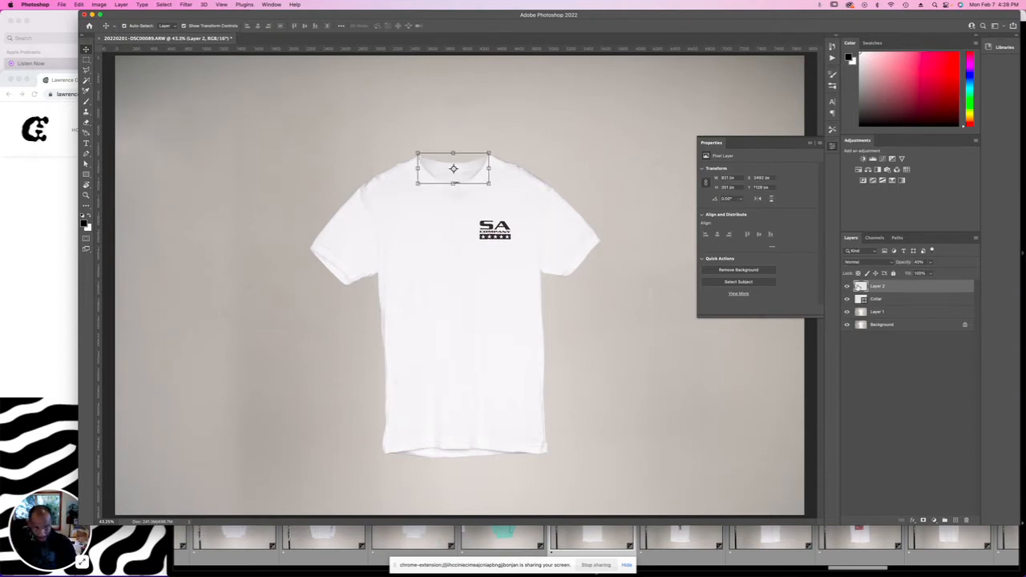
pyautogui.click(633, 307)
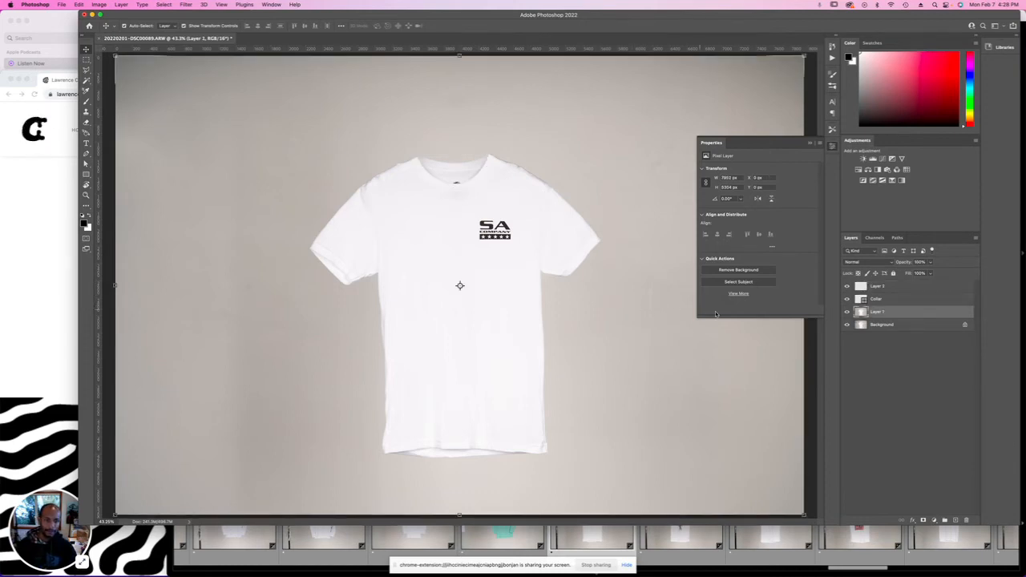
# Stamp all visible layers into a new merged layer above Layer 2.
pyautogui.click(863, 289)
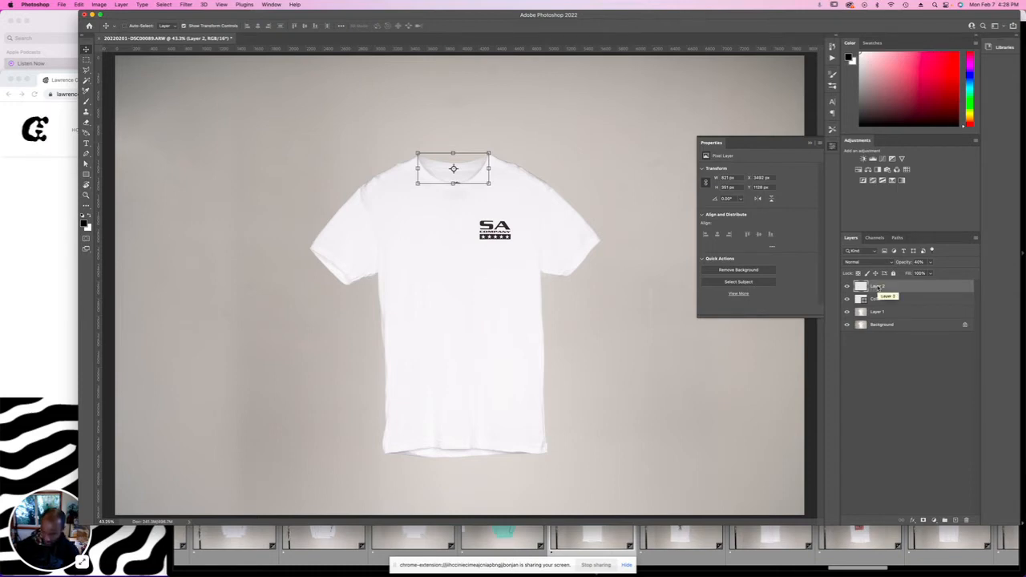
pyautogui.press('super+v')
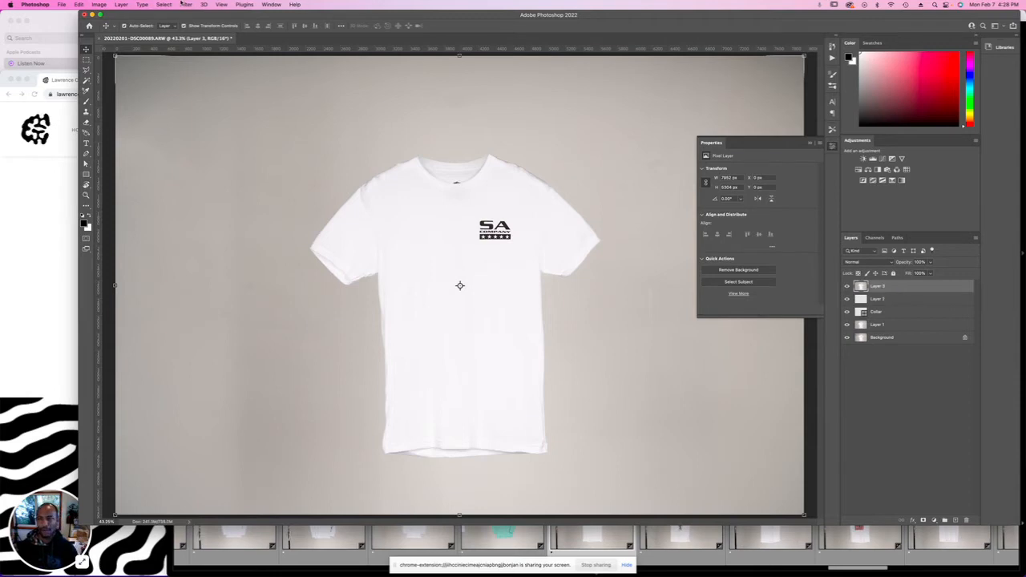
pyautogui.click(79, 4)
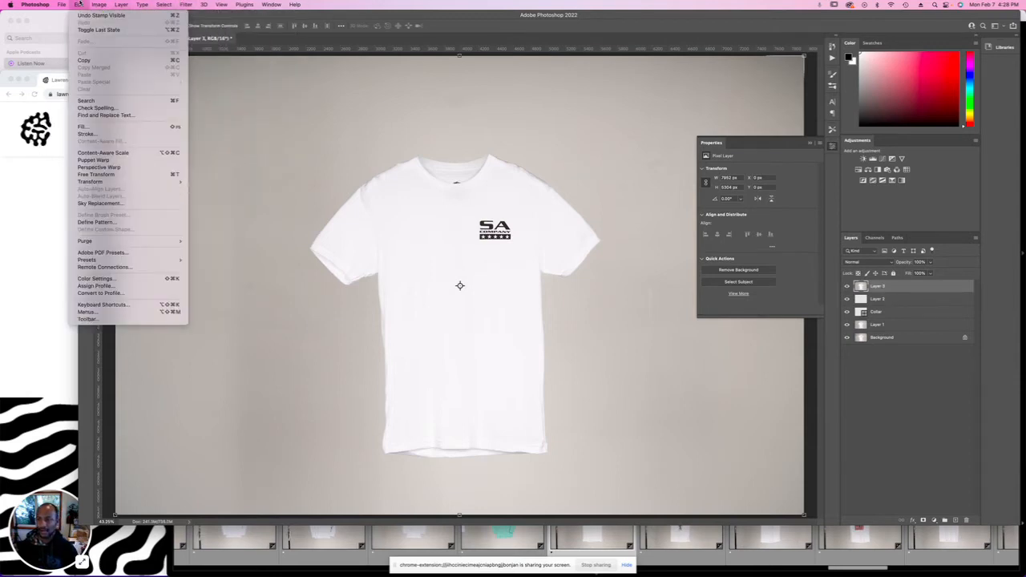
pyautogui.moveTo(64, 4)
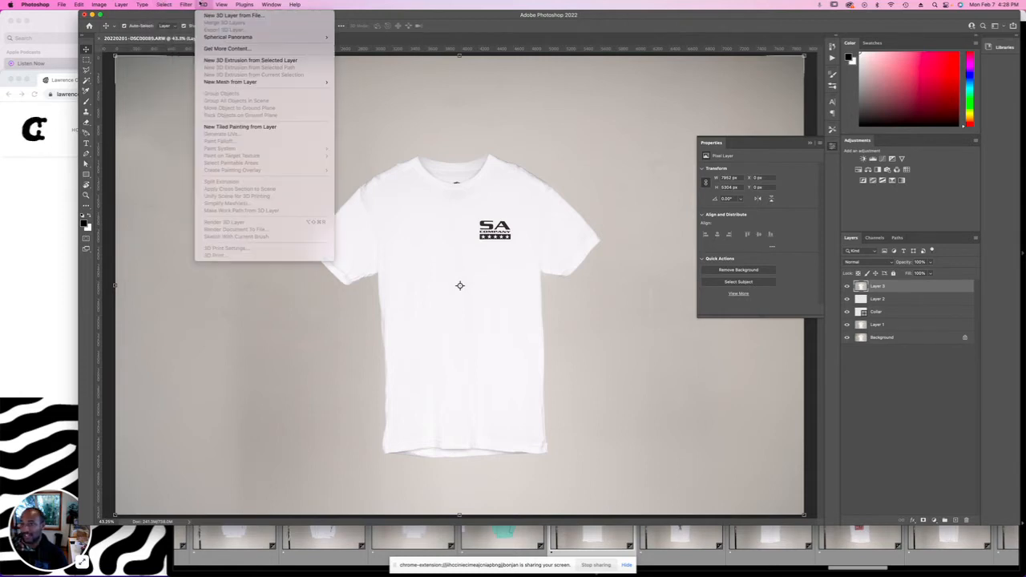
pyautogui.moveTo(196, 4)
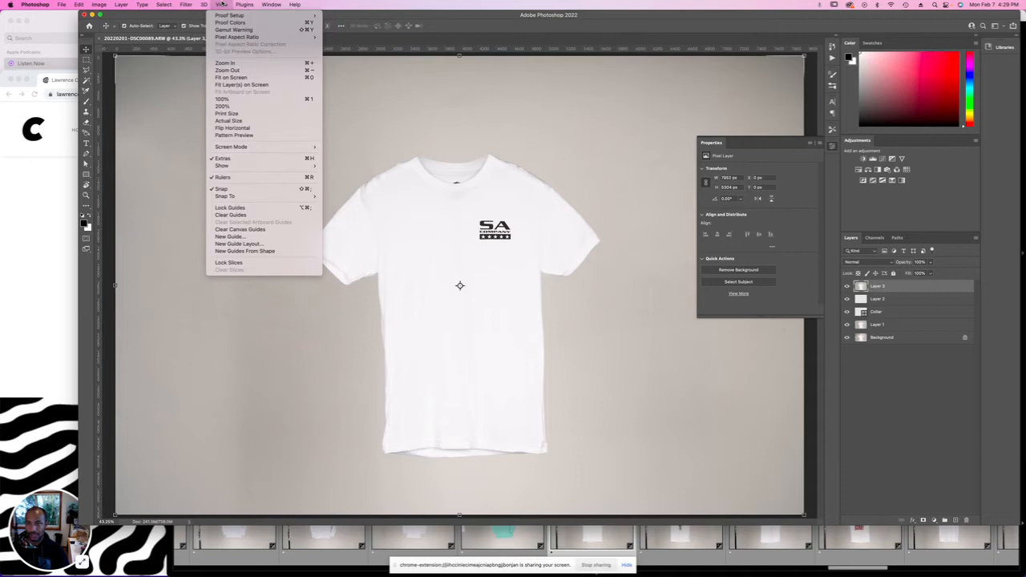
pyautogui.click(269, 5)
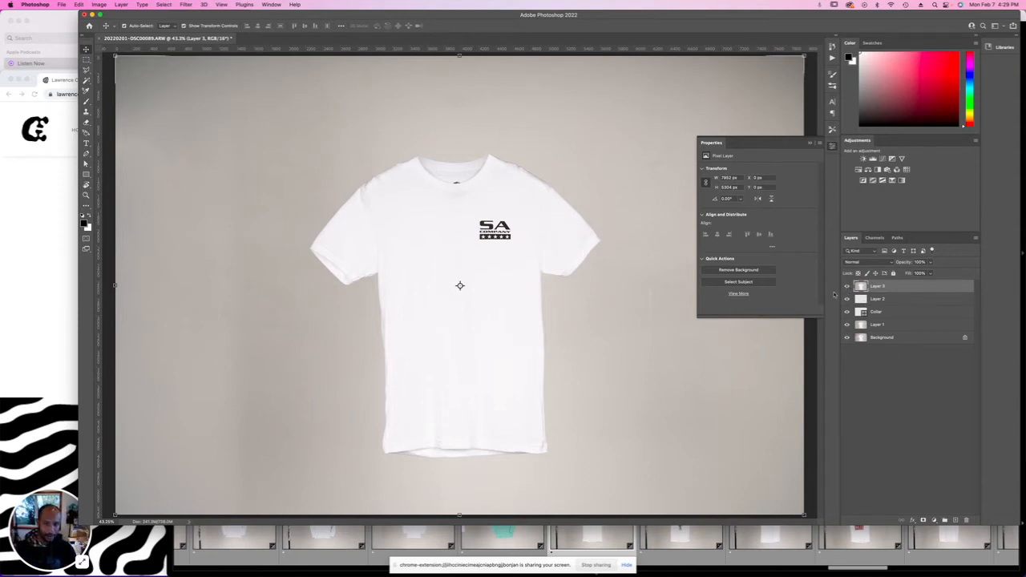
# Paint test brush strokes across the merged layer, hide it to compare with the layers beneath, then undo the test.
pyautogui.moveTo(483, 163); pyautogui.dragTo(551, 198)
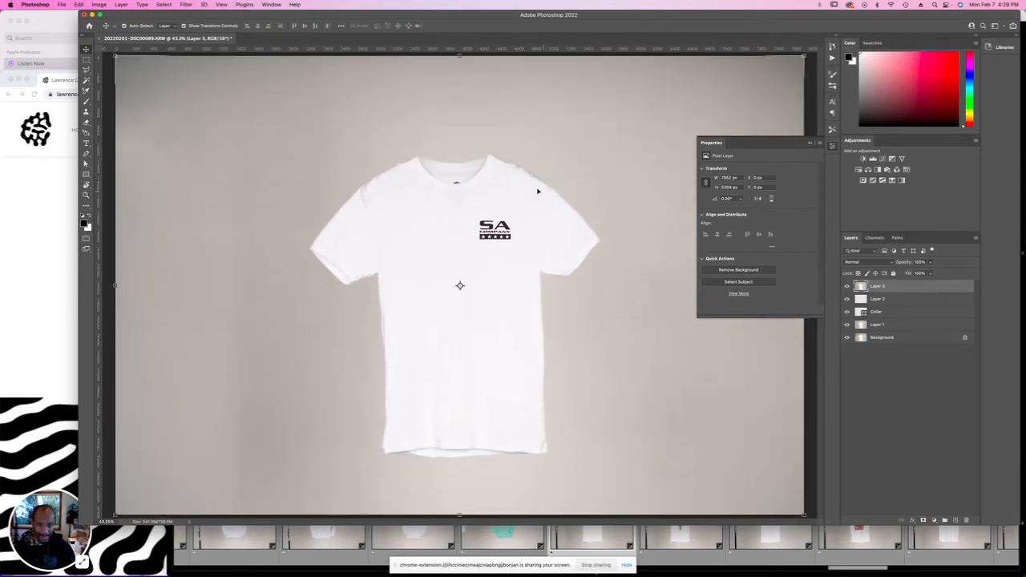
pyautogui.press('b')
pyautogui.moveTo(481, 128)
pyautogui.mouseDown()
pyautogui.moveTo(233, 376)
pyautogui.moveTo(481, 132)
pyautogui.mouseUp()
pyautogui.moveTo(392, 208); pyautogui.dragTo(561, 273)
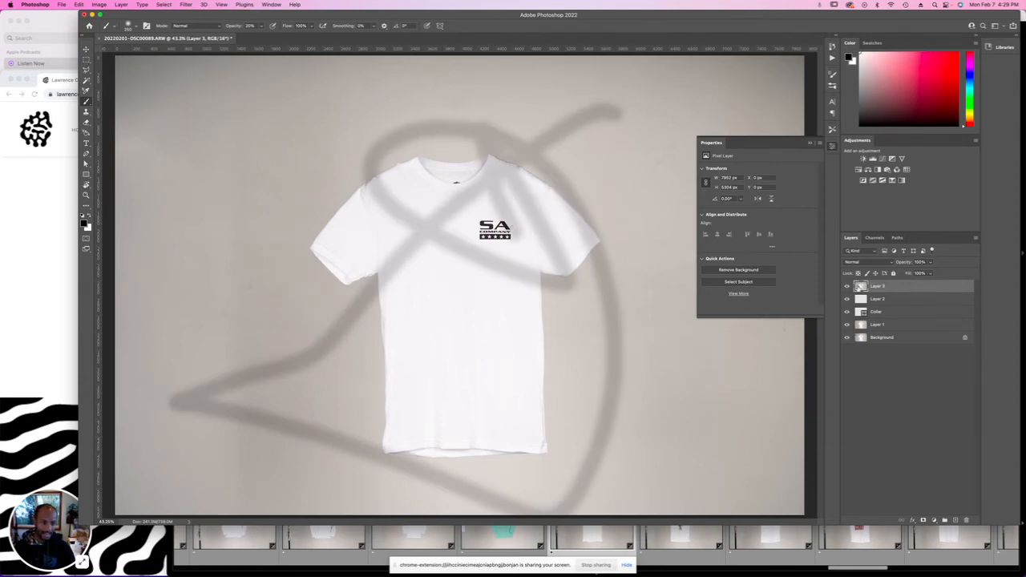
pyautogui.click(846, 286)
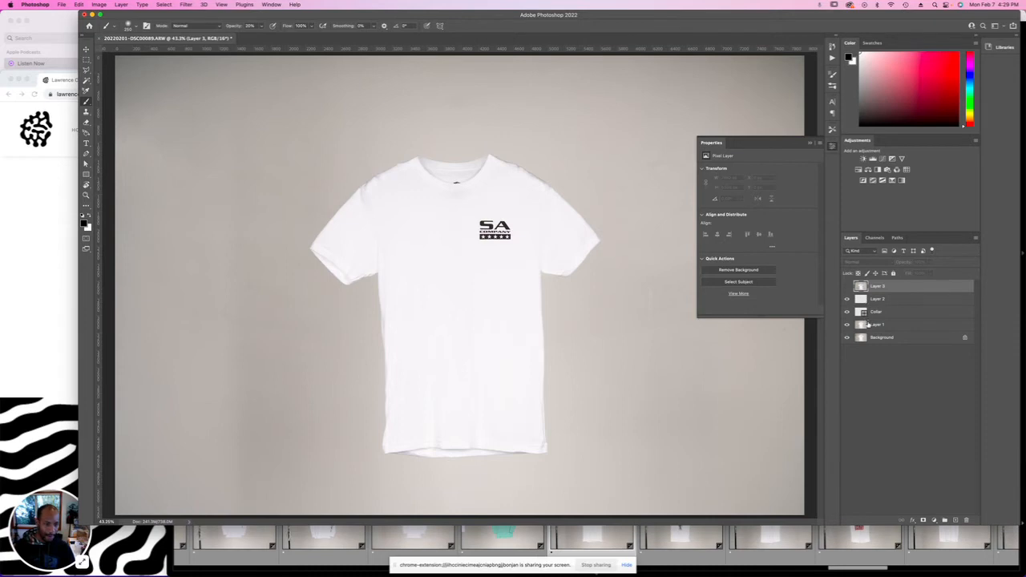
pyautogui.press('super+z')
pyautogui.press('super+z')
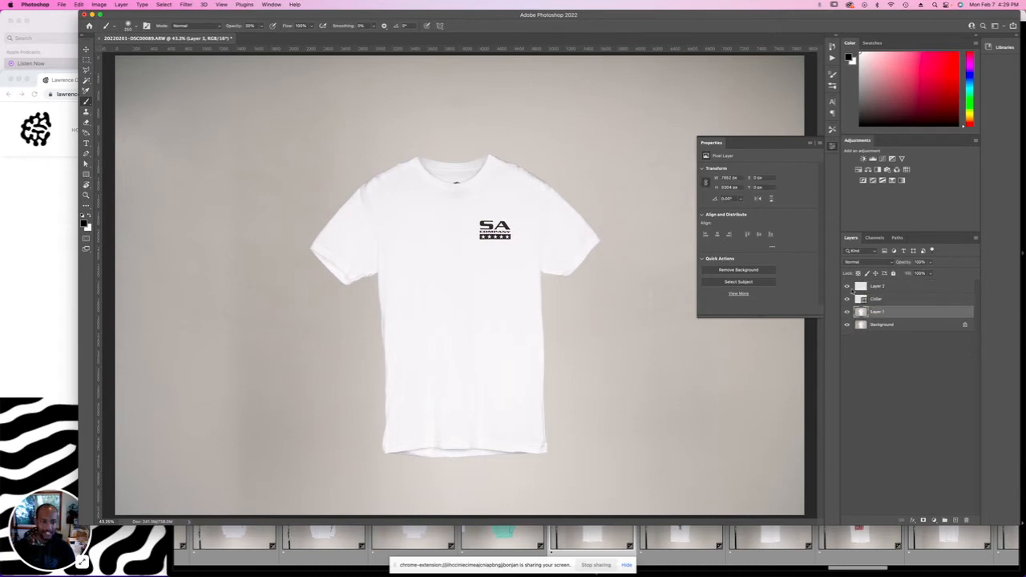
pyautogui.press('super+shift+z')
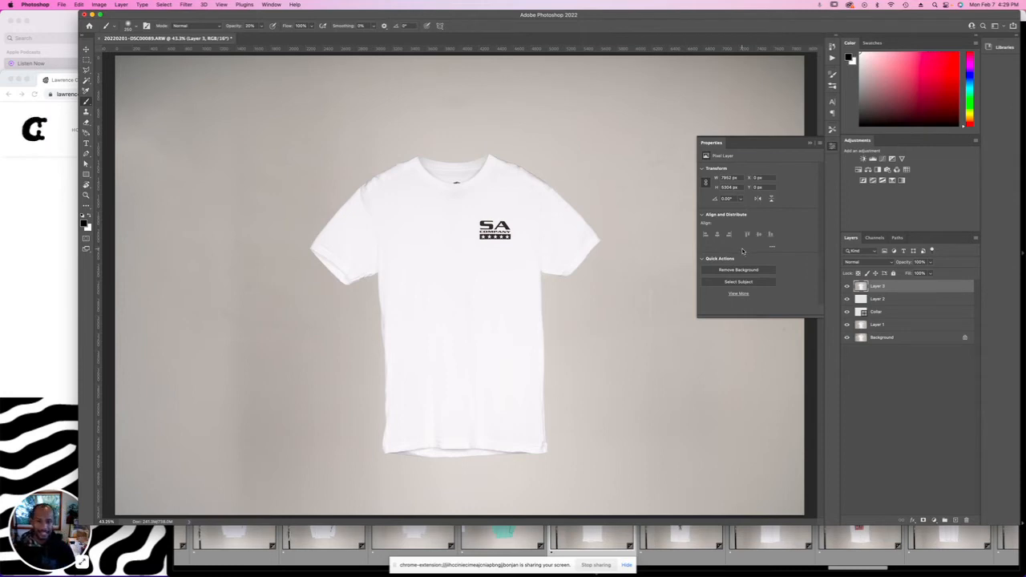
# Show the guides and add horizontal guides at the collar tips, the sleeve hems and the shirt's bottom hem, undoing the extra guide.
pyautogui.press('super+semicolon')
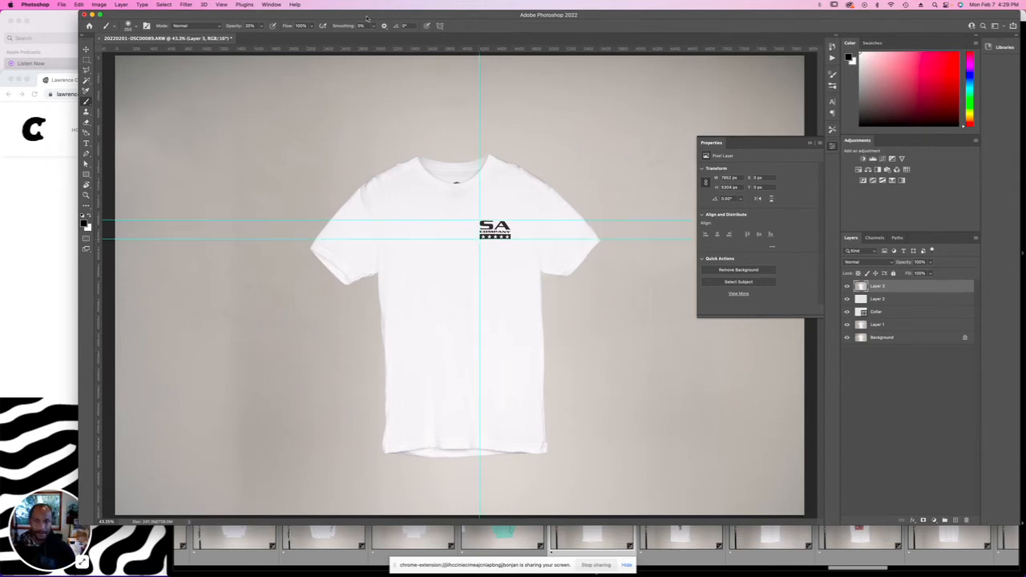
pyautogui.moveTo(463, 47); pyautogui.dragTo(491, 152)
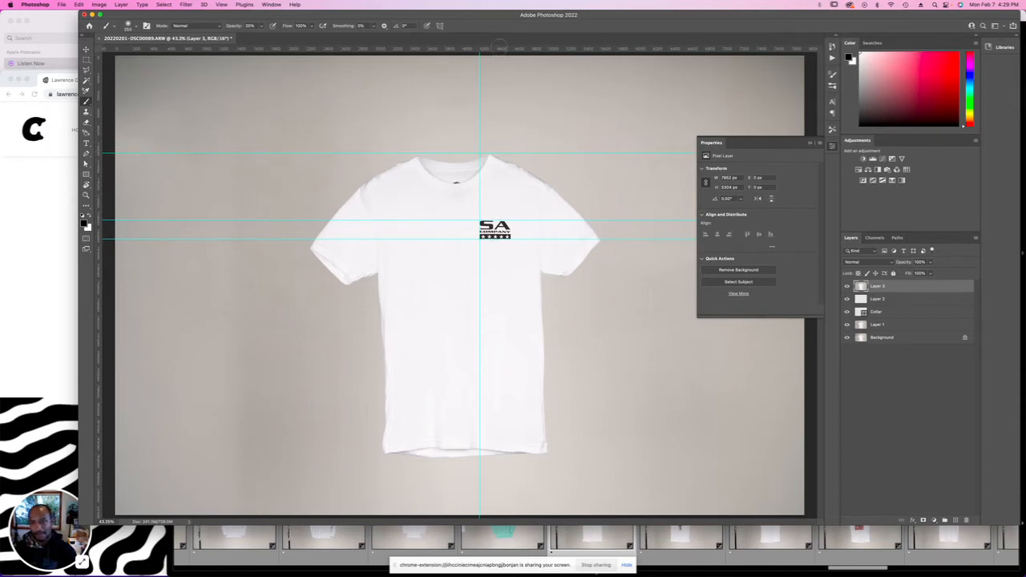
pyautogui.moveTo(498, 50); pyautogui.dragTo(545, 271)
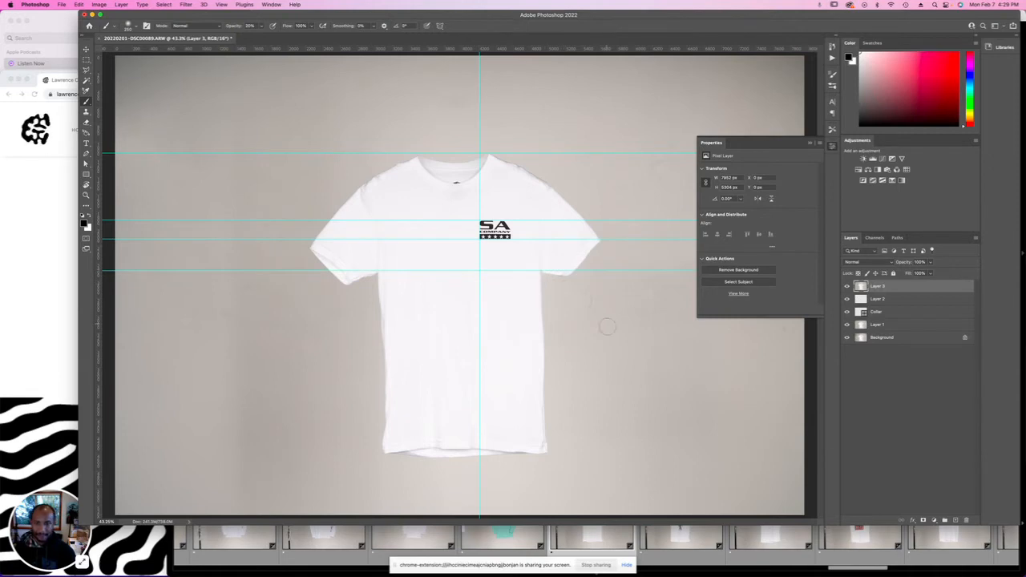
pyautogui.moveTo(601, 46); pyautogui.dragTo(607, 284)
pyautogui.press('super+z')
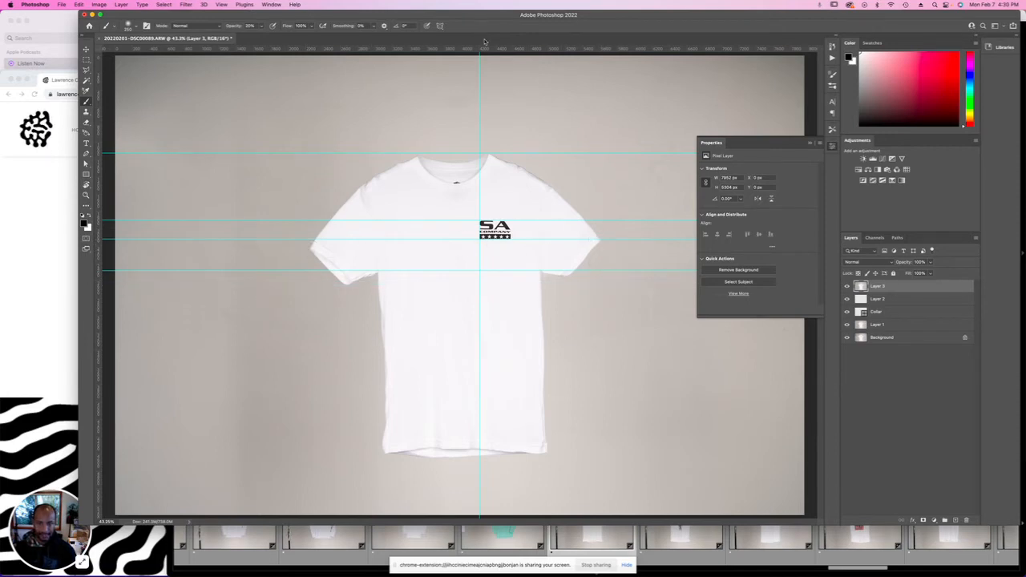
pyautogui.moveTo(497, 50); pyautogui.dragTo(554, 451)
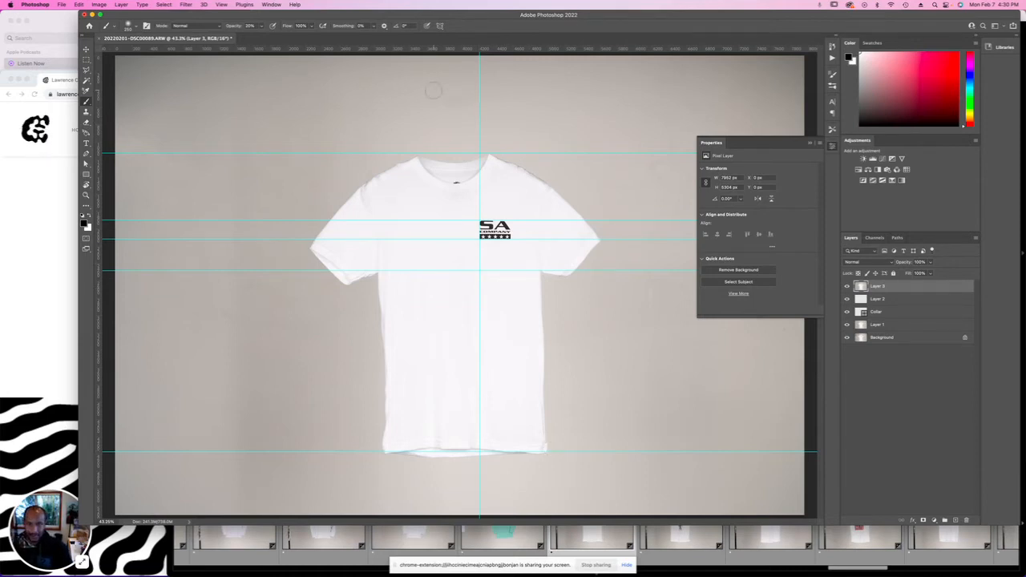
# Move the vertical guide from the logo's left edge to the shirt's centre line at the neck label.
pyautogui.press('v')
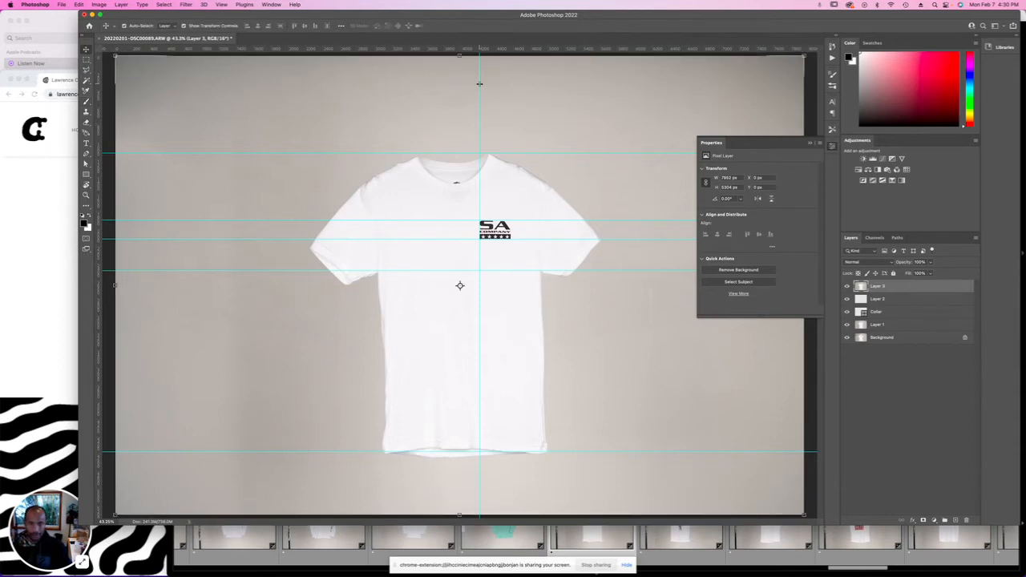
pyautogui.moveTo(479, 84); pyautogui.dragTo(458, 88)
pyautogui.press('BackSpace')
pyautogui.press('super+z')
pyautogui.moveTo(460, 91)
pyautogui.mouseDown()
pyautogui.moveTo(427, 96)
pyautogui.moveTo(455, 94)
pyautogui.mouseUp()
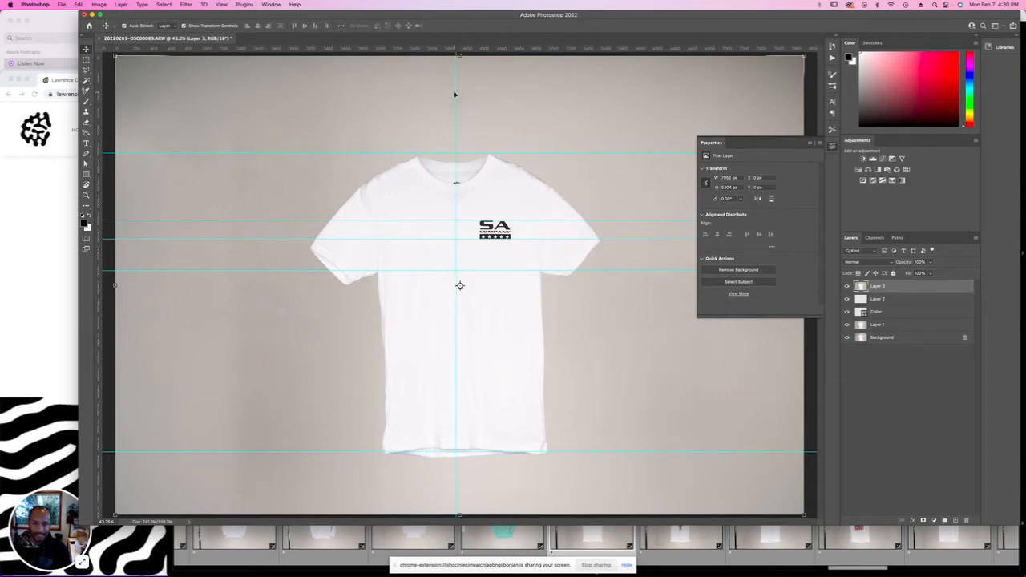
# Begin a free transform of Layer 3 and move its reference point to the shirt's right collar tip.
pyautogui.press('super+plus')
pyautogui.press('super+plus')
pyautogui.press('super+plus')
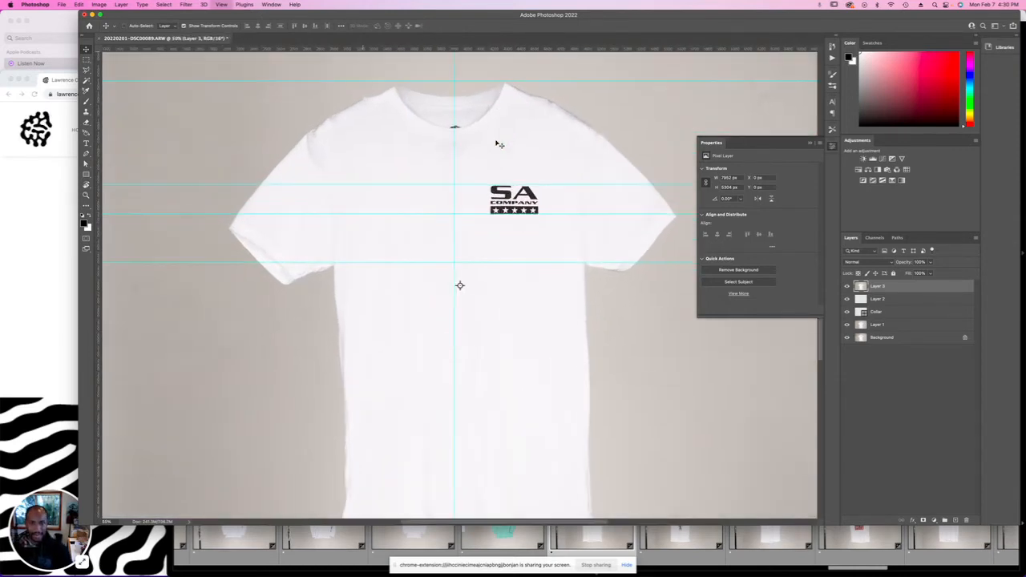
pyautogui.scroll(5, 467, 160)
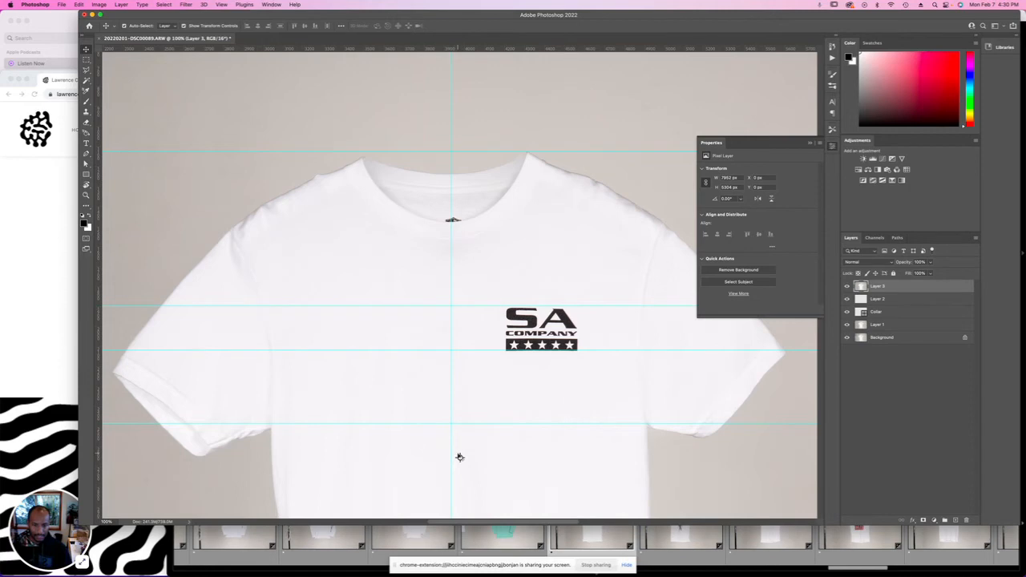
pyautogui.press('super+t')
pyautogui.moveTo(460, 458); pyautogui.dragTo(528, 154)
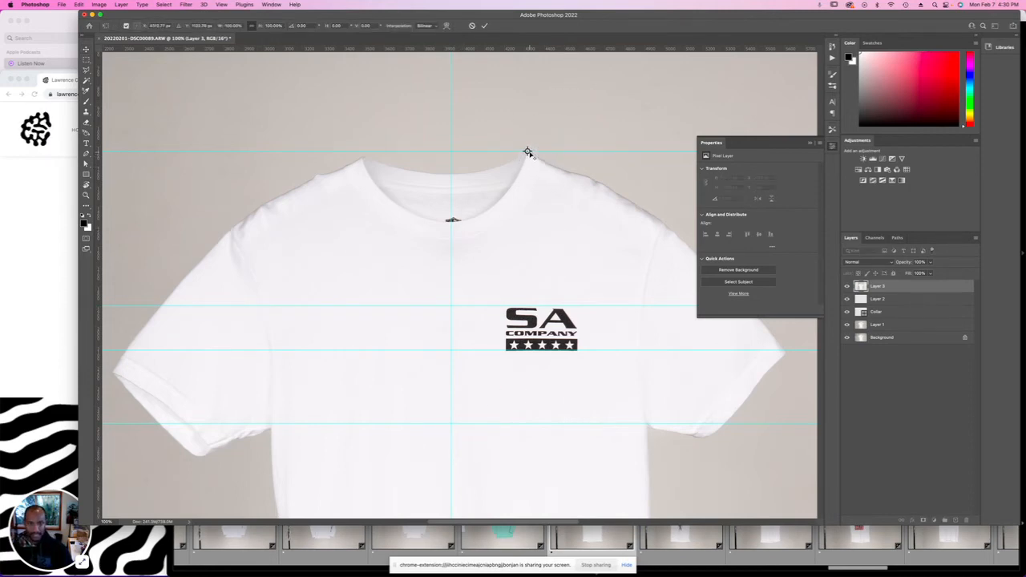
# Rotate Layer 3 about 1.3° clockwise around the collar tip to level the shirt, and apply the transform.
pyautogui.press('super+minus')
pyautogui.press('super+minus')
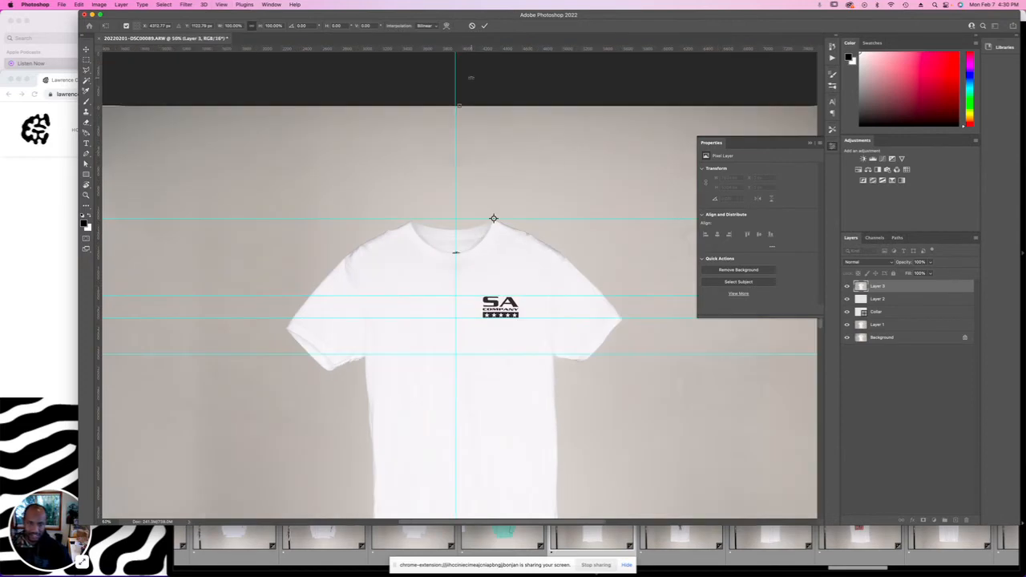
pyautogui.moveTo(457, 96); pyautogui.dragTo(460, 96)
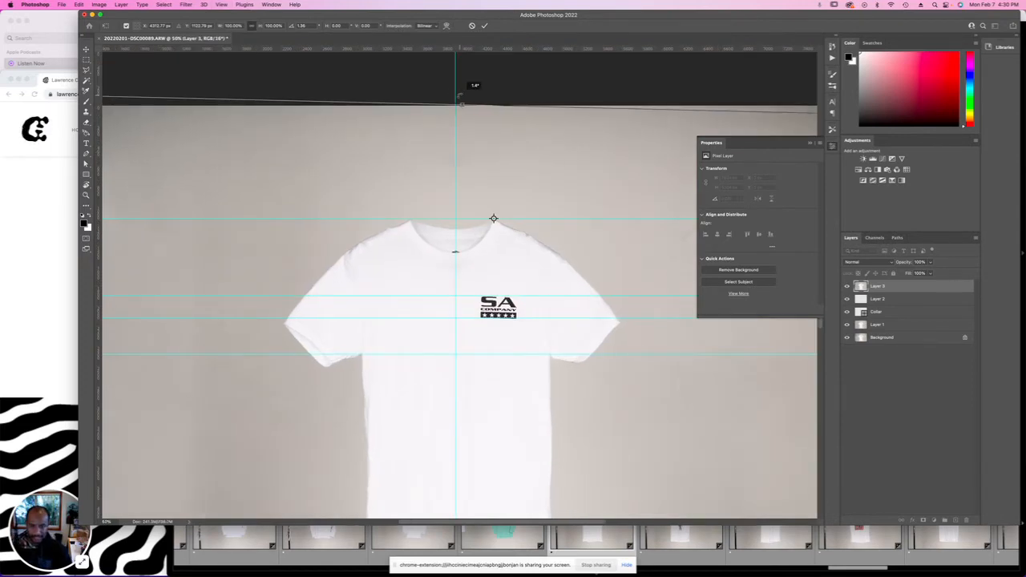
pyautogui.moveTo(460, 95); pyautogui.dragTo(459, 96)
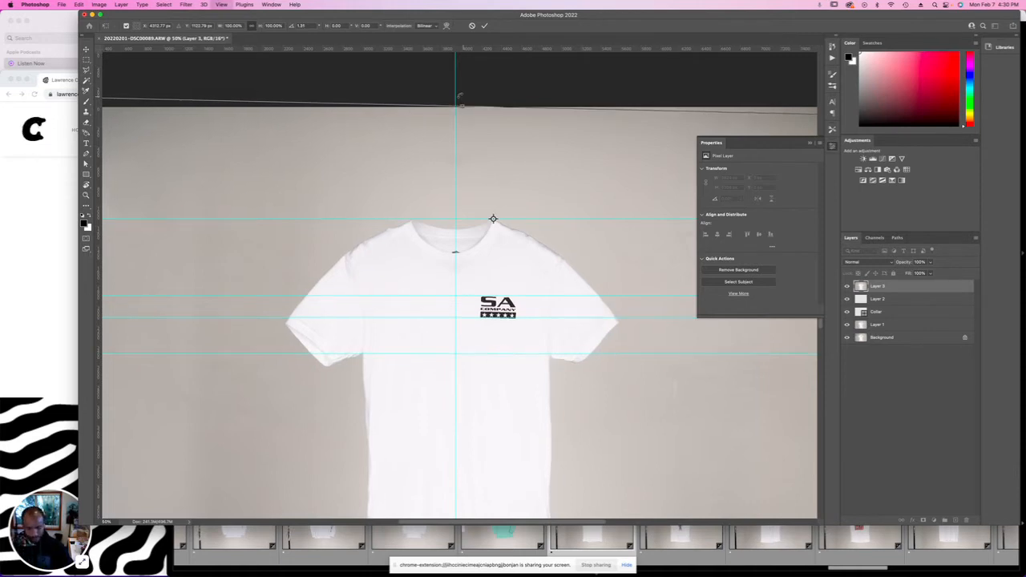
pyautogui.scroll(-1, 460, 97)
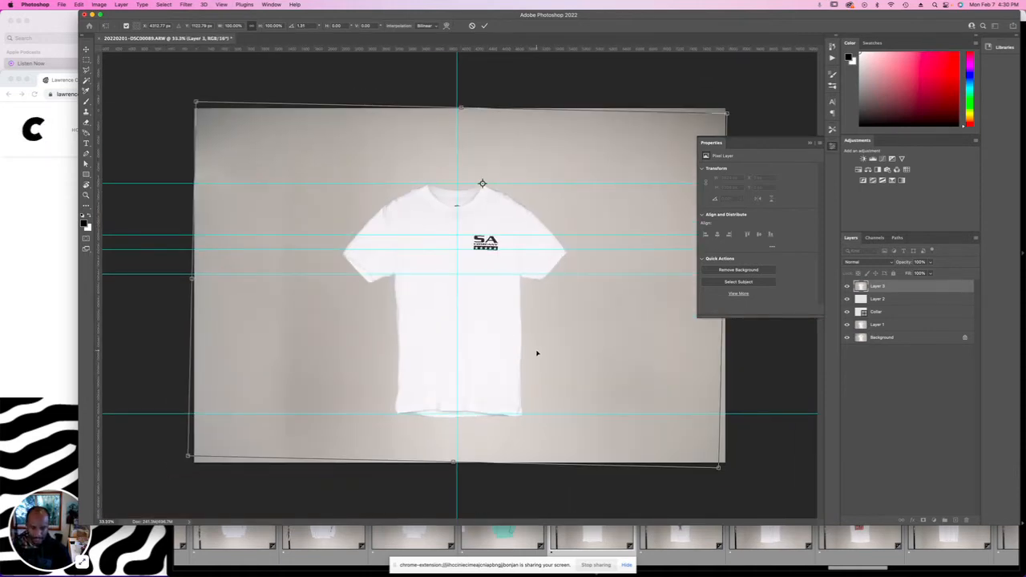
pyautogui.press('Return')
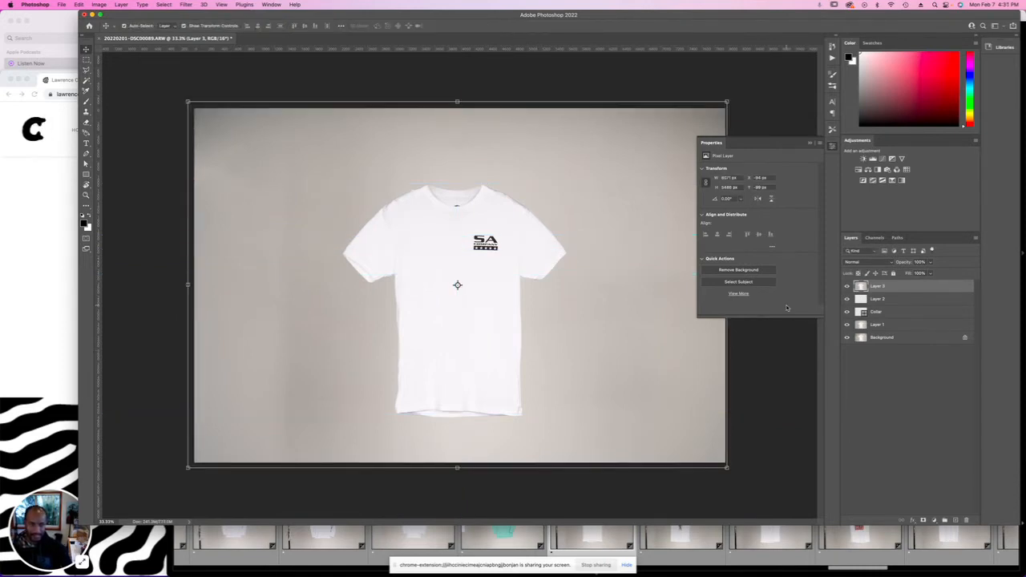
# Compare Layer 3 with the unrotated shirt beneath it, and add vertical guides along both sides of the shirt body.
pyautogui.click(847, 288)
pyautogui.click(848, 288)
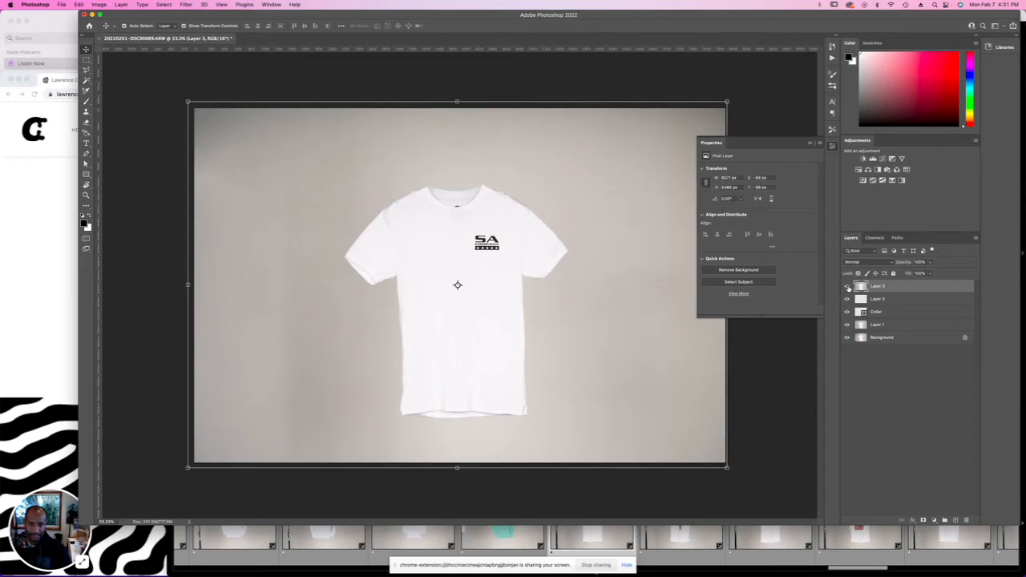
pyautogui.click(848, 288)
pyautogui.click(848, 288)
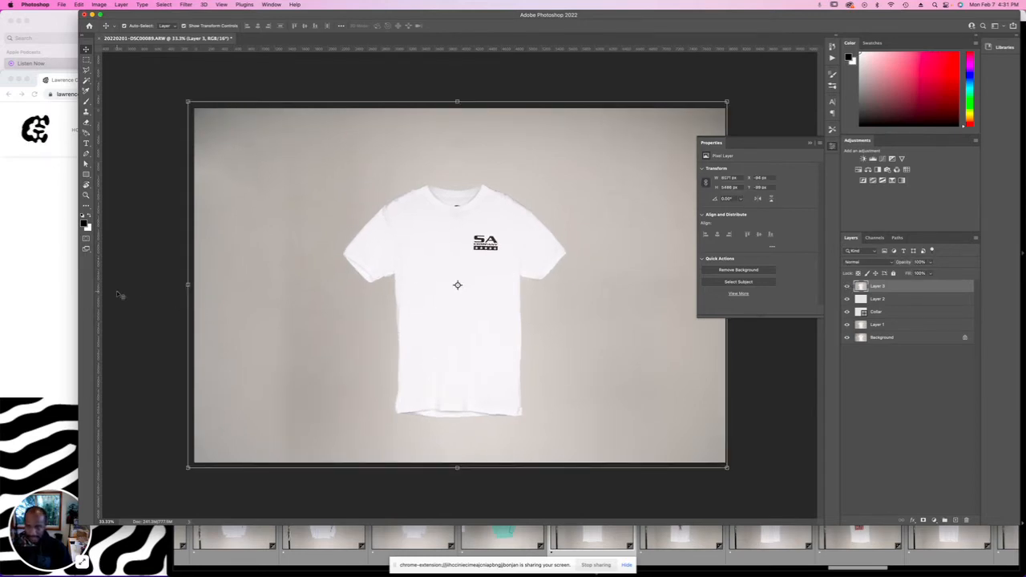
pyautogui.moveTo(98, 297); pyautogui.dragTo(394, 312)
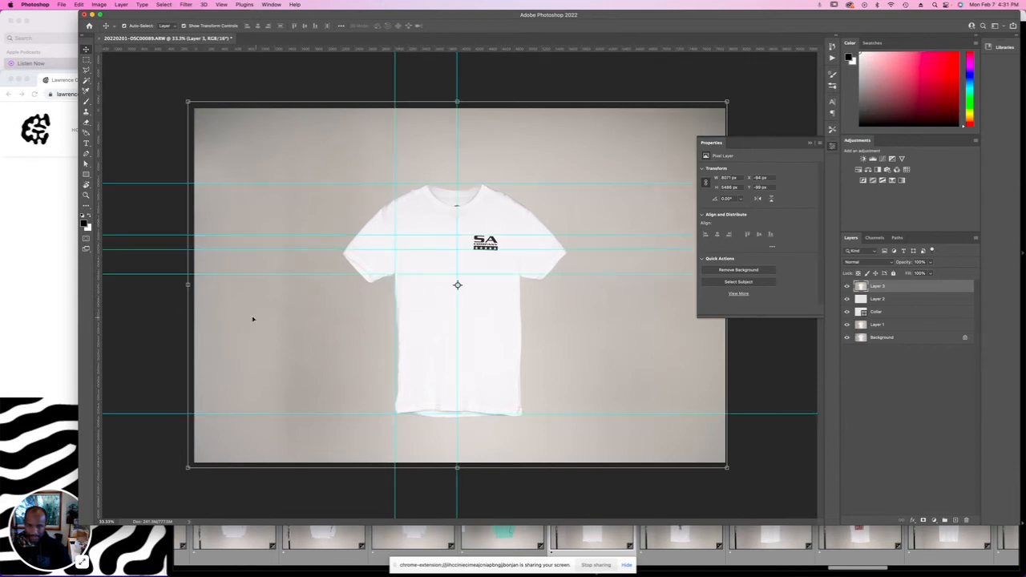
pyautogui.moveTo(99, 303); pyautogui.dragTo(521, 333)
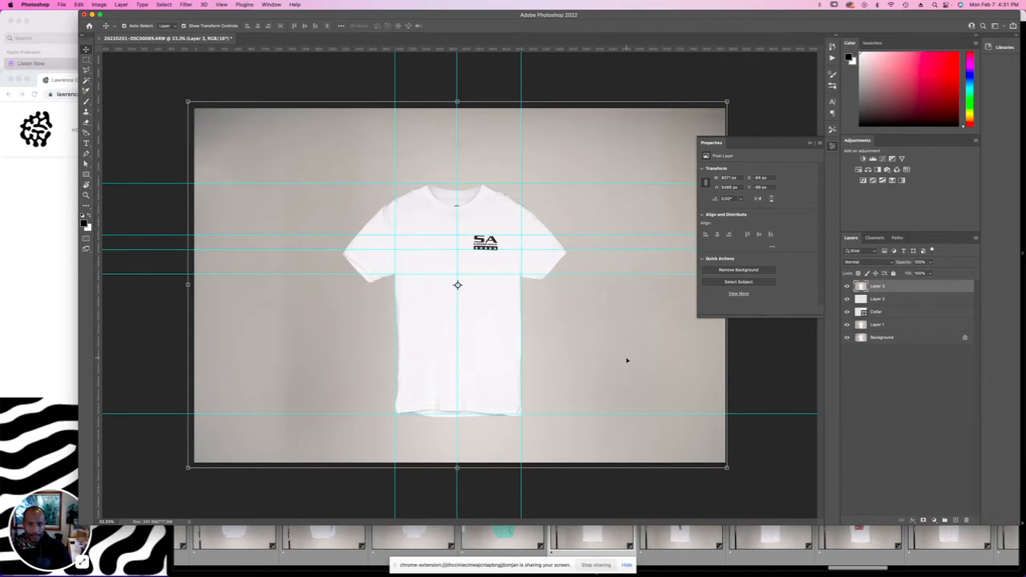
# Marquee-select the SA Company chest logo on Layer 3, rotate it slightly counterclockwise to level it with the guides, and deselect.
pyautogui.press('super+plus')
pyautogui.press('super+plus')
pyautogui.press('super+plus')
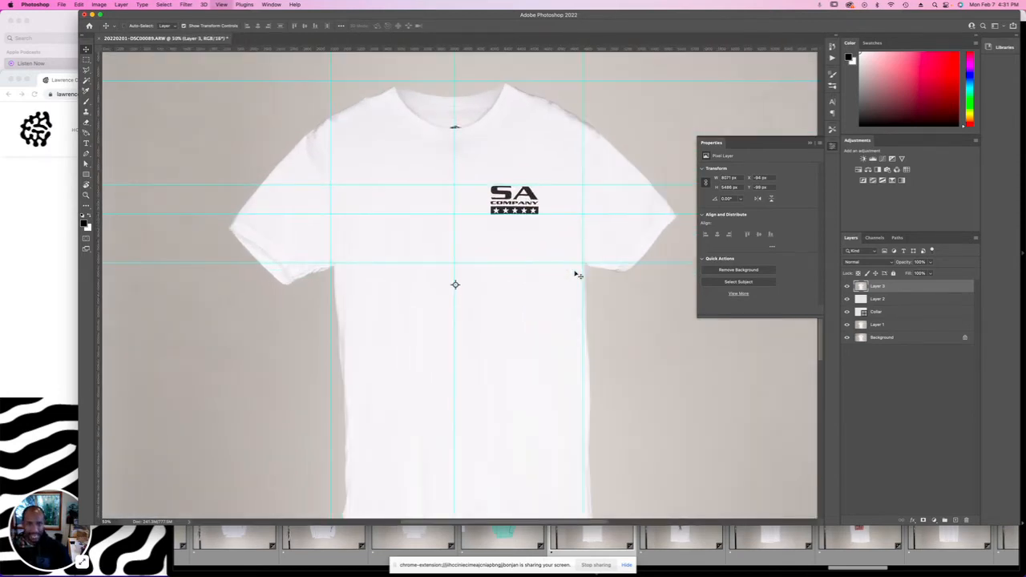
pyautogui.scroll(2, 575, 274)
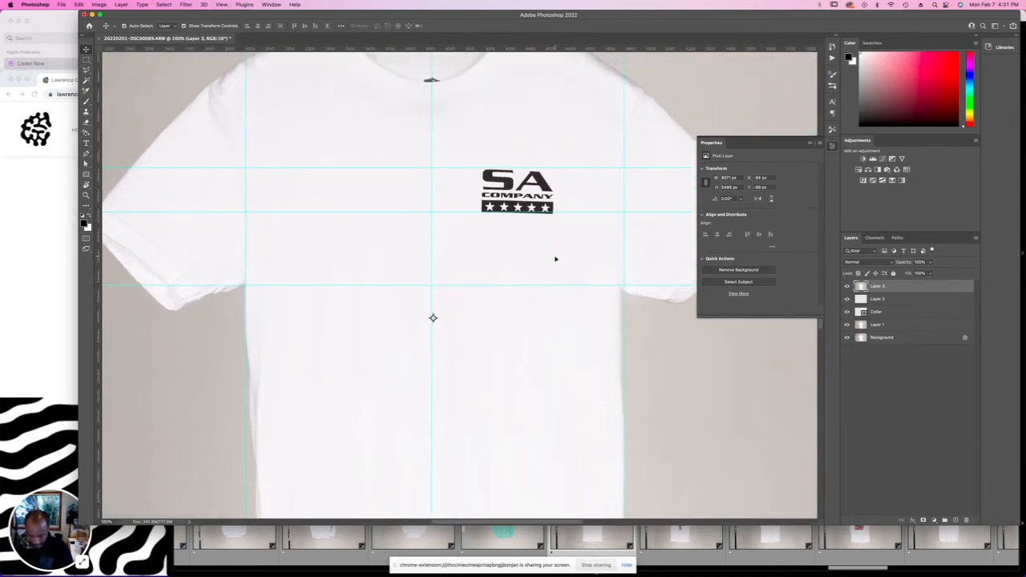
pyautogui.press('m')
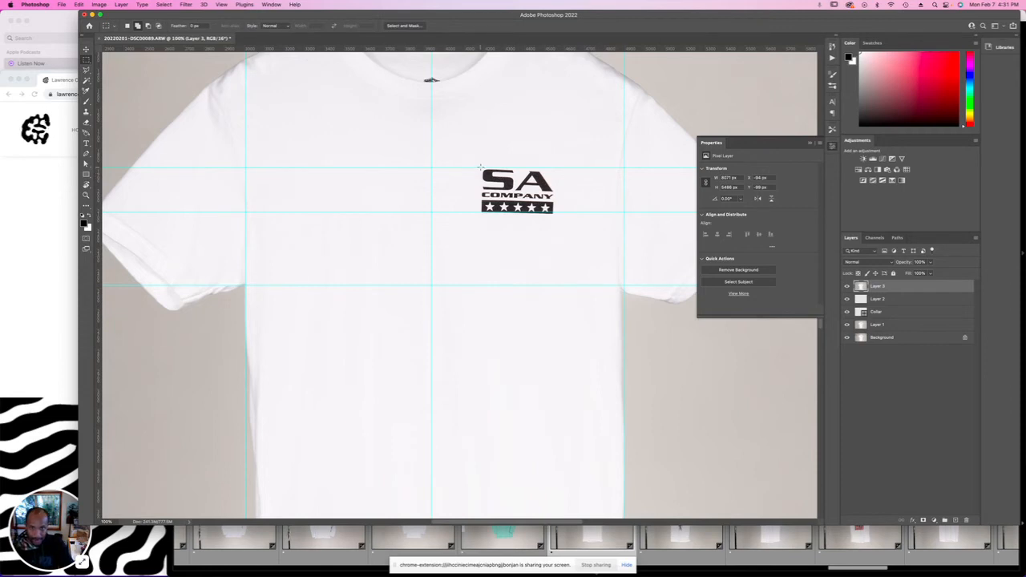
pyautogui.moveTo(477, 165); pyautogui.dragTo(559, 218)
pyautogui.press('v')
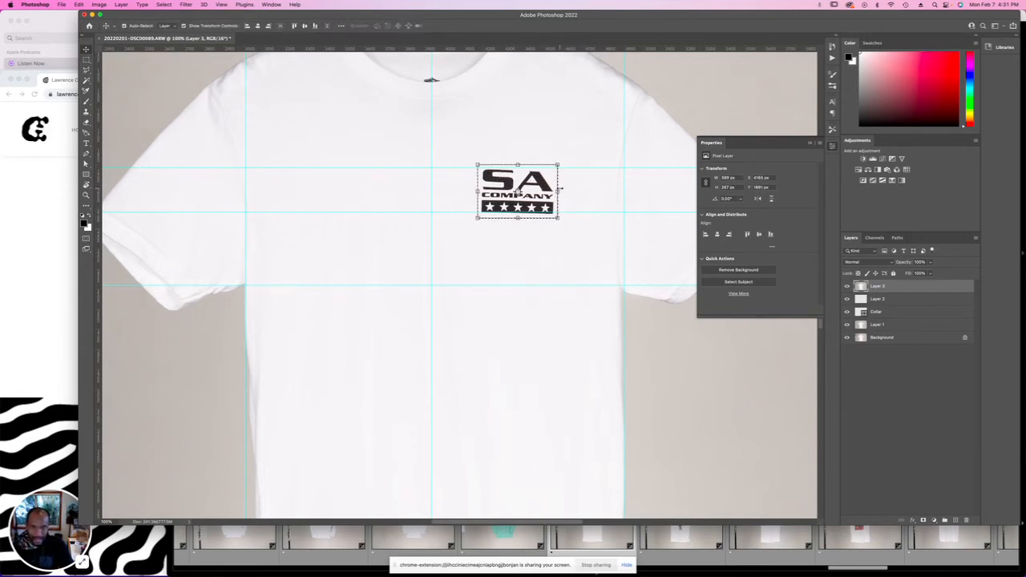
pyautogui.moveTo(562, 196); pyautogui.dragTo(559, 191)
pyautogui.press('super+z')
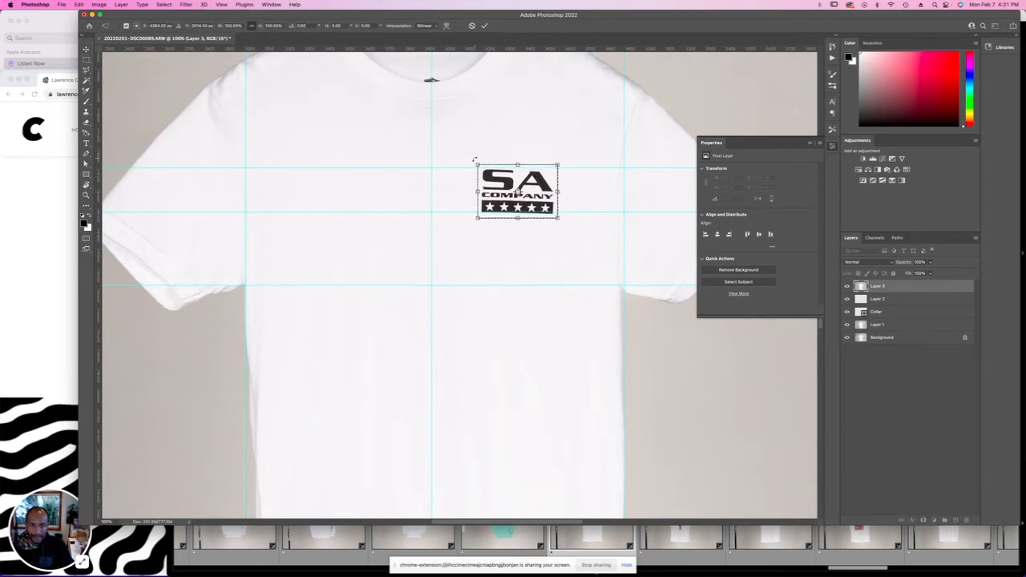
pyautogui.moveTo(473, 159); pyautogui.dragTo(472, 159)
pyautogui.press('Return')
pyautogui.press('super+0')
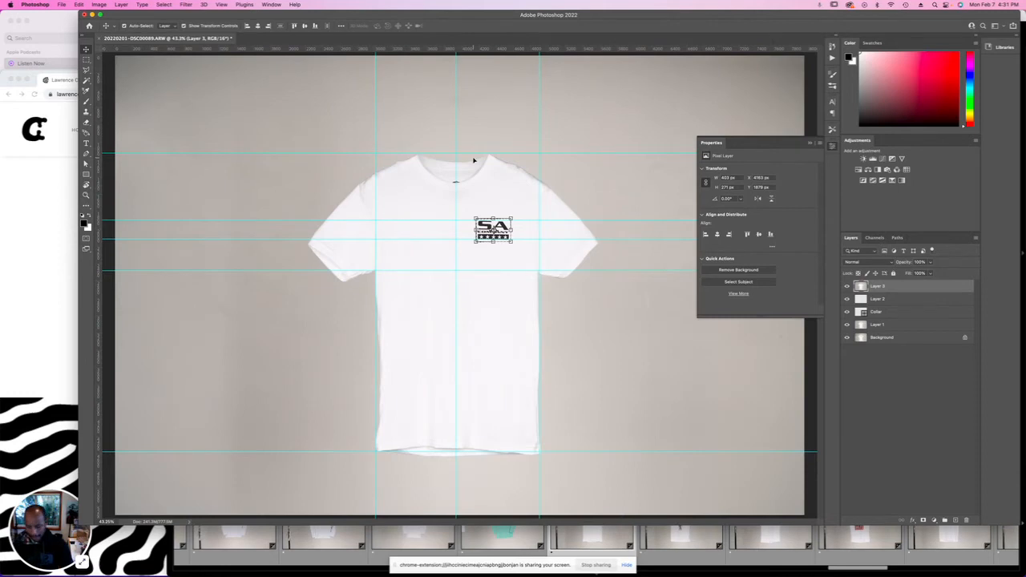
pyautogui.press('super+a')
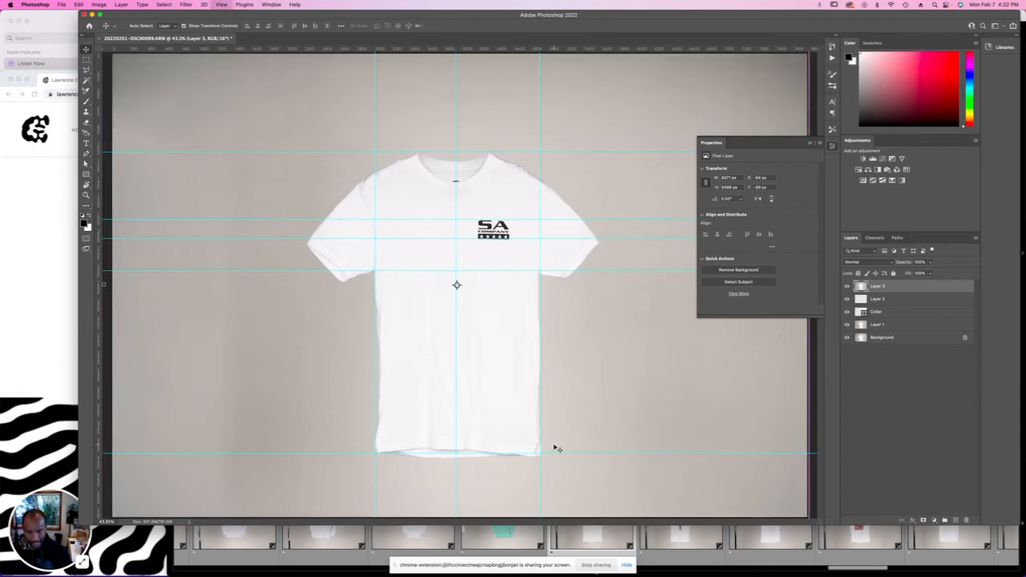
# Trace the front bottom hem with the Pen tool in Shape mode, from its left corner to near the centre line.
pyautogui.press('super+1')
pyautogui.scroll(-5, 554, 446)
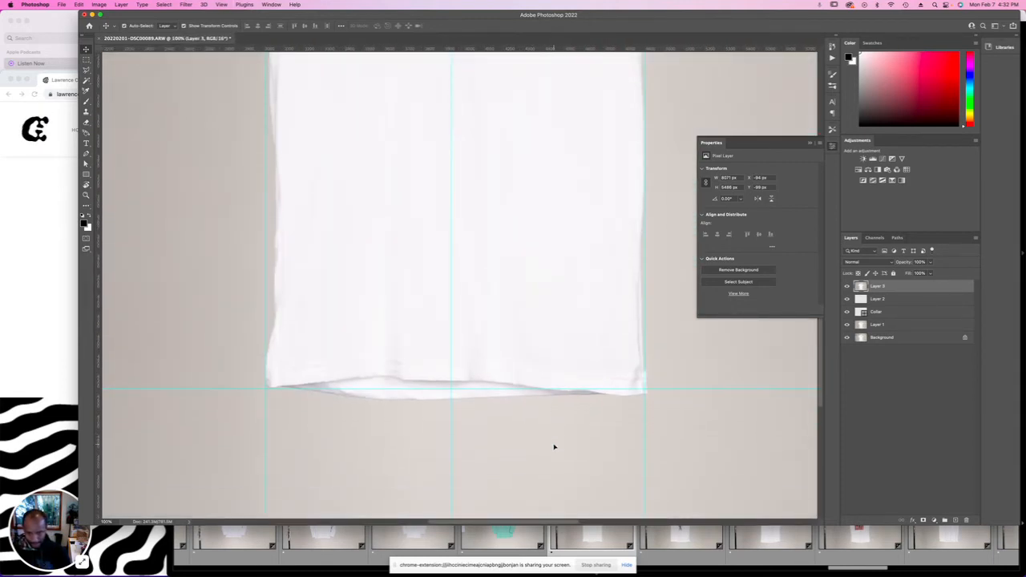
pyautogui.press('p')
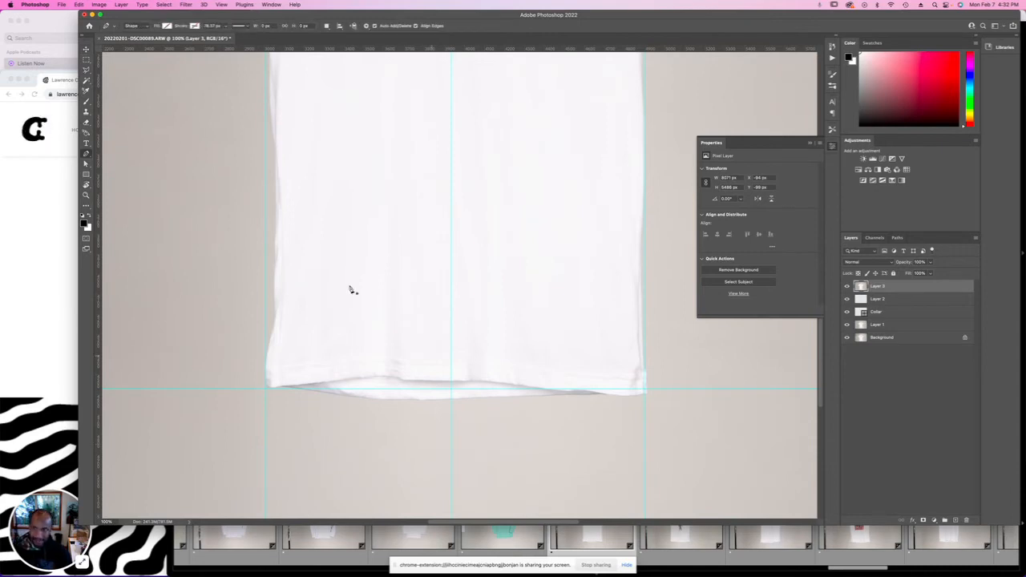
pyautogui.press('super+equal')
pyautogui.press('super+equal')
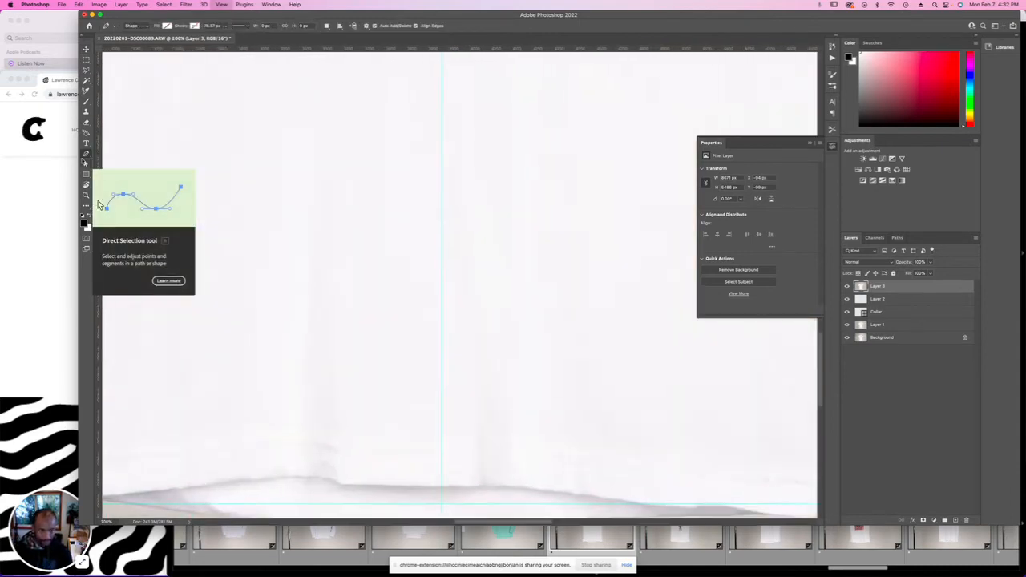
pyautogui.moveTo(317, 356); pyautogui.dragTo(423, 101)
pyautogui.moveTo(150, 294); pyautogui.dragTo(398, 262)
pyautogui.moveTo(256, 310); pyautogui.dragTo(277, 307)
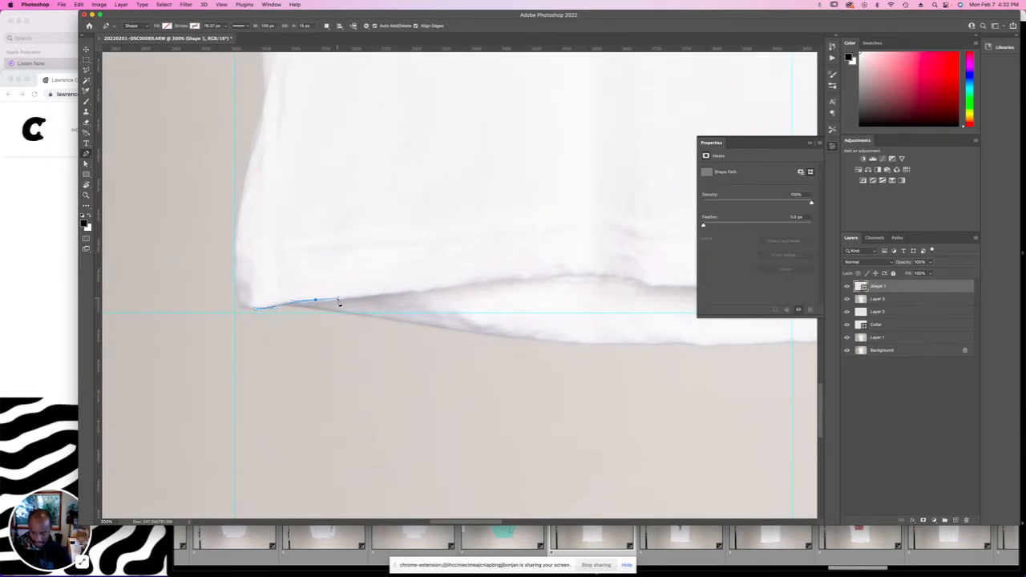
pyautogui.moveTo(343, 298); pyautogui.dragTo(382, 290)
pyautogui.press('super+minus')
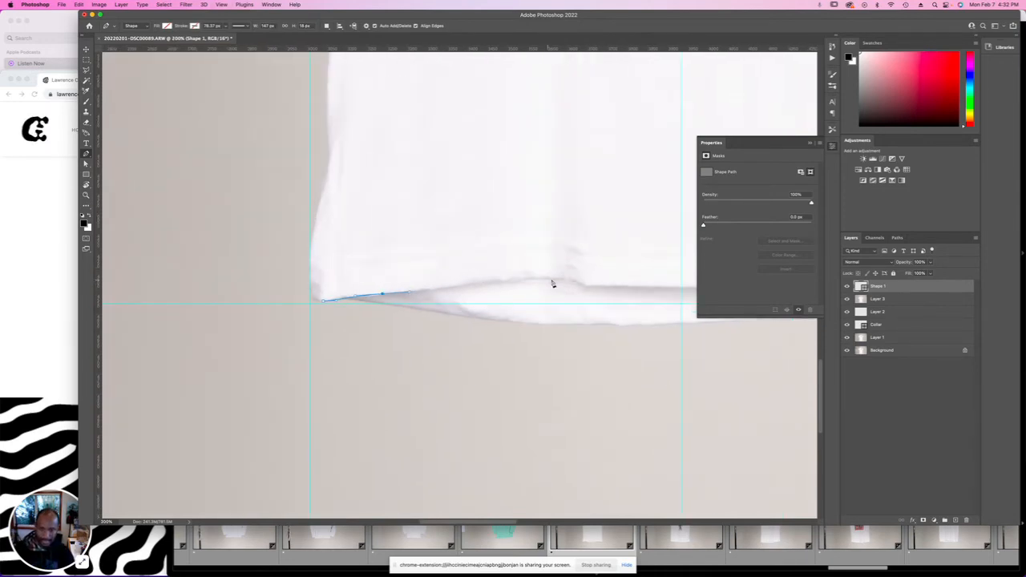
pyautogui.moveTo(540, 280); pyautogui.dragTo(268, 328)
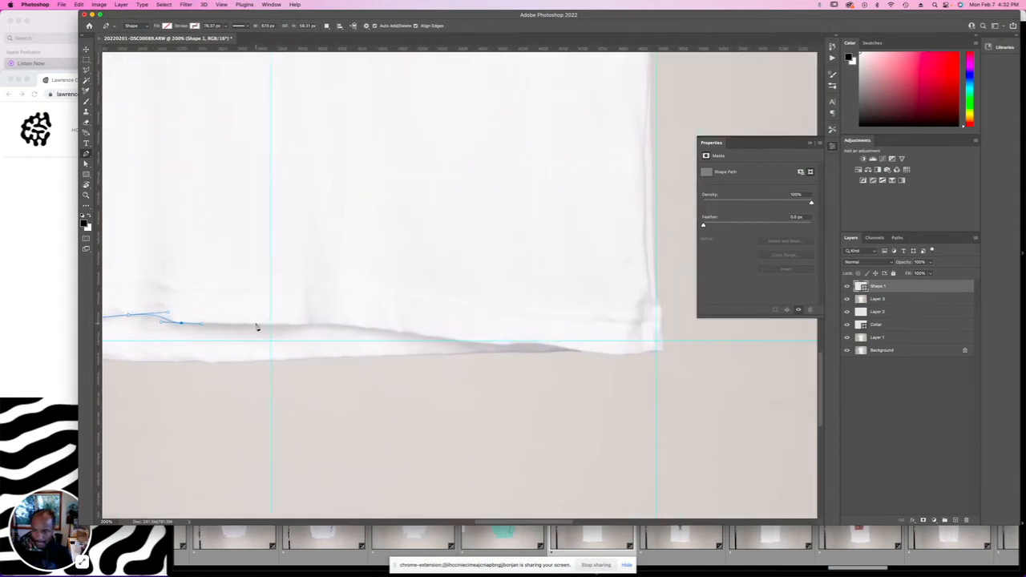
# Continue the pen path along the front hem to just beyond its right corner, undoing a misplaced anchor point.
pyautogui.moveTo(297, 324); pyautogui.dragTo(326, 324)
pyautogui.moveTo(393, 331)
pyautogui.mouseDown()
pyautogui.moveTo(339, 321)
pyautogui.moveTo(378, 328)
pyautogui.mouseUp()
pyautogui.moveTo(451, 329); pyautogui.dragTo(465, 335)
pyautogui.press('super+z')
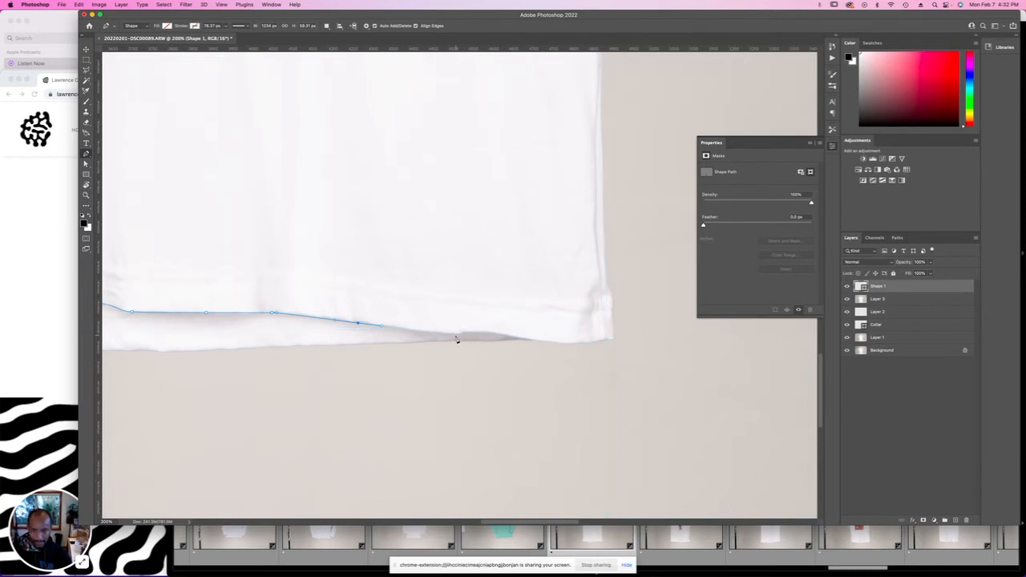
pyautogui.moveTo(450, 334); pyautogui.dragTo(506, 337)
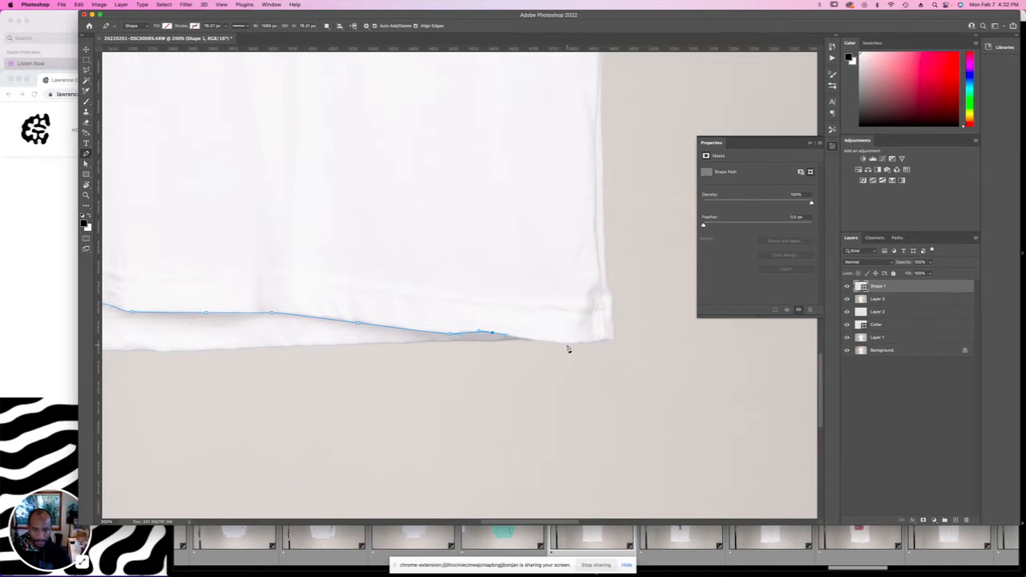
pyautogui.moveTo(569, 343); pyautogui.dragTo(644, 362)
# Close the pen shape with straight segments across the backdrop below the shirt, enclosing the exposed back hem.
pyautogui.click(627, 428)
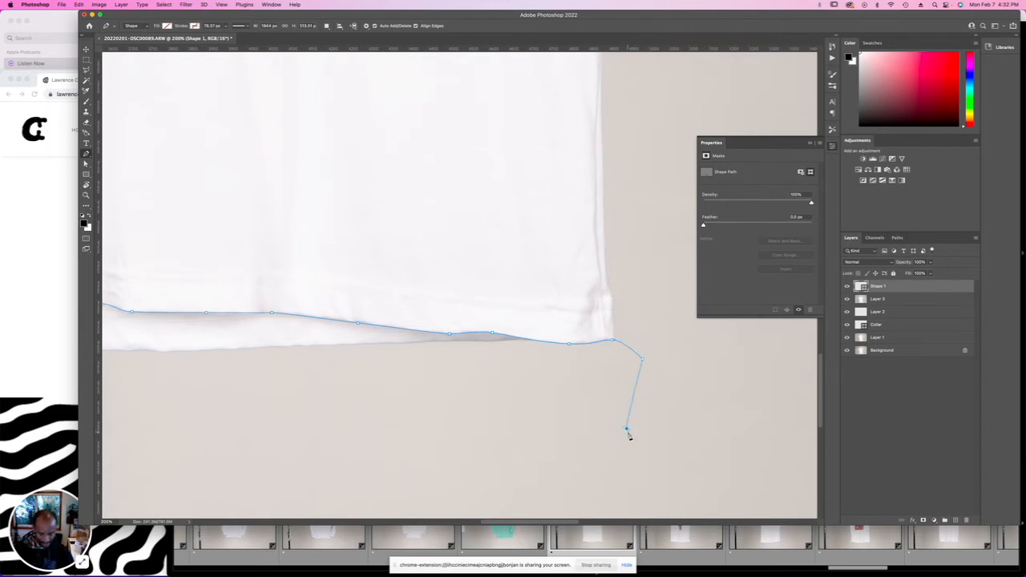
pyautogui.press('super+minus')
pyautogui.press('super+minus')
pyautogui.hscroll(-5, 462, 344)
pyautogui.click(456, 365)
pyautogui.click(392, 350)
pyautogui.click(379, 321)
pyautogui.click(386, 312)
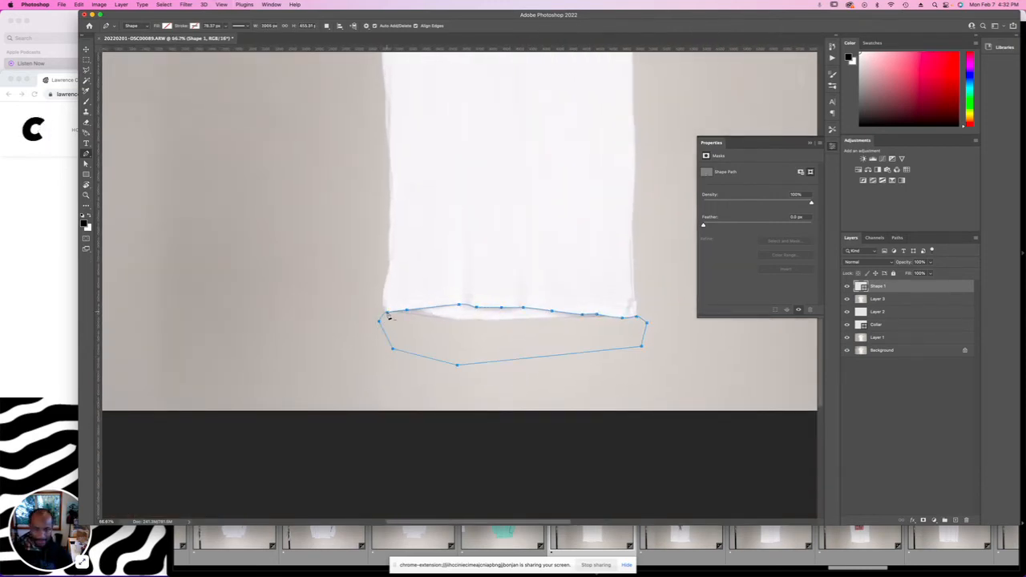
# Load Shape 1 as a selection on Layer 3 and clone backdrop over the exposed back hem with an enlarged stamp at 100% opacity.
pyautogui.keyDown('super'); pyautogui.click(861, 286); pyautogui.keyUp('super')
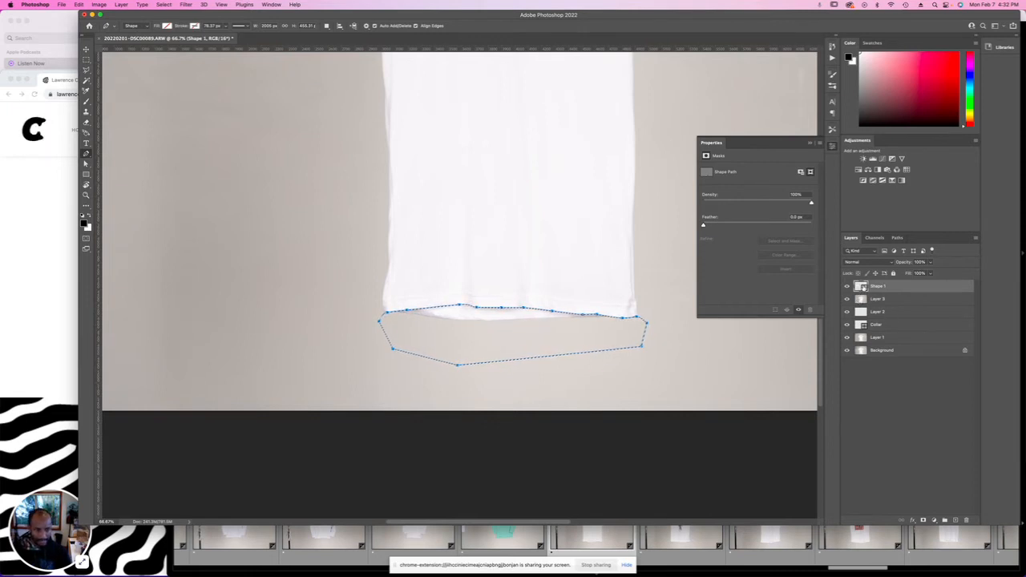
pyautogui.click(863, 301)
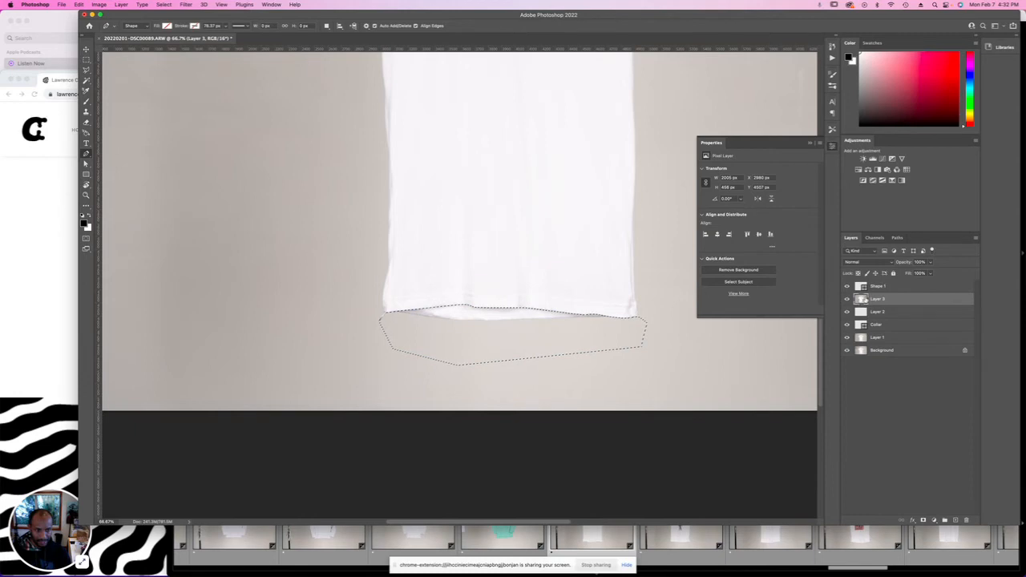
pyautogui.press('s')
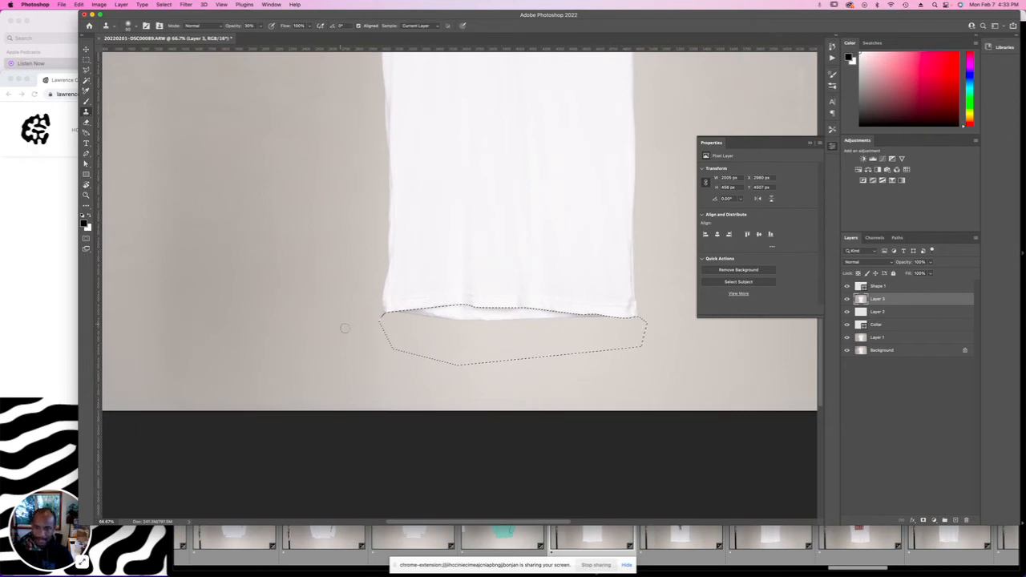
pyautogui.press(']')
pyautogui.press(']')
pyautogui.press(']')
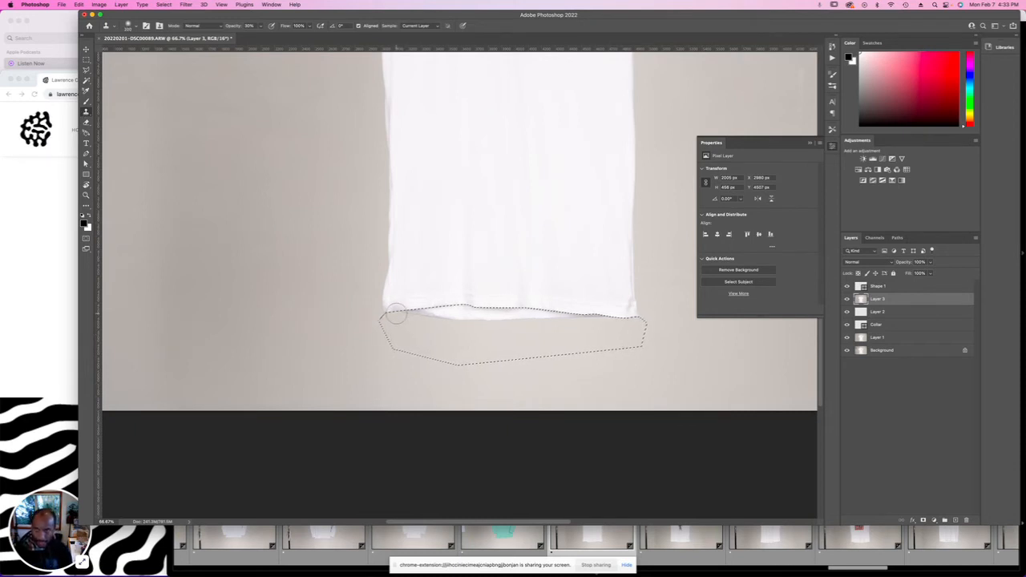
pyautogui.press('0')
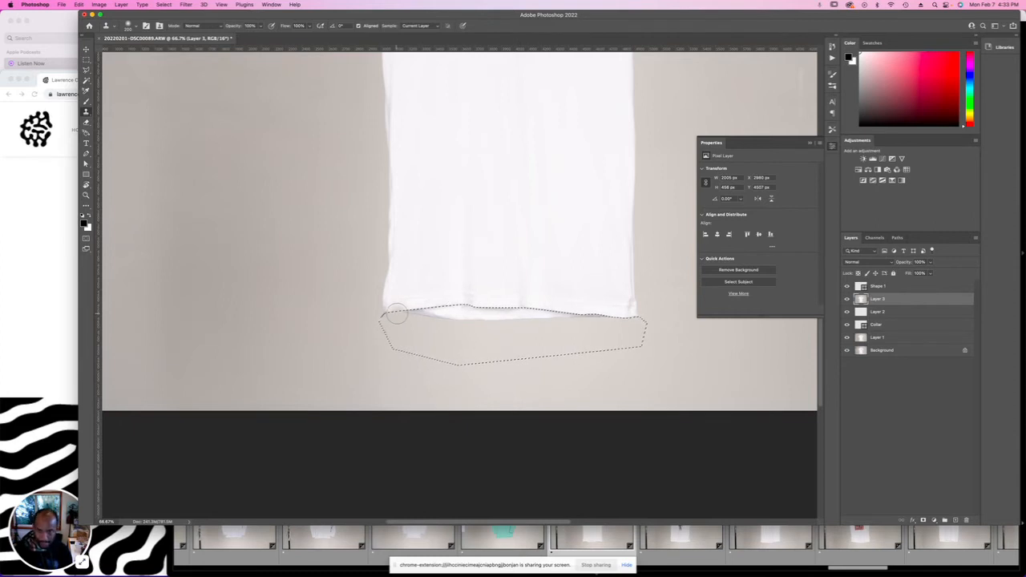
pyautogui.moveTo(396, 315); pyautogui.dragTo(633, 307)
pyautogui.moveTo(542, 322)
pyautogui.mouseDown()
pyautogui.moveTo(426, 330)
pyautogui.moveTo(486, 319)
pyautogui.moveTo(430, 307)
pyautogui.moveTo(641, 320)
pyautogui.moveTo(332, 311)
pyautogui.mouseUp()
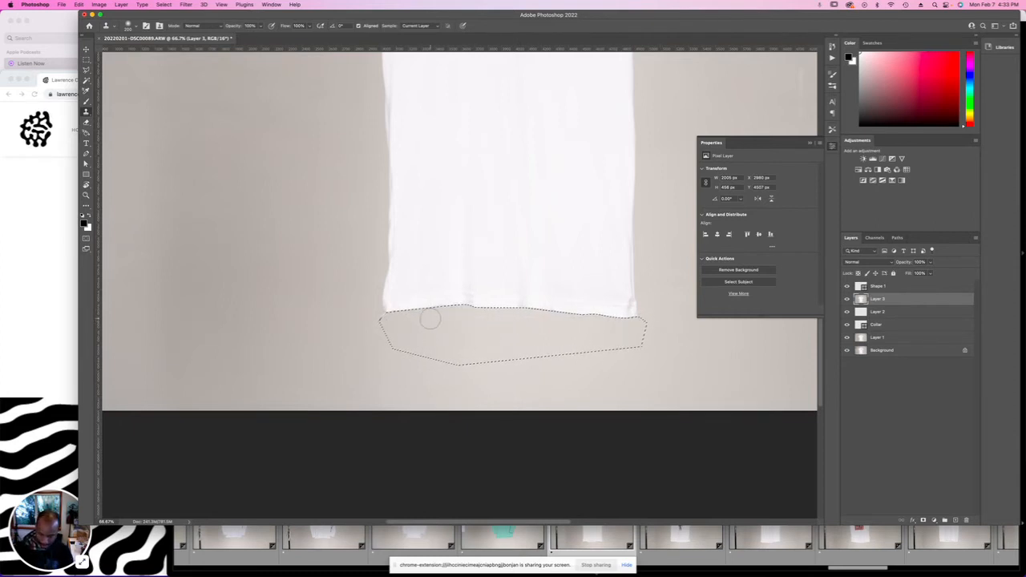
# Deselect the hem area, then compare the whole shirt with and without Layer 3.
pyautogui.press('super+d')
pyautogui.press('super+0')
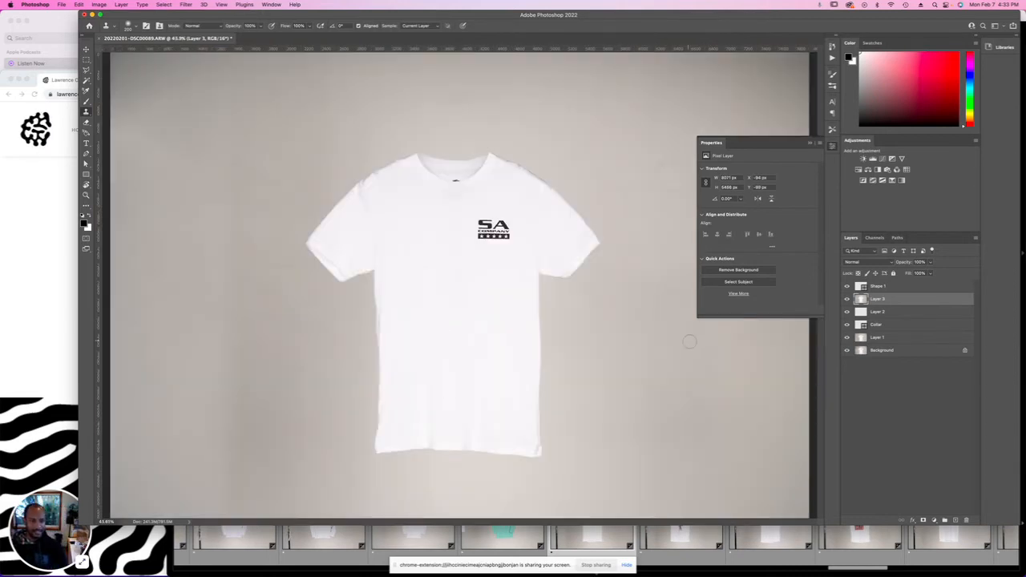
pyautogui.click(847, 299)
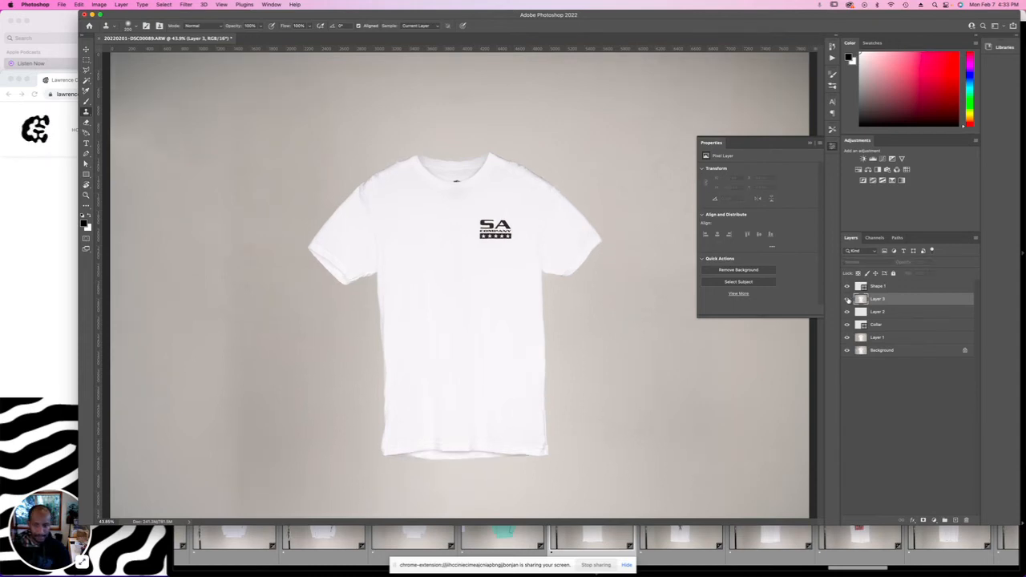
pyautogui.click(847, 299)
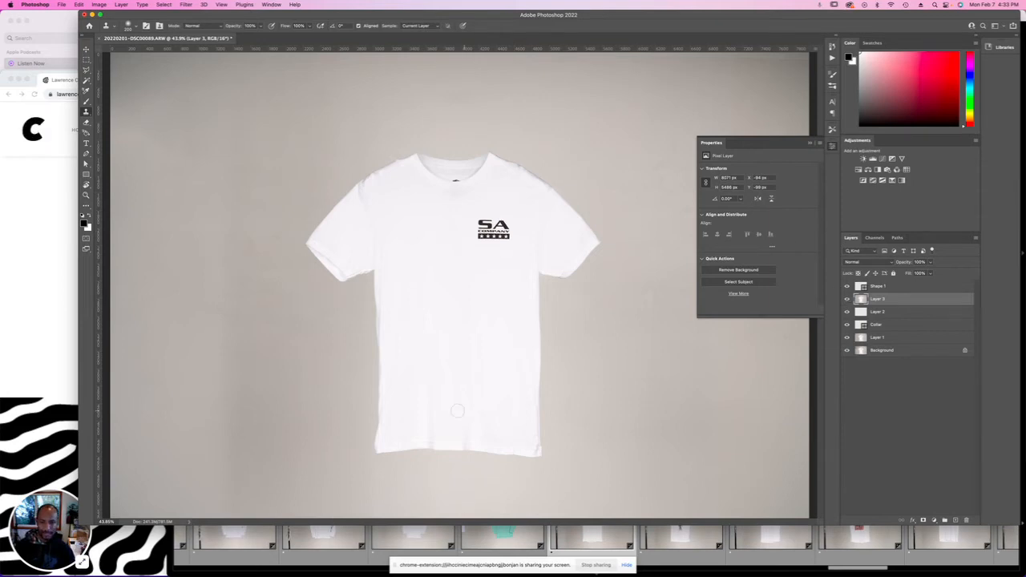
# Show the guides and stamp all visible layers into a new layer above Shape 1.
pyautogui.press('super+semicolon')
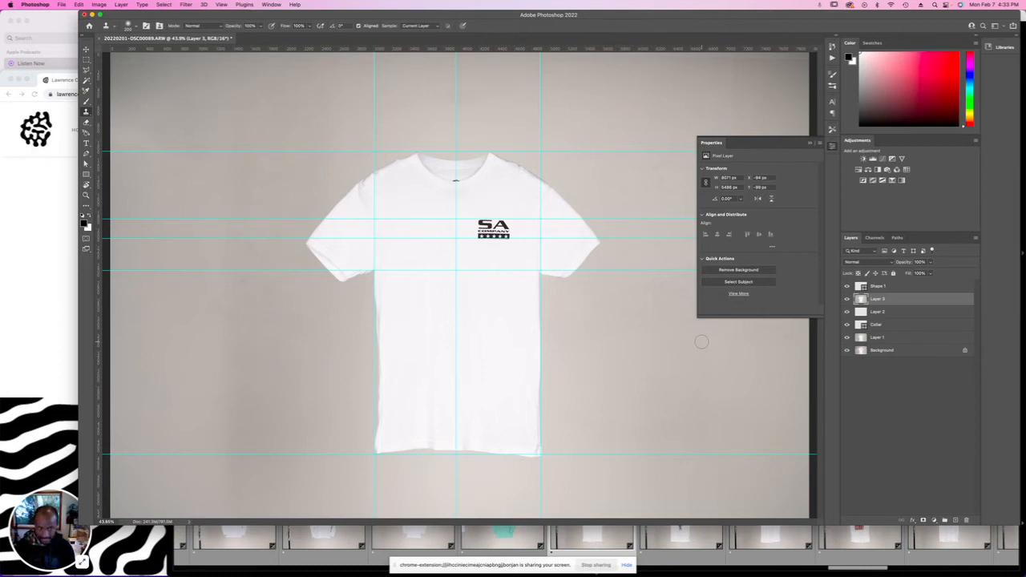
pyautogui.click(874, 289)
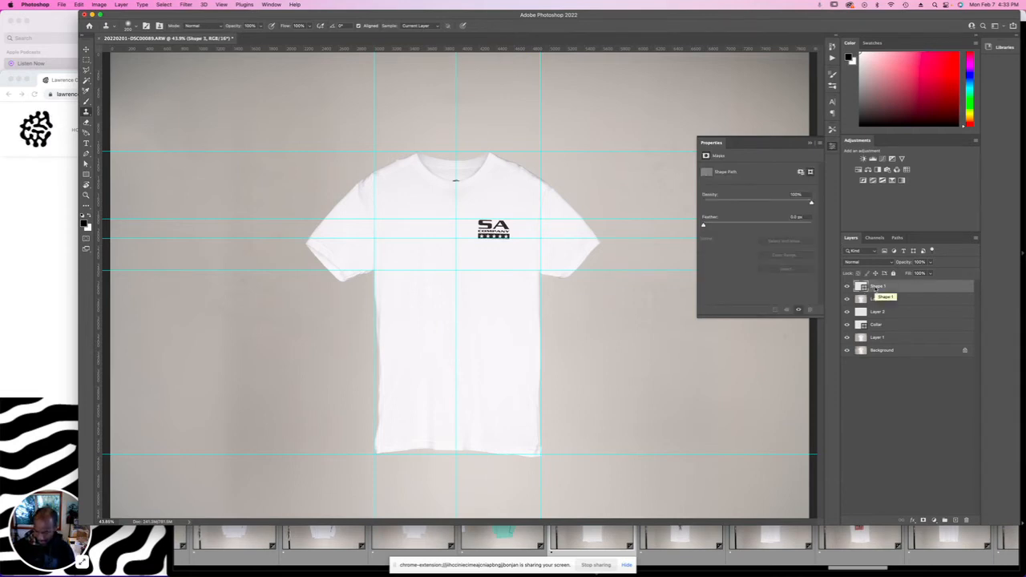
pyautogui.press('super+alt+shift+e')
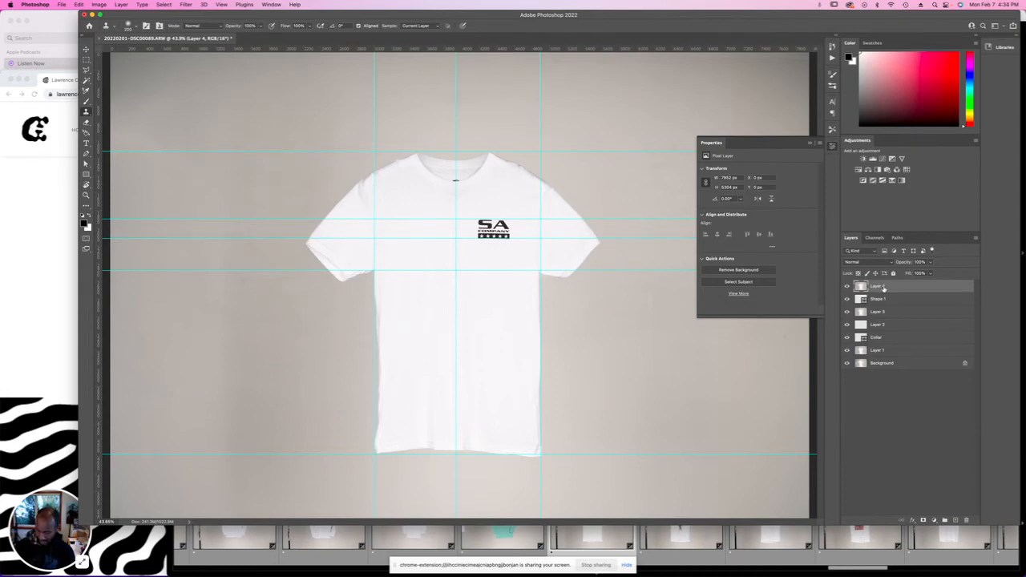
# Rename Layer 1 as "Clean up".
pyautogui.doubleClick(876, 352)
pyautogui.write('Clean up')
pyautogui.press('Return')
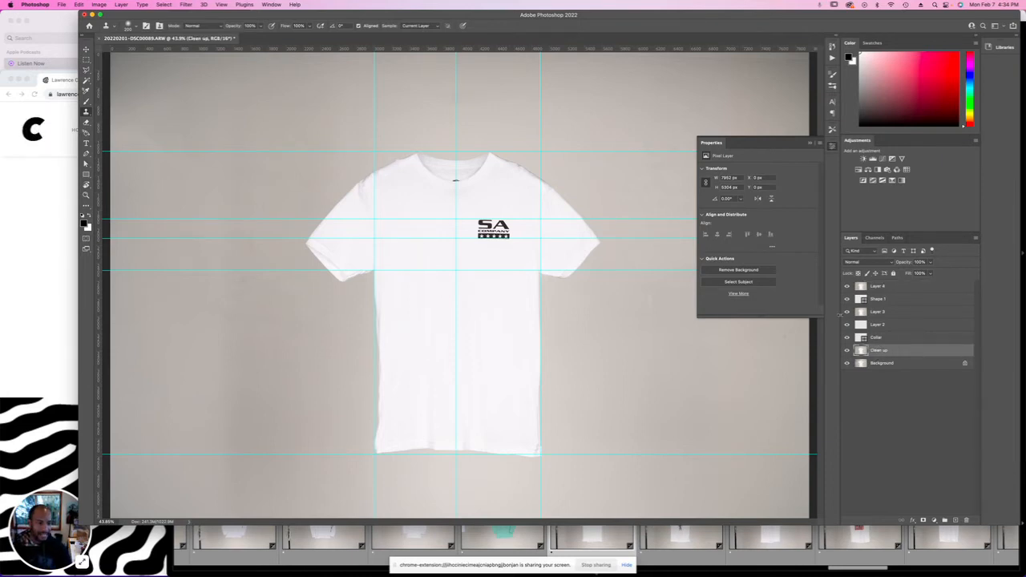
# Hide Layer 4 and Shape 1, compare the image with and without Layer 3, and rename Layer 3 as "straight".
pyautogui.moveTo(847, 286); pyautogui.dragTo(847, 299)
pyautogui.click(847, 312)
pyautogui.click(849, 313)
pyautogui.click(847, 313)
pyautogui.click(847, 313)
pyautogui.click(871, 314)
pyautogui.doubleClick(871, 314)
pyautogui.press('Escape')
pyautogui.doubleClick(877, 311)
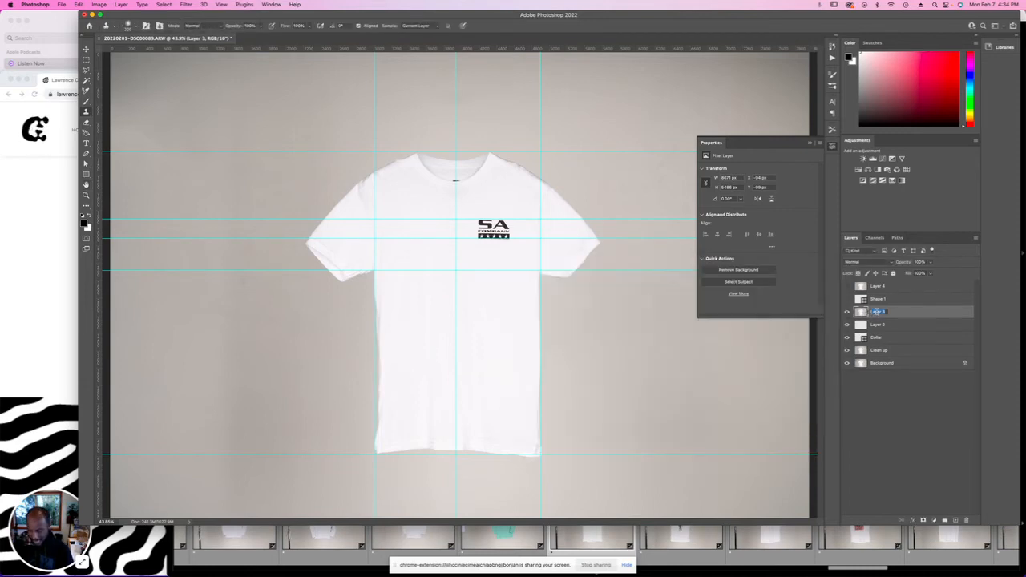
pyautogui.write('Htraight')
pyautogui.press('Return')
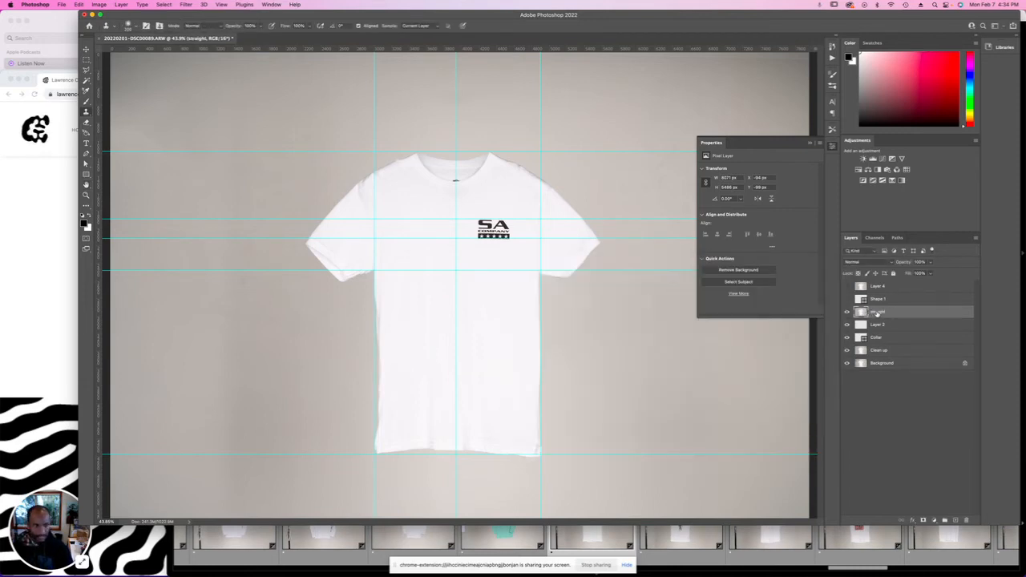
# Make Layer 4 and Shape 1 visible again and extend the "straight" layer's name to "straight aand cut".
pyautogui.click(846, 286)
pyautogui.click(846, 298)
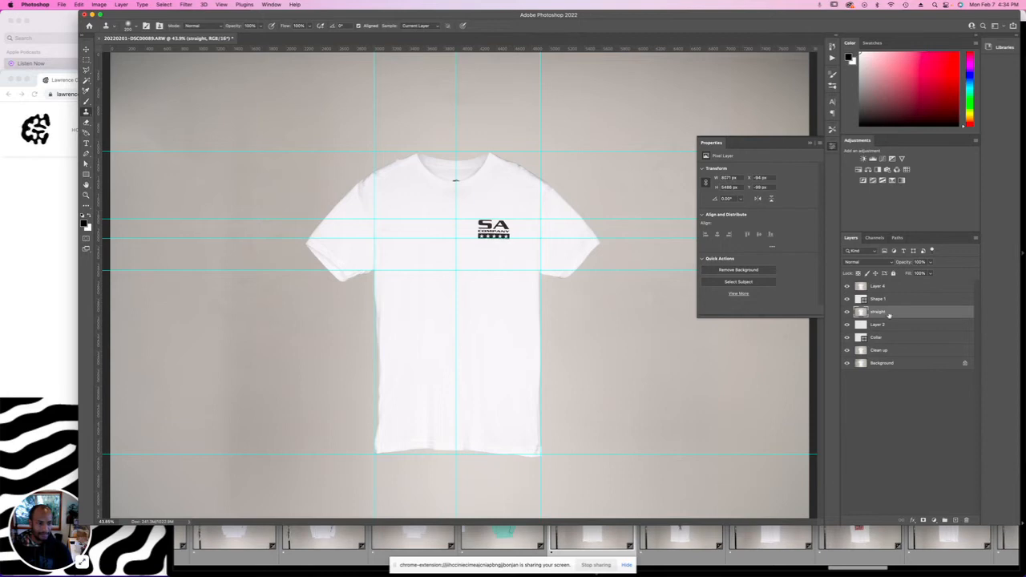
pyautogui.doubleClick(879, 311)
pyautogui.press('Right')
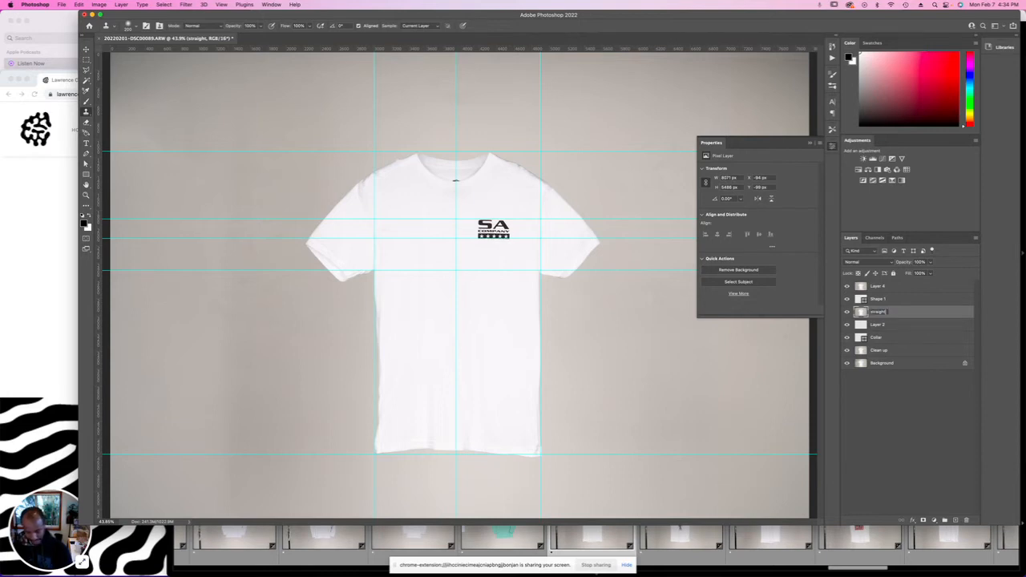
pyautogui.write('sand cut')
pyautogui.press('Return')
# Rename the merged Layer 4 as "Liquify and clean up".
pyautogui.doubleClick(879, 287)
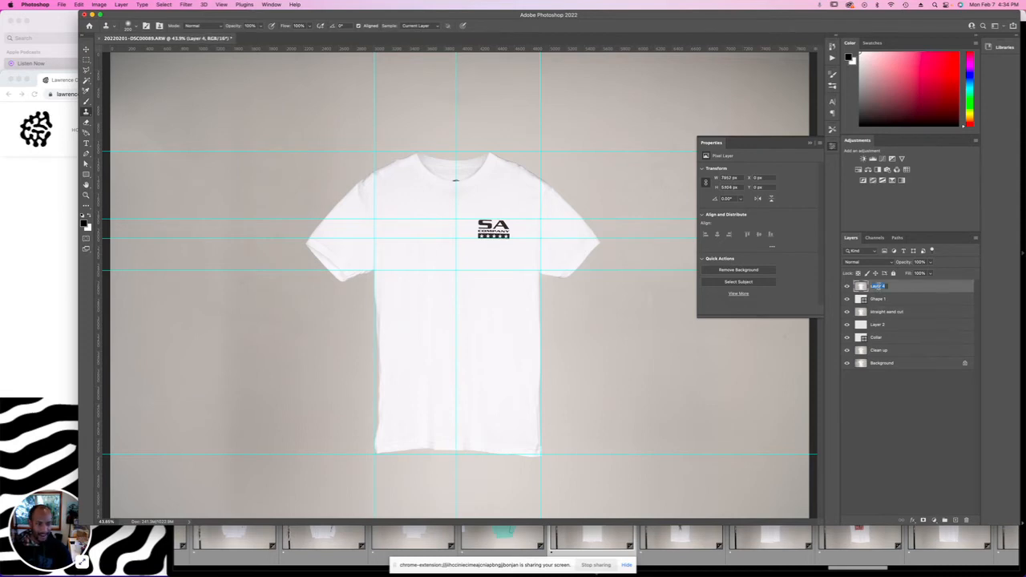
pyautogui.write('Liquify and')
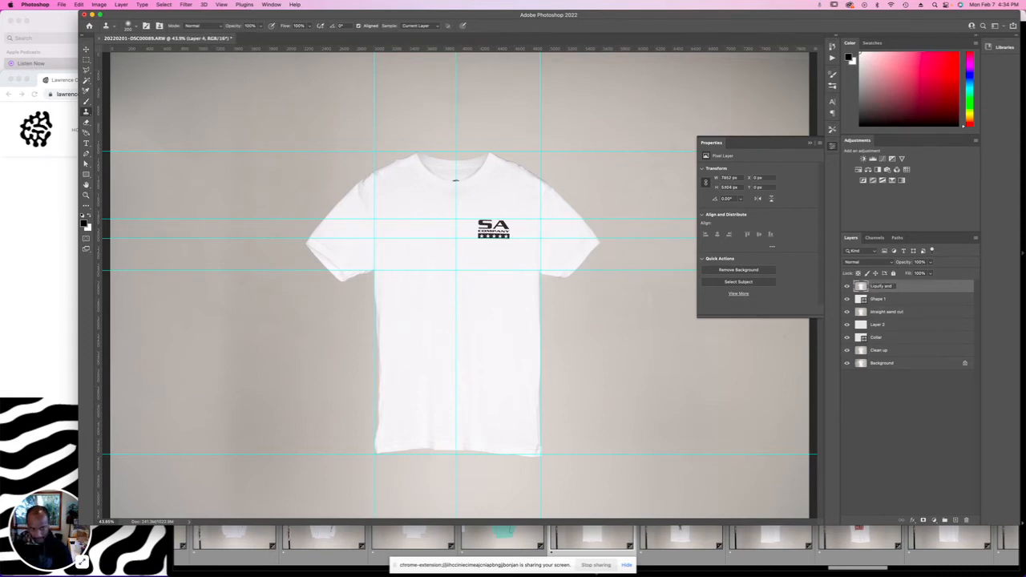
pyautogui.write(' clean up')
pyautogui.press('Return')
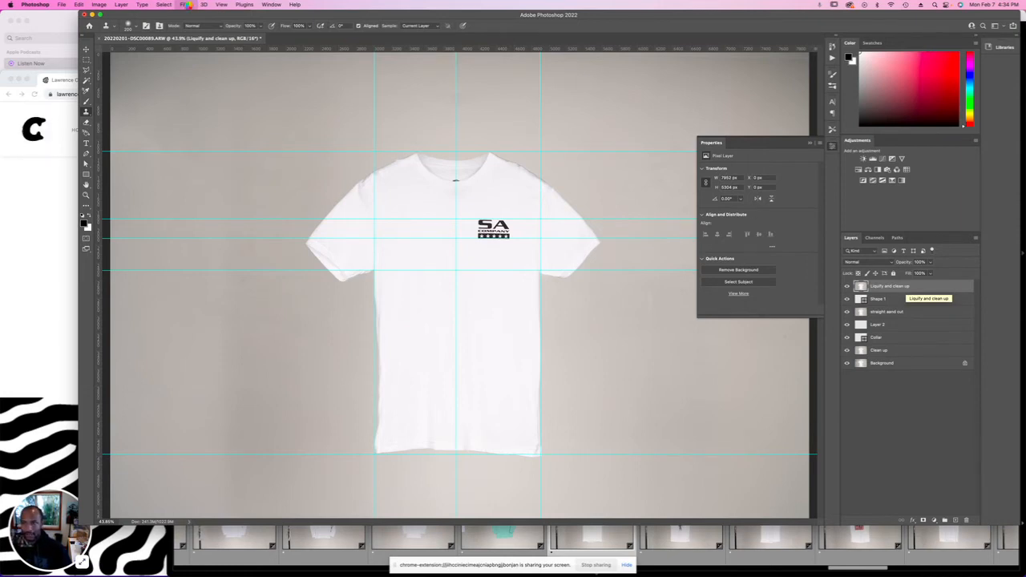
# Open Liquify on the merged layer and warp the shirt's bottom hem onto the horizontal guide, from the right corner to the left.
pyautogui.press('super+shift+x')
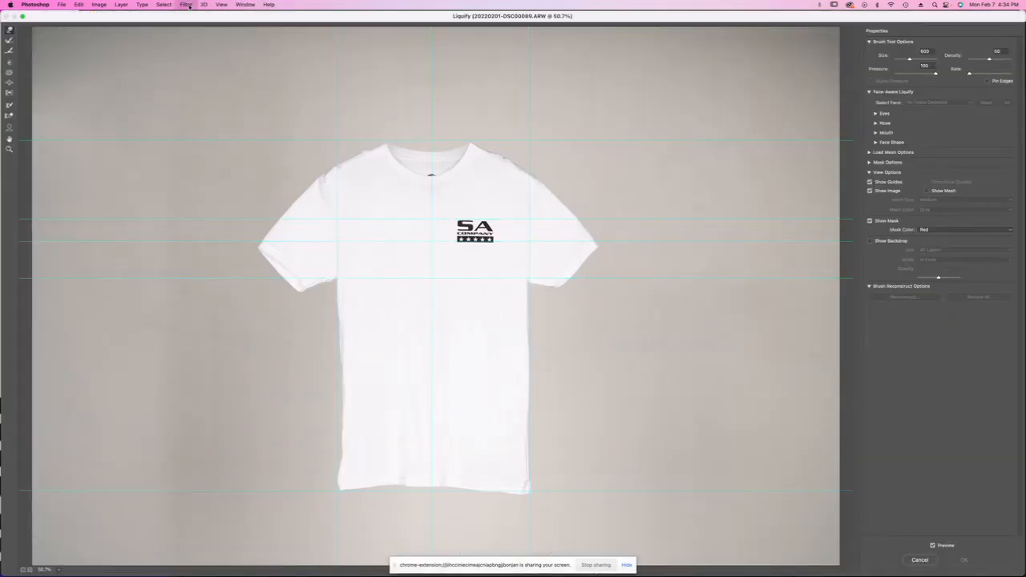
pyautogui.click(919, 559)
pyautogui.click(186, 4)
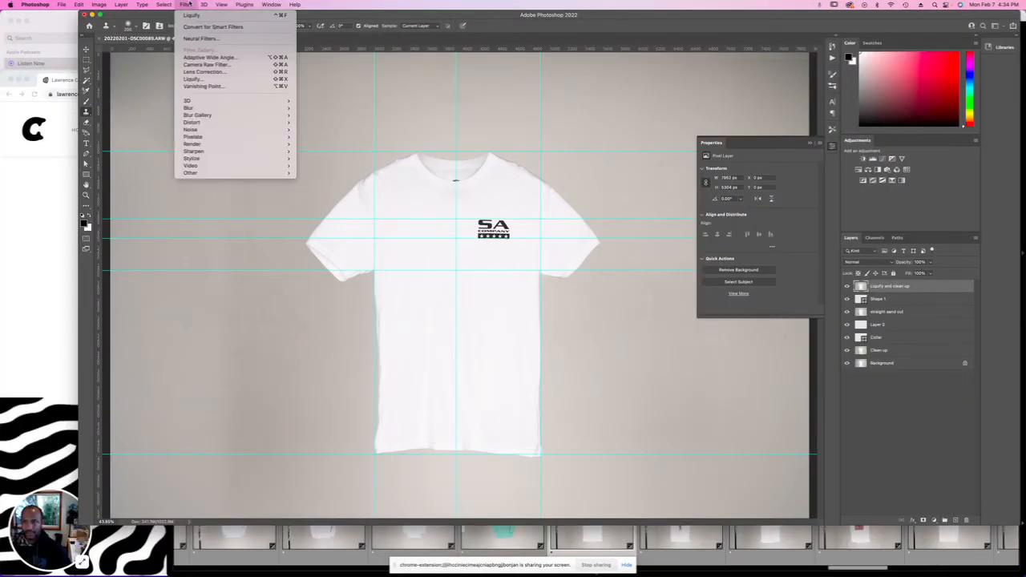
pyautogui.click(202, 78)
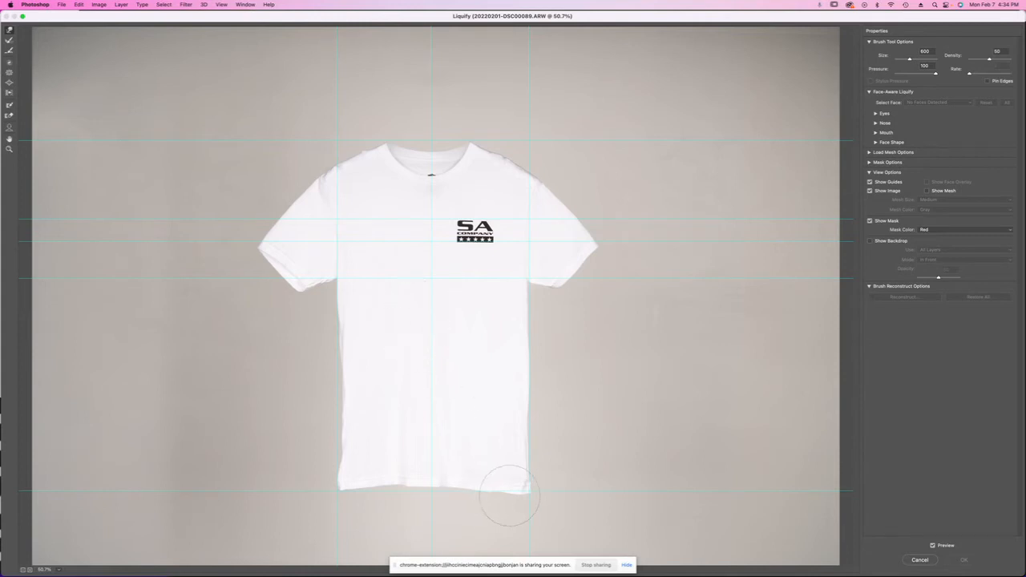
pyautogui.moveTo(520, 498); pyautogui.dragTo(521, 493)
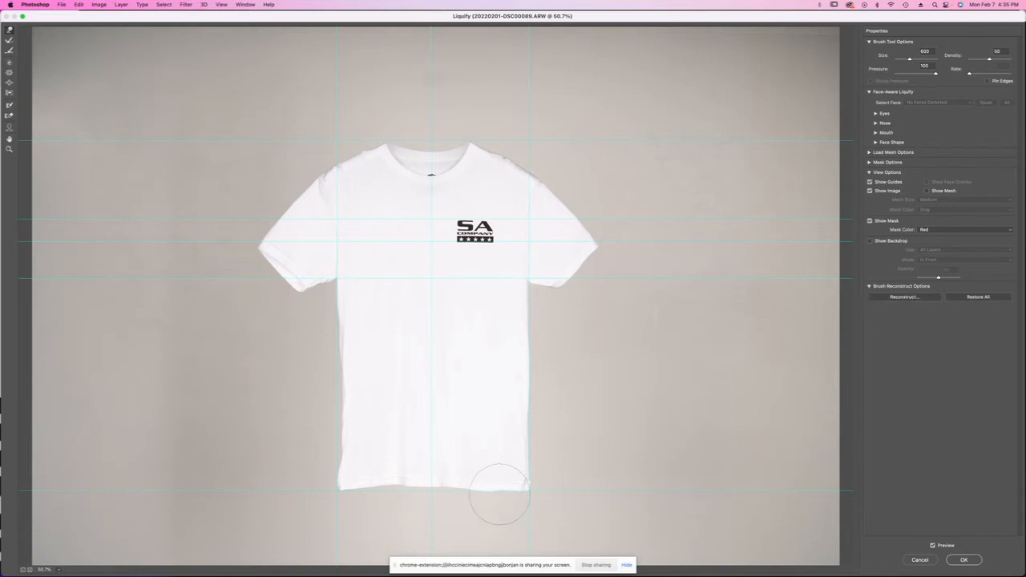
pyautogui.moveTo(433, 483); pyautogui.dragTo(347, 487)
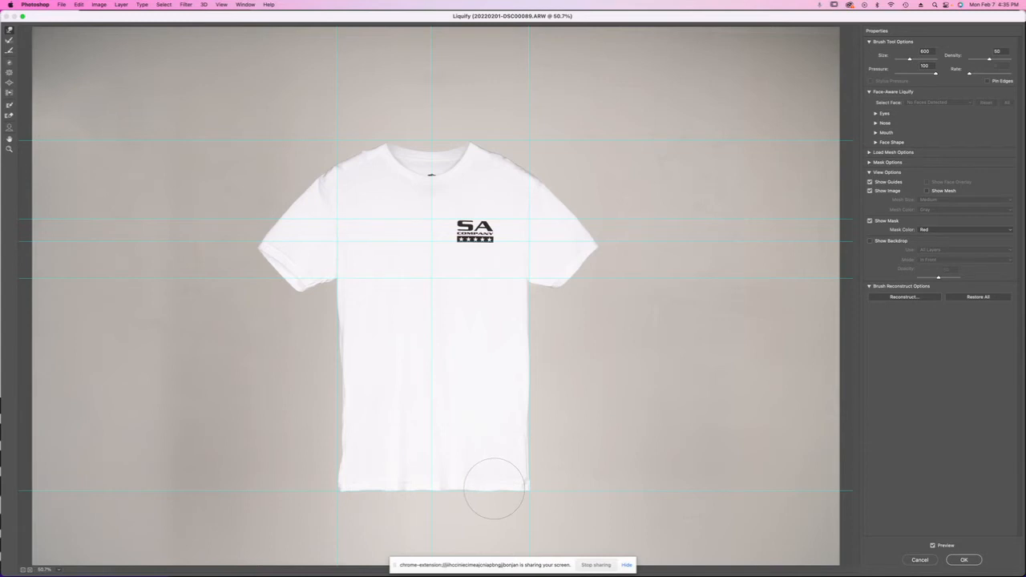
# Inspect the hem up close and warp the shirt's lower right side edge towards the vertical guide.
pyautogui.press('super+plus')
pyautogui.press('super+plus')
pyautogui.press('super+plus')
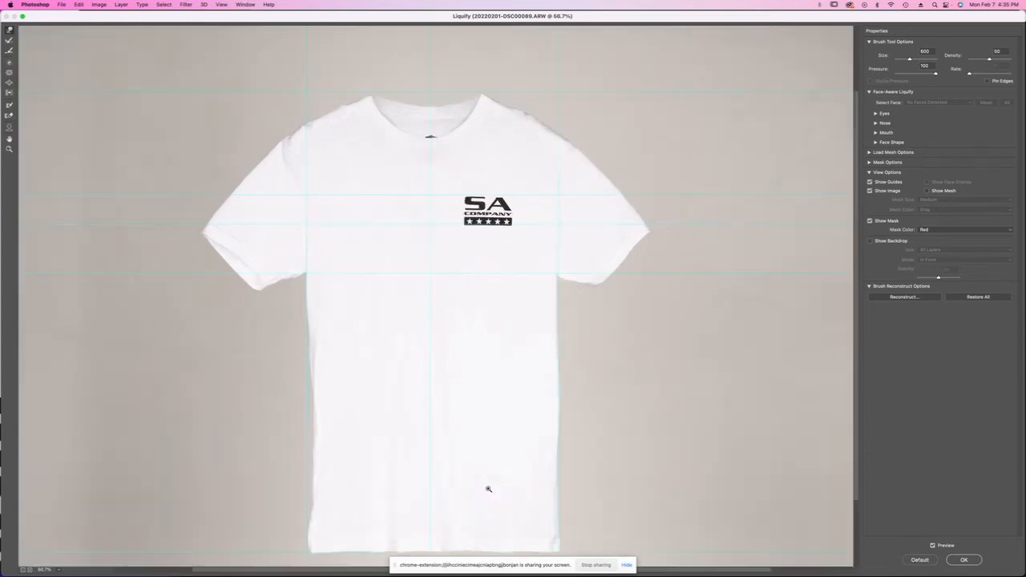
pyautogui.scroll(-10, 486, 488)
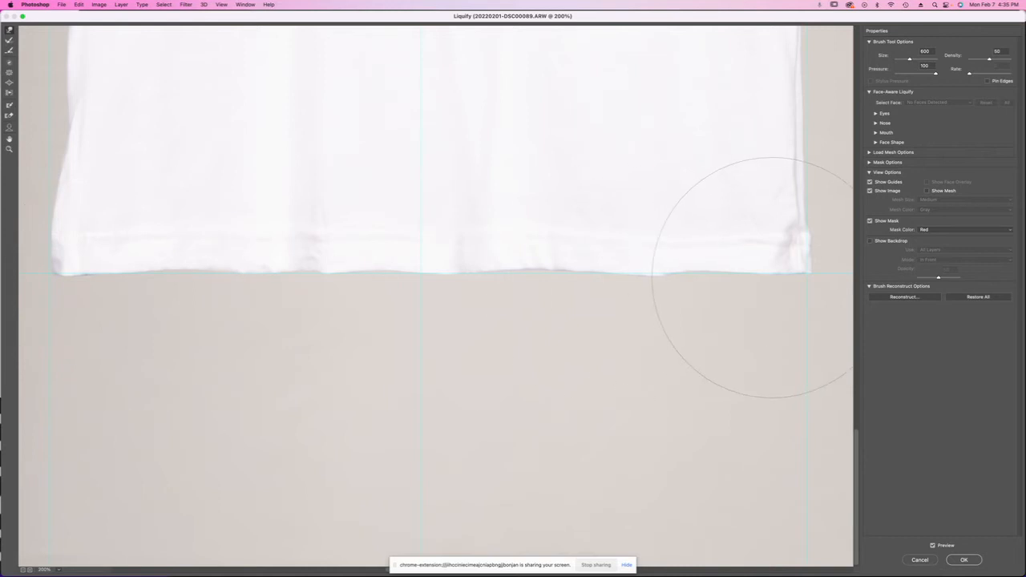
pyautogui.hscroll(5, 609, 283)
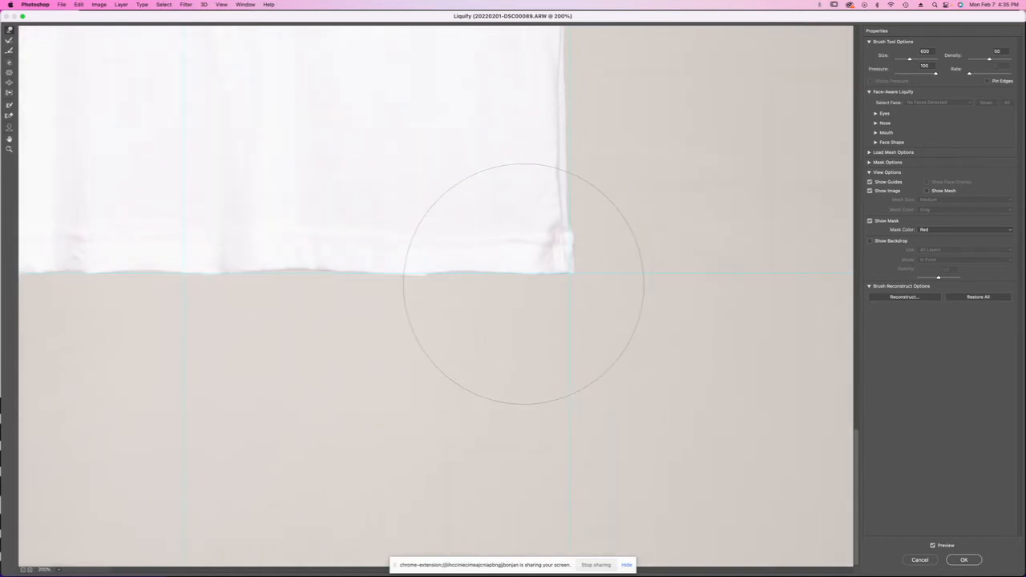
pyautogui.press('super+minus')
pyautogui.press('super+minus')
pyautogui.press('super+minus')
pyautogui.press('super+equal')
pyautogui.press('super+equal')
pyautogui.moveTo(677, 408); pyautogui.dragTo(548, 153)
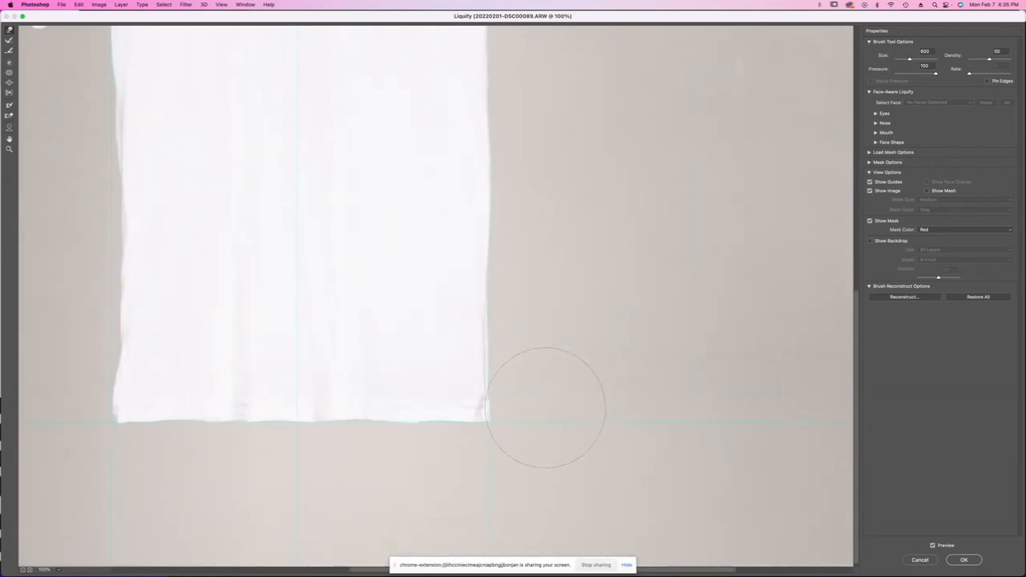
# Warp the lower corner of the hem on the shirt's right side out to the vertical guide.
pyautogui.moveTo(483, 412); pyautogui.dragTo(476, 412)
pyautogui.press('super+z')
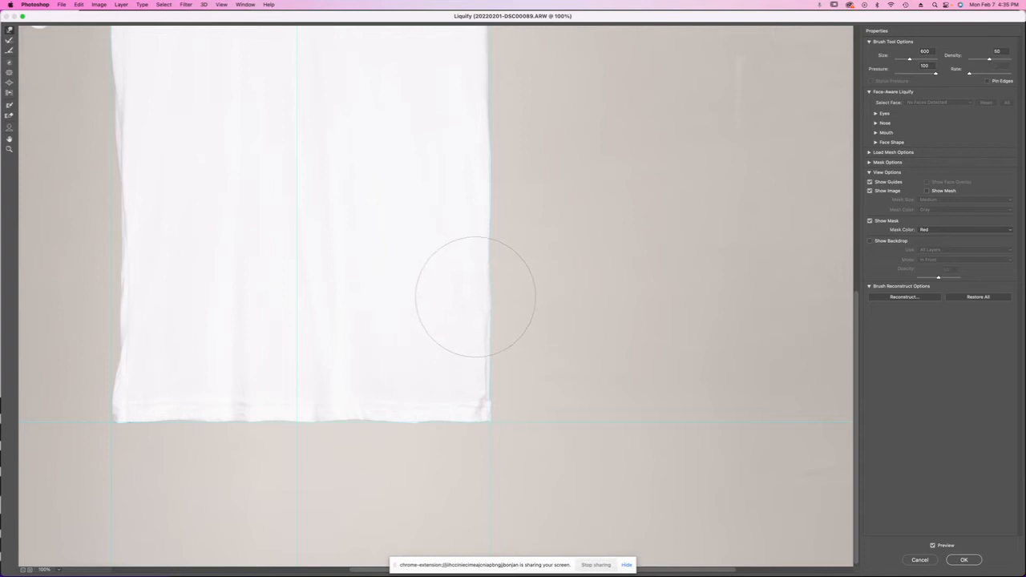
# Try to push the shirt's left side edge out to the vertical guide with the 600 brush, and undo it.
pyautogui.moveTo(137, 344)
pyautogui.mouseDown()
pyautogui.moveTo(140, 283)
pyautogui.moveTo(131, 274)
pyautogui.moveTo(117, 180)
pyautogui.mouseUp()
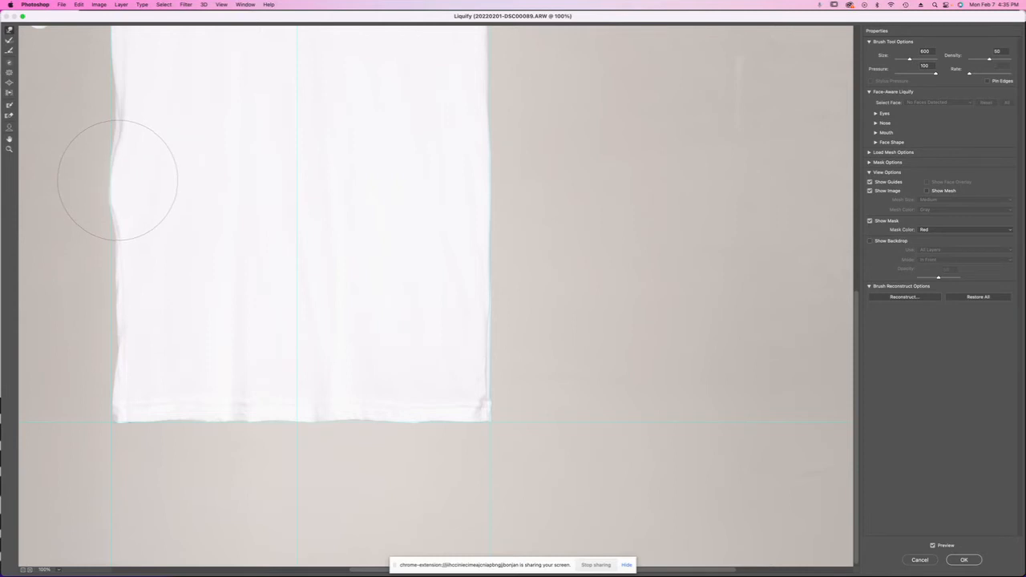
pyautogui.press('super+z')
pyautogui.press('super+z')
pyautogui.press('super+z')
pyautogui.press('super+z')
pyautogui.press('super+z')
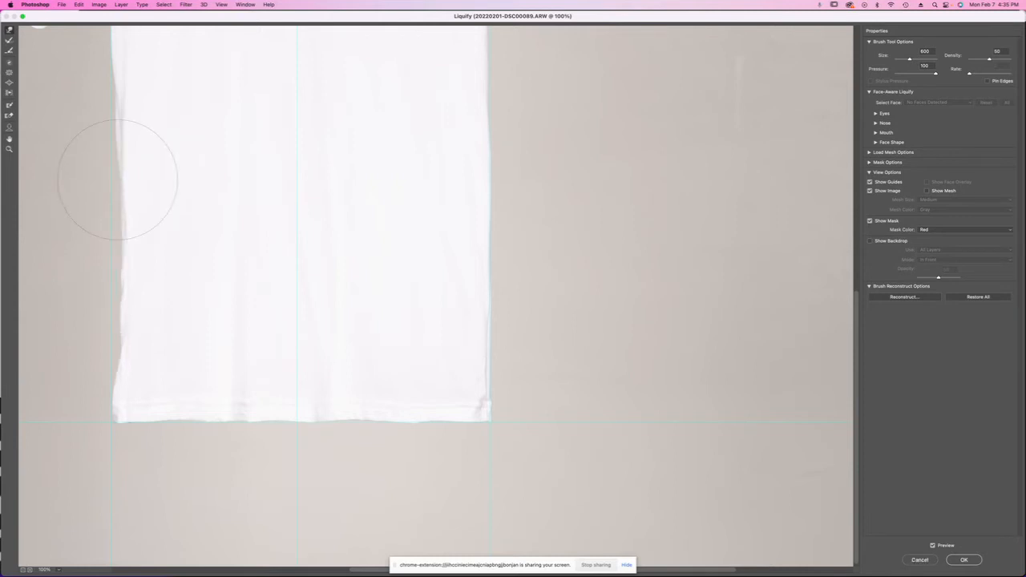
# Push the lower part of the shirt's left side edge out to the vertical guide with an enlarged warp brush.
pyautogui.press('super+minus')
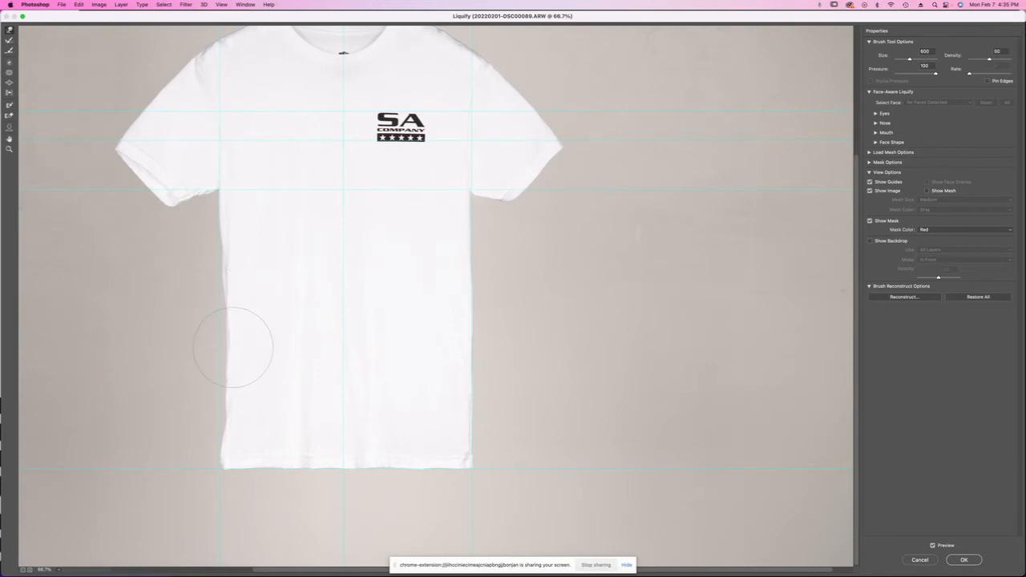
pyautogui.press(']')
pyautogui.press(']')
pyautogui.press(']')
pyautogui.press(']')
pyautogui.press(']')
pyautogui.press(']')
pyautogui.press(']')
pyautogui.moveTo(229, 369); pyautogui.dragTo(222, 370)
pyautogui.press('[')
pyautogui.press('[')
pyautogui.press('[')
pyautogui.press('[')
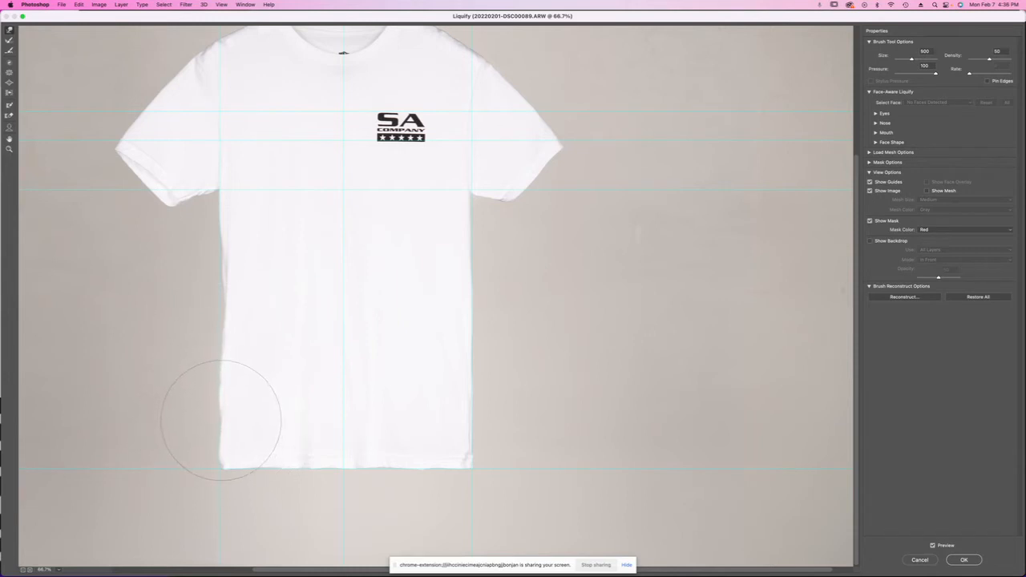
# Straighten the upper and middle parts of the shirt's left side edge along the guide with a brush size up to 1000.
pyautogui.press(']')
pyautogui.press(']')
pyautogui.moveTo(234, 305)
pyautogui.mouseDown()
pyautogui.moveTo(222, 305)
pyautogui.moveTo(230, 304)
pyautogui.mouseUp()
pyautogui.press('[')
pyautogui.moveTo(233, 253); pyautogui.dragTo(229, 254)
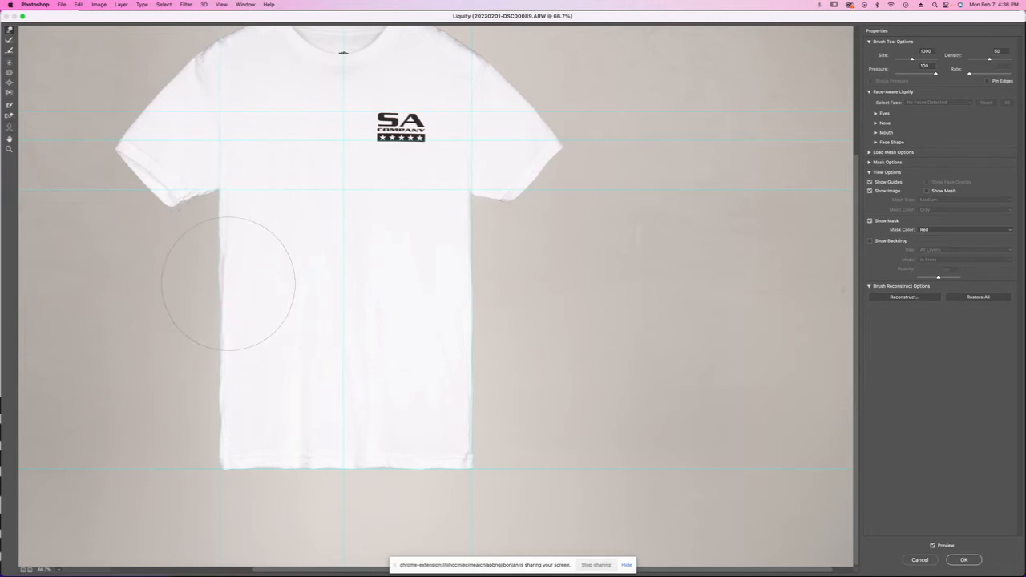
pyautogui.moveTo(226, 306); pyautogui.dragTo(223, 306)
# With the guides temporarily hidden, pull the lower corner of the right sleeve down using a brush size of 400.
pyautogui.click(894, 183)
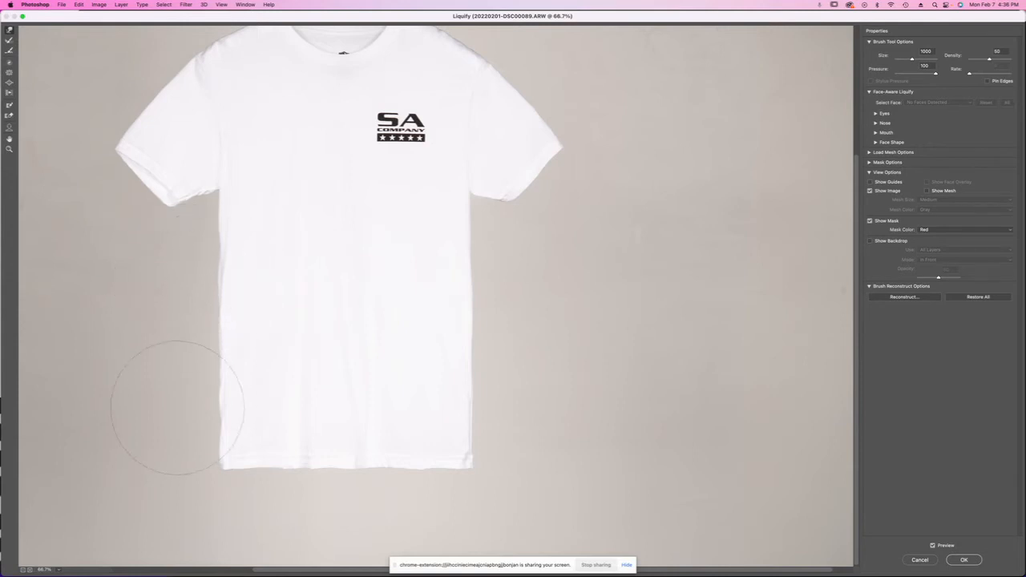
pyautogui.press('[')
pyautogui.press('[')
pyautogui.press('[')
pyautogui.press('[')
pyautogui.press('[')
pyautogui.press('[')
pyautogui.press('[')
pyautogui.moveTo(504, 198); pyautogui.dragTo(504, 203)
pyautogui.click(870, 183)
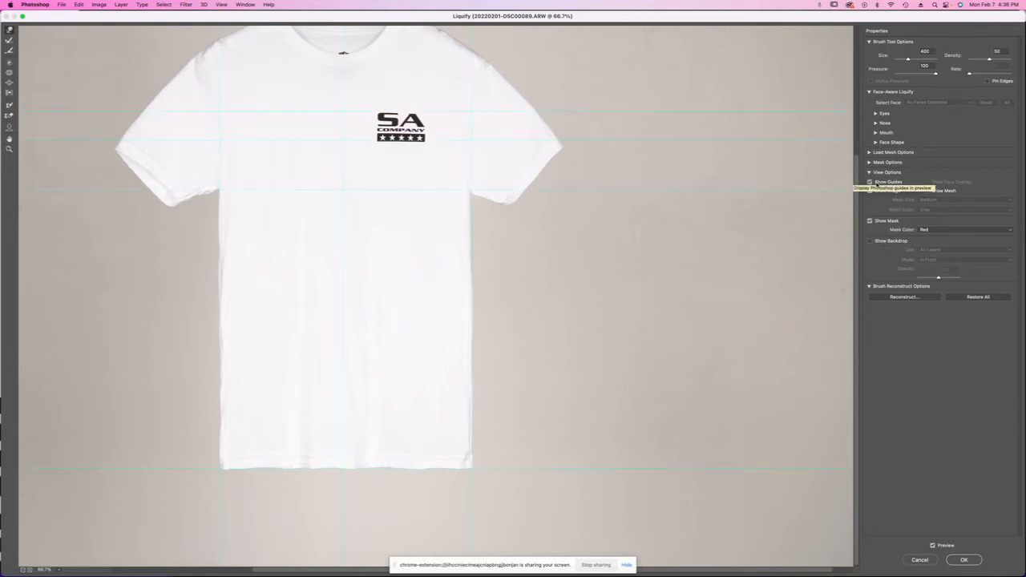
# Reduce the brush size to 175 for the left sleeve's hem corner and apply the Liquify changes.
pyautogui.press('[')
pyautogui.press('[')
pyautogui.press('[')
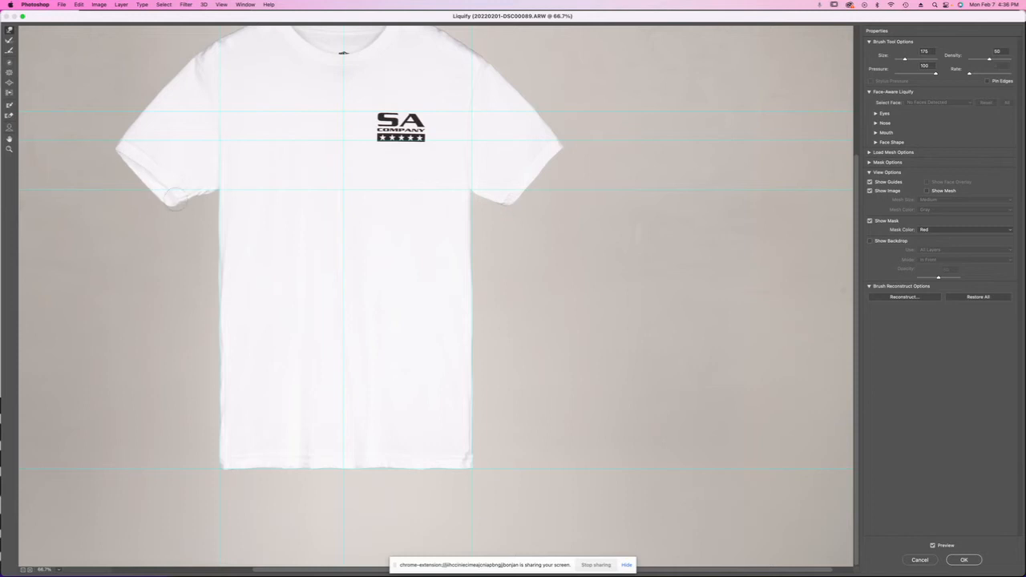
pyautogui.moveTo(337, 259)
pyautogui.mouseDown()
pyautogui.moveTo(311, 422)
pyautogui.moveTo(310, 254)
pyautogui.mouseUp()
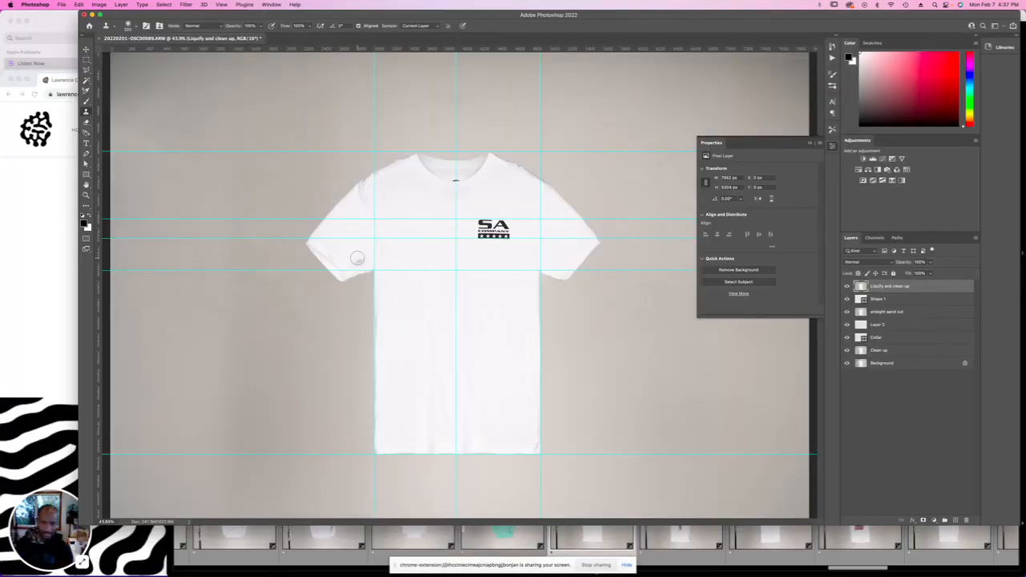
# Hide the guides and compare the shirt with and without the "Liquify and clean up" layer.
pyautogui.press('v')
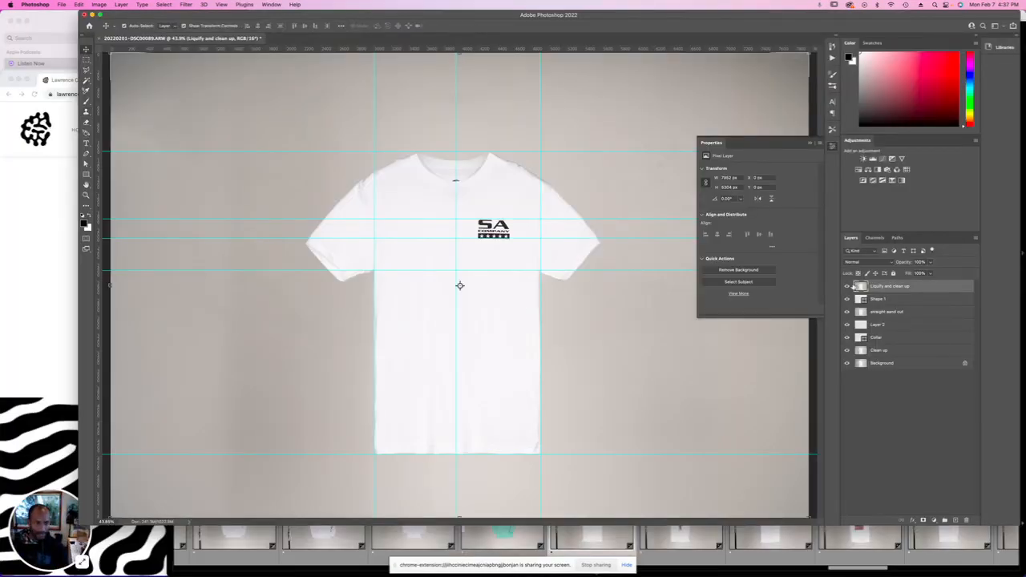
pyautogui.press('super+semicolon')
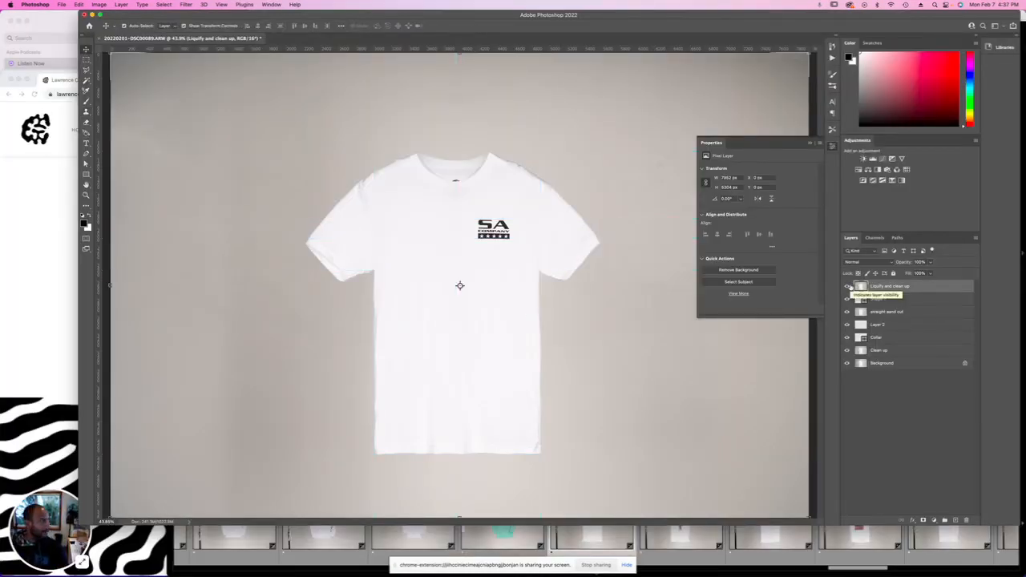
pyautogui.click(848, 288)
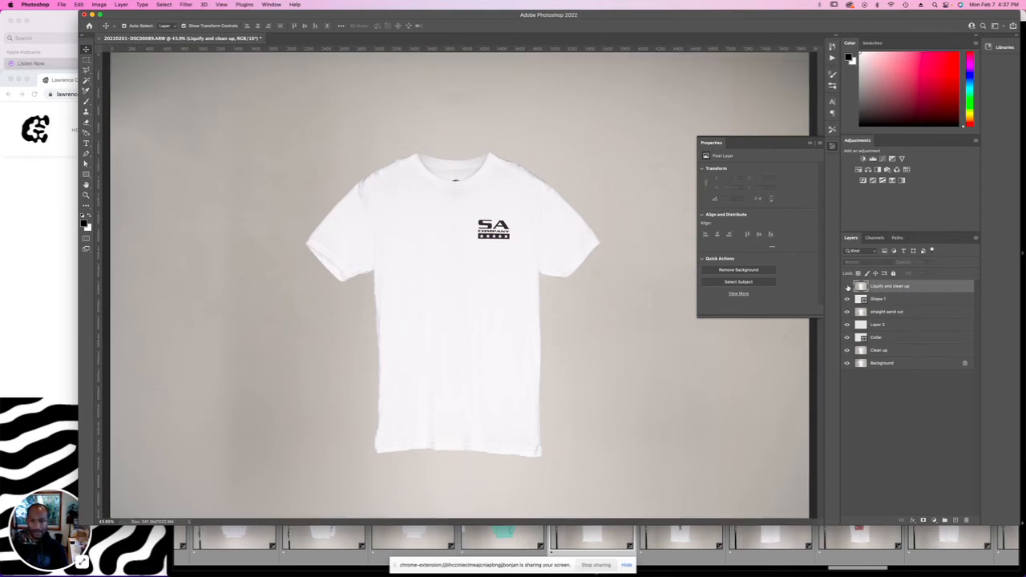
pyautogui.click(848, 288)
pyautogui.click(848, 287)
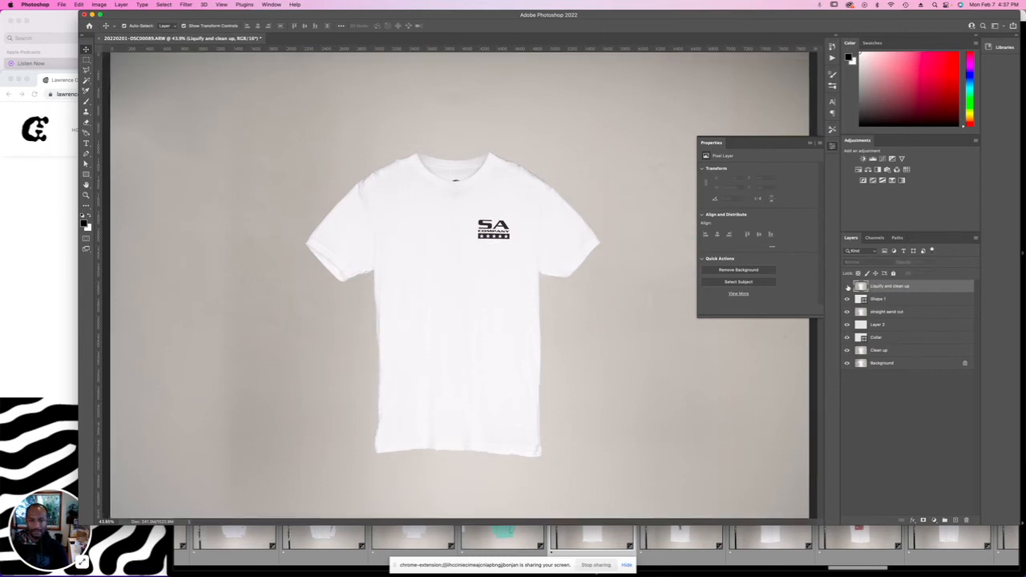
pyautogui.click(848, 287)
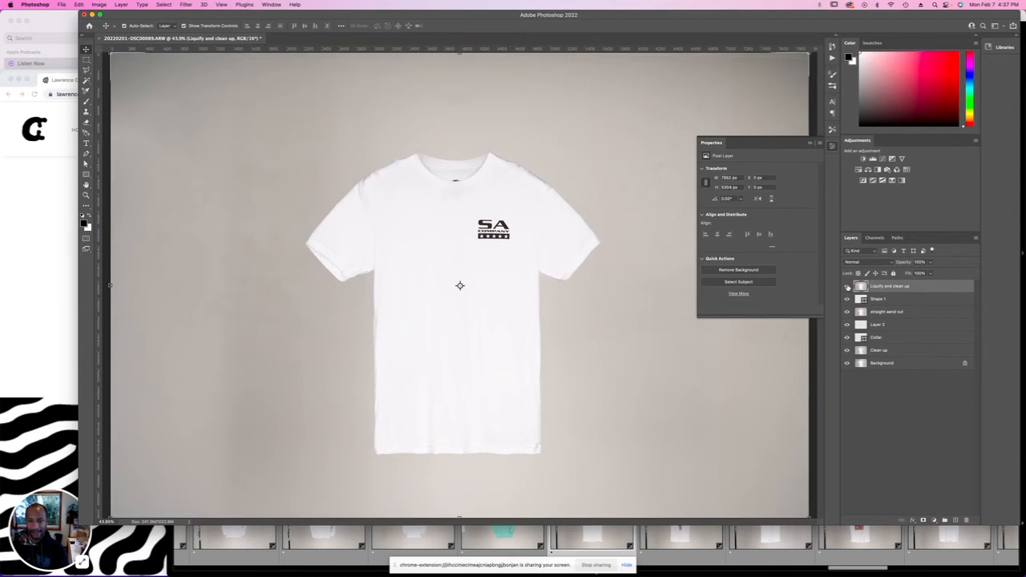
pyautogui.click(847, 288)
pyautogui.click(847, 288)
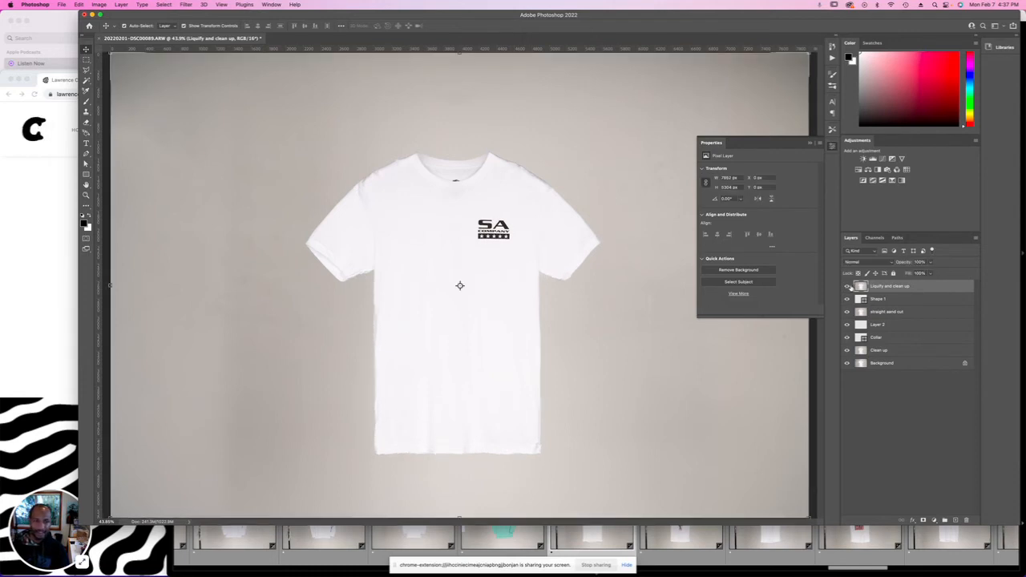
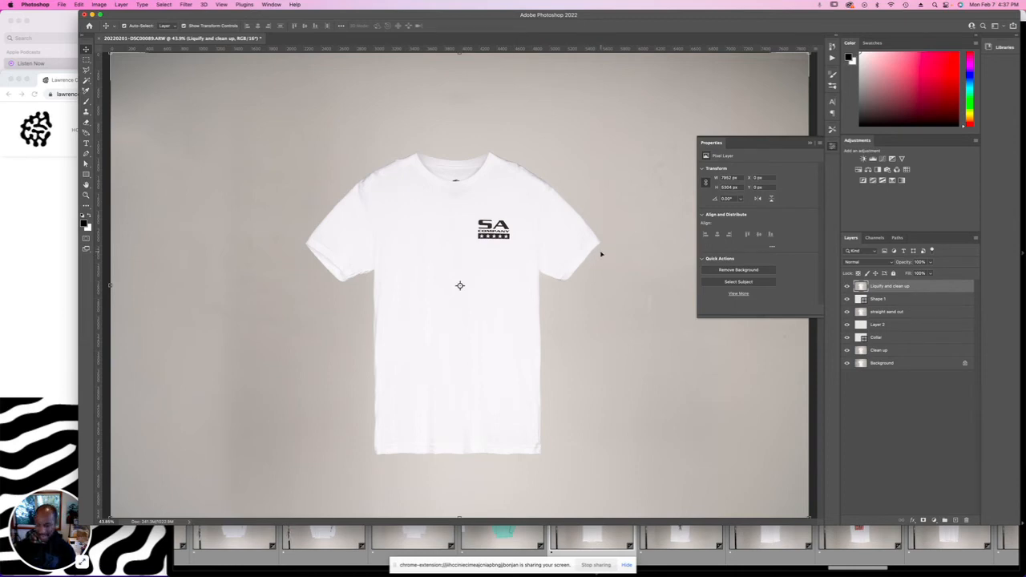
# Reopen the Liquify filter, push the right sleeve's cuff edge near its outer point outward with a brush size of 500, and apply it.
pyautogui.click(185, 4)
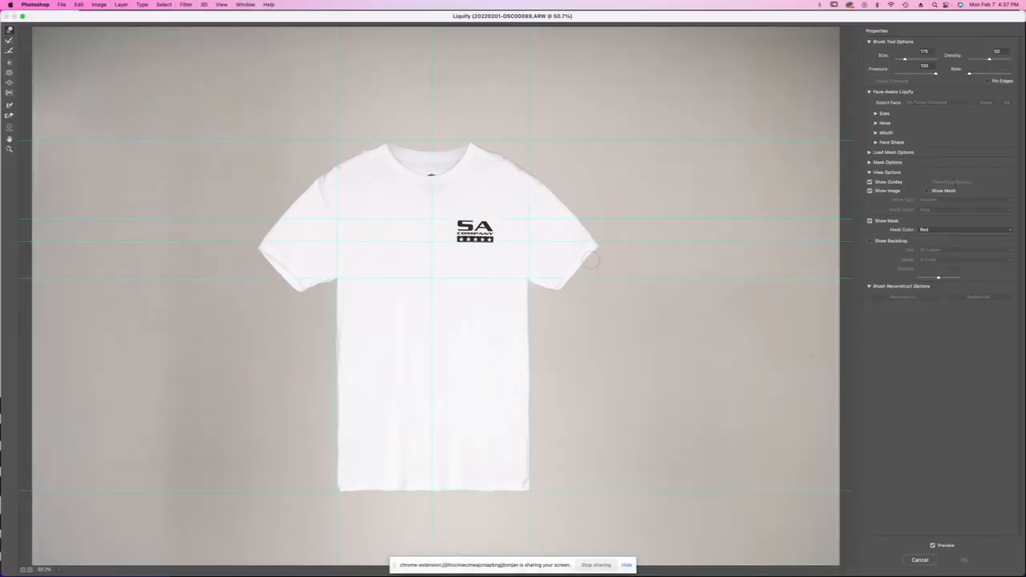
pyautogui.press(']')
pyautogui.press(']')
pyautogui.press(']')
pyautogui.press(']')
pyautogui.press(']')
pyautogui.press(']')
pyautogui.press(']')
pyautogui.press(']')
pyautogui.moveTo(585, 258); pyautogui.dragTo(599, 253)
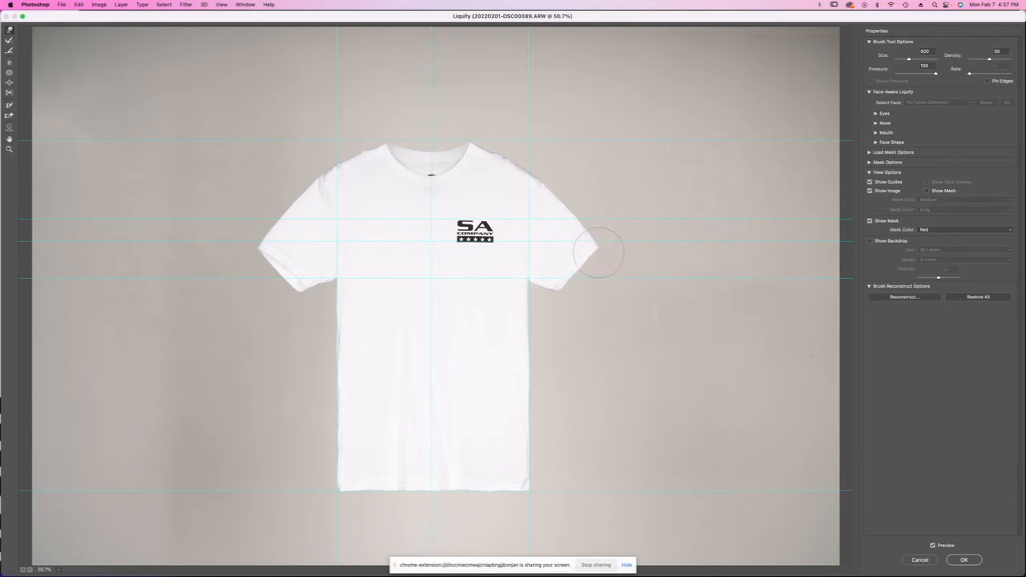
pyautogui.press('[')
pyautogui.press('[')
pyautogui.press('[')
pyautogui.press('[')
pyautogui.press('Return')
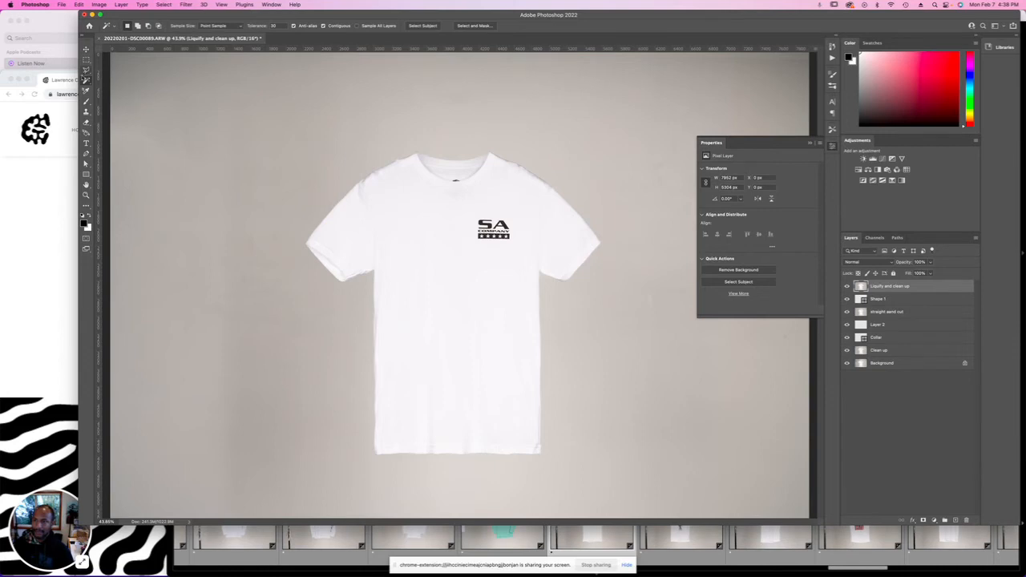
# Select the whole shirt with the Object Selection tool by framing it in a rectangle.
pyautogui.click(86, 81)
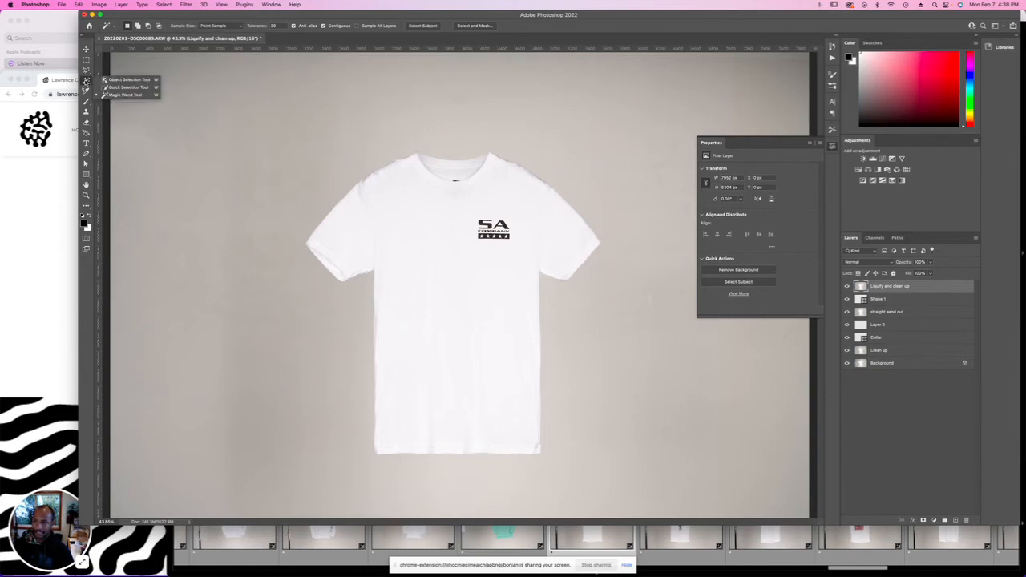
pyautogui.click(139, 82)
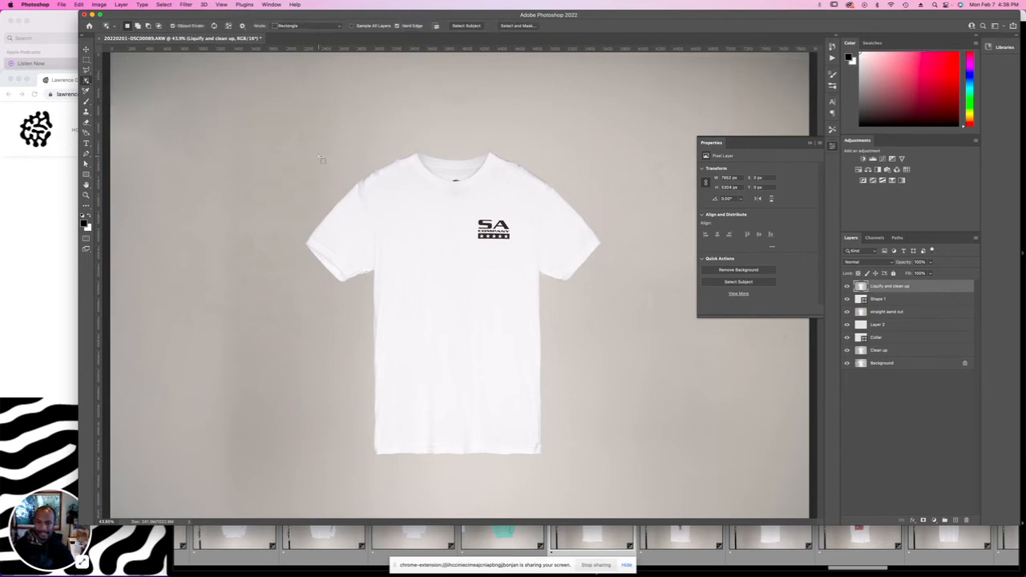
pyautogui.moveTo(307, 151); pyautogui.dragTo(611, 463)
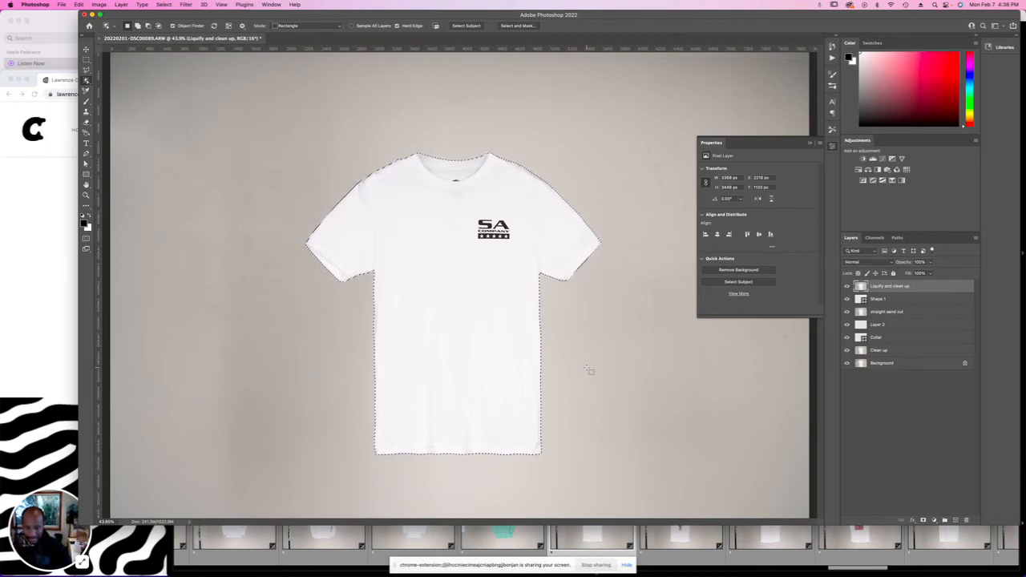
# Examine the selection edge around the collar, sleeves, sides and bottom hem at 100% zoom.
pyautogui.press('super+equal')
pyautogui.press('super+equal')
pyautogui.press('super+equal')
pyautogui.press('super+equal')
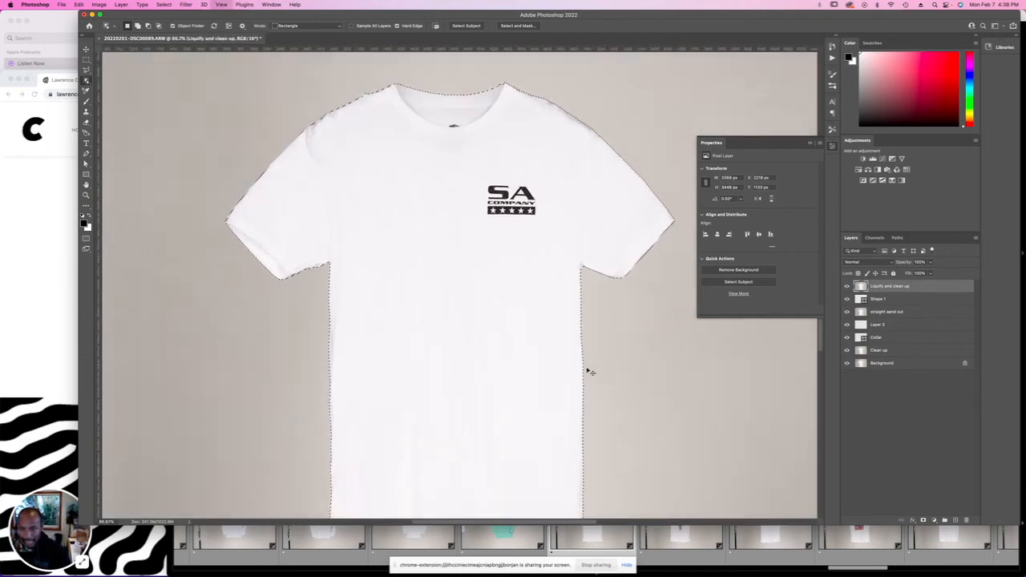
pyautogui.press('super+minus')
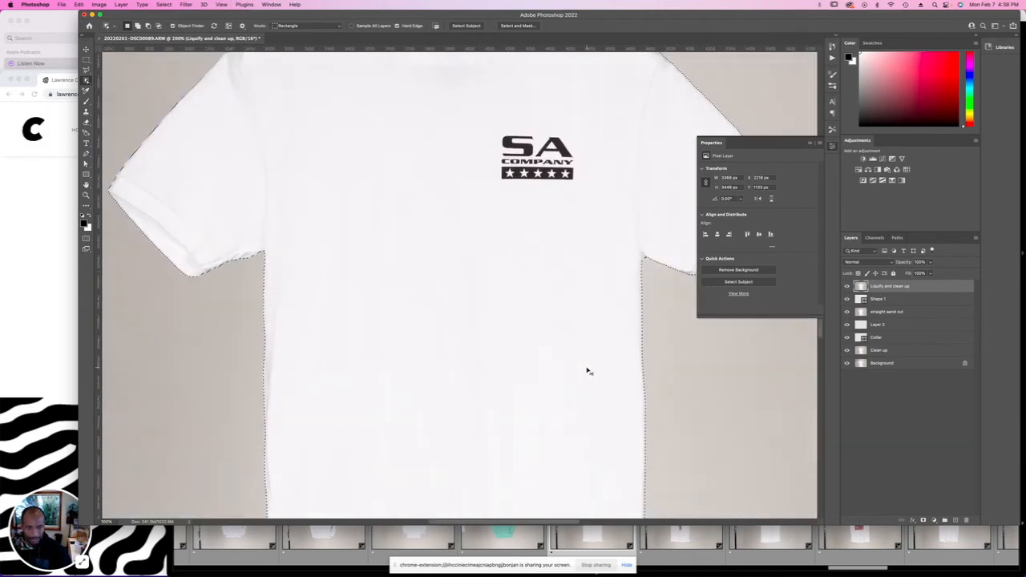
pyautogui.scroll(5, 588, 370)
pyautogui.hscroll(-5, 588, 369)
pyautogui.scroll(-4, 588, 370)
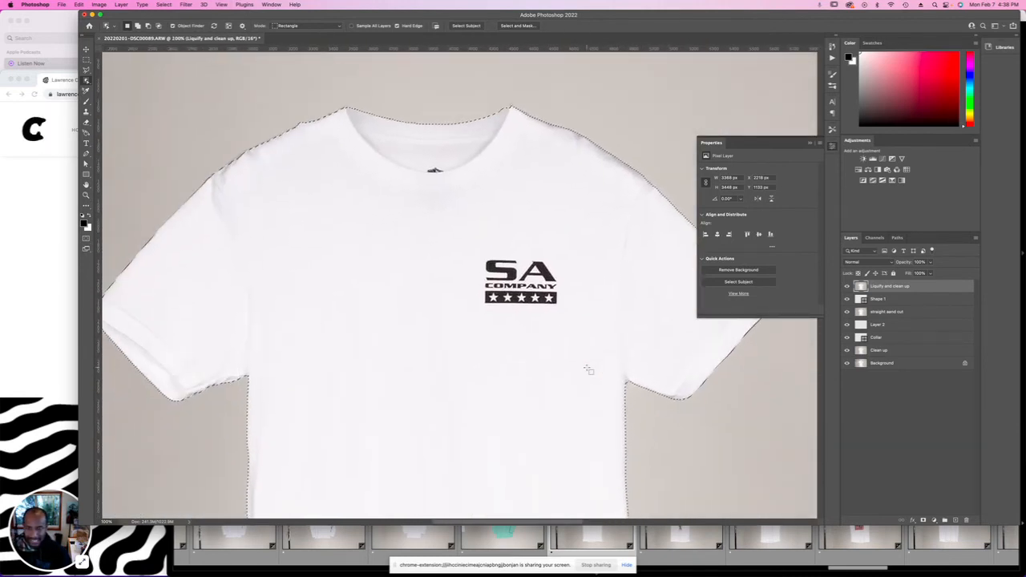
pyautogui.scroll(-6, 588, 369)
pyautogui.hscroll(-3, 588, 370)
pyautogui.scroll(-5, 589, 369)
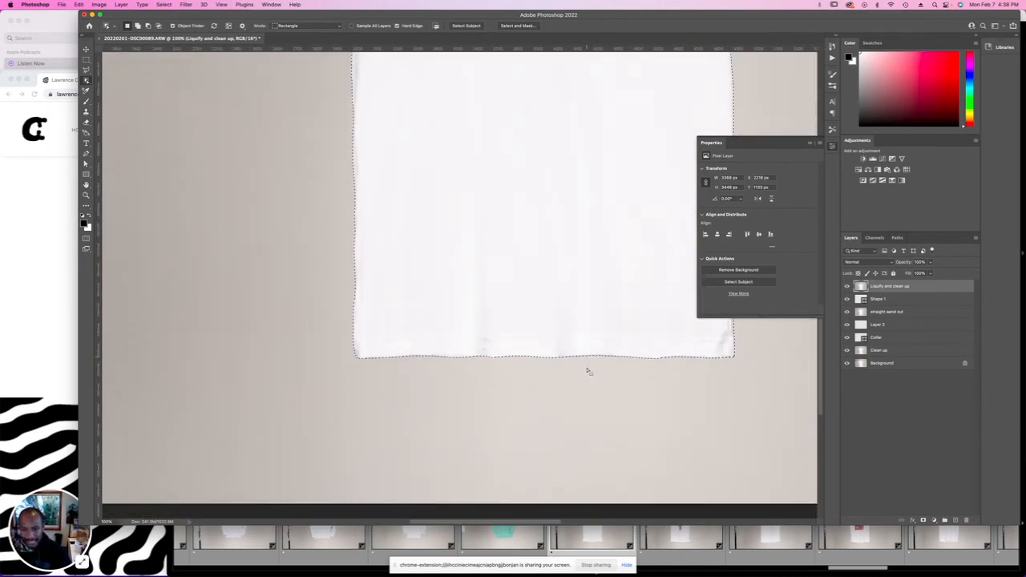
pyautogui.hscroll(4, 588, 369)
pyautogui.scroll(8, 588, 370)
pyautogui.hscroll(3, 588, 369)
pyautogui.hscroll(3, 588, 370)
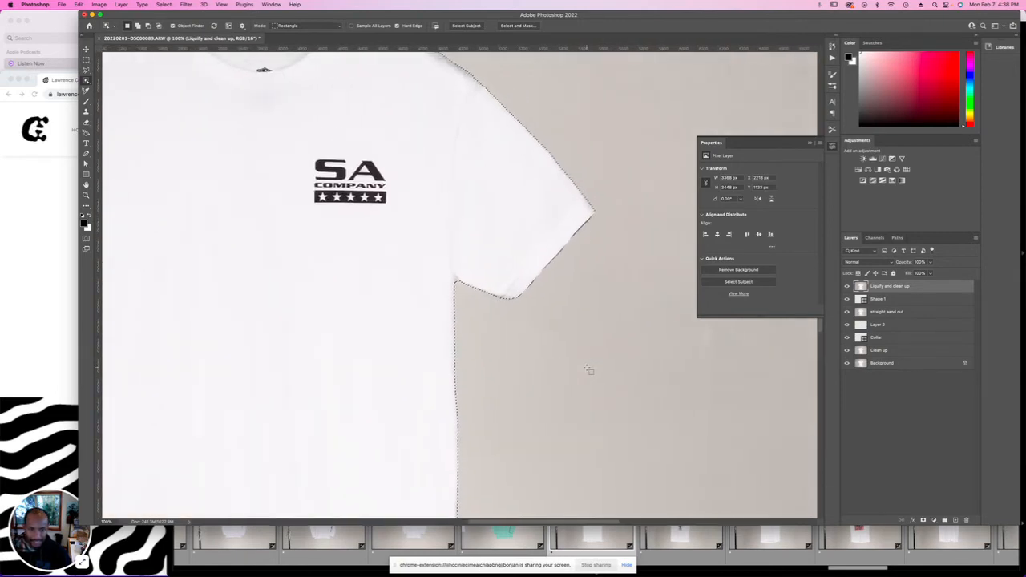
# Subtract the background sliver at the right underarm from the selection with the Polygonal Lasso tool.
pyautogui.press('super+plus')
pyautogui.press('super+plus')
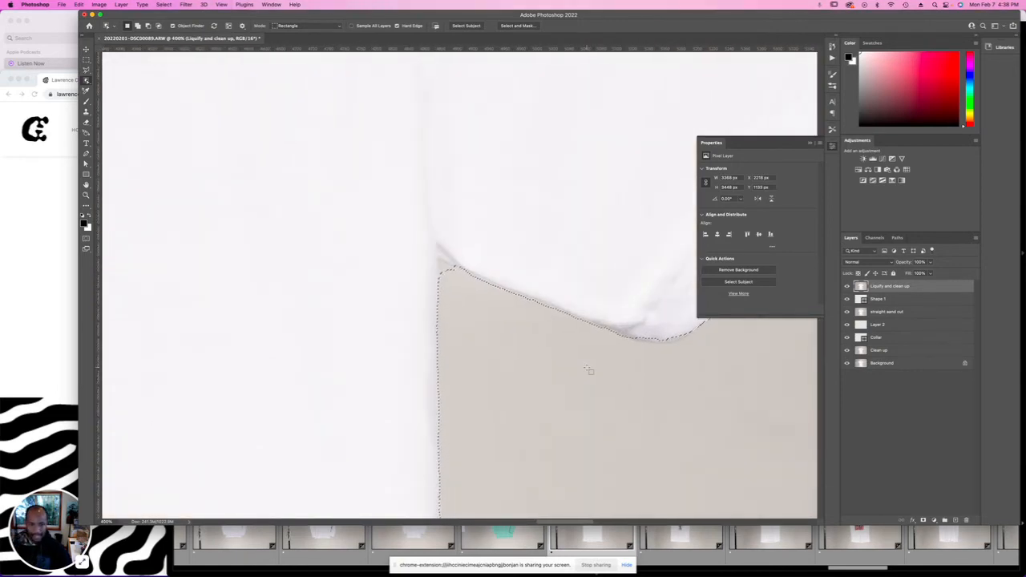
pyautogui.hscroll(-2, 506, 309)
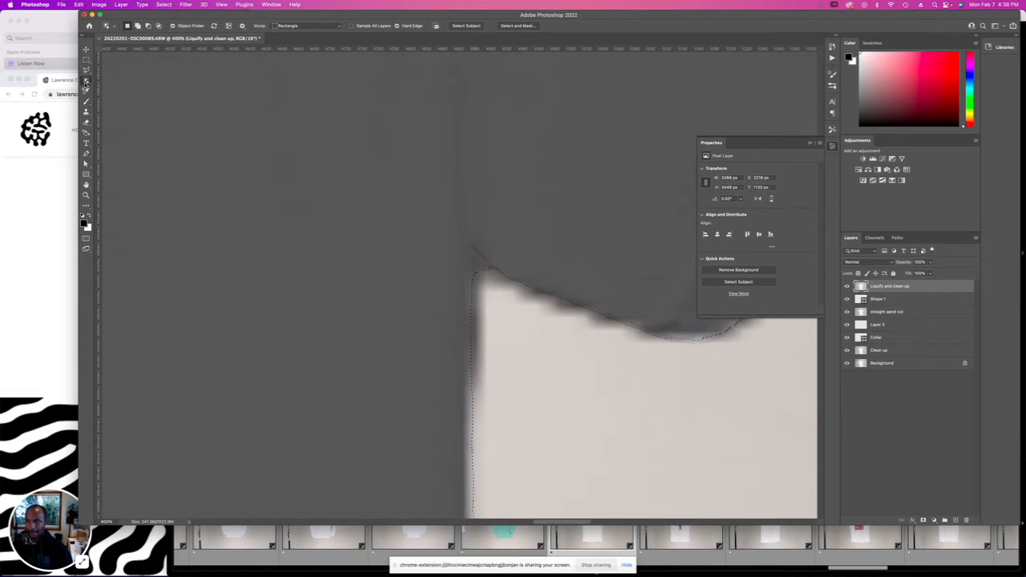
pyautogui.click(87, 70)
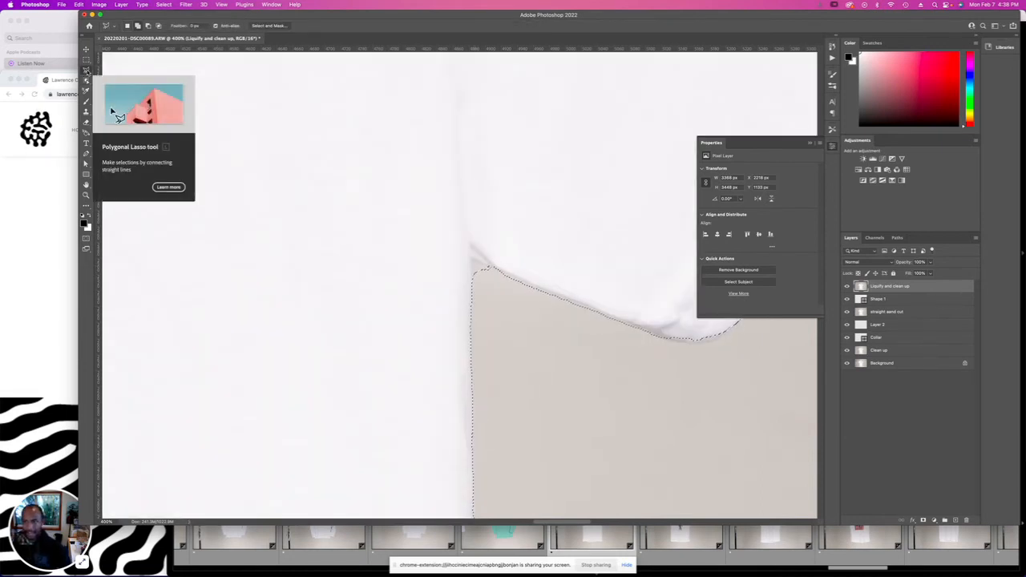
pyautogui.click(504, 275)
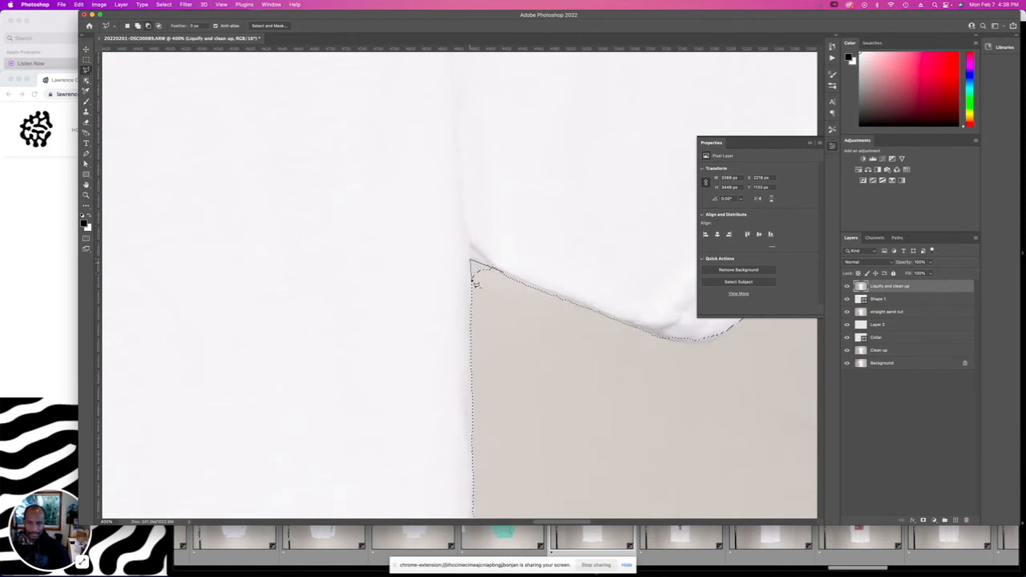
# Add the lower tip of the right sleeve cuff to the selection with the Polygonal Lasso tool.
pyautogui.hscroll(5, 533, 312)
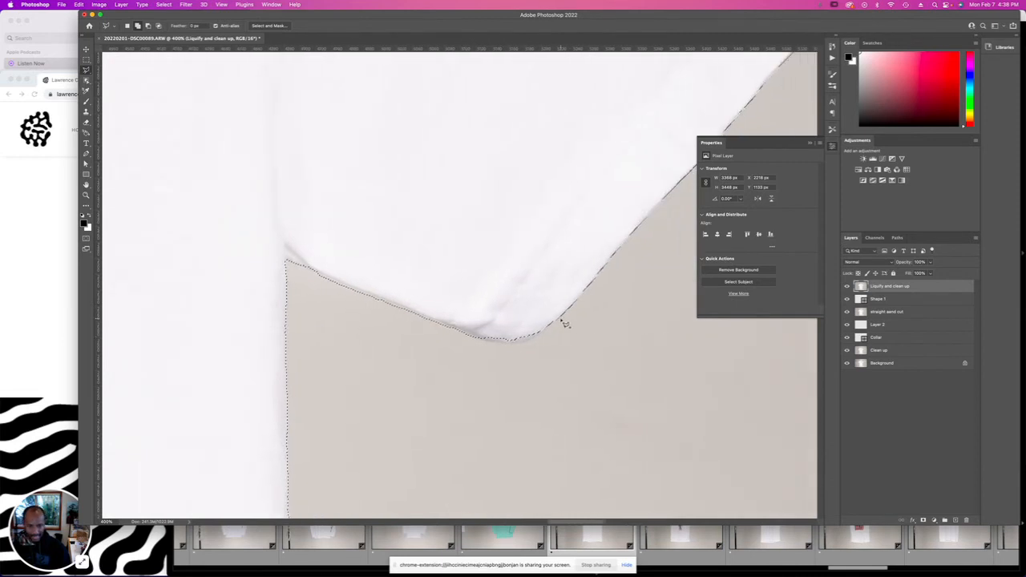
pyautogui.click(560, 317)
pyautogui.click(549, 328)
pyautogui.click(540, 334)
pyautogui.click(527, 340)
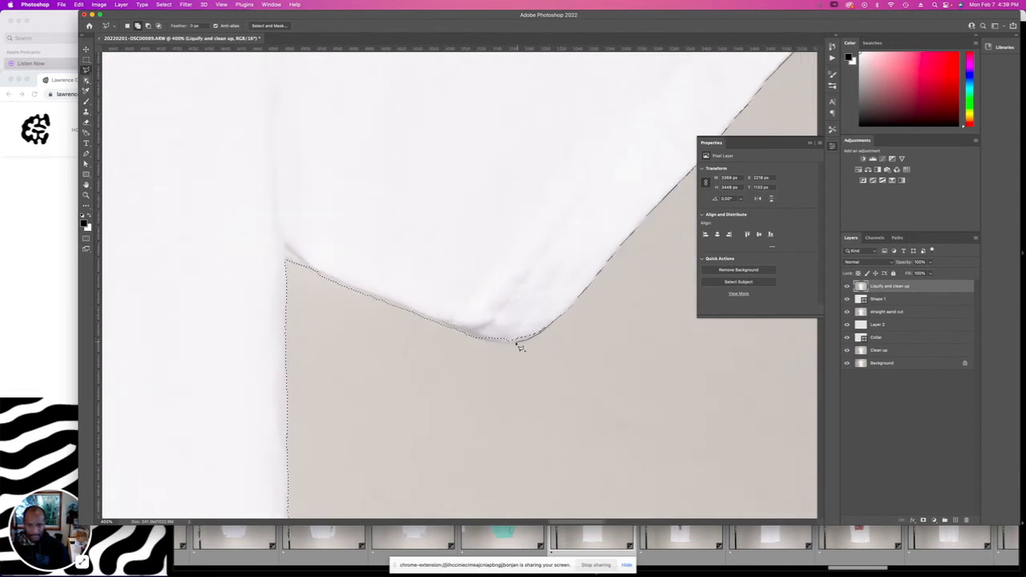
pyautogui.click(506, 345)
pyautogui.click(481, 340)
pyautogui.click(471, 336)
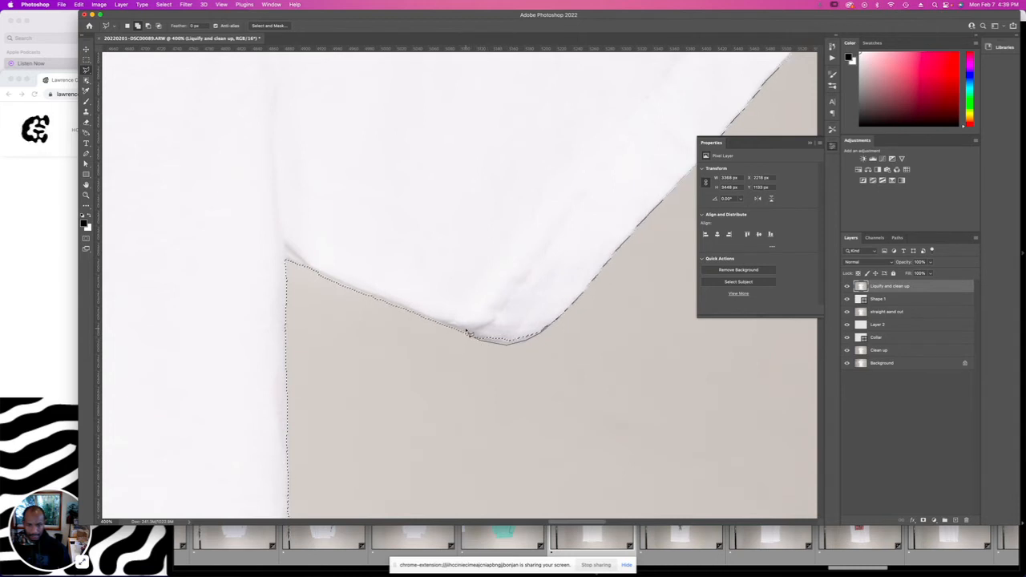
pyautogui.doubleClick(468, 327)
# Subtract the background sliver above the small dip on the right shoulder from the selection with the Polygonal Lasso tool.
pyautogui.scroll(1, 580, 234)
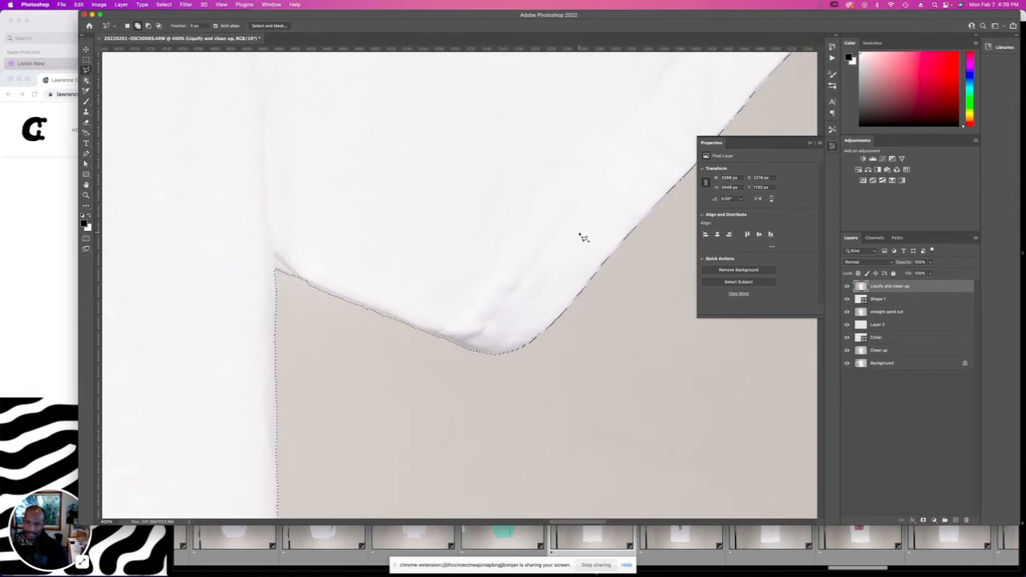
pyautogui.scroll(10, 582, 238)
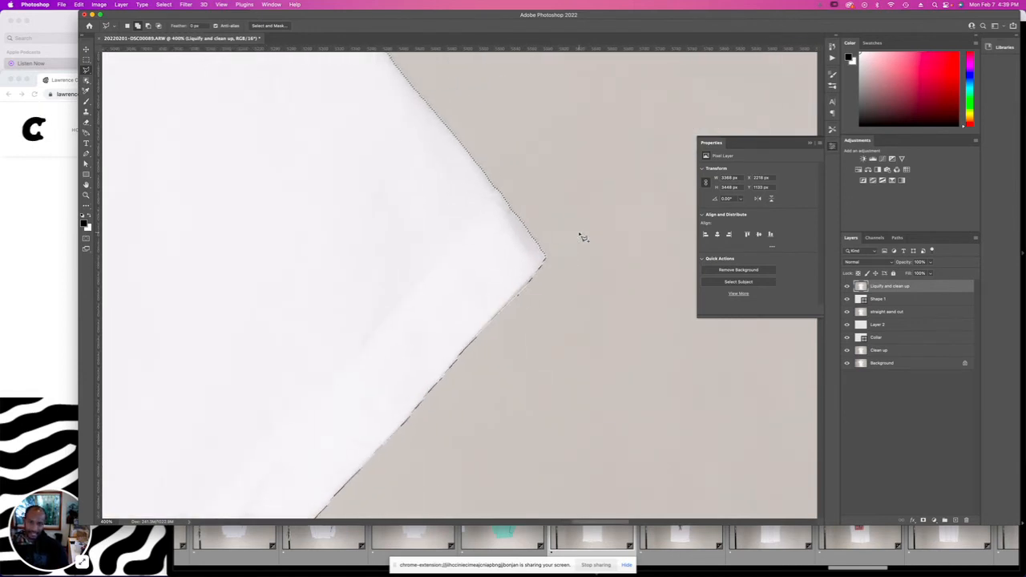
pyautogui.scroll(10, 583, 238)
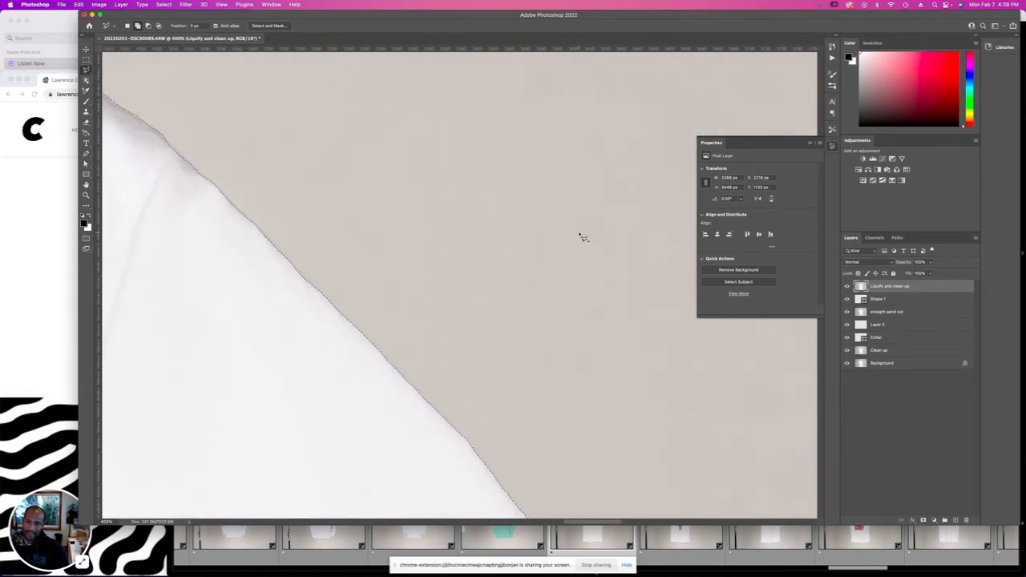
pyautogui.scroll(5, 583, 238)
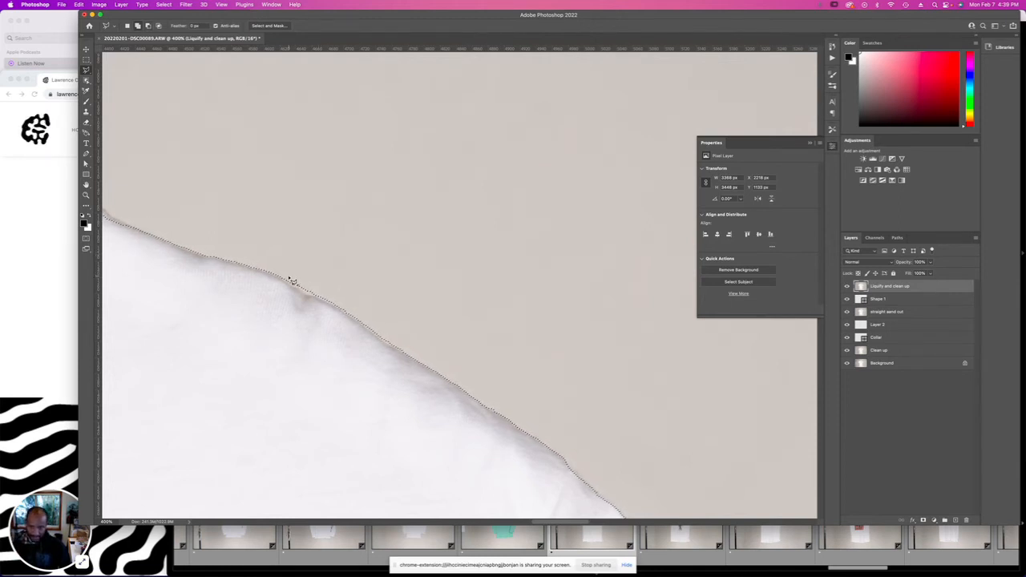
pyautogui.click(347, 283)
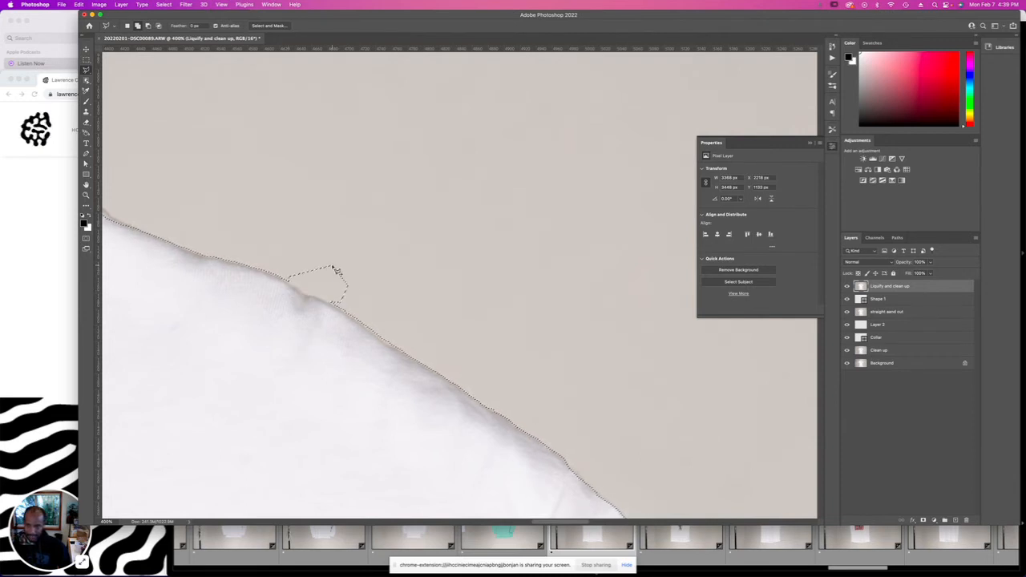
pyautogui.doubleClick(336, 271)
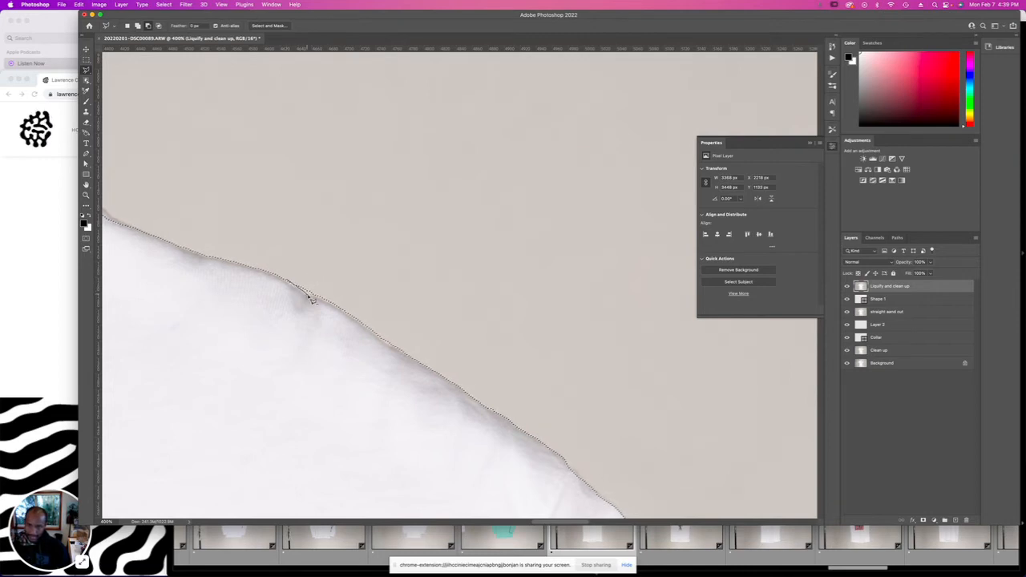
pyautogui.click(324, 290)
# Add the missing right collar peak to the selection and trim the excess background beside it along the back neckline.
pyautogui.hscroll(-15, 261, 257)
pyautogui.hscroll(20, 260, 256)
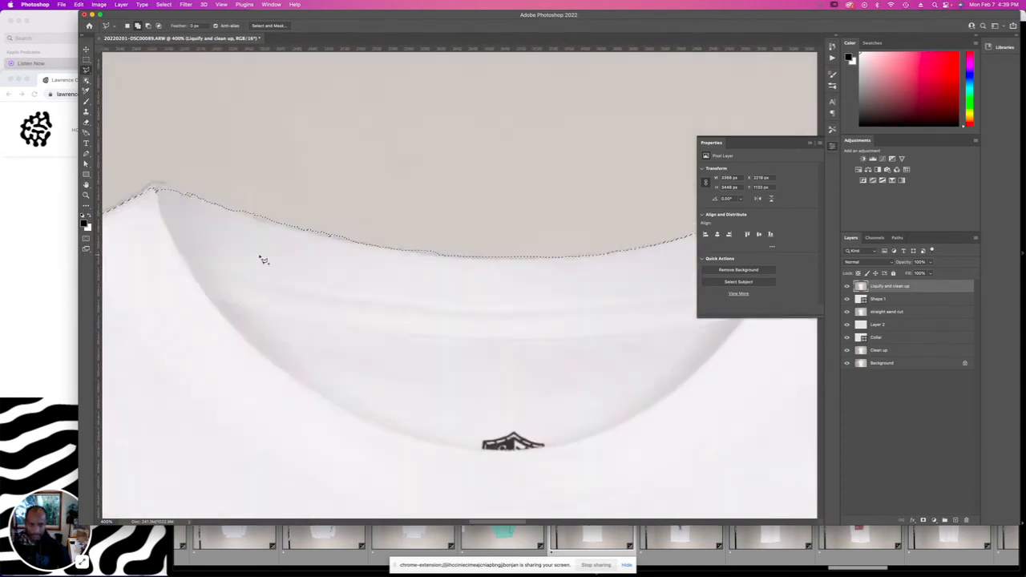
pyautogui.hscroll(-5, 260, 257)
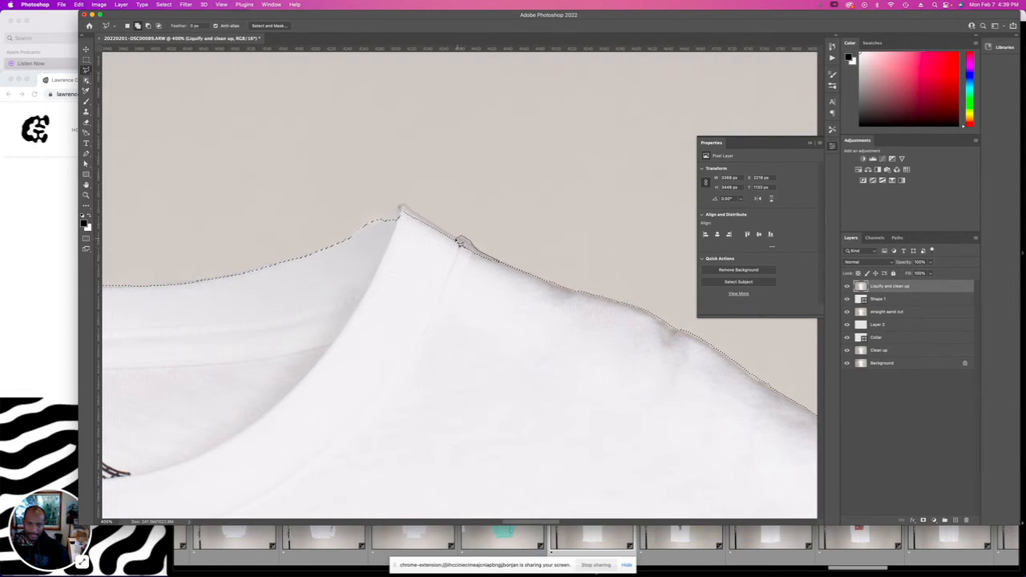
pyautogui.doubleClick(471, 280)
pyautogui.click(462, 241)
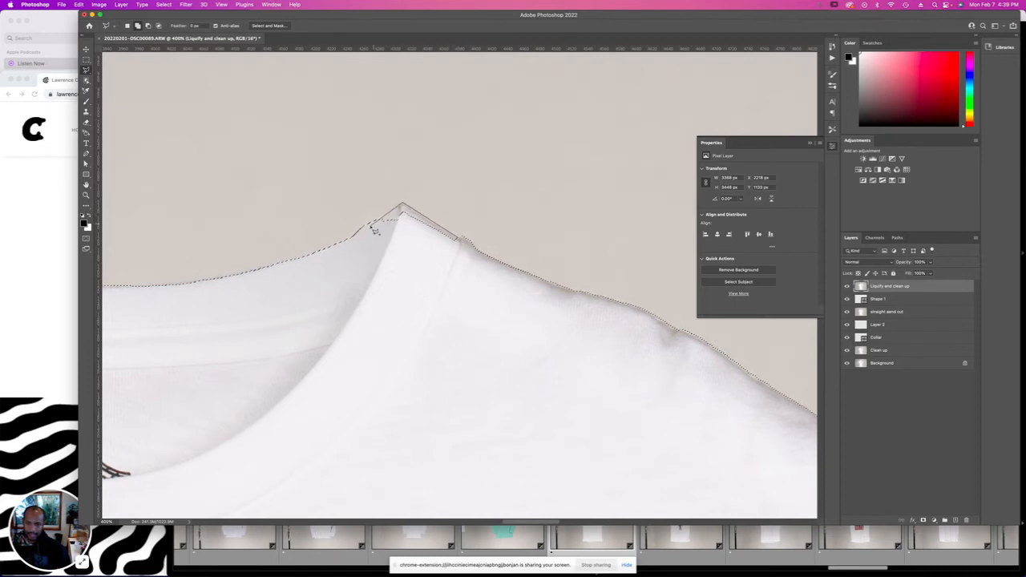
pyautogui.doubleClick(375, 242)
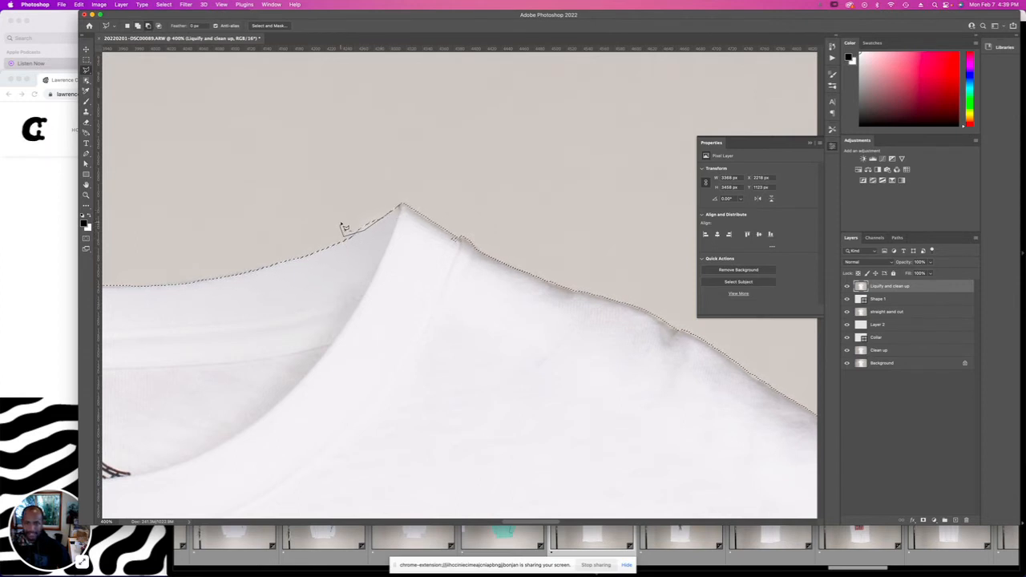
pyautogui.doubleClick(355, 210)
# Trim background from the selection along the left half of the back neckline, and add the left collar peak to it.
pyautogui.hscroll(-1, 412, 227)
pyautogui.hscroll(-5, 417, 230)
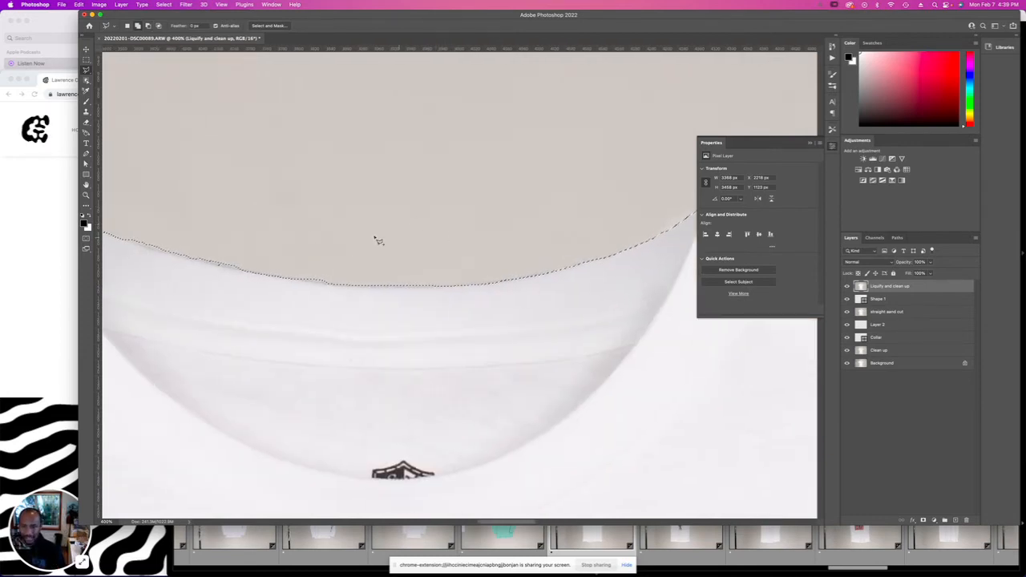
pyautogui.hscroll(-3, 378, 238)
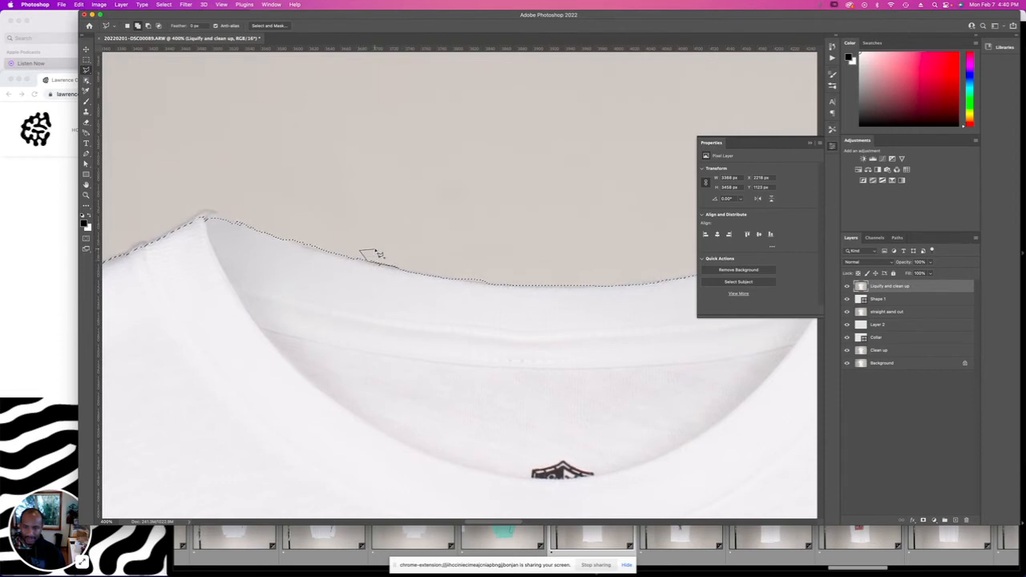
pyautogui.keyDown('alt'); pyautogui.click(402, 270); pyautogui.keyUp('alt')
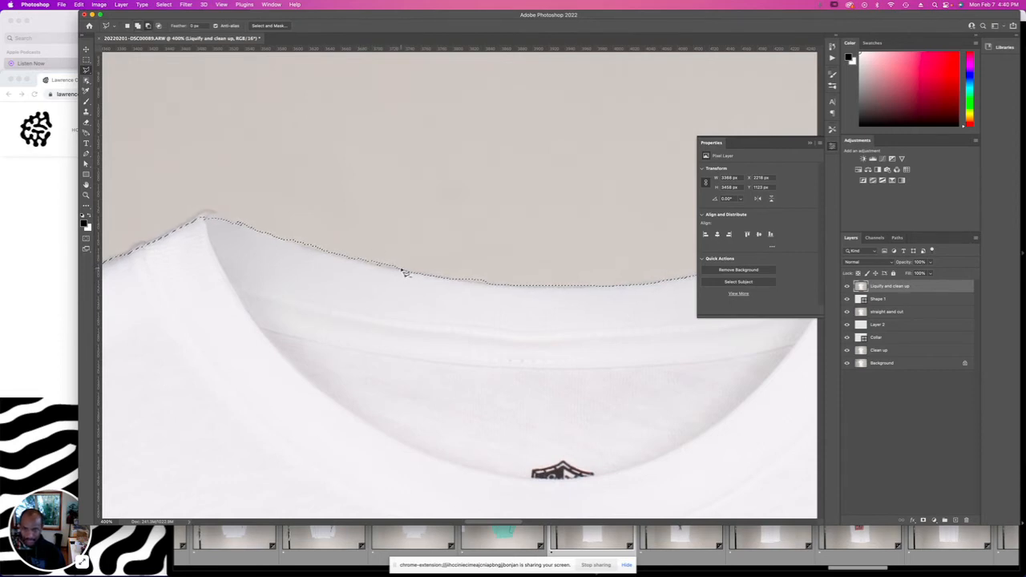
pyautogui.moveTo(381, 270)
pyautogui.mouseDown()
pyautogui.moveTo(357, 251)
pyautogui.moveTo(270, 241)
pyautogui.moveTo(341, 259)
pyautogui.moveTo(294, 247)
pyautogui.mouseUp()
pyautogui.click(284, 240)
pyautogui.click(276, 231)
pyautogui.doubleClick(323, 231)
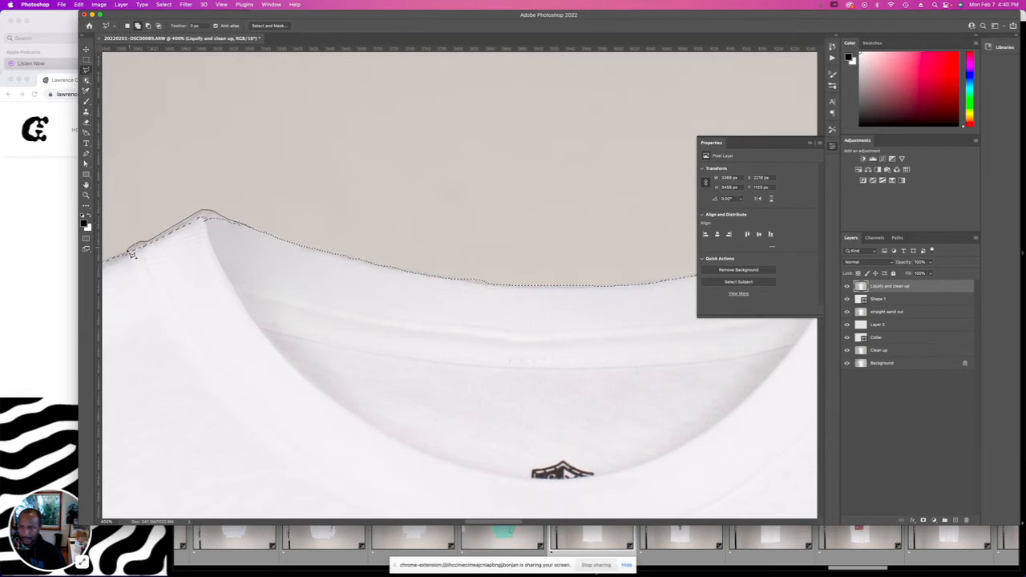
pyautogui.hscroll(-5, 136, 270)
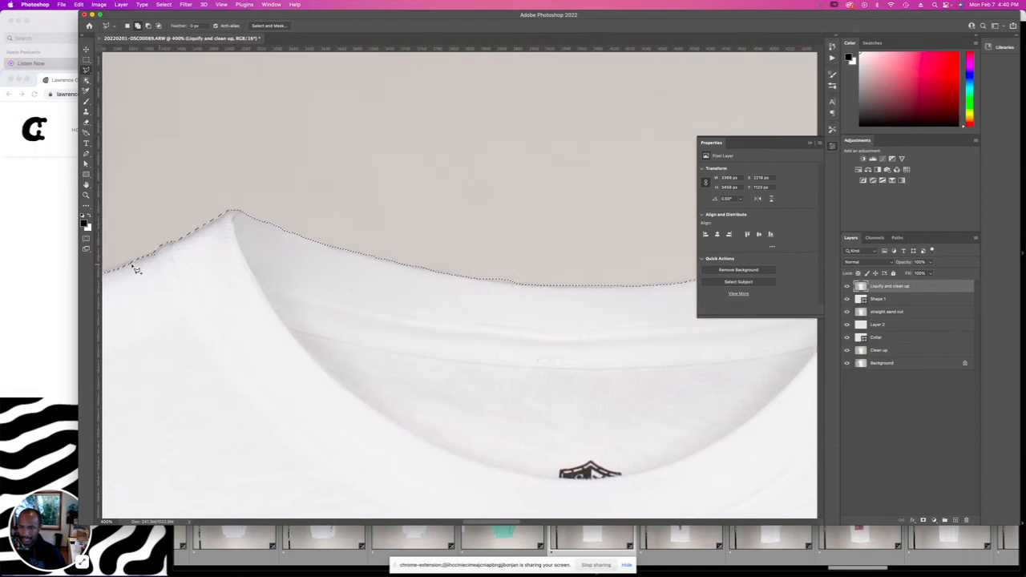
# Add the missing fabric strip along the left shoulder, from the collar down to the upper sleeve, to the selection with the Polygonal Lasso tool.
pyautogui.click(355, 254)
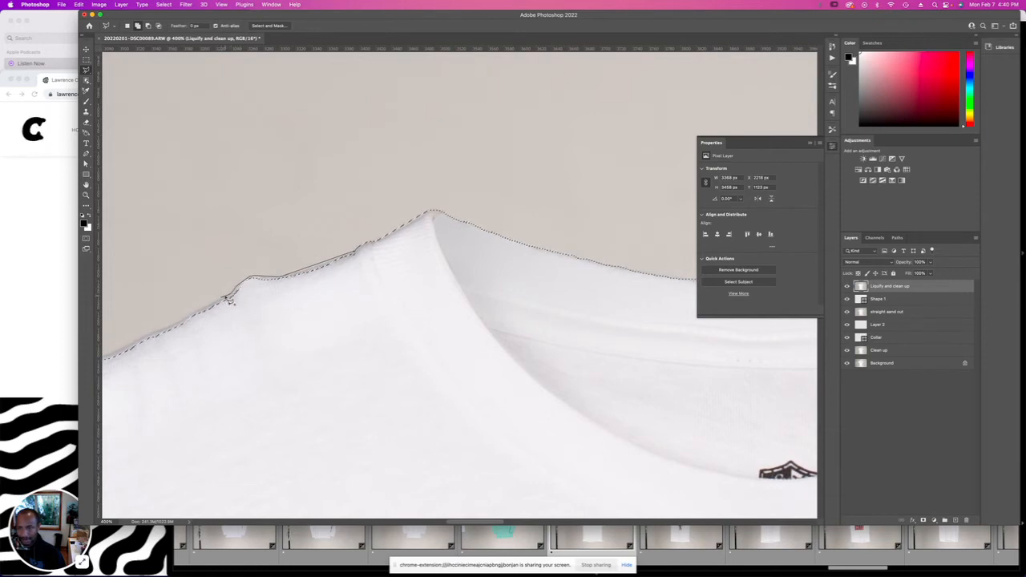
pyautogui.hscroll(-3, 226, 298)
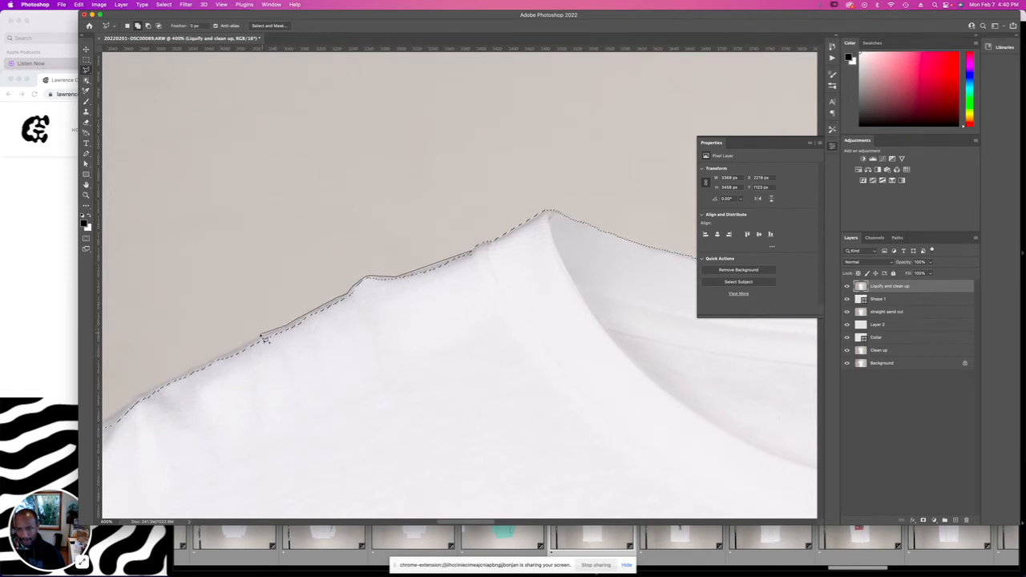
pyautogui.hscroll(-3, 259, 339)
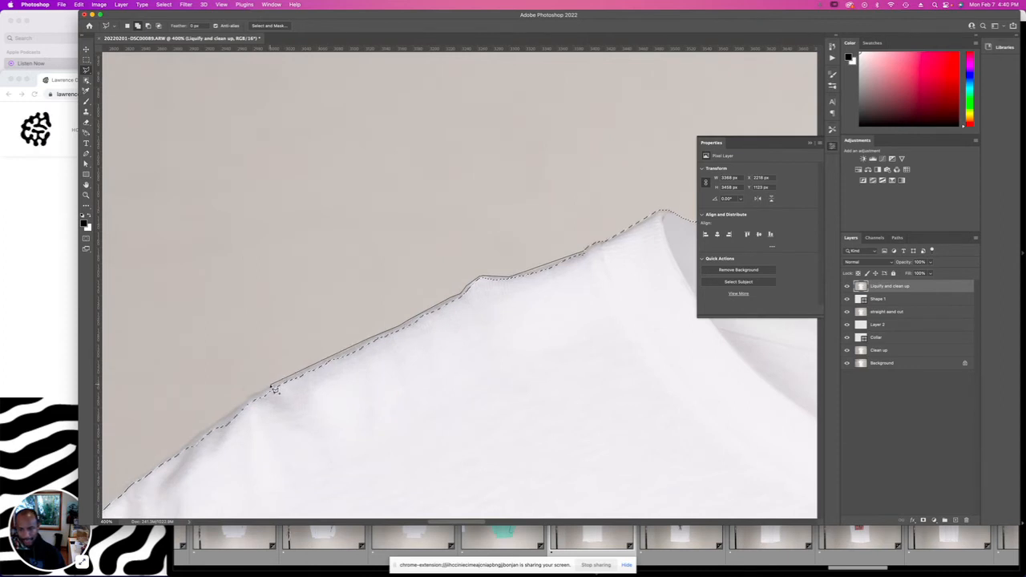
pyautogui.hscroll(-3, 272, 385)
pyautogui.scroll(-2, 273, 385)
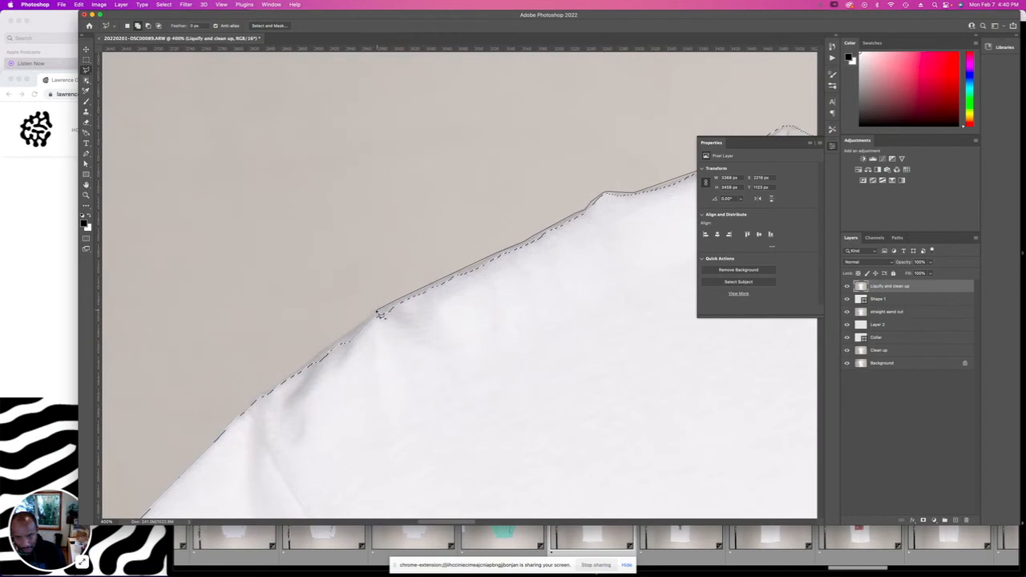
pyautogui.click(373, 313)
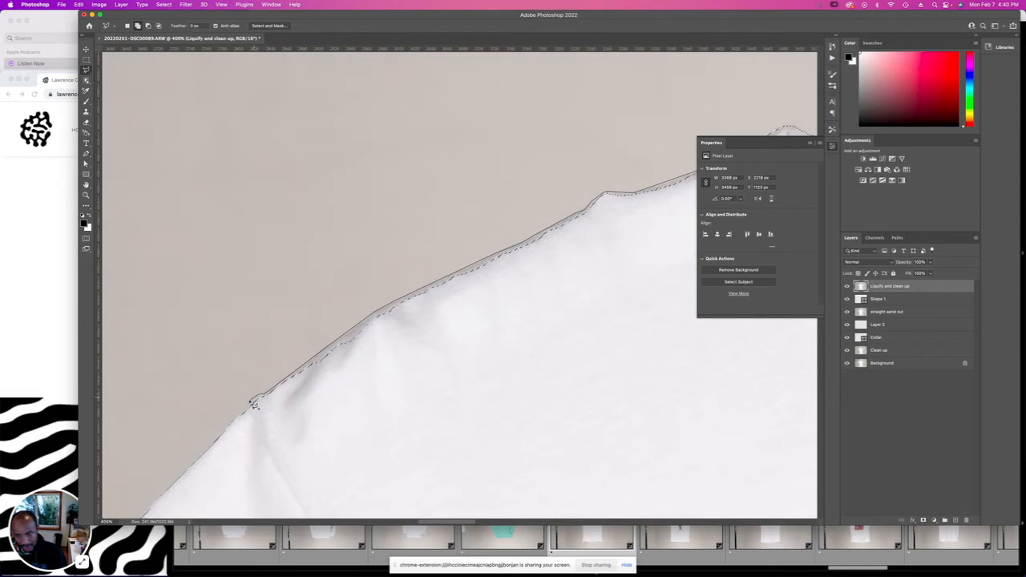
pyautogui.click(227, 425)
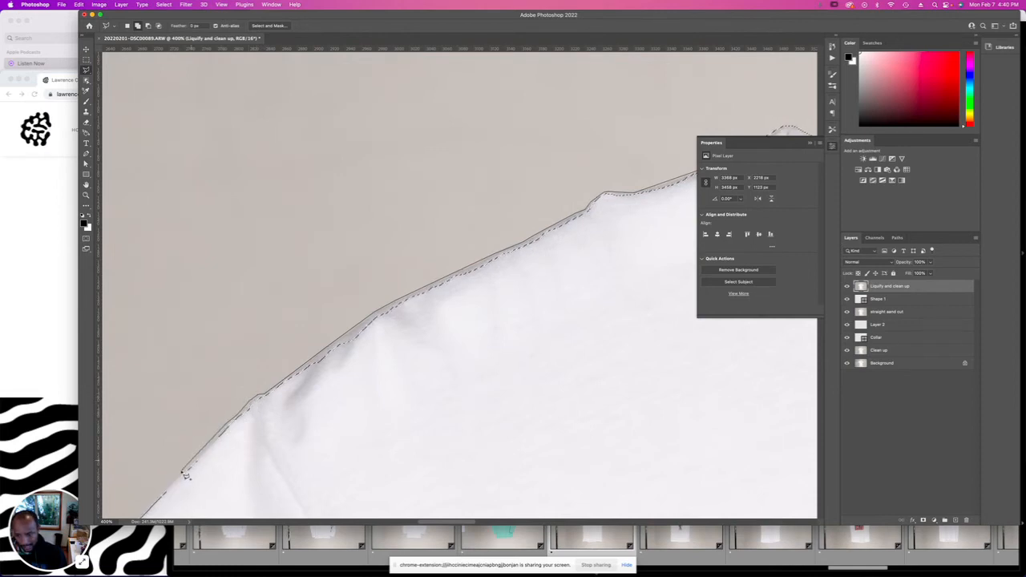
pyautogui.scroll(-3, 182, 472)
pyautogui.hscroll(-2, 183, 471)
pyautogui.scroll(-3, 183, 472)
pyautogui.hscroll(-3, 183, 471)
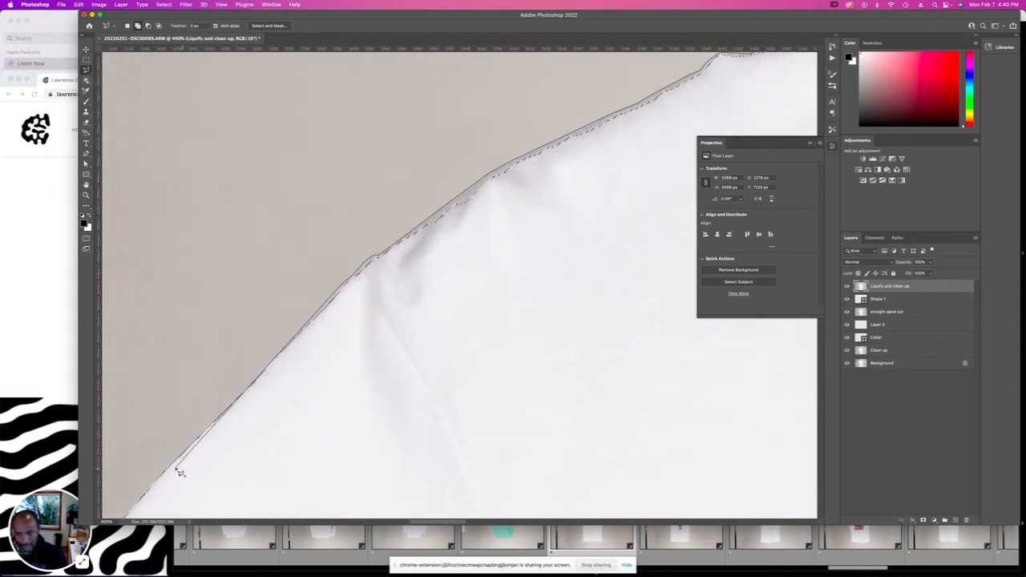
pyautogui.click(172, 469)
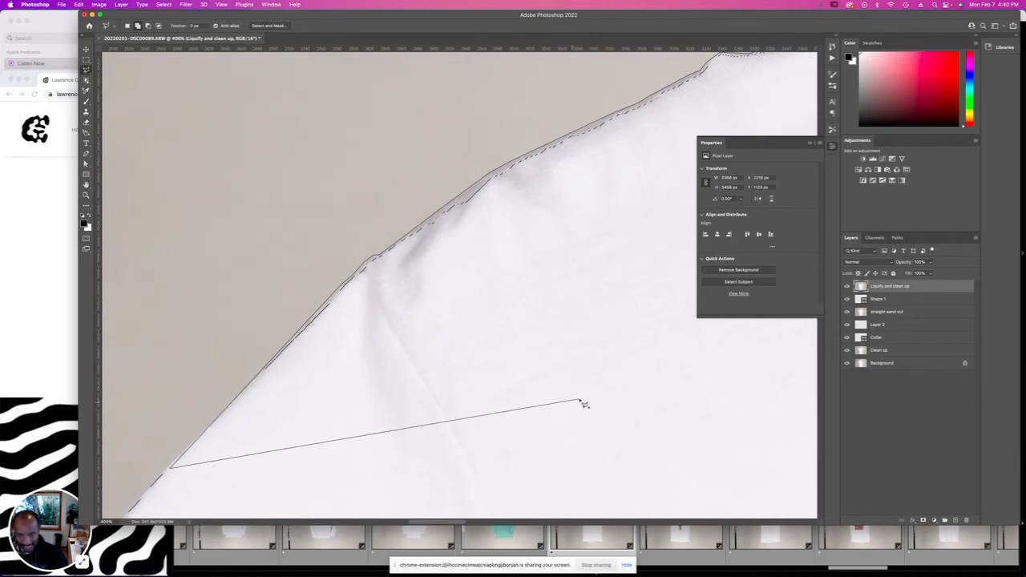
pyautogui.hscroll(5, 582, 404)
pyautogui.scroll(3, 583, 404)
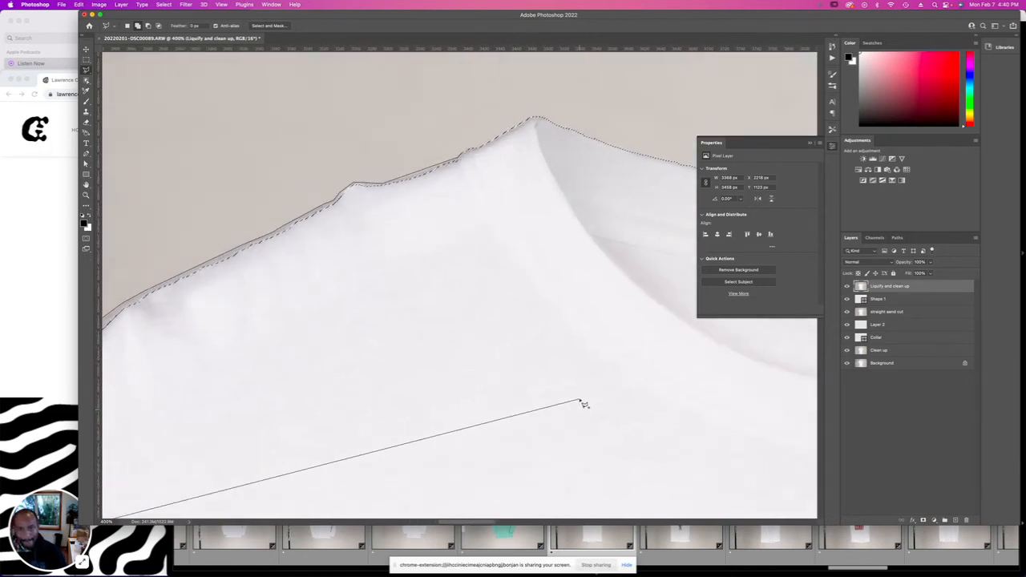
pyautogui.press('Escape')
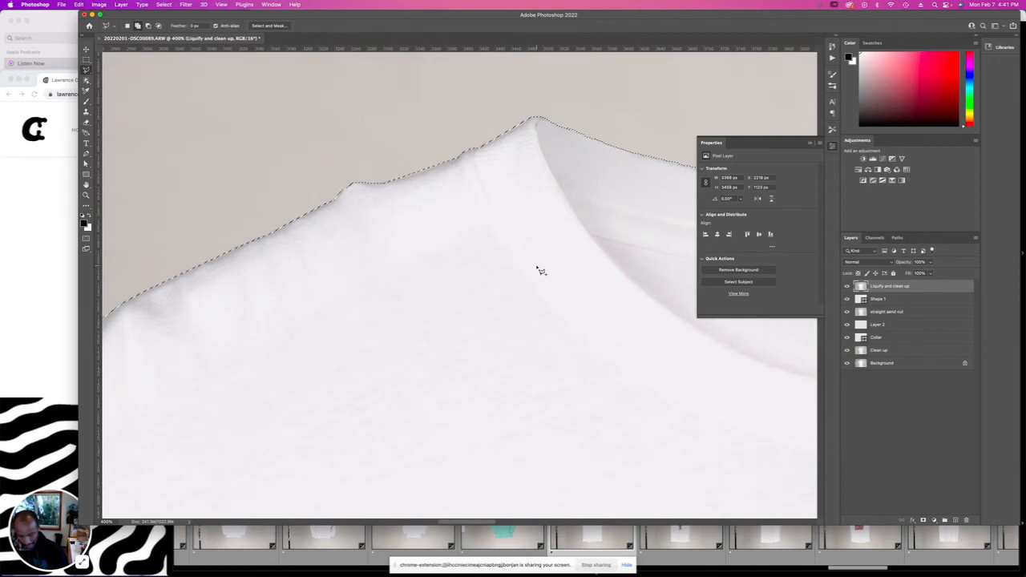
# Refine the selection around the shirt's lower-left hem corner, and check the bottom hem and the whole shirt outline.
pyautogui.press('super+minus')
pyautogui.scroll(-10, 538, 271)
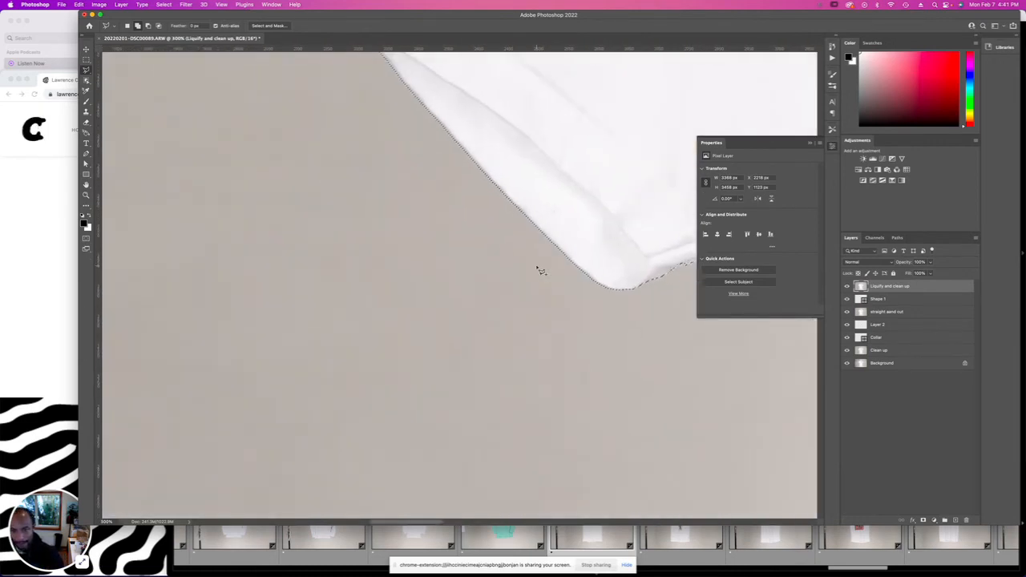
pyautogui.hscroll(-3, 539, 271)
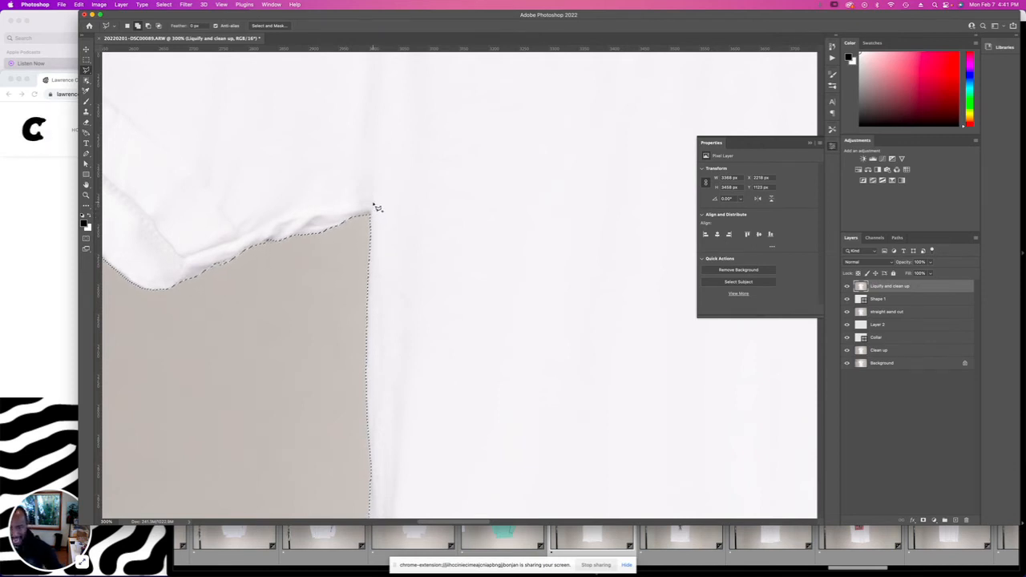
pyautogui.scroll(-6, 374, 206)
pyautogui.scroll(-3, 380, 294)
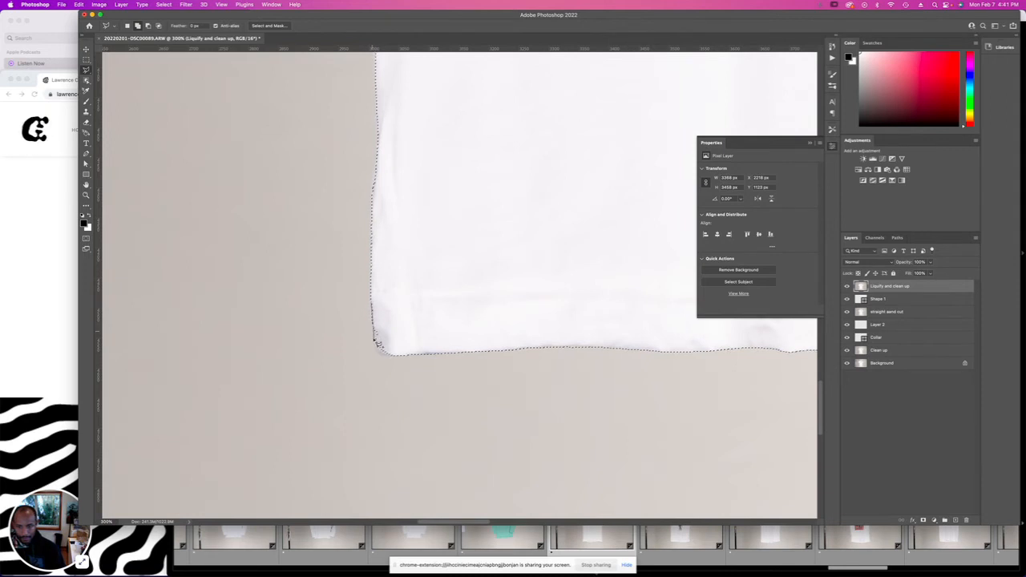
pyautogui.scroll(-1, 378, 353)
pyautogui.press('BackSpace')
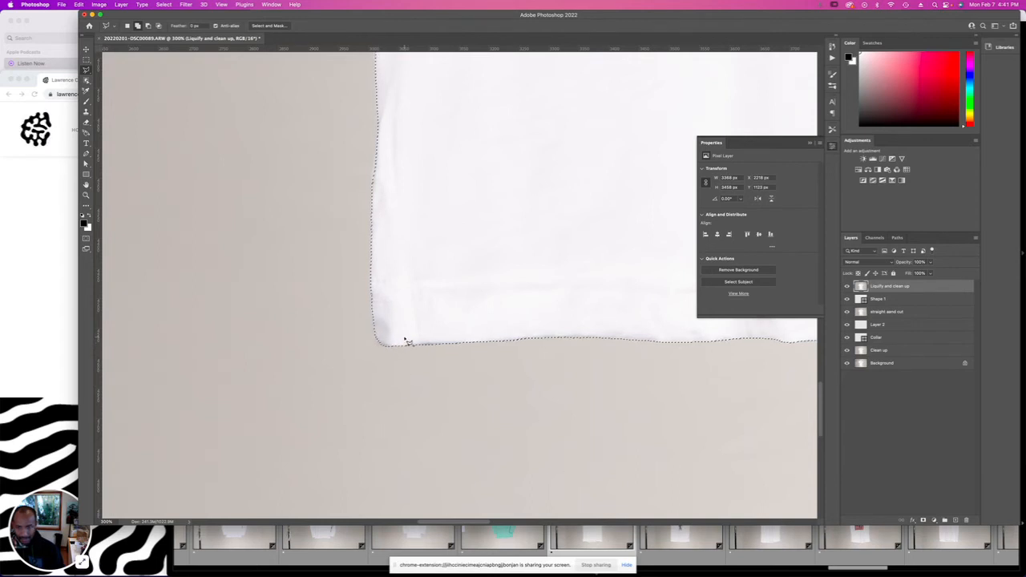
pyautogui.hscroll(10, 417, 342)
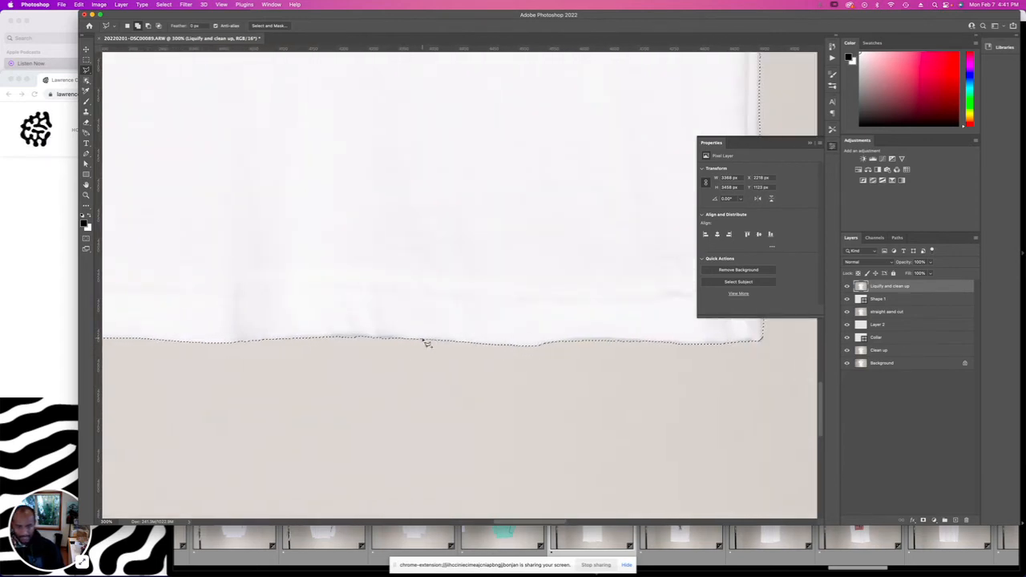
pyautogui.hscroll(-1, 615, 327)
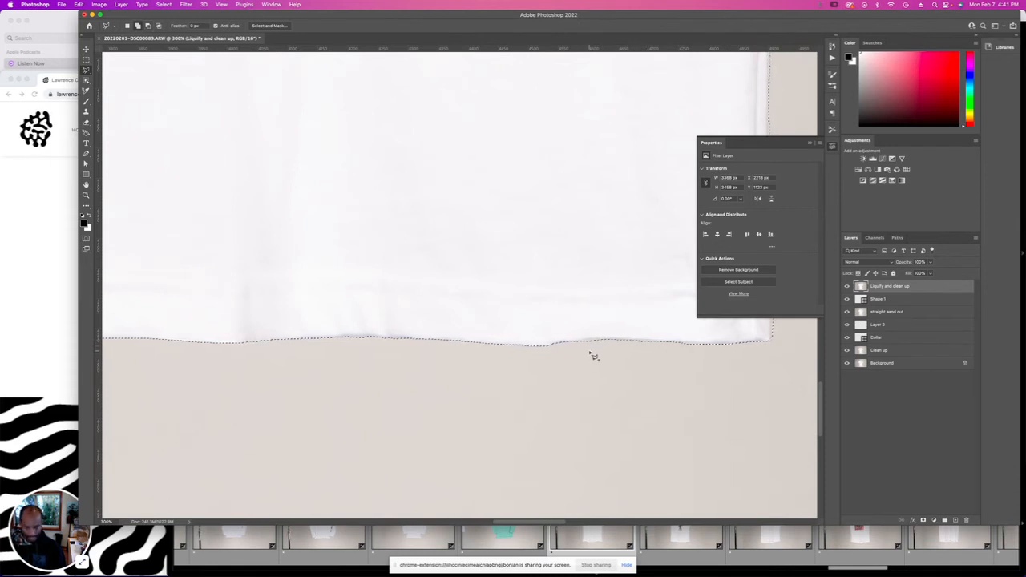
pyautogui.press('super+0')
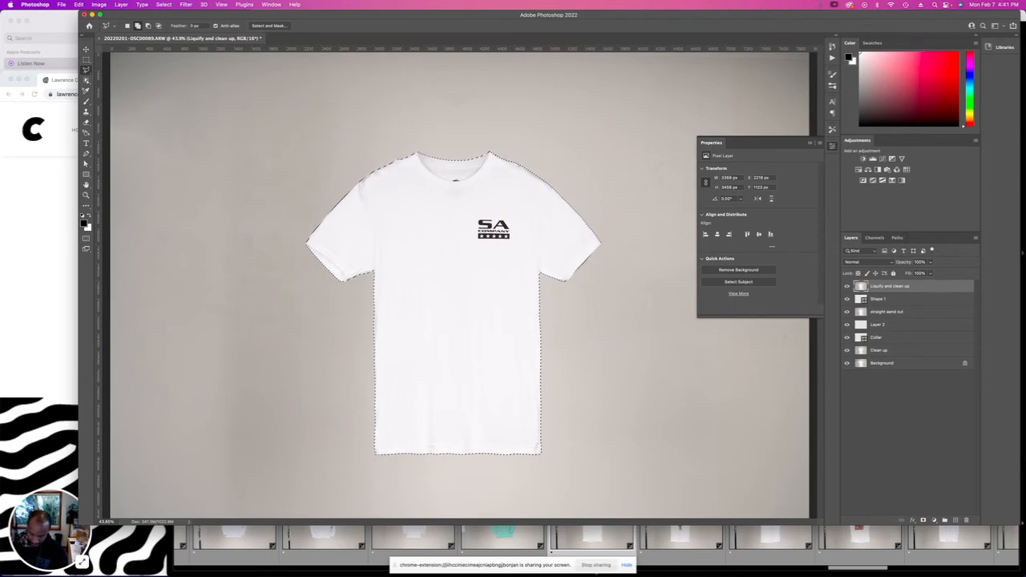
# Make a new layer from the shirt selection and fill the shirt shape on it with solid black.
pyautogui.press('super+shift+n')
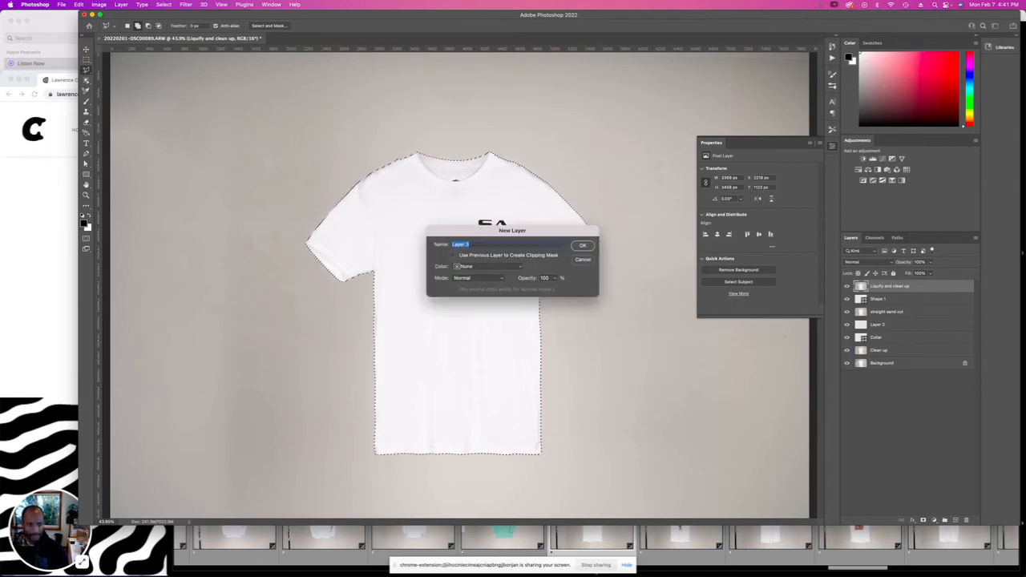
pyautogui.press('Escape')
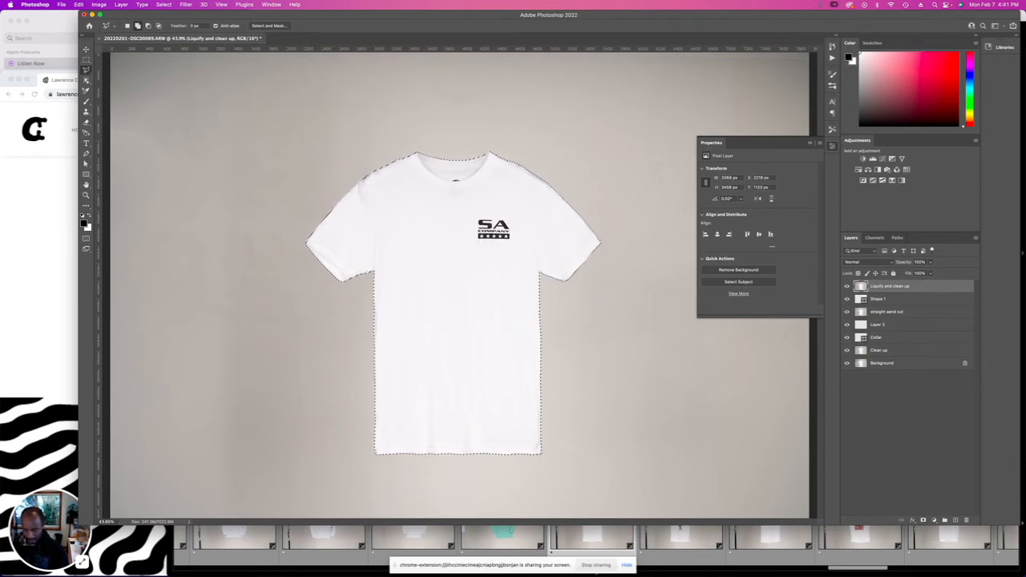
pyautogui.press('super+j')
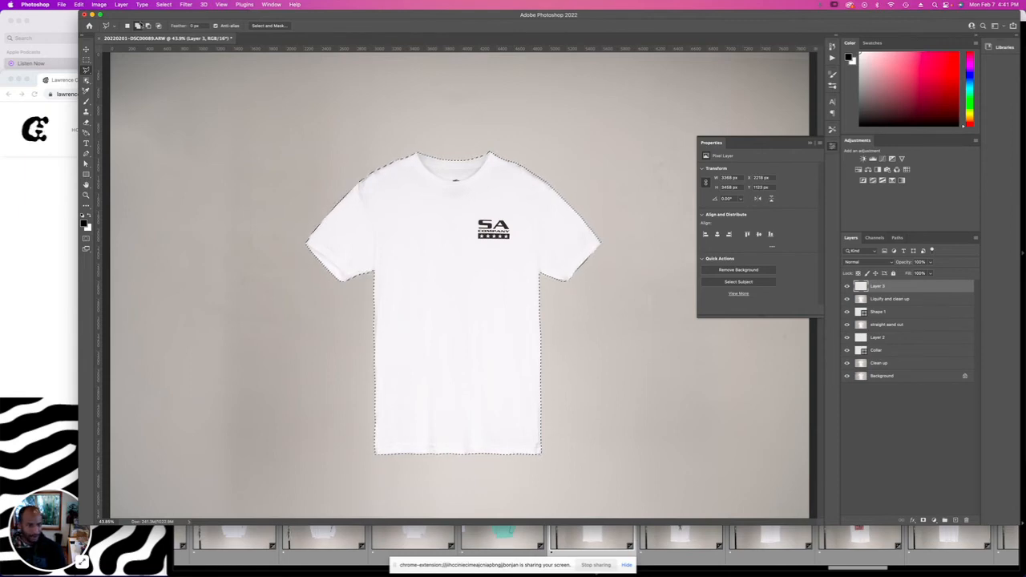
pyautogui.hotkey('alt', 'BackSpace')
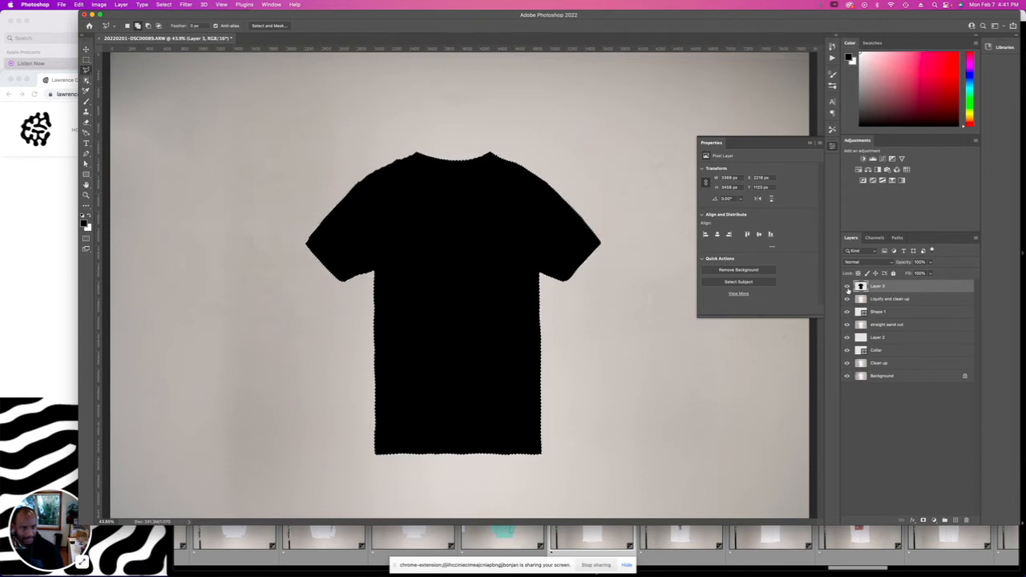
# Toggle the black shirt layer's visibility to check its silhouette against the photo, and leave the layer hidden.
pyautogui.click(846, 287)
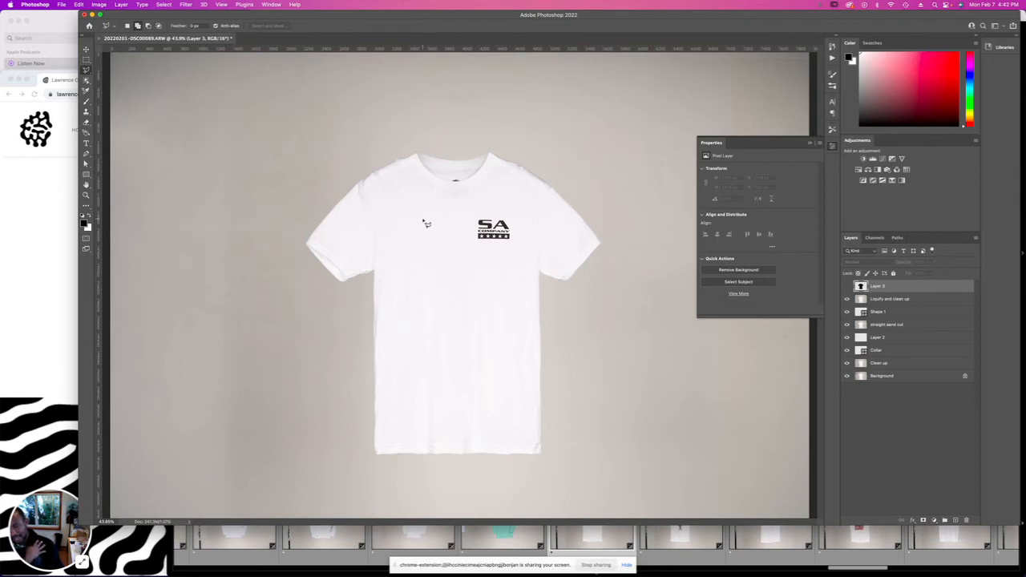
pyautogui.click(847, 287)
pyautogui.click(846, 286)
pyautogui.click(847, 286)
pyautogui.click(846, 287)
pyautogui.click(846, 287)
pyautogui.click(846, 287)
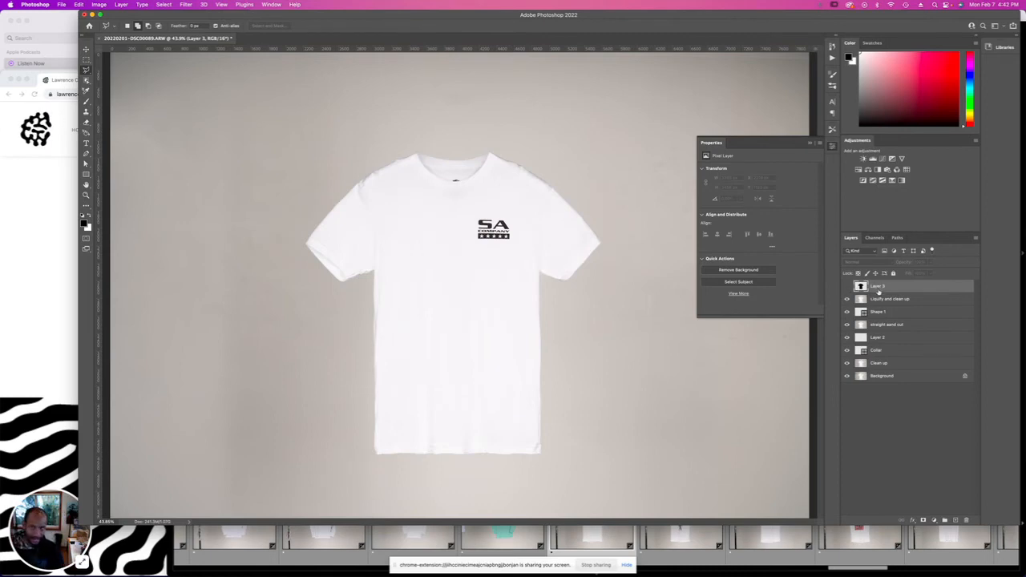
pyautogui.click(221, 4)
pyautogui.moveTo(164, 4)
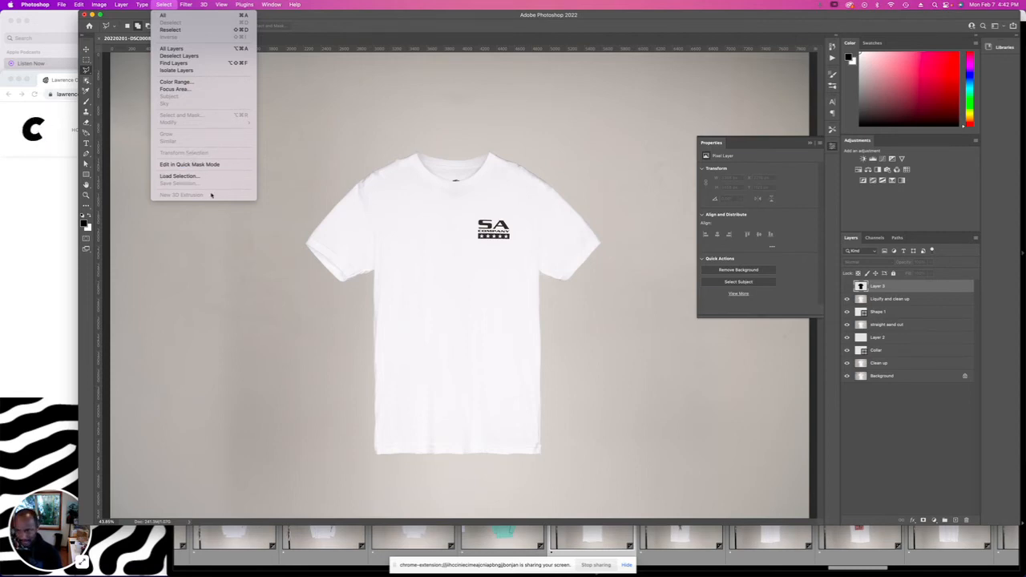
pyautogui.click(185, 188)
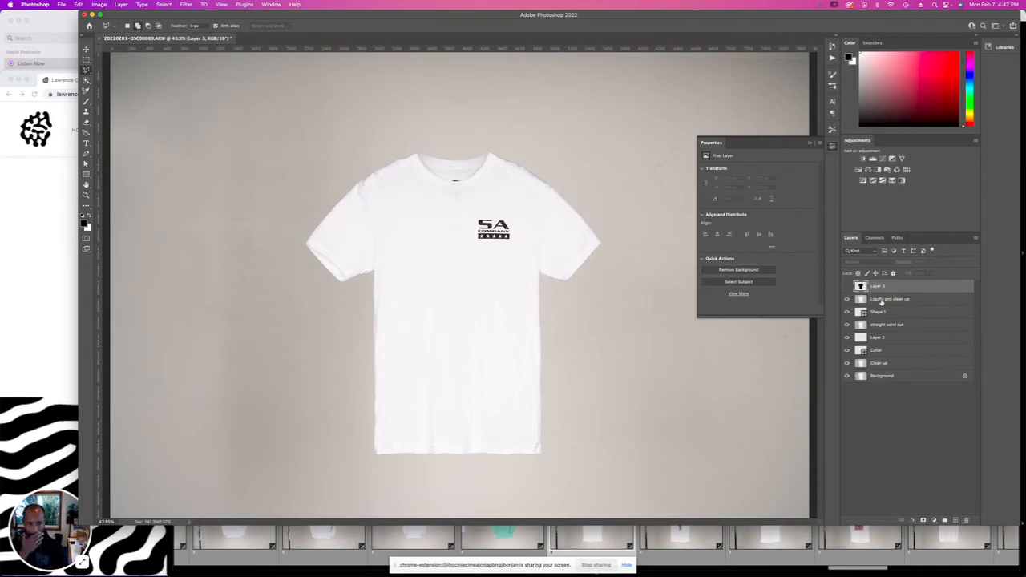
# Load the black shirt layer's outline as a selection and ready the Clone Stamp tool on the Liquify and clean up layer.
pyautogui.keyDown('super'); pyautogui.click(862, 287); pyautogui.keyUp('super')
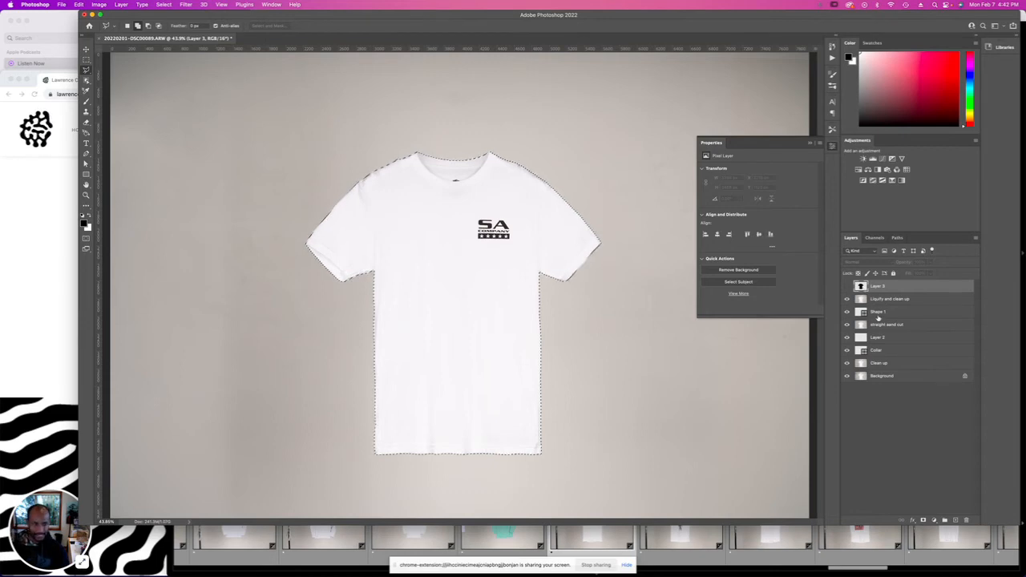
pyautogui.click(899, 299)
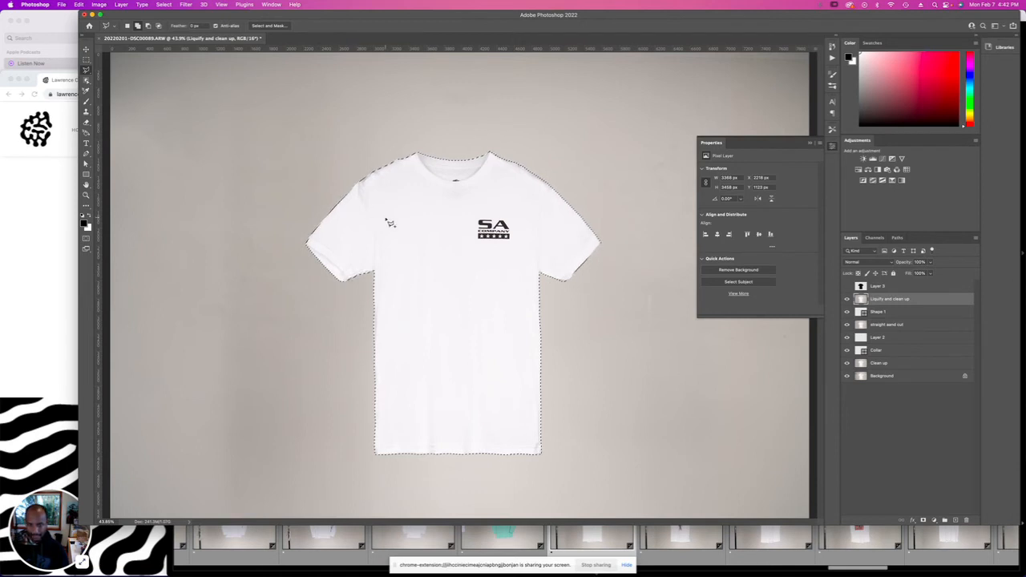
pyautogui.press('s')
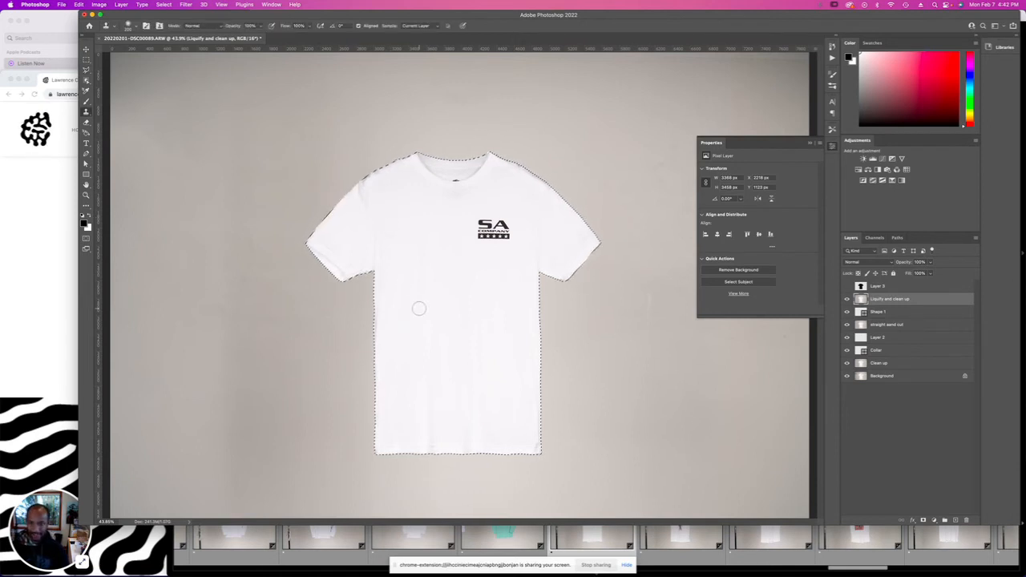
pyautogui.keyDown('alt'); pyautogui.click(394, 282); pyautogui.keyUp('alt')
pyautogui.moveTo(379, 286); pyautogui.dragTo(377, 356)
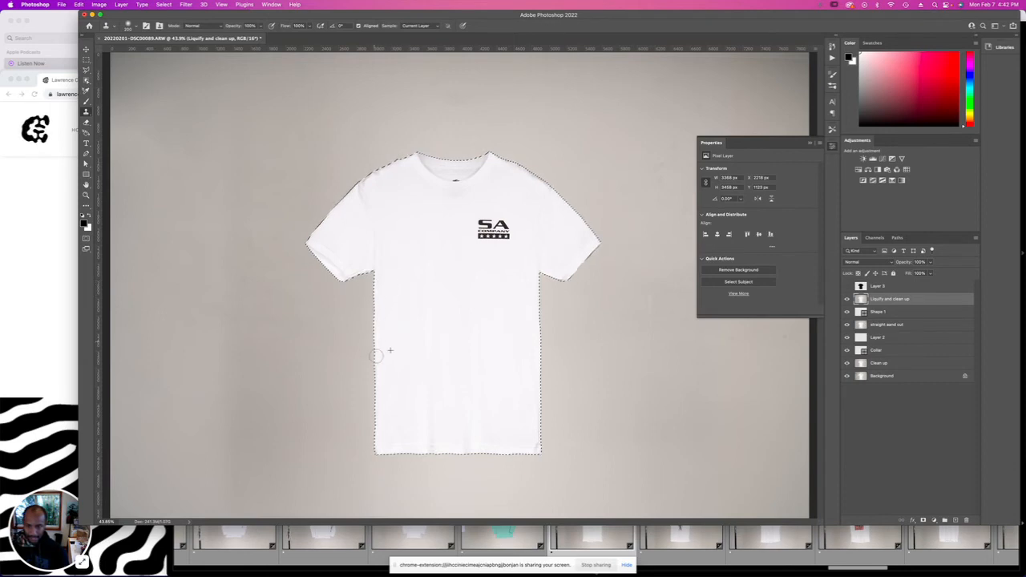
pyautogui.press('super+z')
# Set the Clone Stamp opacity to 30% and clone clean fabric along the shirt's left side edge and lower hem area.
pyautogui.press('3')
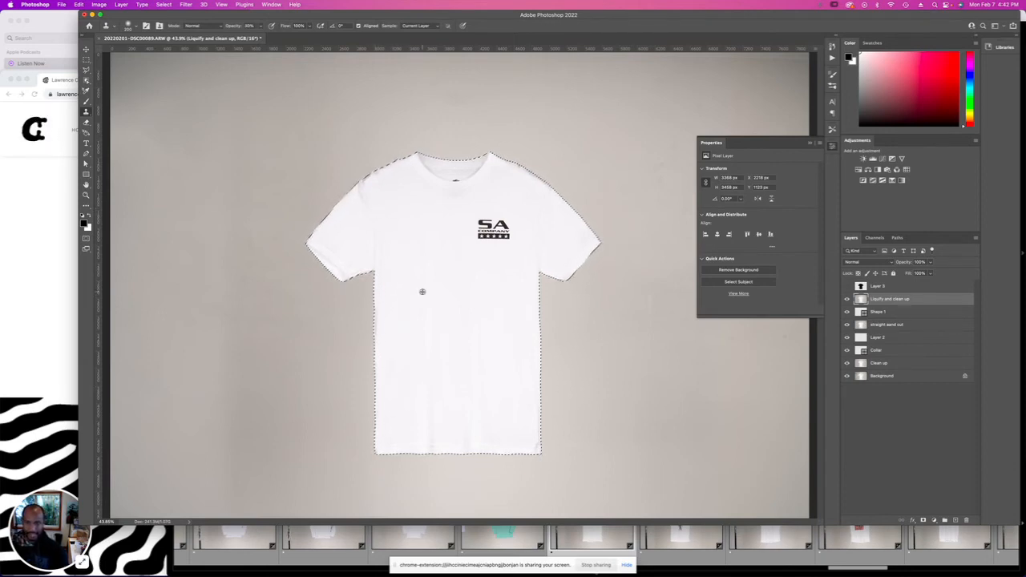
pyautogui.keyDown('alt'); pyautogui.click(396, 284); pyautogui.keyUp('alt')
pyautogui.moveTo(373, 285); pyautogui.dragTo(375, 349)
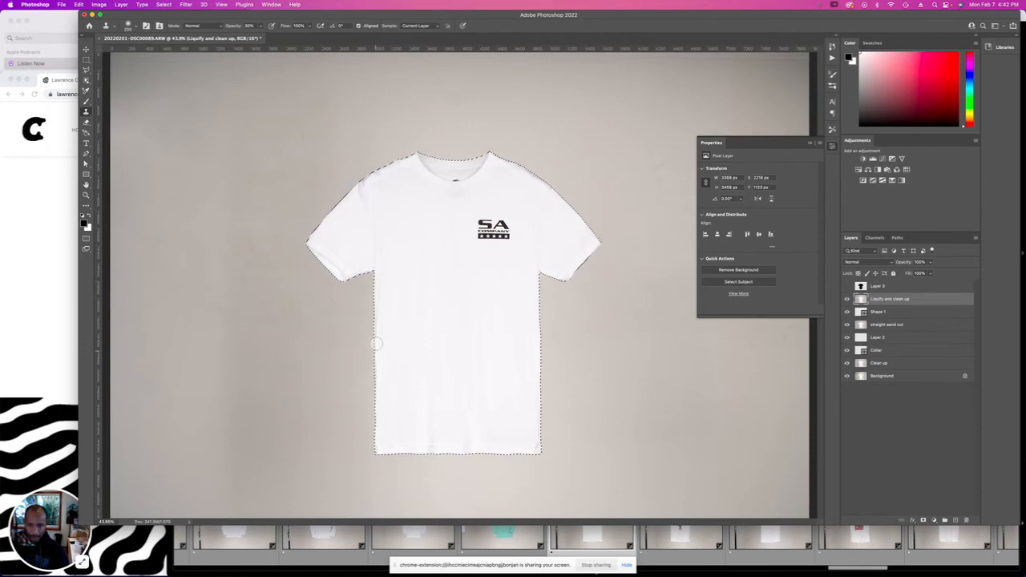
pyautogui.moveTo(379, 413)
pyautogui.mouseDown()
pyautogui.moveTo(376, 453)
pyautogui.moveTo(431, 451)
pyautogui.moveTo(426, 442)
pyautogui.moveTo(447, 437)
pyautogui.moveTo(476, 448)
pyautogui.moveTo(537, 441)
pyautogui.moveTo(539, 452)
pyautogui.moveTo(536, 424)
pyautogui.mouseUp()
pyautogui.keyDown('alt'); pyautogui.click(409, 421); pyautogui.keyUp('alt')
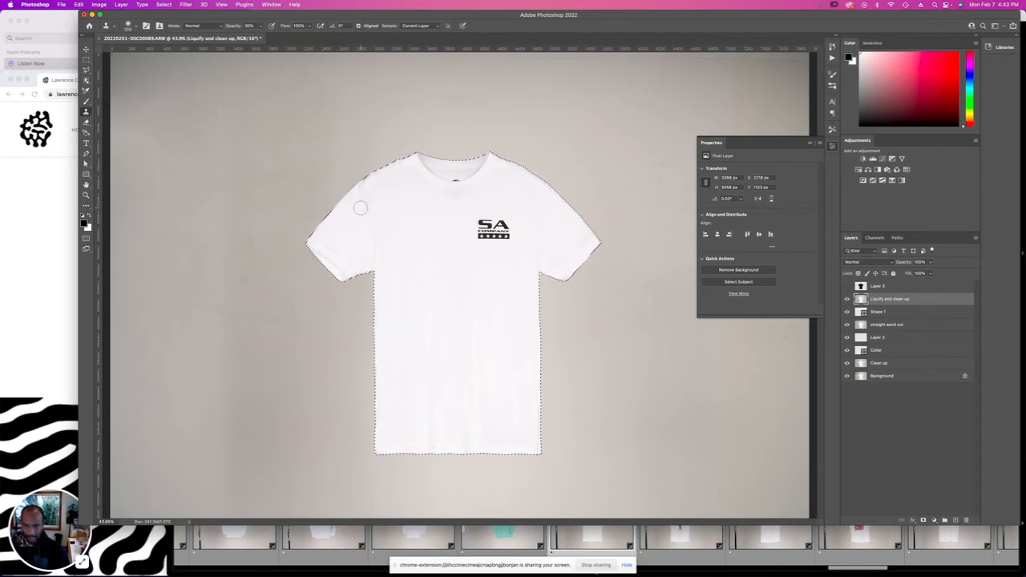
# Clone clean fabric over the shadowed edges of the left shoulder and the underside of the left sleeve.
pyautogui.press('super+plus')
pyautogui.press('super+plus')
pyautogui.press('super+plus')
pyautogui.moveTo(349, 201); pyautogui.dragTo(391, 426)
pyautogui.keyDown('alt'); pyautogui.click(321, 308); pyautogui.keyUp('alt')
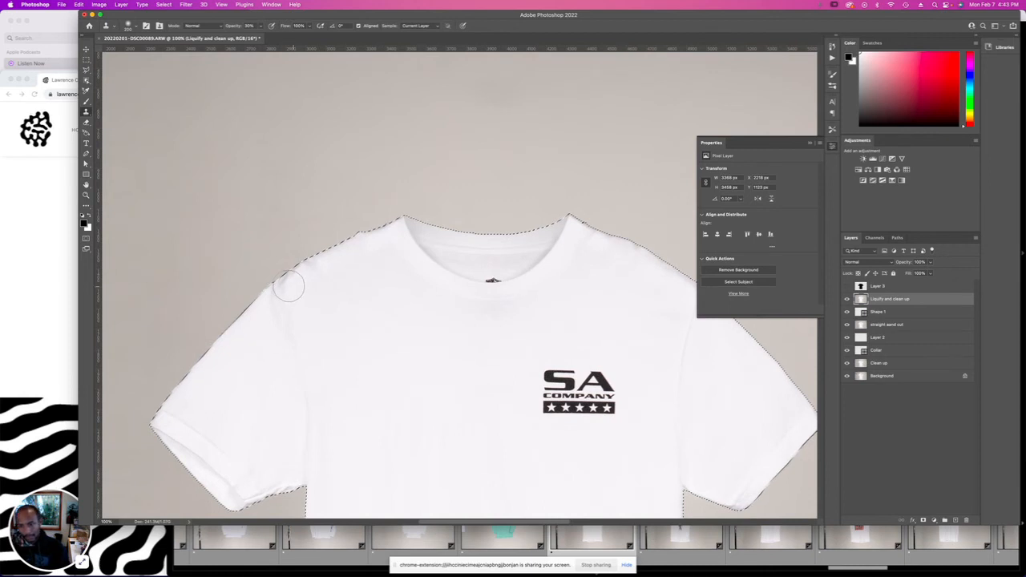
pyautogui.moveTo(334, 256); pyautogui.dragTo(274, 286)
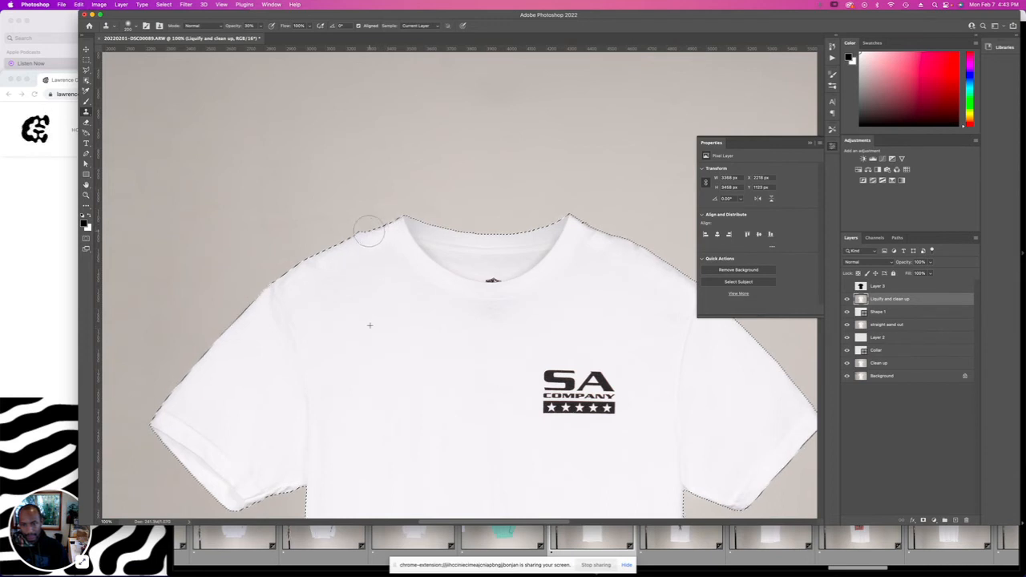
pyautogui.moveTo(387, 393); pyautogui.dragTo(401, 217)
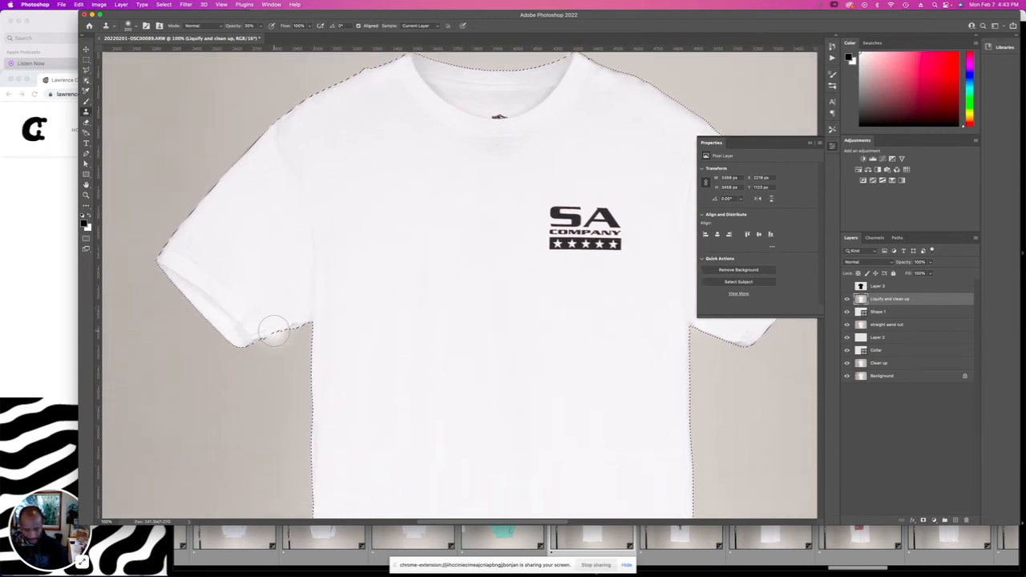
pyautogui.moveTo(257, 335)
pyautogui.mouseDown()
pyautogui.moveTo(298, 324)
pyautogui.moveTo(277, 321)
pyautogui.moveTo(294, 315)
pyautogui.moveTo(300, 328)
pyautogui.moveTo(262, 286)
pyautogui.moveTo(290, 314)
pyautogui.mouseUp()
# Clone clean fabric over the shirt's right side edge below the sleeve.
pyautogui.hscroll(5, 492, 392)
pyautogui.click(492, 392)
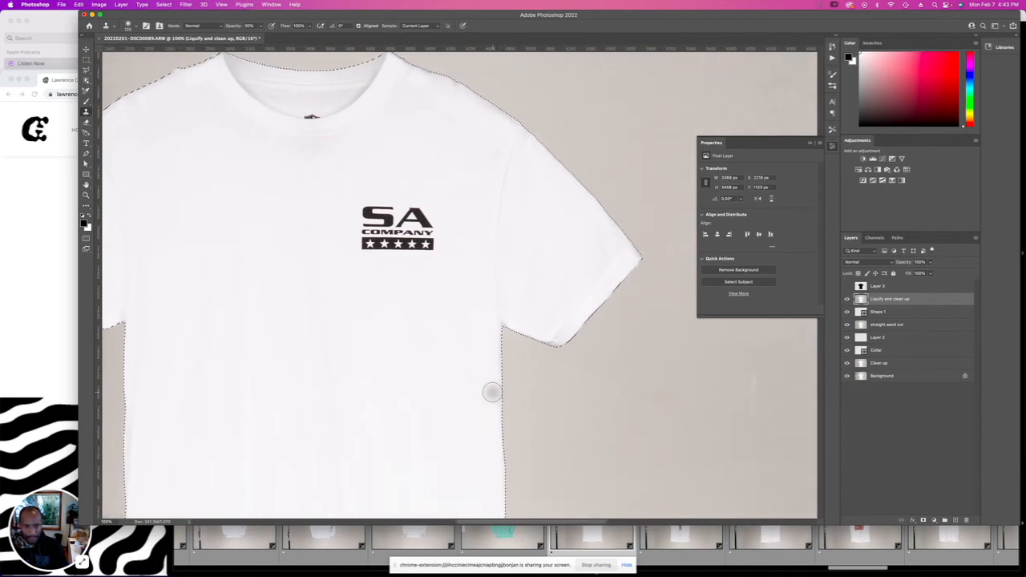
pyautogui.scroll(-1, 492, 392)
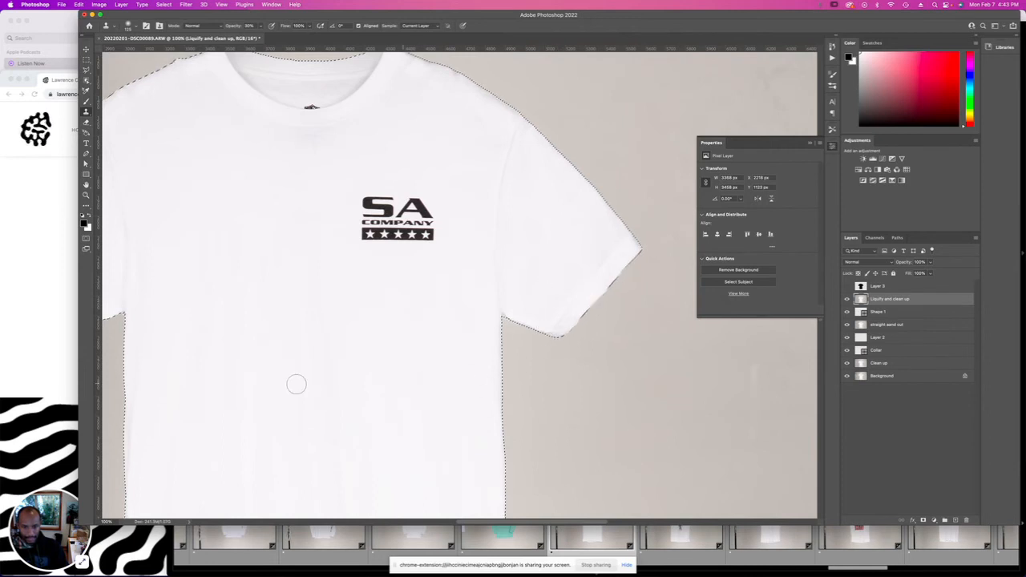
# Clone clean fabric down the lower right side edge to the hem corner, using a smaller brush for the finer strokes.
pyautogui.scroll(-3, 294, 382)
pyautogui.scroll(-10, 296, 383)
pyautogui.hscroll(-3, 295, 384)
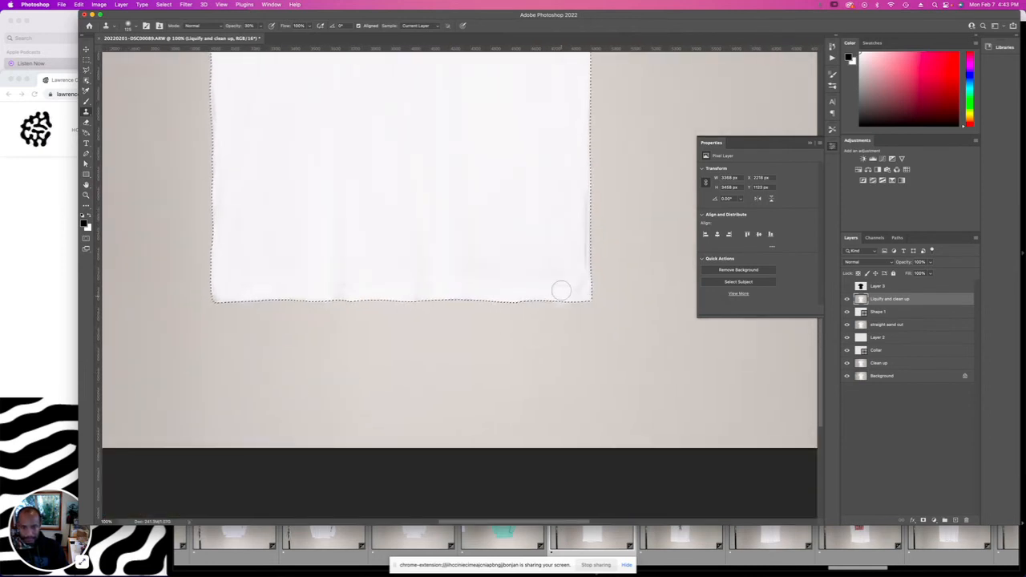
pyautogui.keyDown('alt'); pyautogui.click(556, 213); pyautogui.keyUp('alt')
pyautogui.moveTo(595, 237); pyautogui.dragTo(595, 277)
pyautogui.press('[')
pyautogui.press('[')
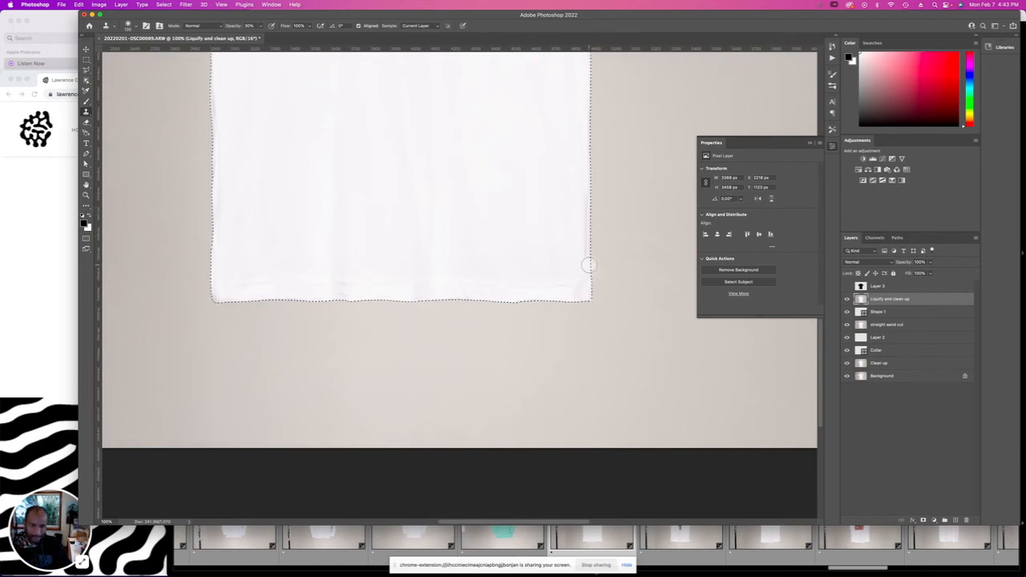
pyautogui.press('[')
pyautogui.moveTo(587, 186)
pyautogui.mouseDown()
pyautogui.moveTo(585, 250)
pyautogui.moveTo(580, 181)
pyautogui.moveTo(586, 267)
pyautogui.moveTo(573, 272)
pyautogui.mouseUp()
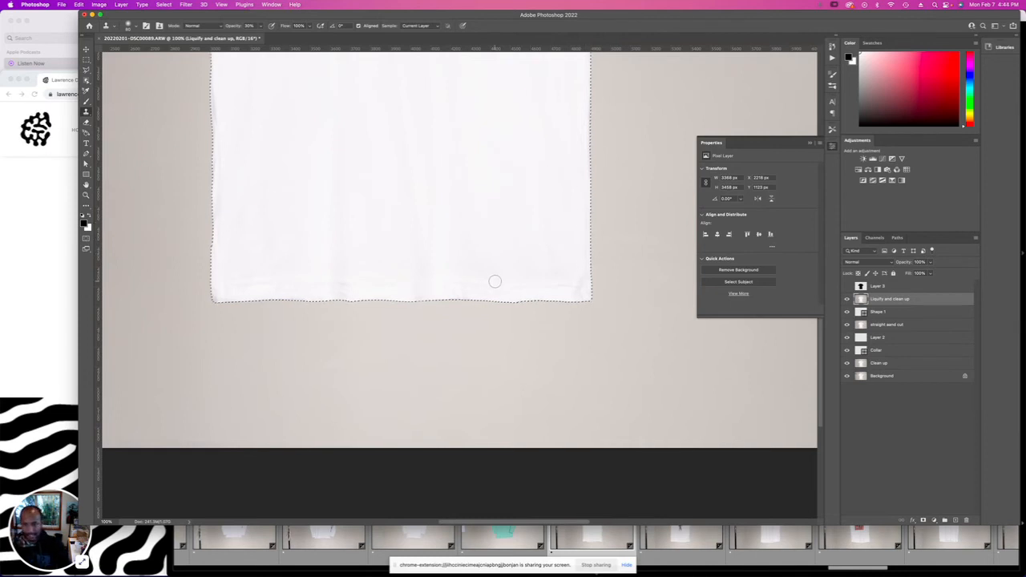
# Clone clean fabric over the shadow marks along the left half of the bottom hem, and check the whole shirt.
pyautogui.keyDown('alt'); pyautogui.click(371, 260); pyautogui.keyUp('alt')
pyautogui.moveTo(345, 296)
pyautogui.mouseDown()
pyautogui.moveTo(341, 284)
pyautogui.moveTo(340, 294)
pyautogui.mouseUp()
pyautogui.keyDown('alt'); pyautogui.click(275, 241); pyautogui.keyUp('alt')
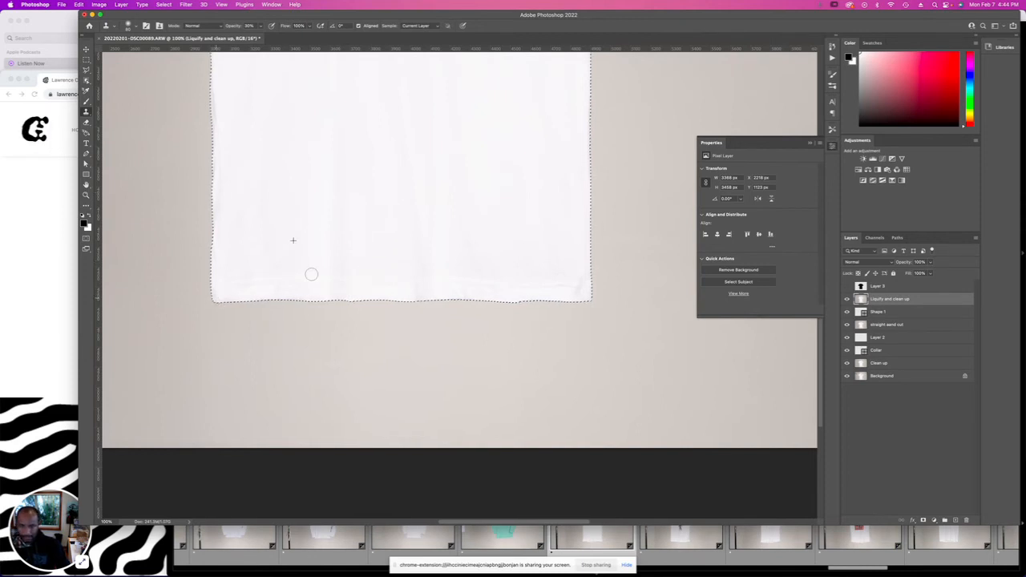
pyautogui.press('super+0')
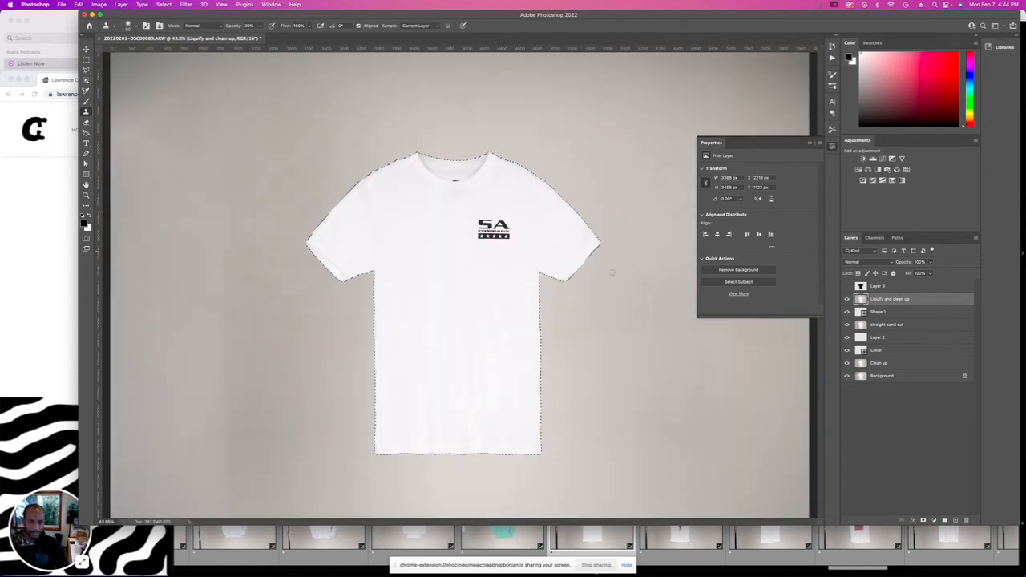
# Clear the selection and toggle the Liquify and clean up layer to compare the shirt before and after retouching.
pyautogui.press('super+d')
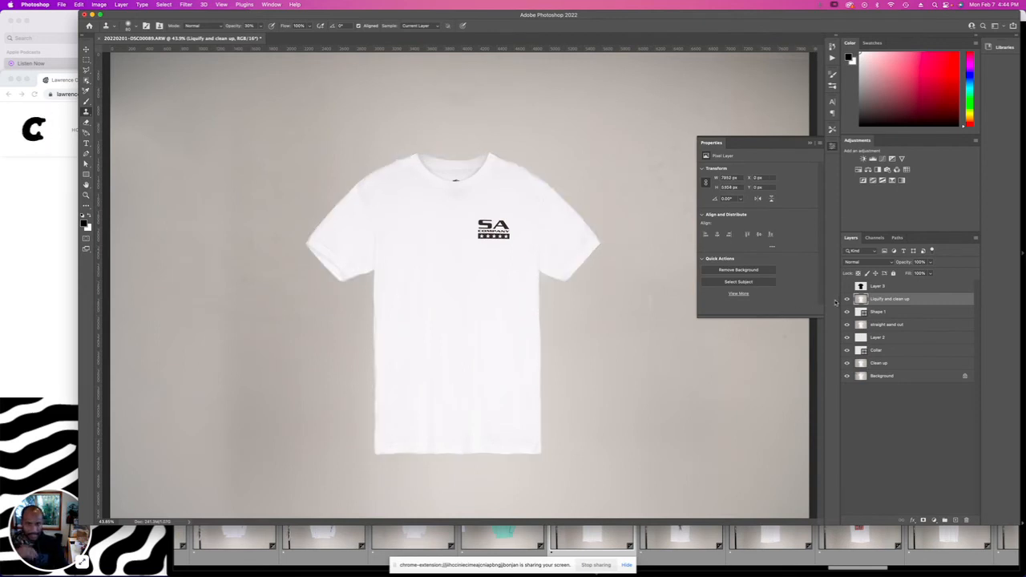
pyautogui.click(846, 299)
pyautogui.click(846, 298)
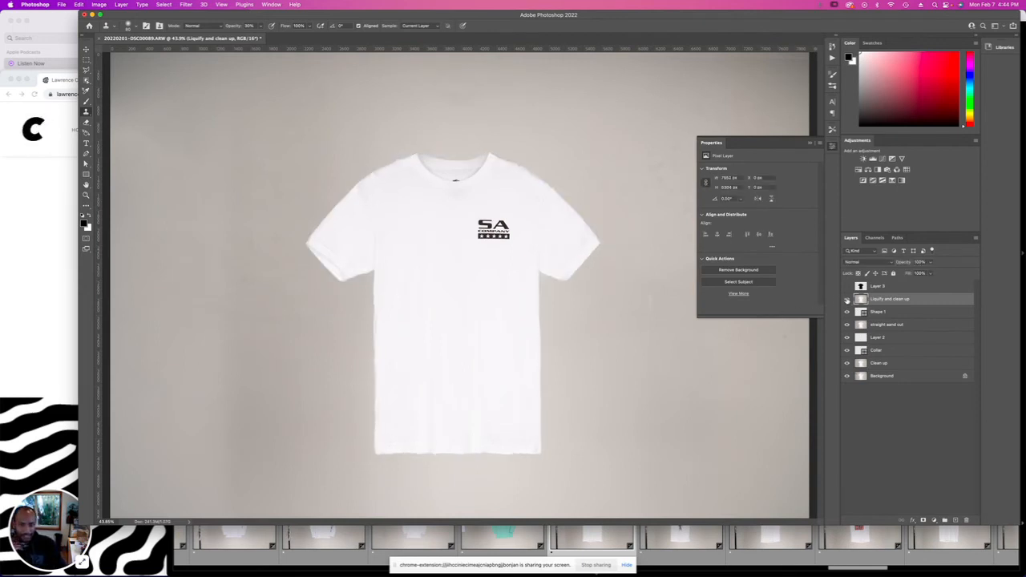
pyautogui.click(846, 299)
pyautogui.click(847, 299)
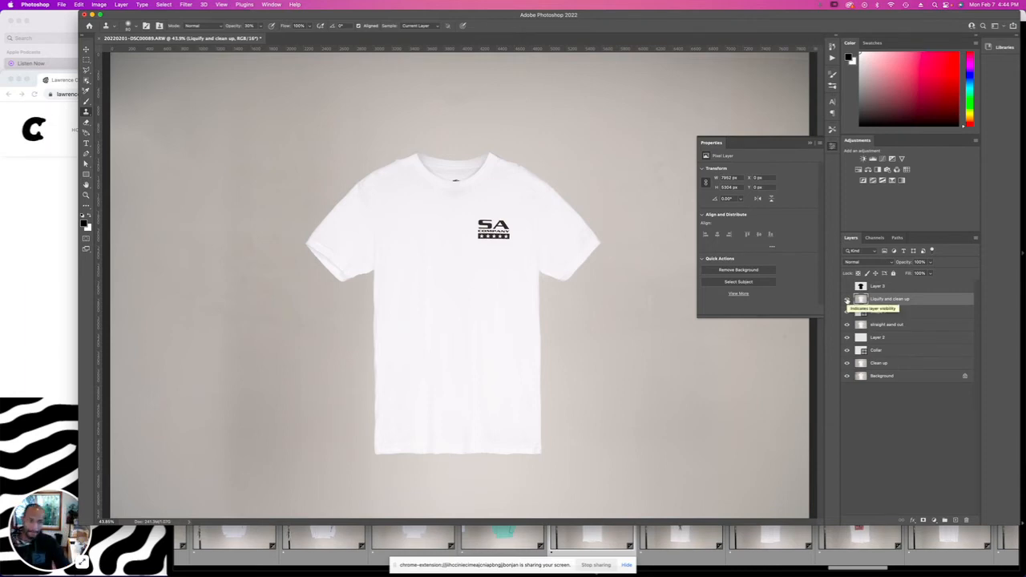
# Load the shirt outline from Layer 3 as a selection, make Layer 3 active, and invert the selection to cover the background.
pyautogui.keyDown('super'); pyautogui.click(863, 288); pyautogui.keyUp('super')
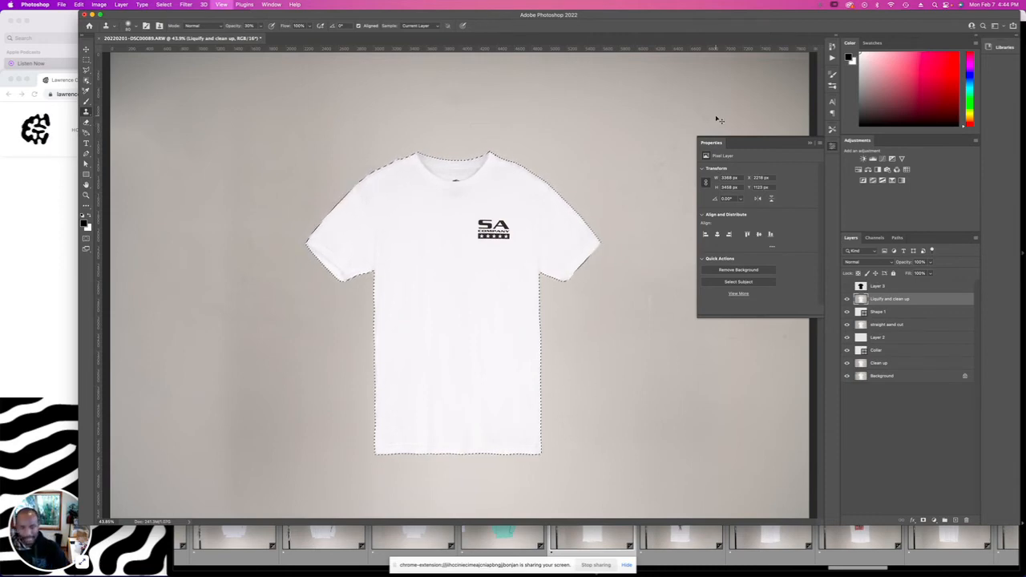
pyautogui.press('super+minus')
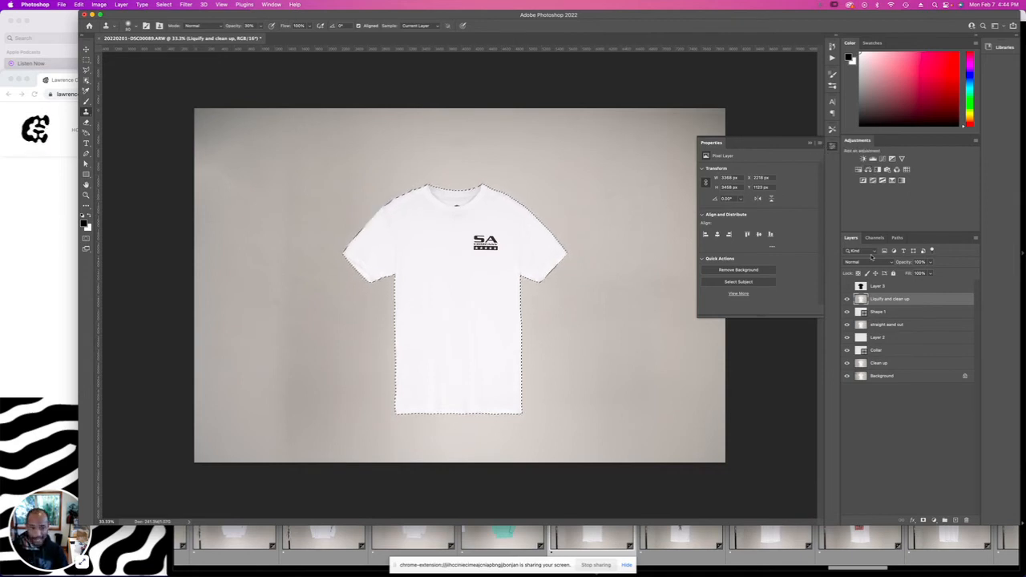
pyautogui.click(861, 287)
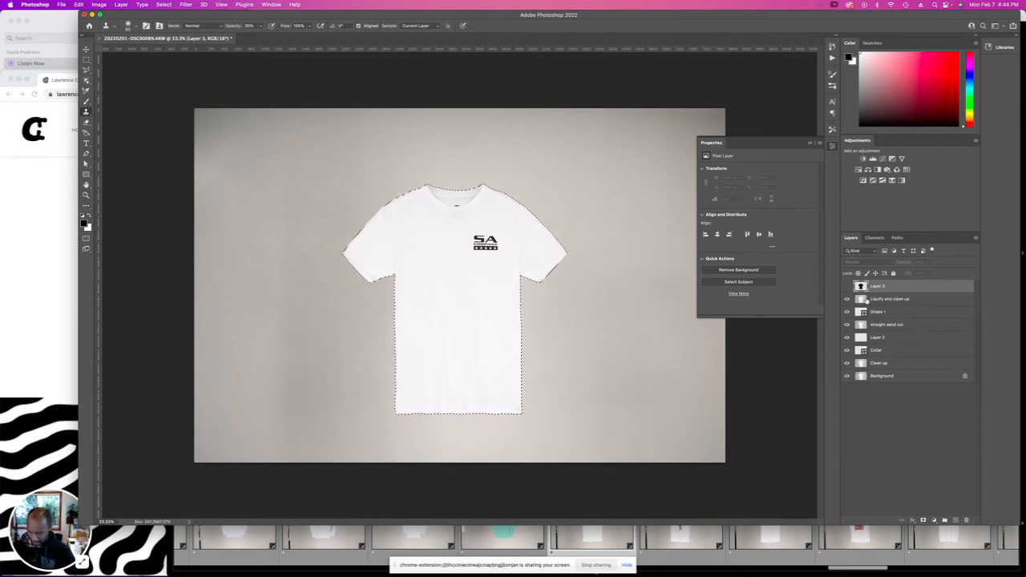
pyautogui.press('super+shift+i')
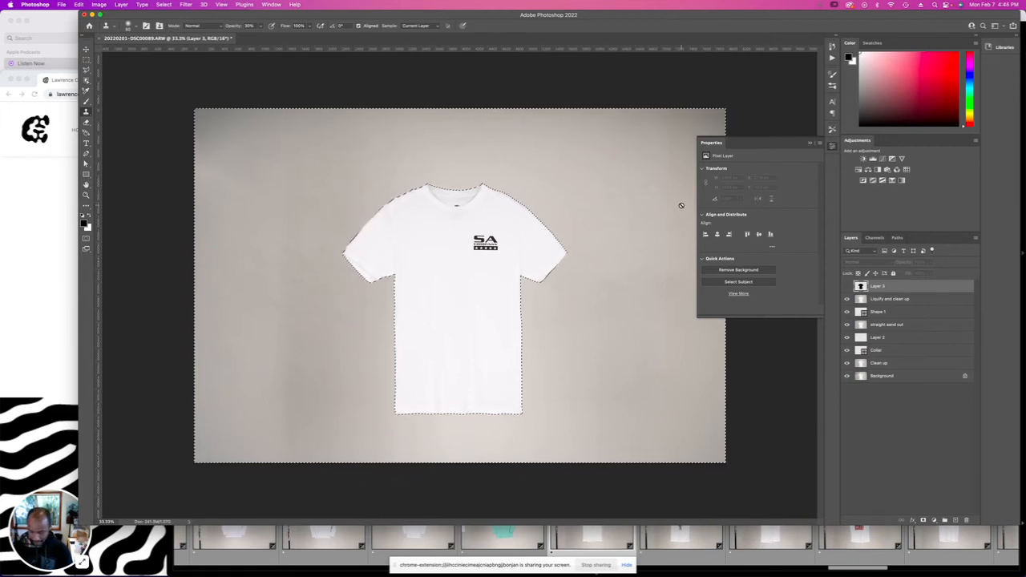
# Add a Black & White adjustment layer masked to the background, and compare the photo with and without it, leaving it visible.
pyautogui.click(877, 170)
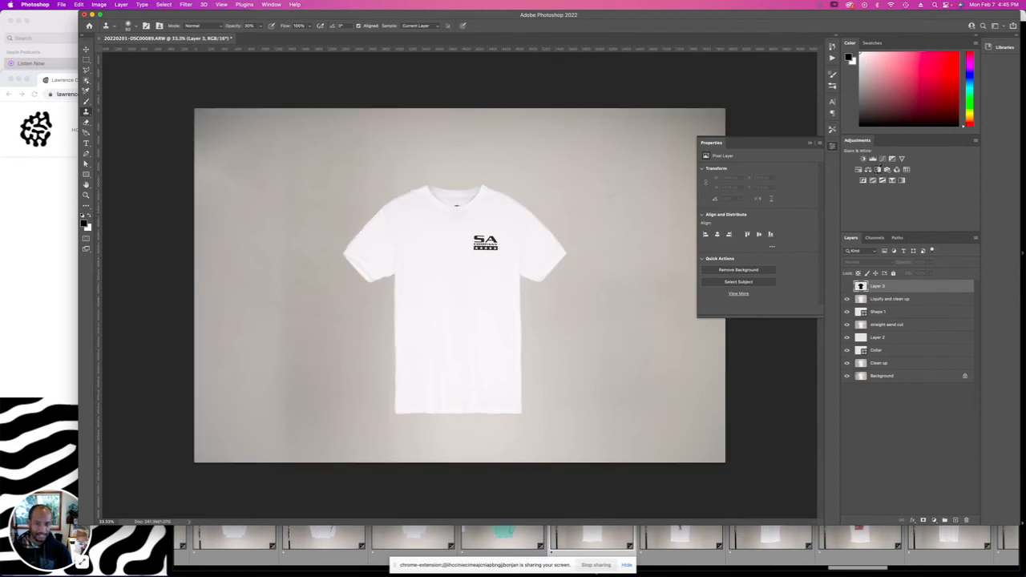
pyautogui.click(847, 287)
pyautogui.click(847, 286)
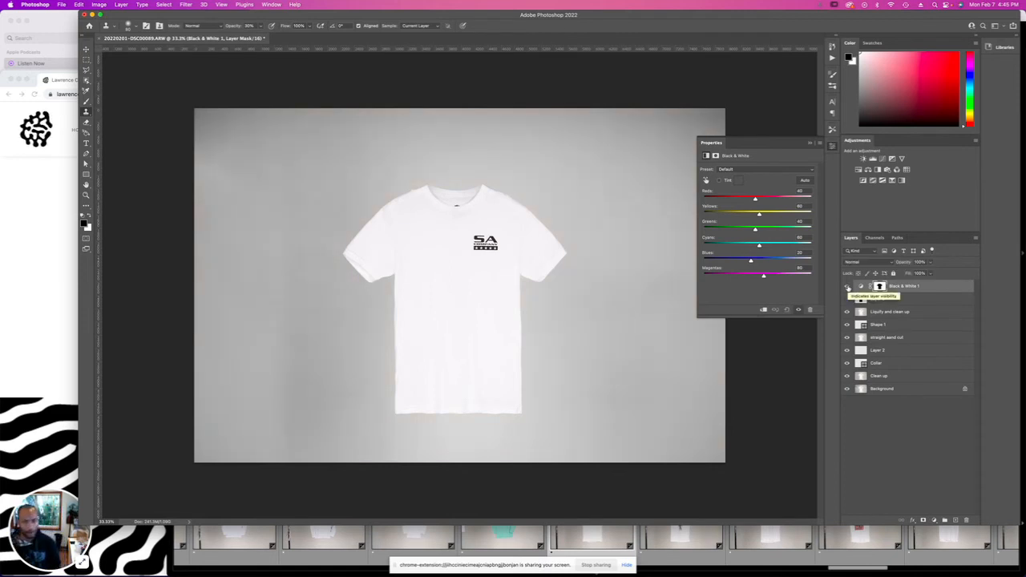
pyautogui.click(847, 286)
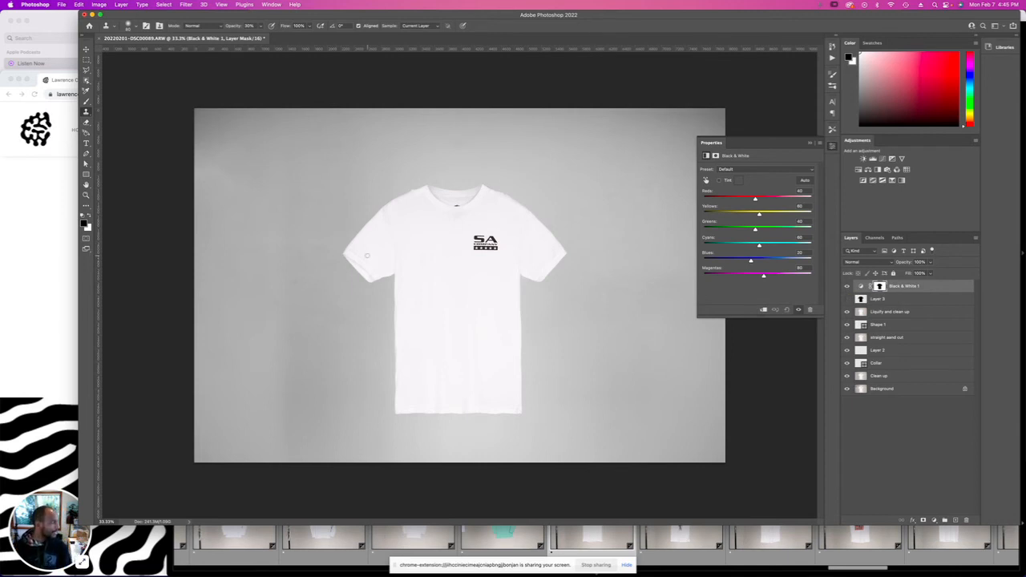
# Hide the masked Black & White layer and try an unmasked Black & White adjustment over the whole photo for comparison.
pyautogui.click(847, 286)
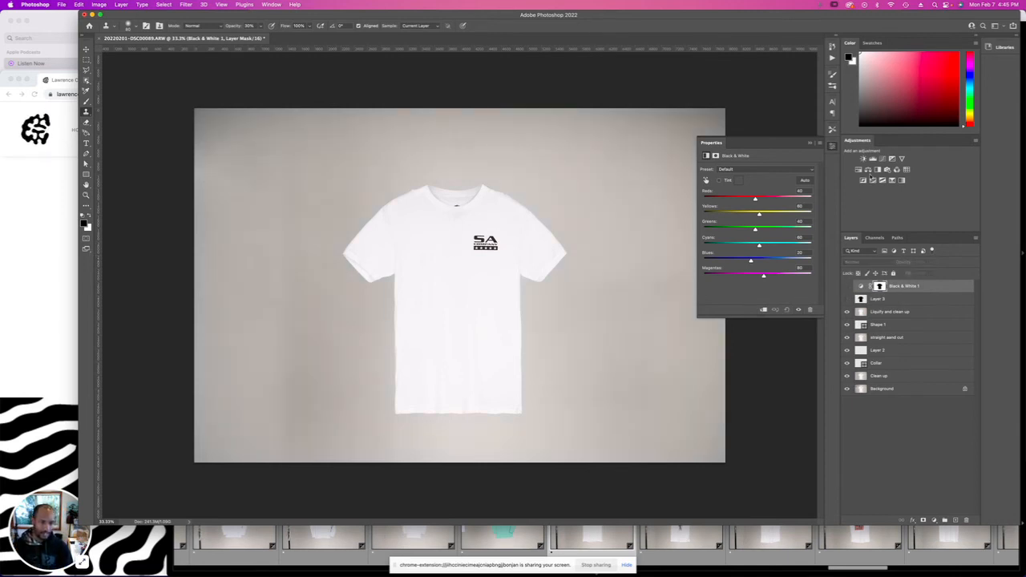
pyautogui.click(876, 170)
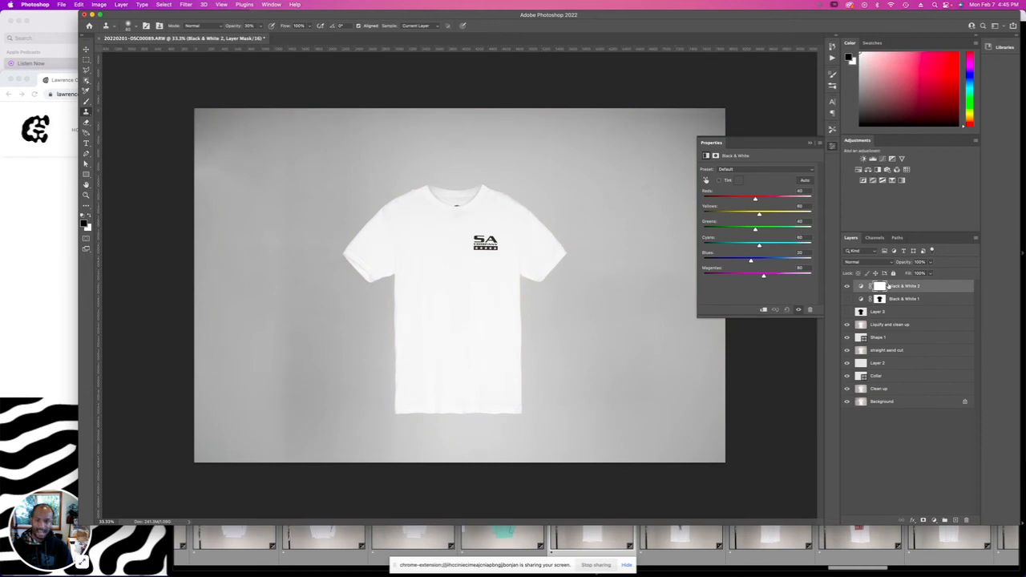
pyautogui.click(847, 287)
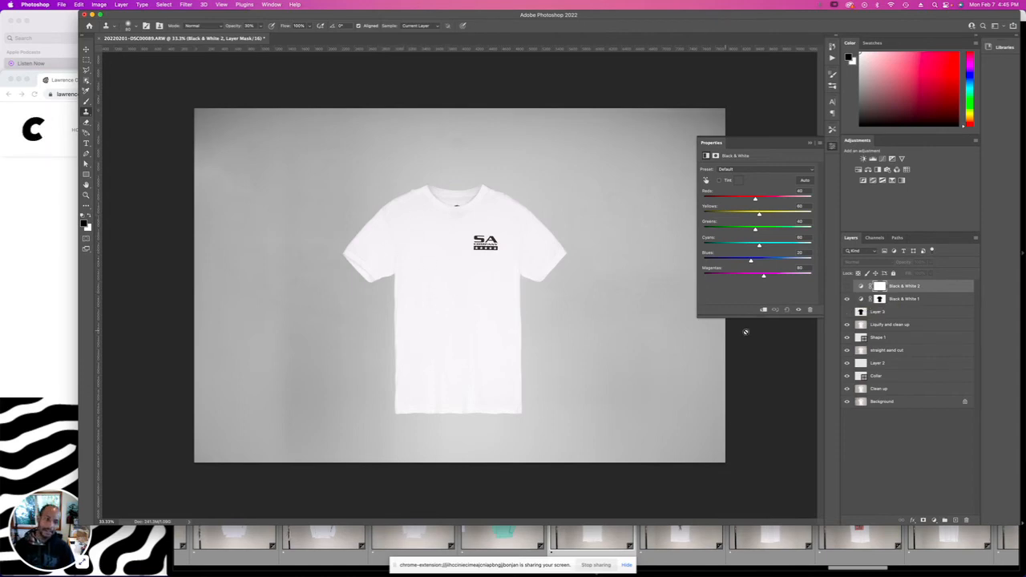
pyautogui.click(880, 300)
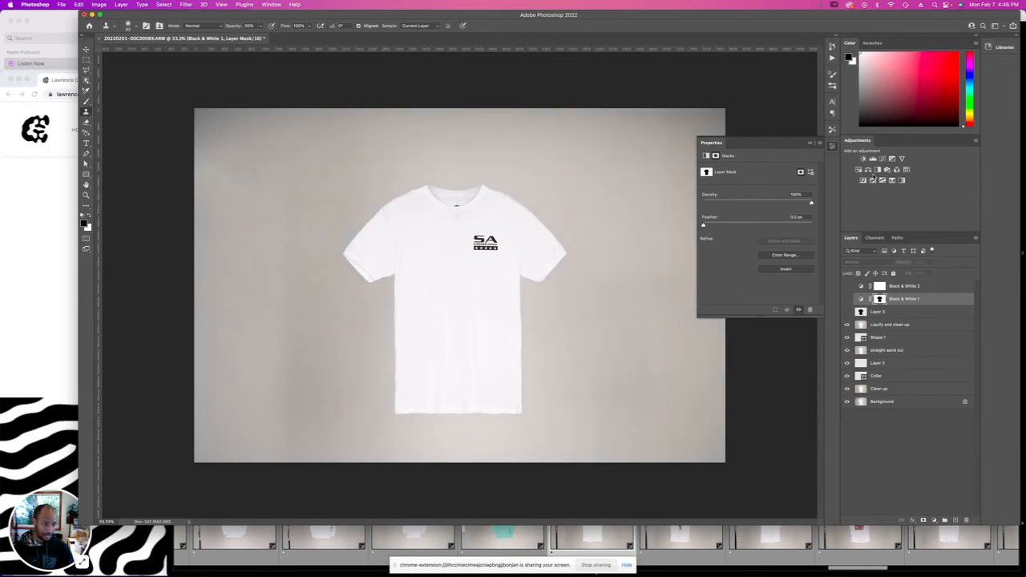
# Add another unmasked Black & White adjustment, delete both unmasked layers, and show Black & White 1 again.
pyautogui.click(877, 170)
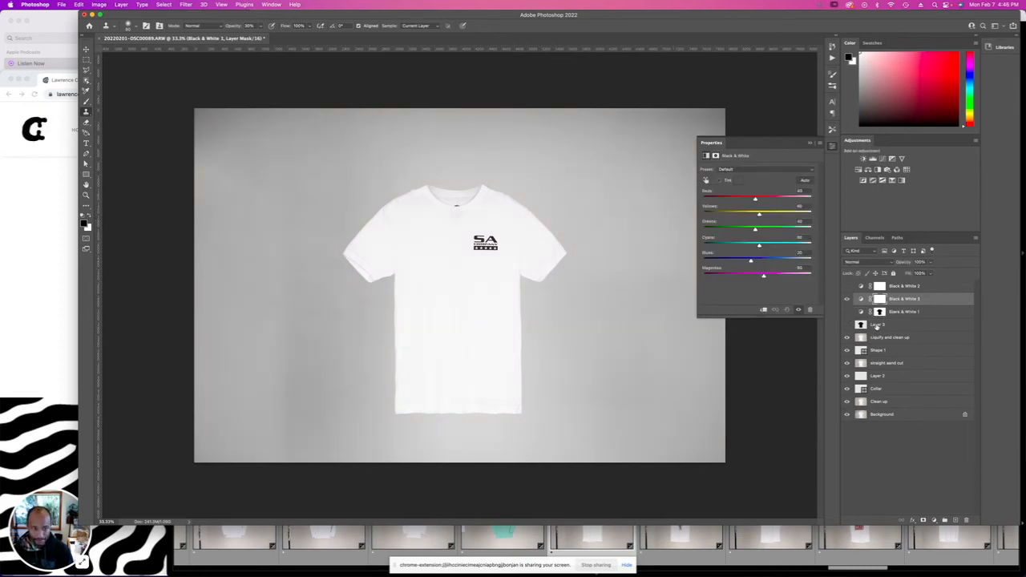
pyautogui.keyDown('shift'); pyautogui.click(862, 287); pyautogui.keyUp('shift')
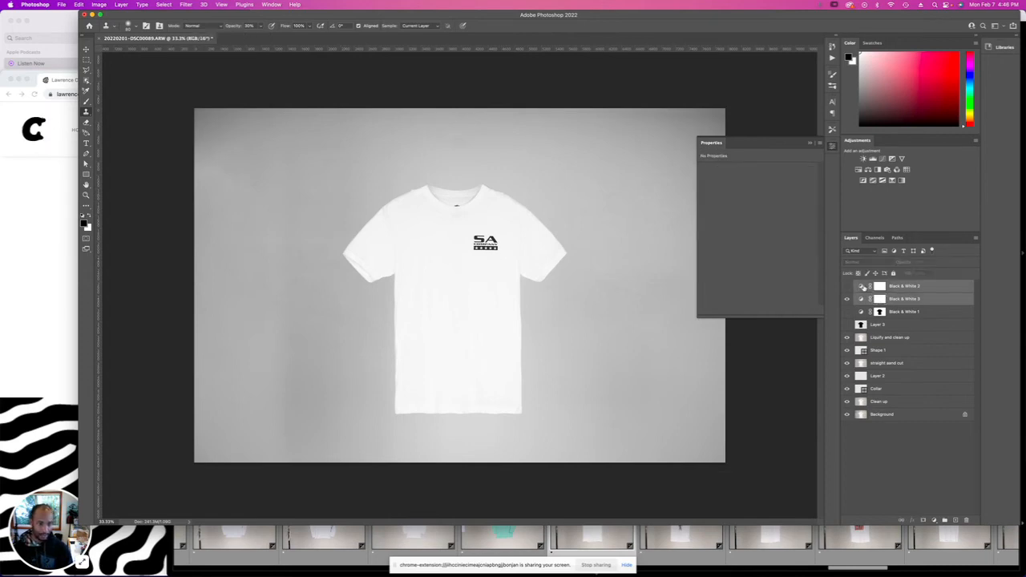
pyautogui.press('Delete')
pyautogui.click(847, 286)
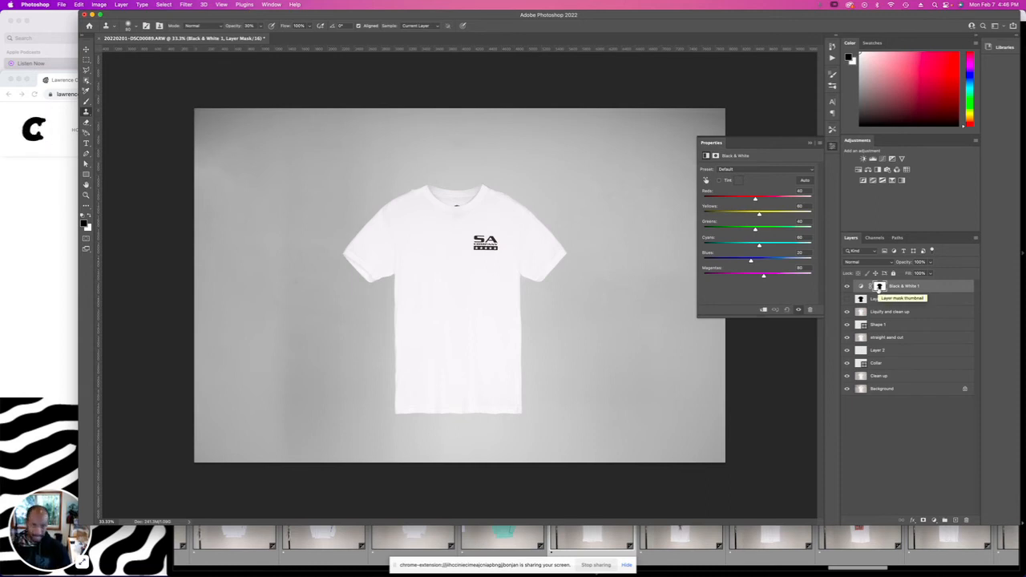
# Close the adjustment properties, deselect all layers with the Move tool, and save the retouched photo.
pyautogui.click(833, 147)
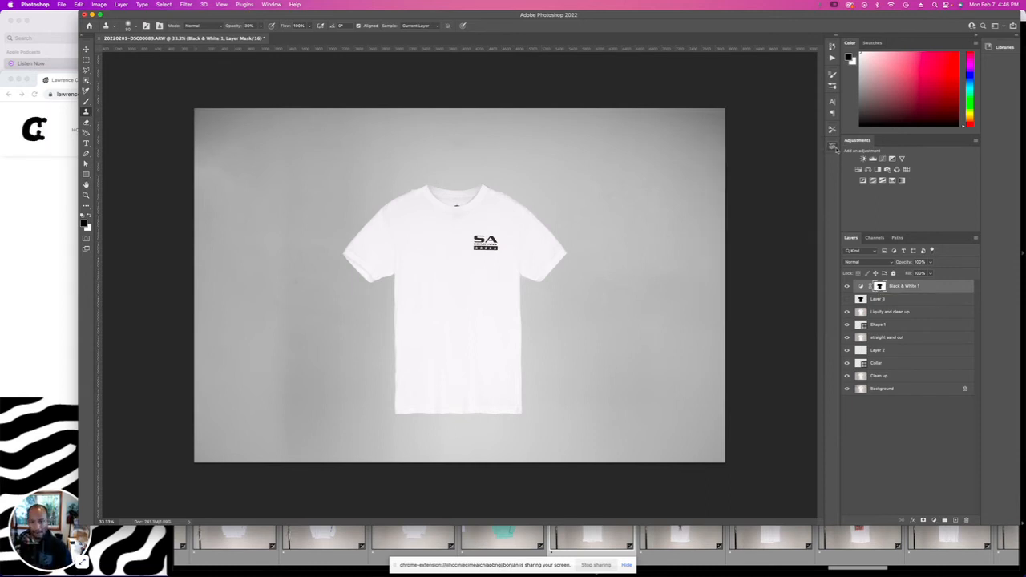
pyautogui.press('v')
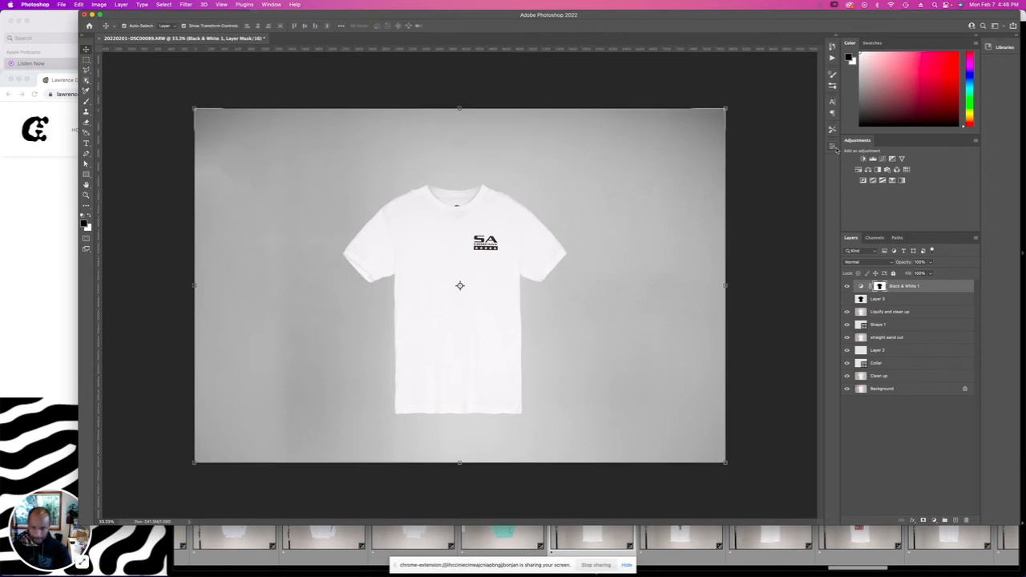
pyautogui.click(776, 196)
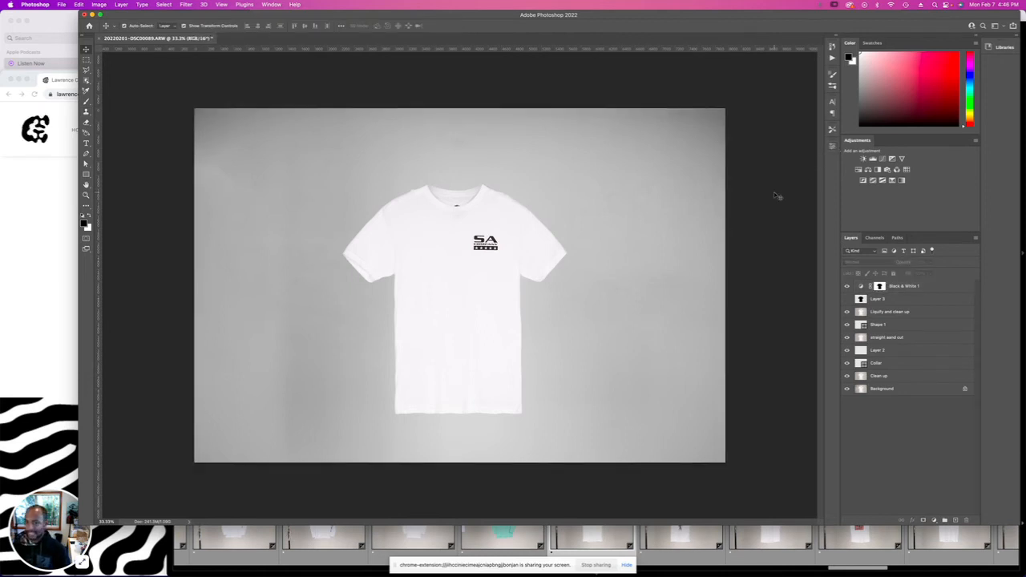
pyautogui.press('super+s')
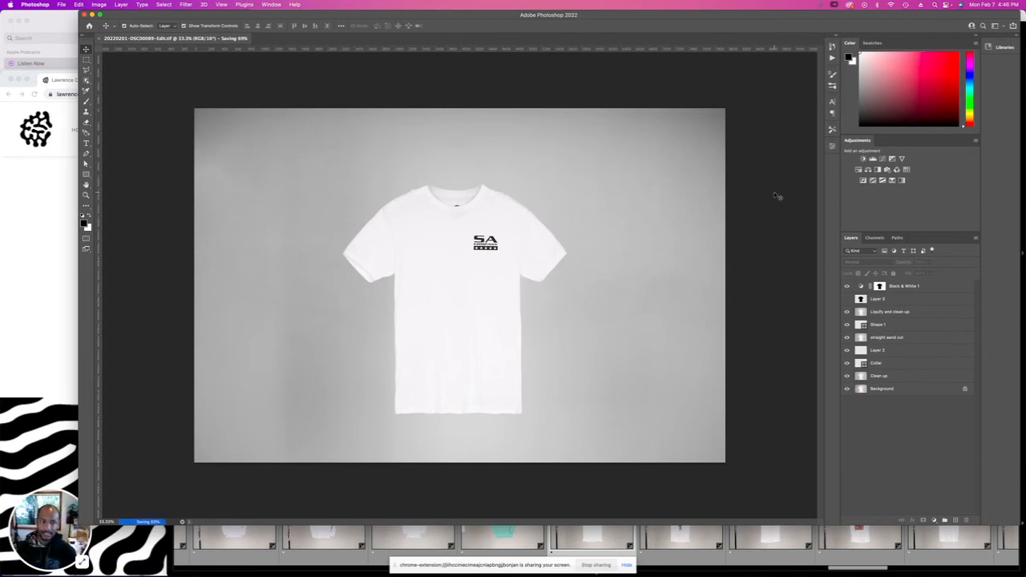
pyautogui.click(63, 4)
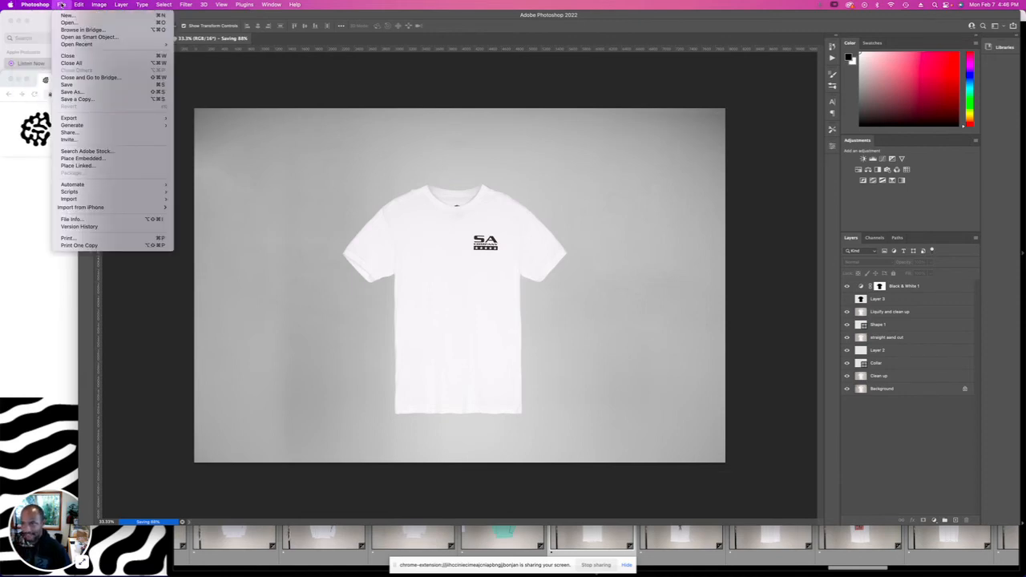
pyautogui.click(328, 107)
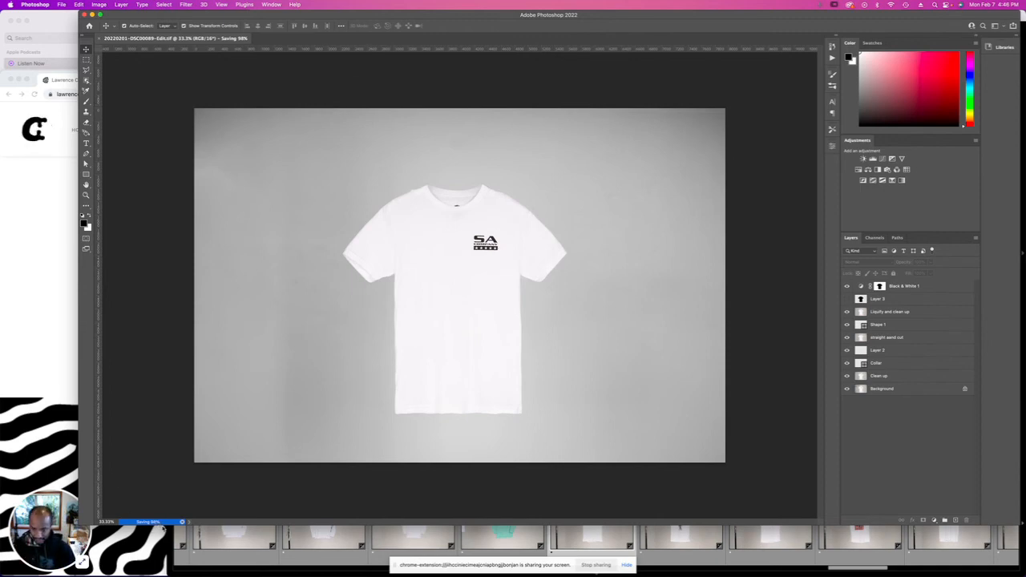
# Switch to Lightroom Classic and compare the retouched T-shirt photo with the original shot on the hanger.
pyautogui.click(594, 547)
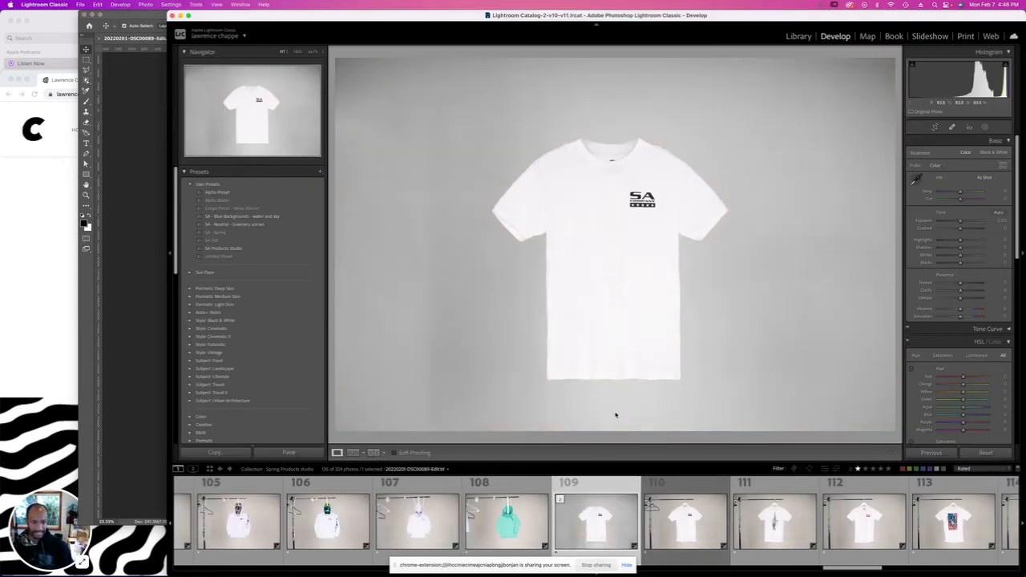
pyautogui.press('Right')
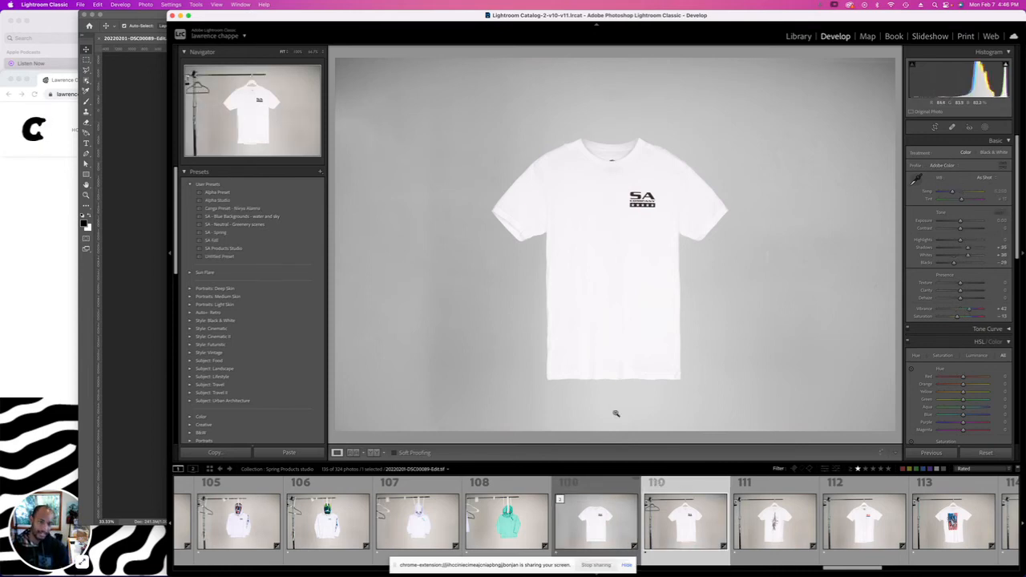
pyautogui.press('Left')
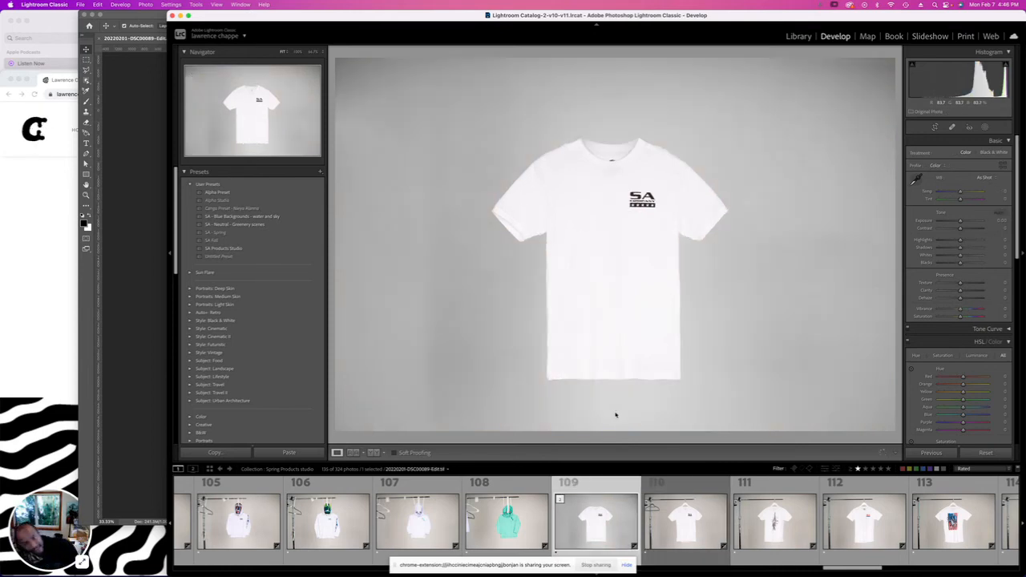
pyautogui.press('Right')
pyautogui.press('Left')
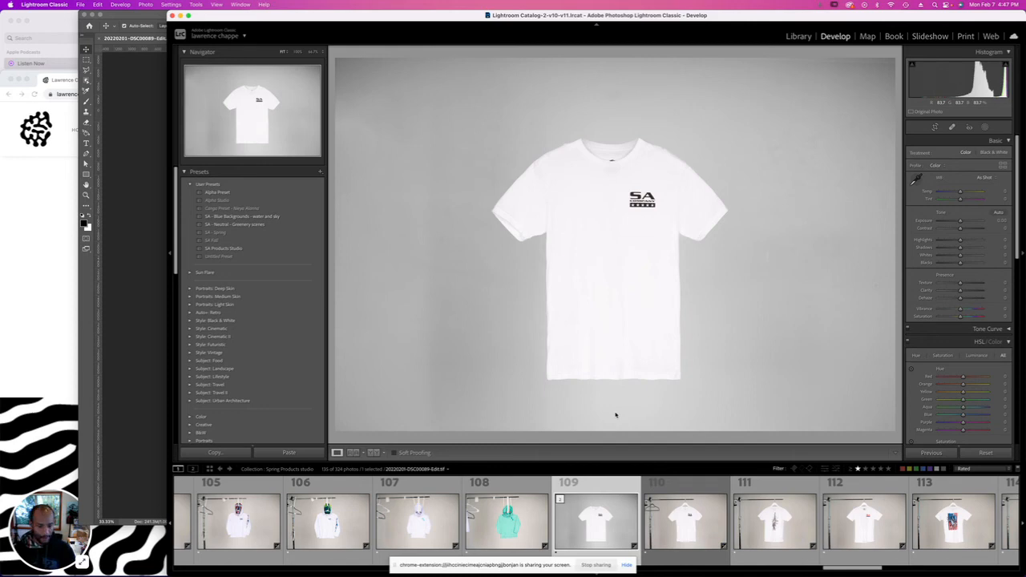
# Rate the retouched photo two stars and compare it once more with the original, leaving the retouched version selected.
pyautogui.press('2')
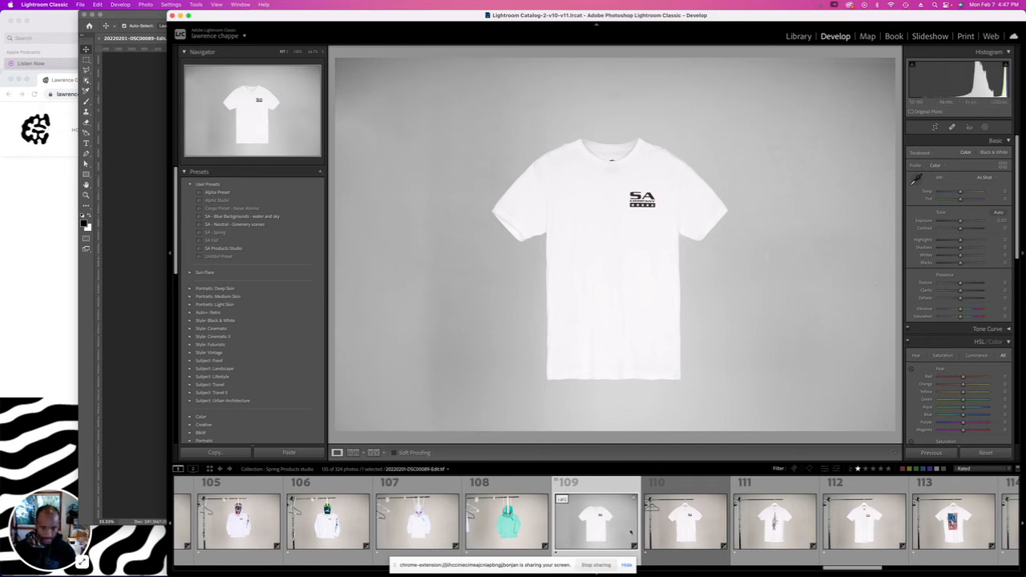
pyautogui.click(657, 534)
pyautogui.click(601, 529)
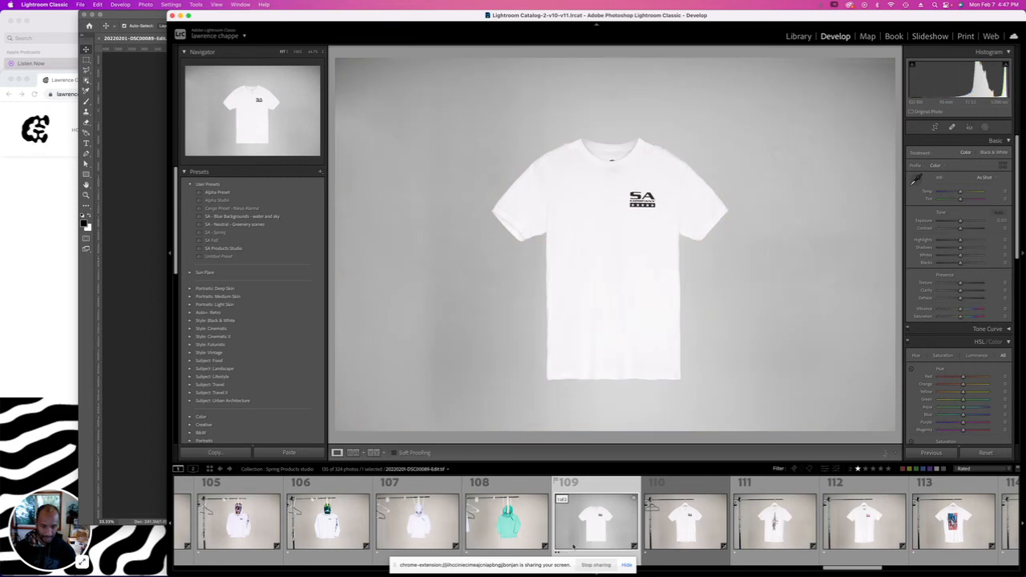
pyautogui.click(674, 536)
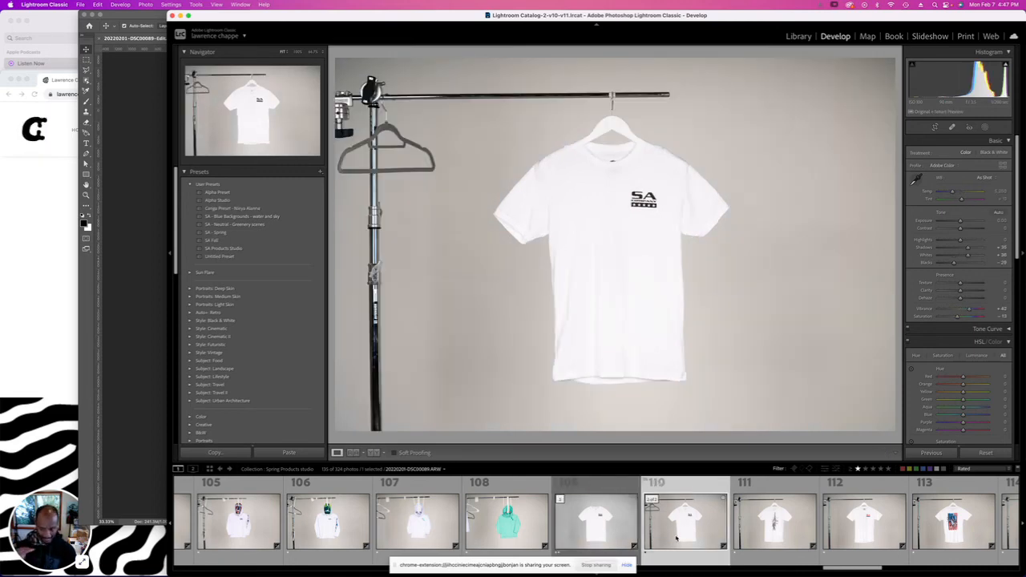
pyautogui.click(621, 525)
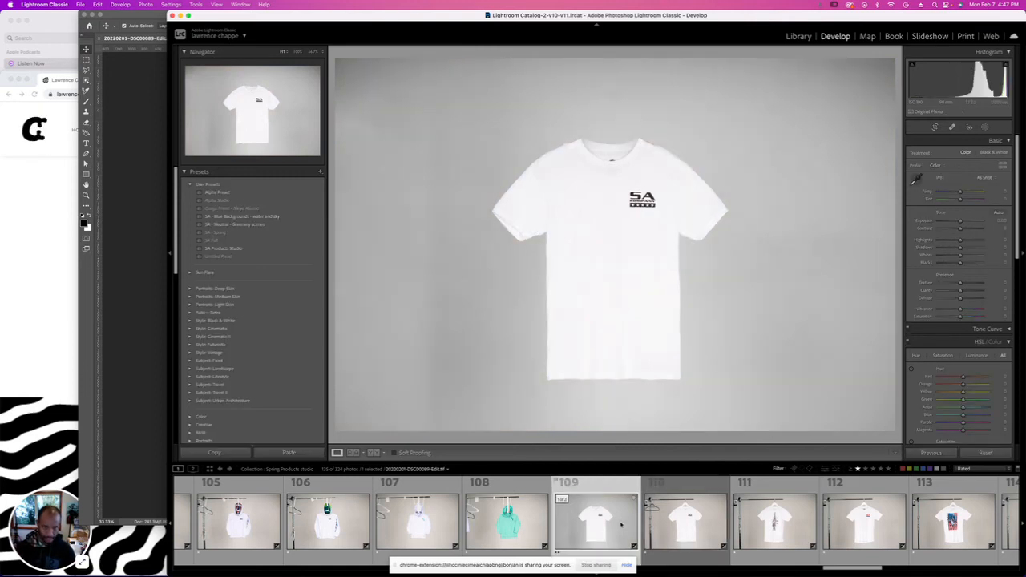
# Open the choices for editing the retouched photo in Adobe Photoshop 2022.
pyautogui.rightClick(621, 525)
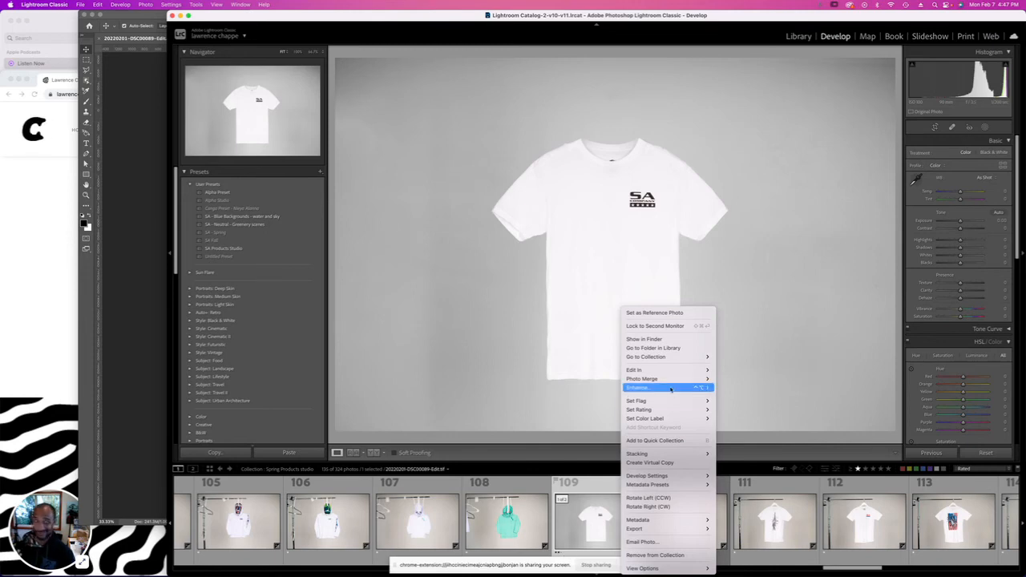
pyautogui.moveTo(663, 371)
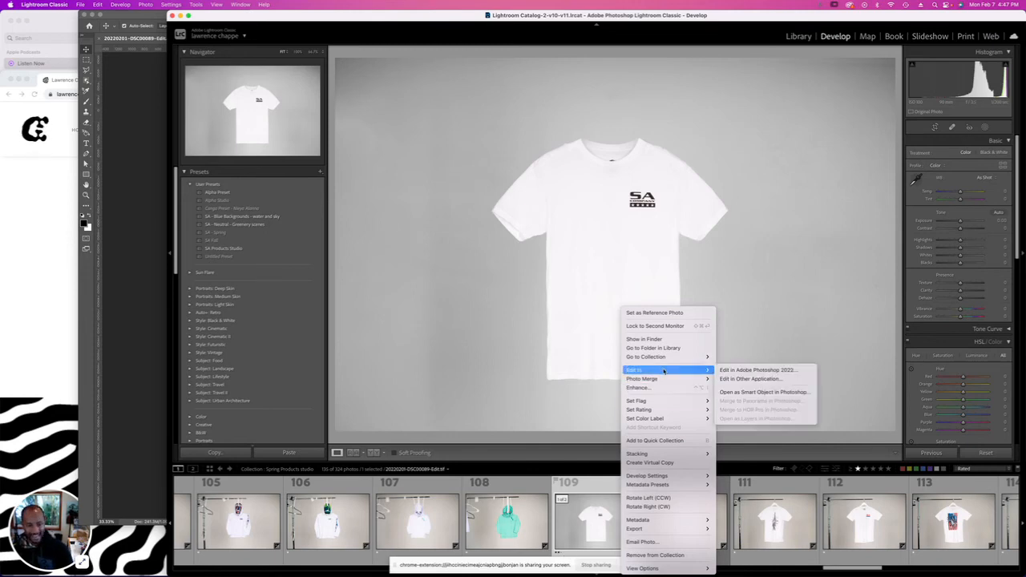
pyautogui.click(760, 371)
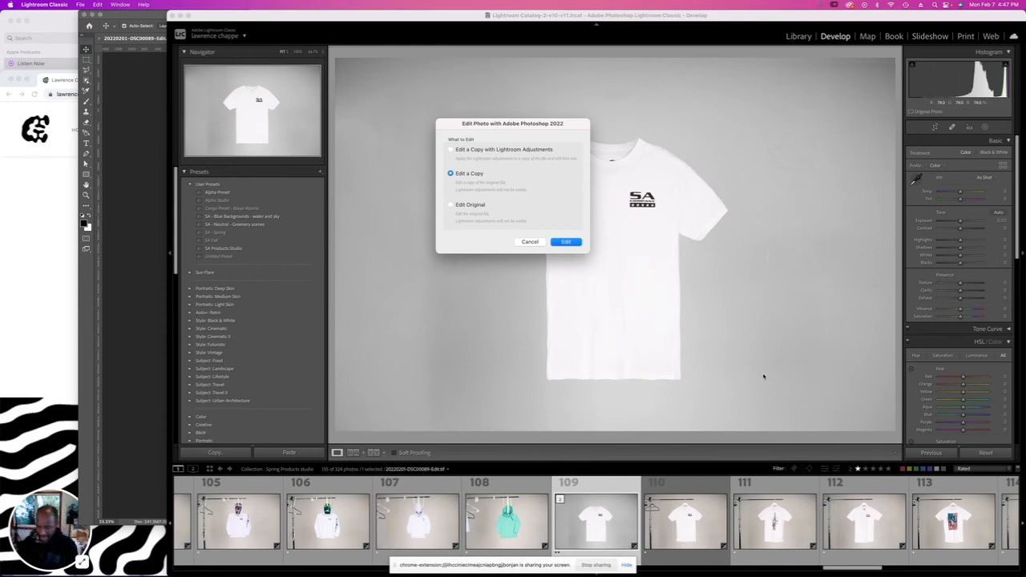
# Switch to Photoshop and close the saved T-shirt document.
pyautogui.press('F3')
pyautogui.click(758, 470)
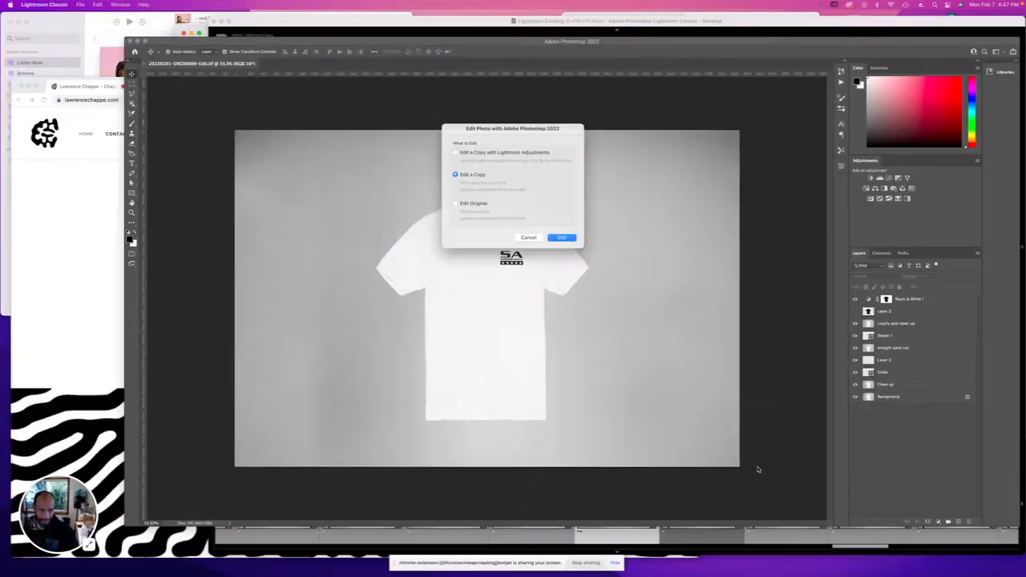
pyautogui.click(96, 38)
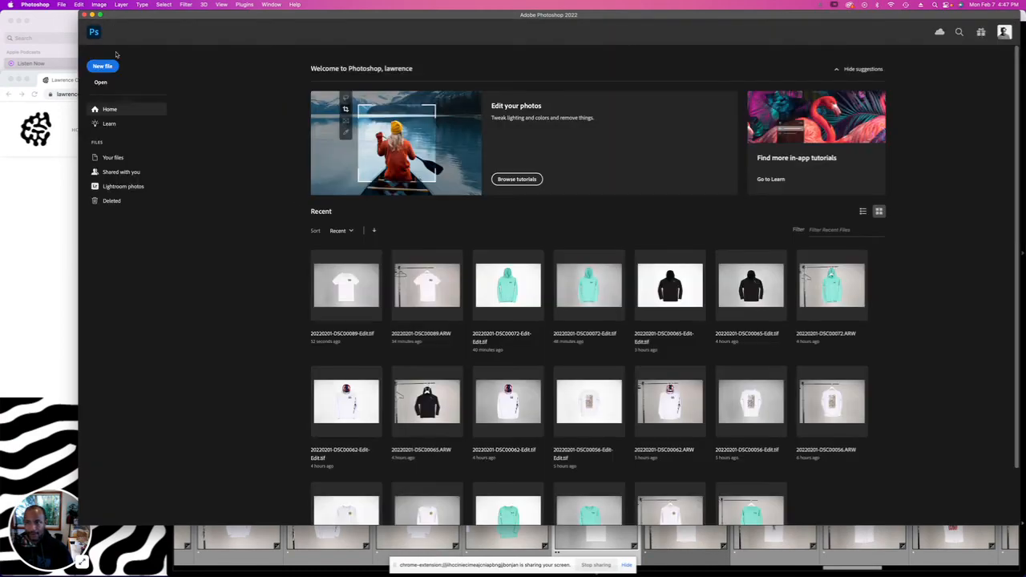
# Return to Lightroom Classic and dismiss the pending dialog for editing the photo in Photoshop.
pyautogui.press('F3')
pyautogui.click(746, 261)
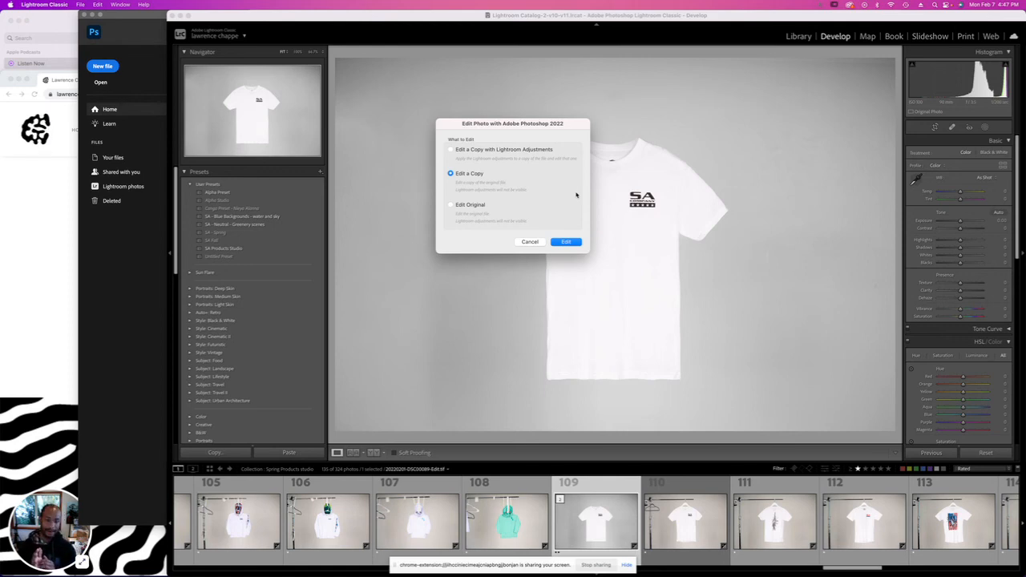
pyautogui.click(566, 240)
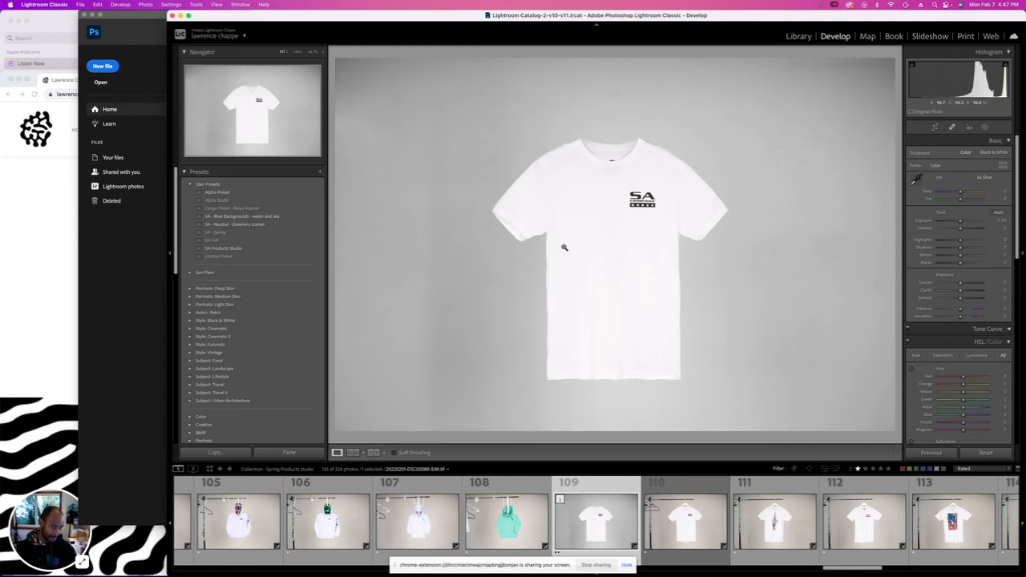
# Review the Edit Original, Edit a Copy and Edit a Copy with Lightroom Adjustments choices for Photoshop, and cancel the dialog.
pyautogui.rightClick(581, 529)
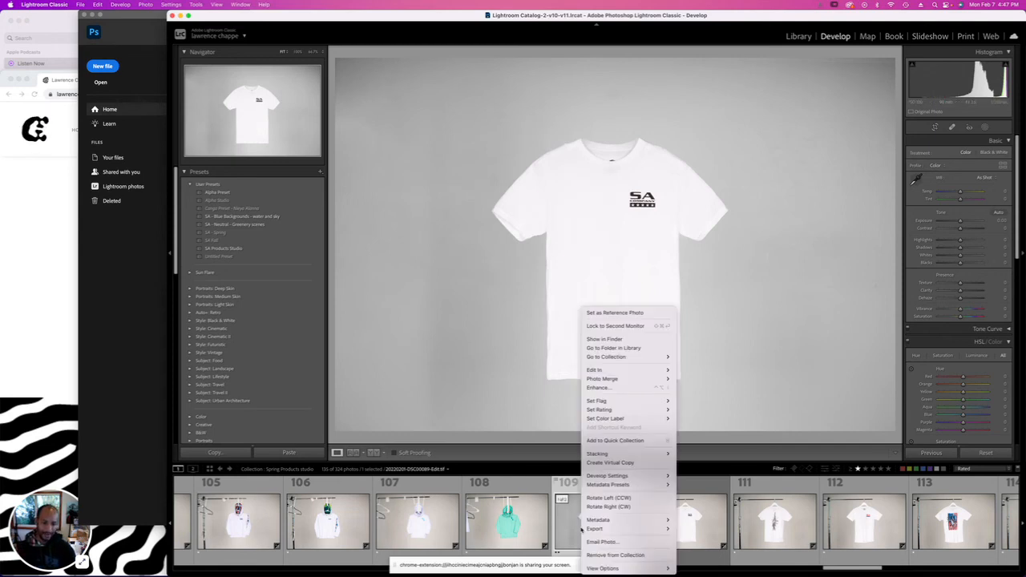
pyautogui.click(630, 463)
pyautogui.rightClick(609, 524)
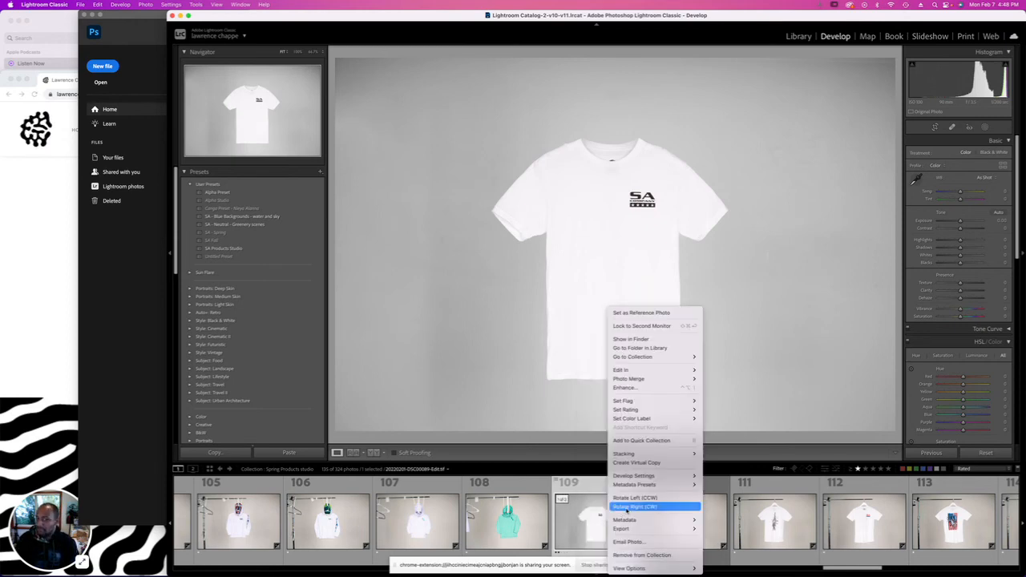
pyautogui.moveTo(638, 372)
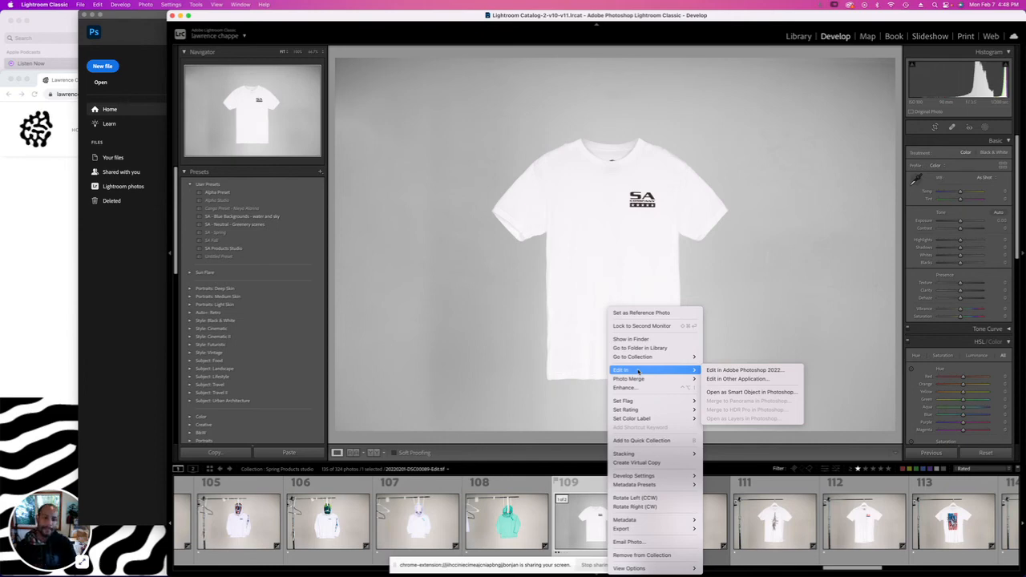
pyautogui.click(721, 373)
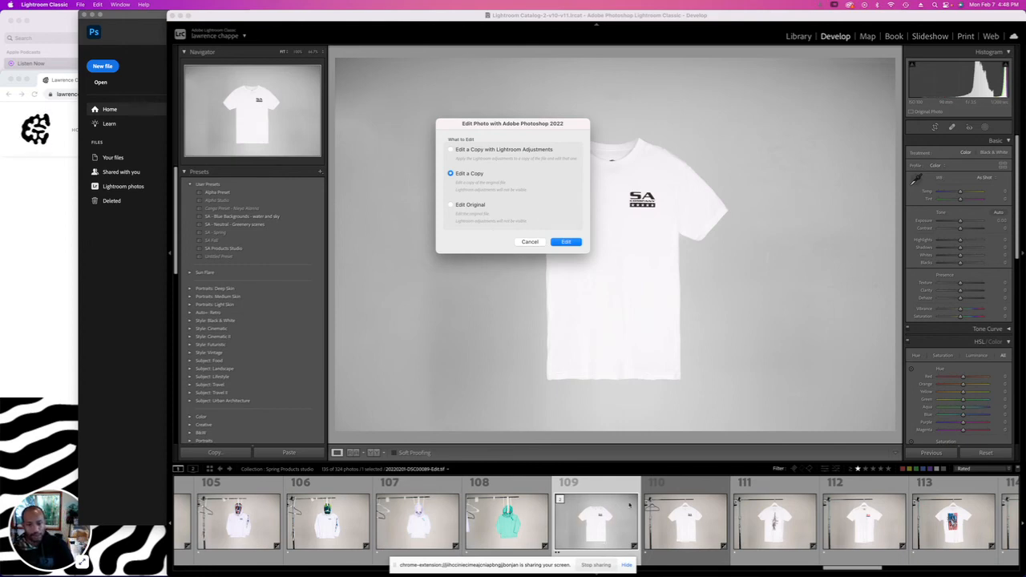
pyautogui.click(449, 205)
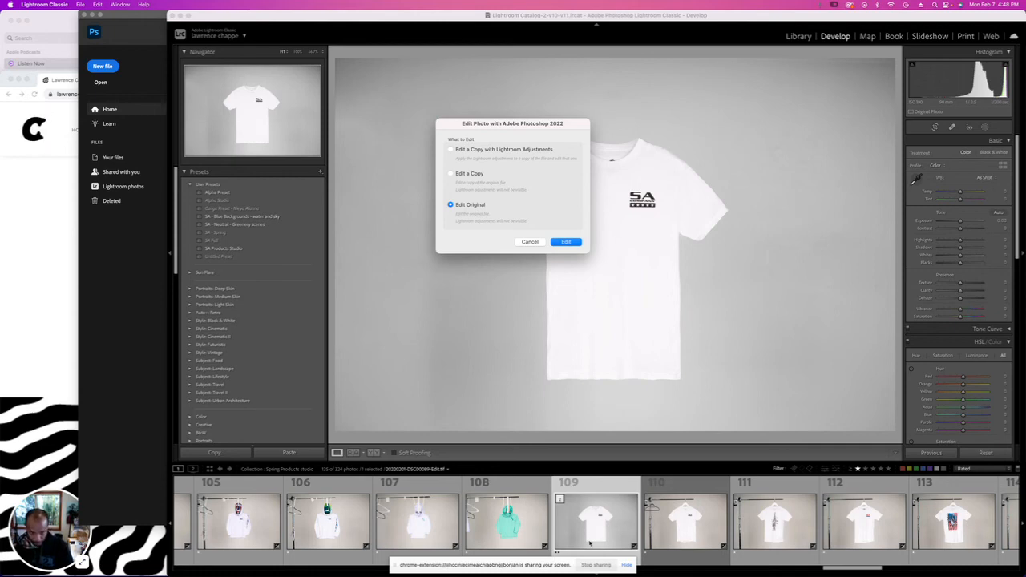
pyautogui.click(464, 175)
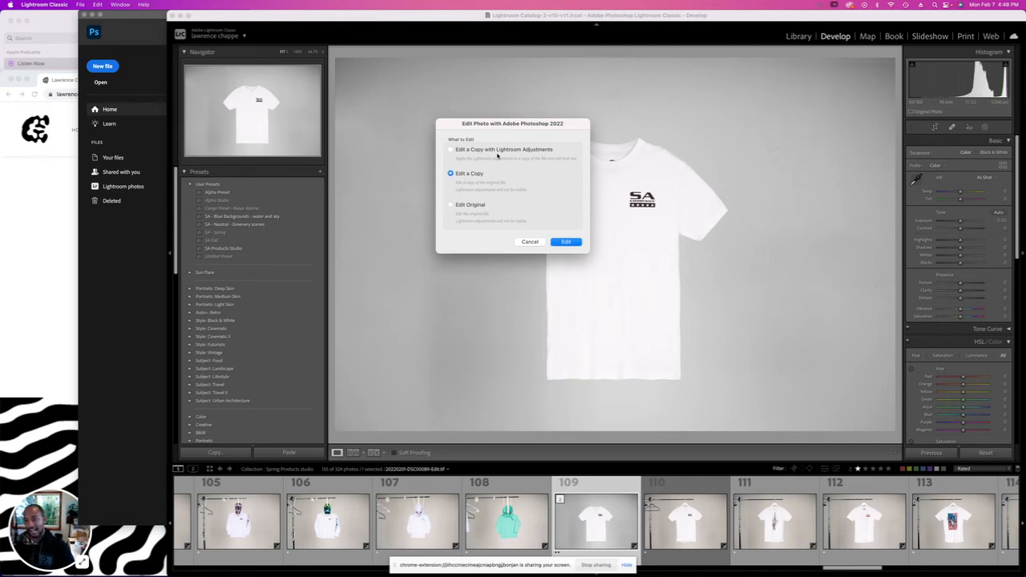
pyautogui.click(498, 154)
pyautogui.click(529, 242)
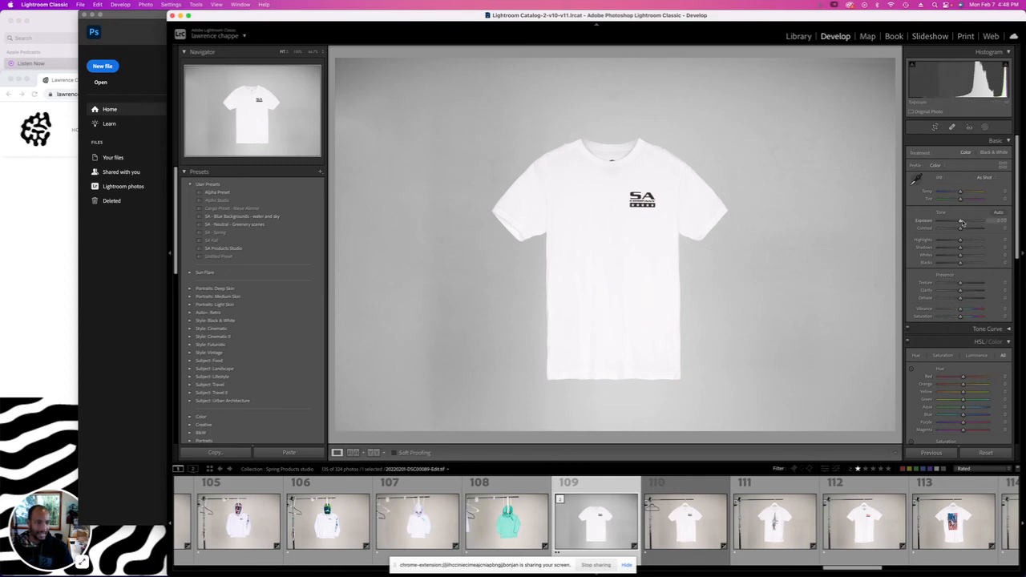
# Try a temperature of -100 on the retouched T-shirt photo and undo the change.
pyautogui.moveTo(959, 191); pyautogui.dragTo(931, 193)
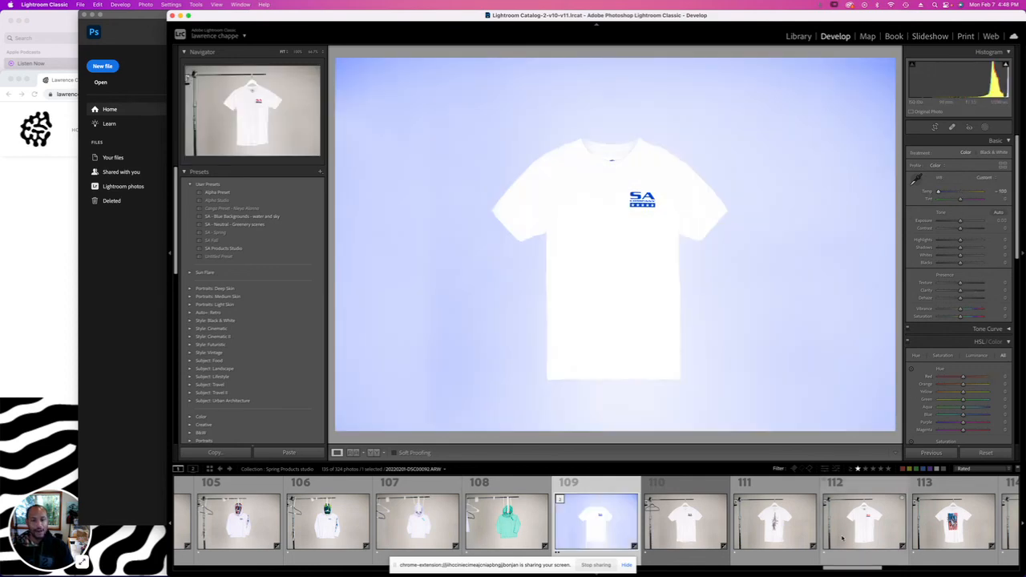
pyautogui.rightClick(583, 525)
pyautogui.moveTo(633, 369)
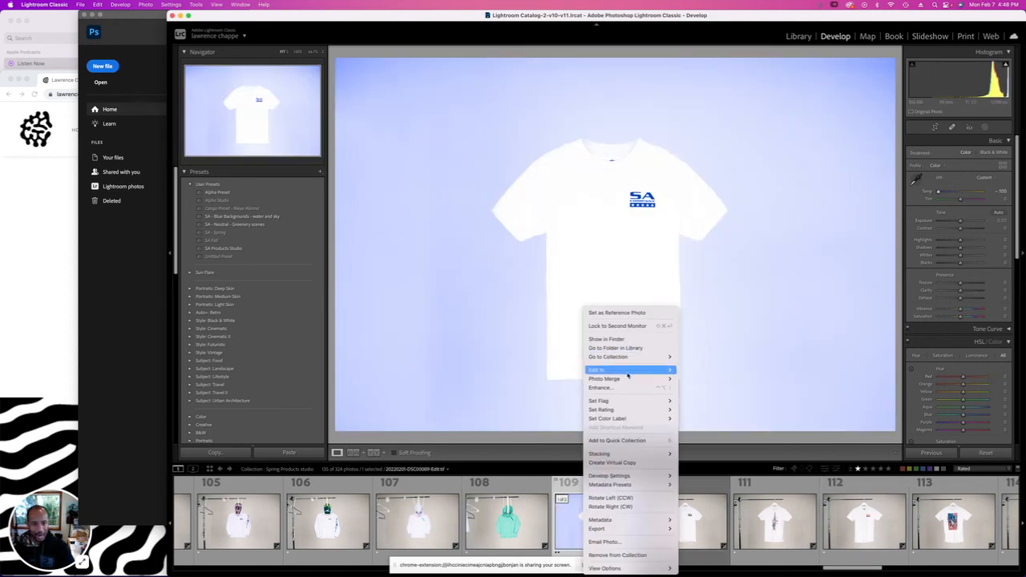
pyautogui.click(879, 223)
pyautogui.press('super+z')
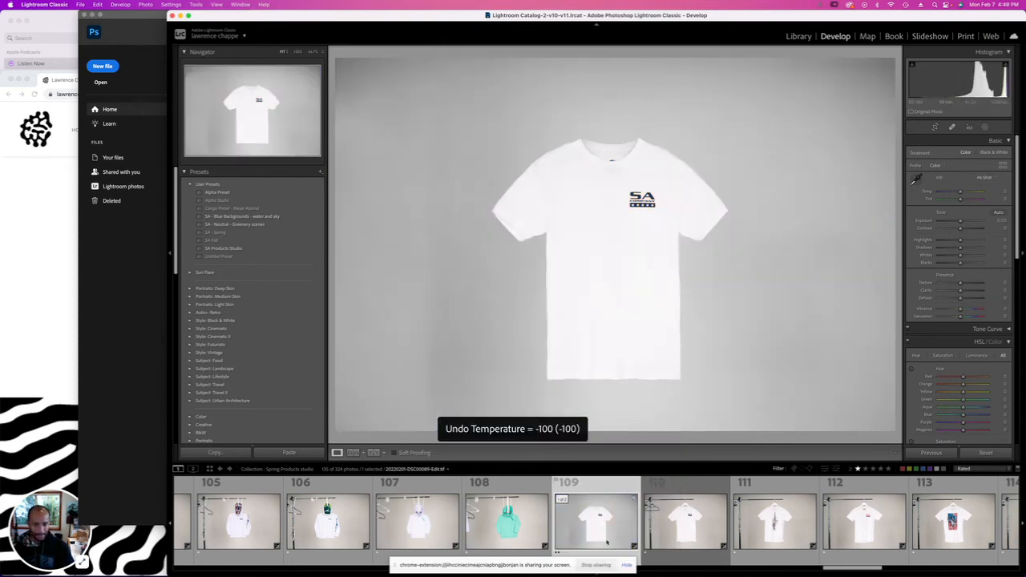
# Send the retouched T-shirt photo to Adobe Photoshop 2022 with the Edit a Copy option.
pyautogui.rightClick(607, 543)
pyautogui.moveTo(659, 369)
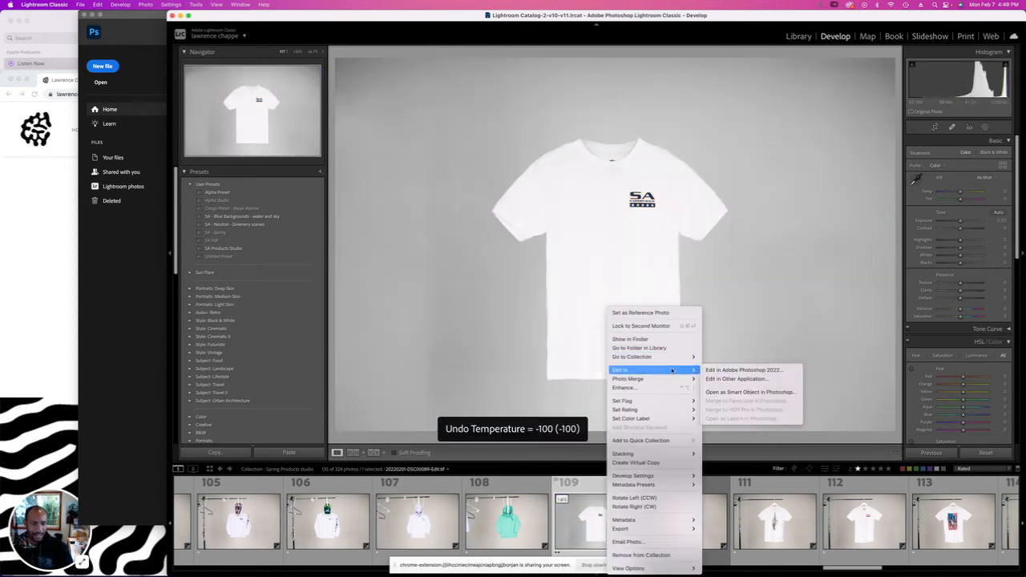
pyautogui.click(723, 370)
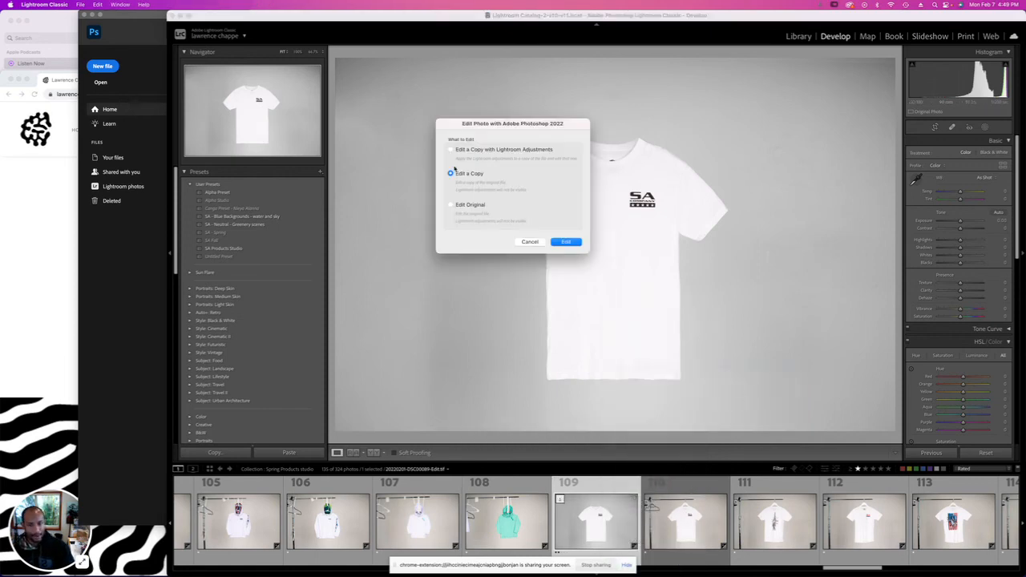
pyautogui.click(568, 242)
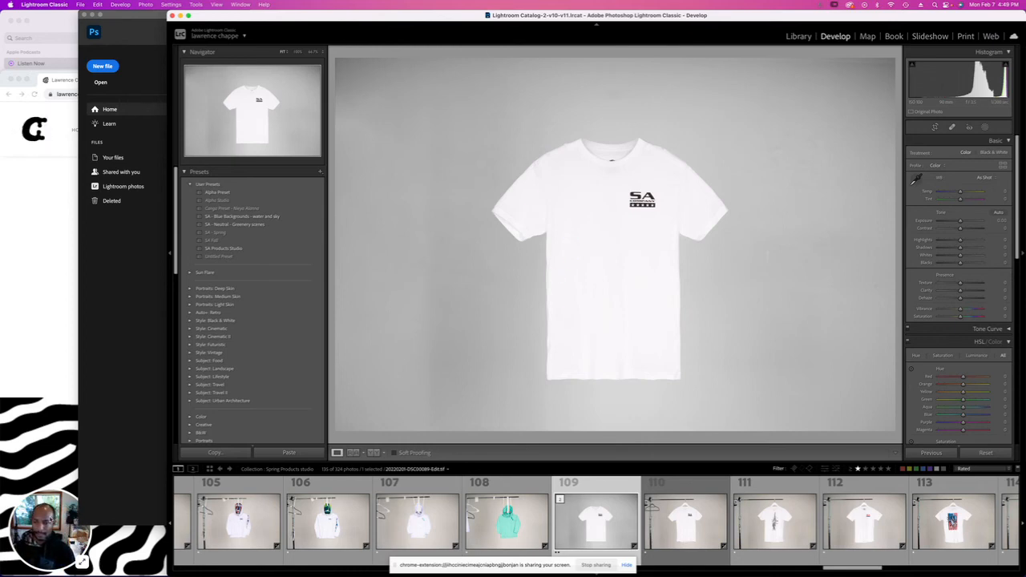
pyautogui.click(149, 547)
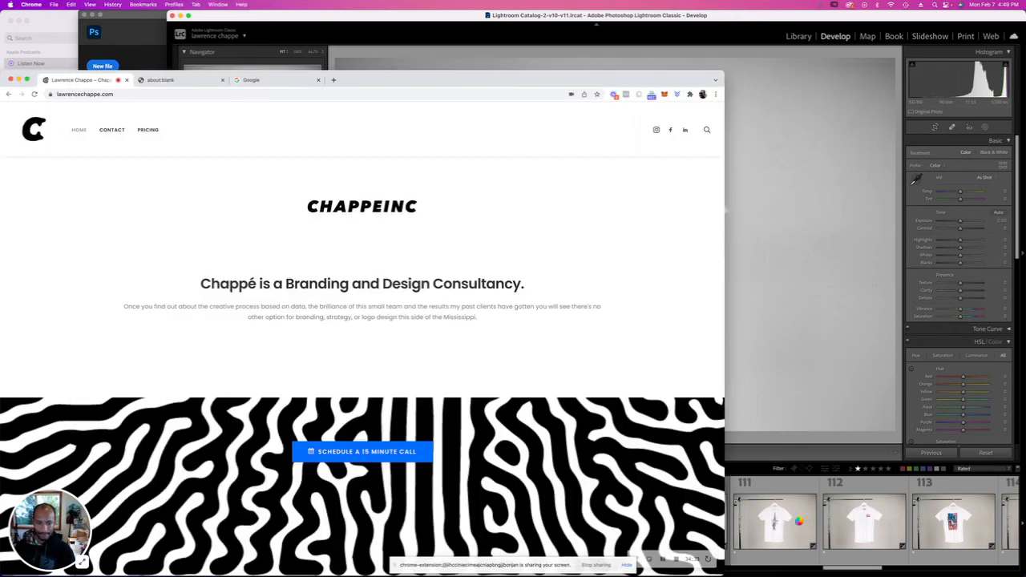
pyautogui.moveTo(686, 560)
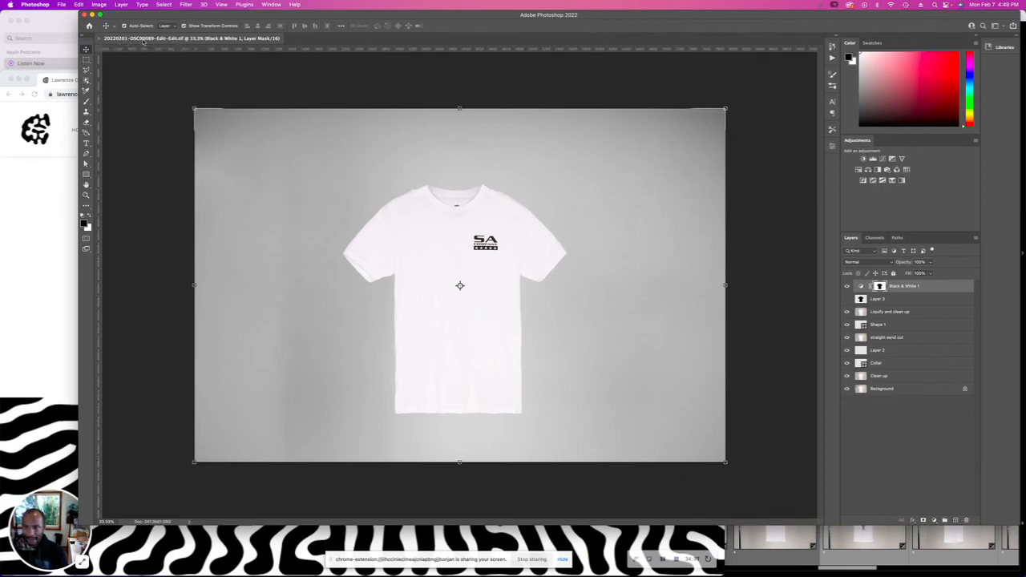
# Return to Lightroom Classic and compare the original T-shirt photo, the first edit and the new copy in the filmstrip.
pyautogui.hotkey('ctrl', 'Up')
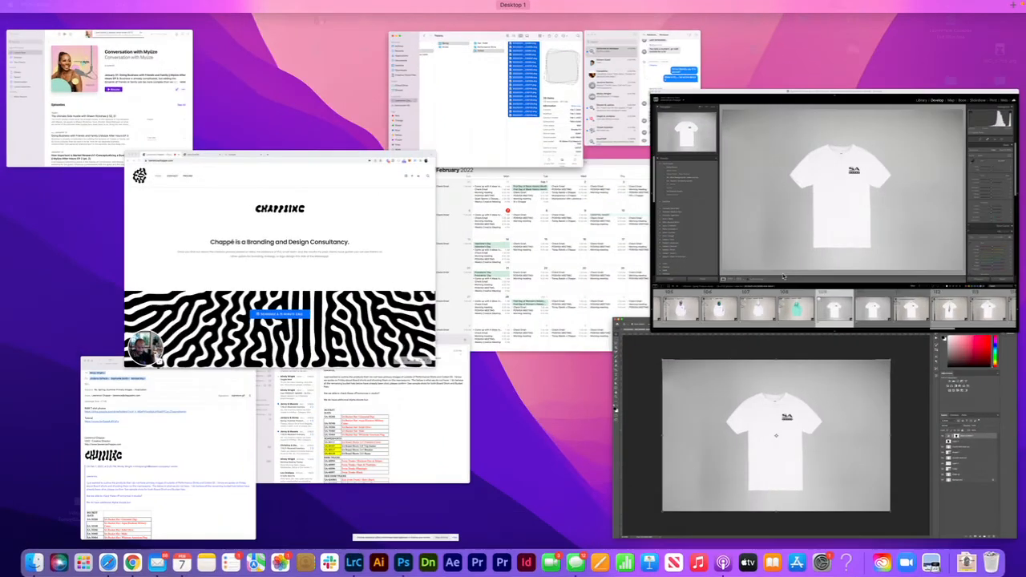
pyautogui.click(801, 241)
pyautogui.click(776, 521)
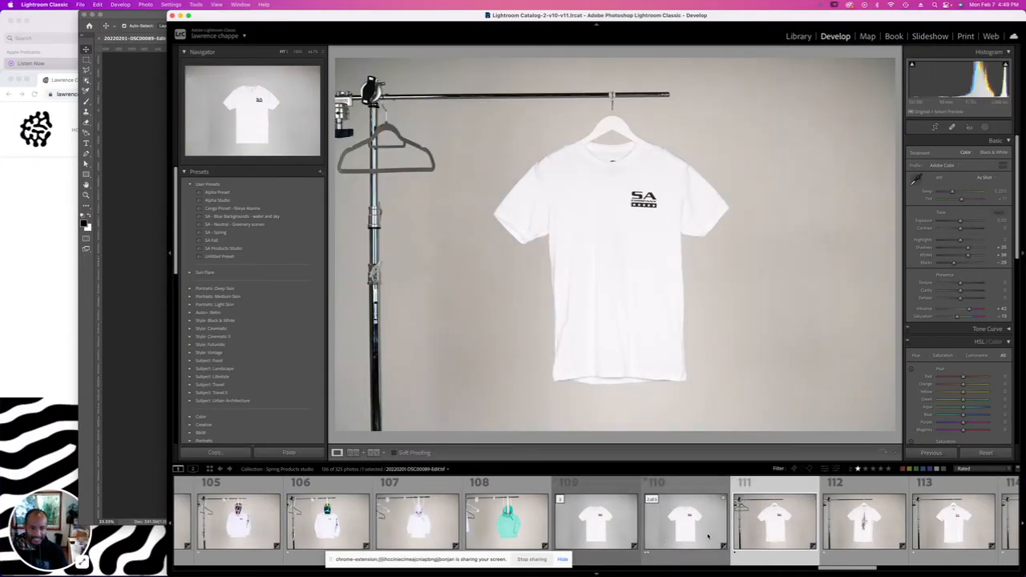
pyautogui.click(685, 521)
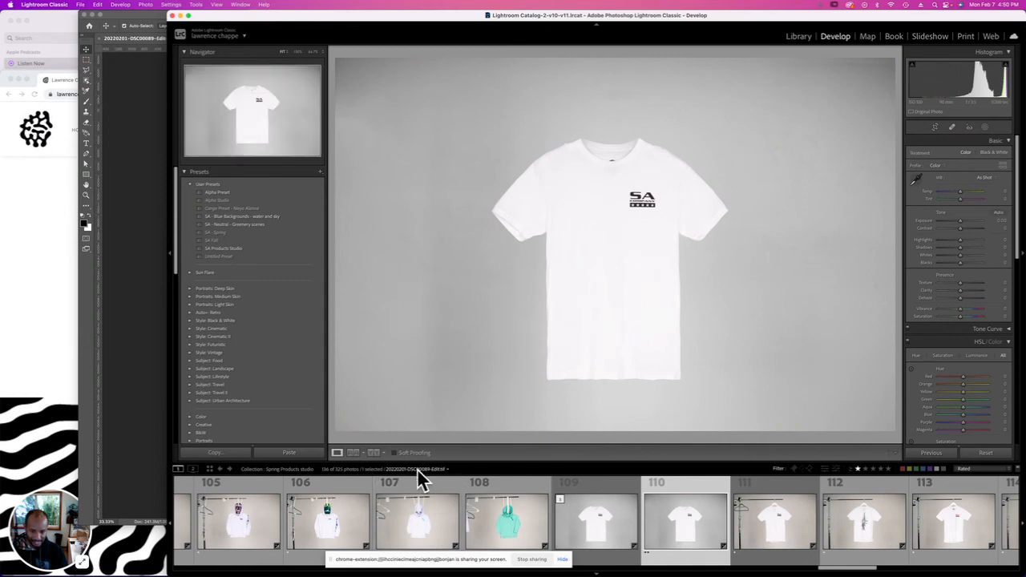
pyautogui.click(777, 527)
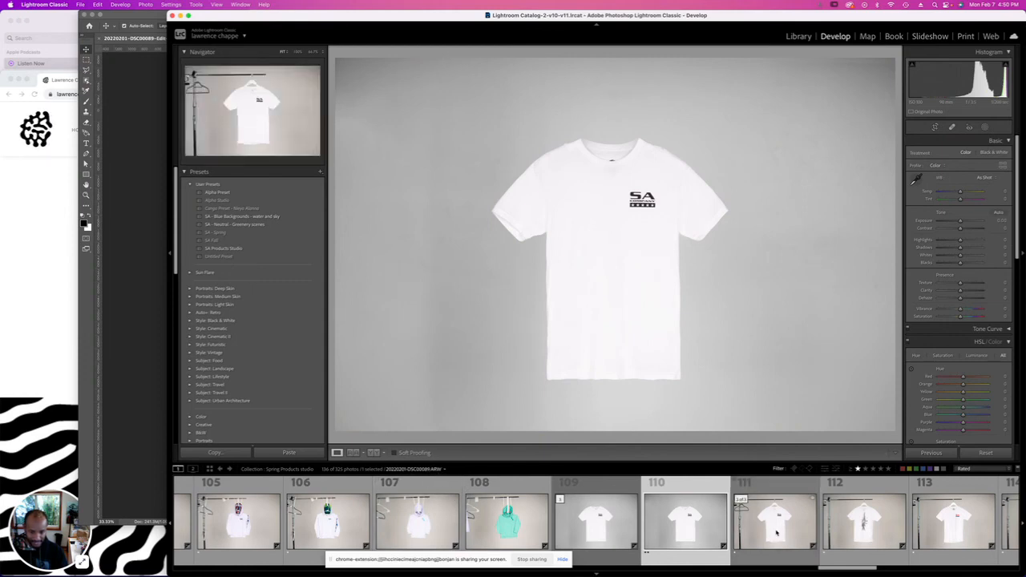
pyautogui.click(686, 521)
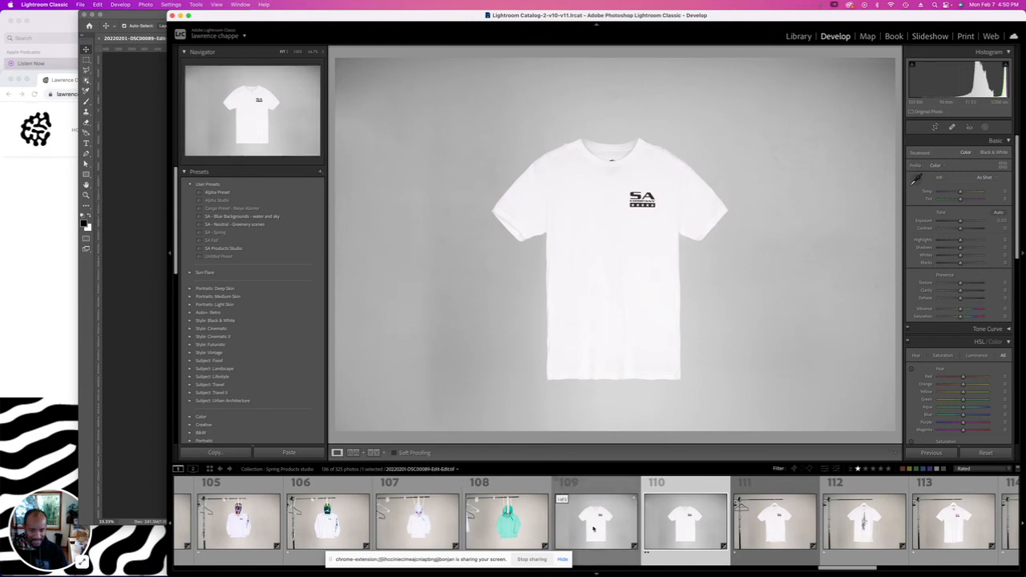
pyautogui.click(586, 521)
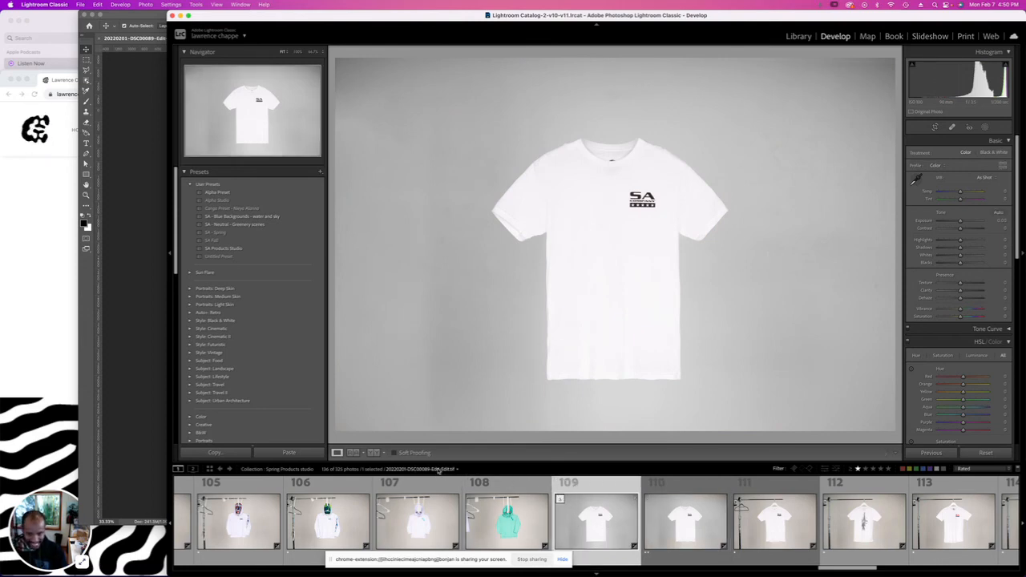
# Switch to Photoshop and brighten the background with a Curves adjustment masked from Black & White 1, raising input 54 to output 111.
pyautogui.hotkey('ctrl', 'Up')
pyautogui.click(817, 458)
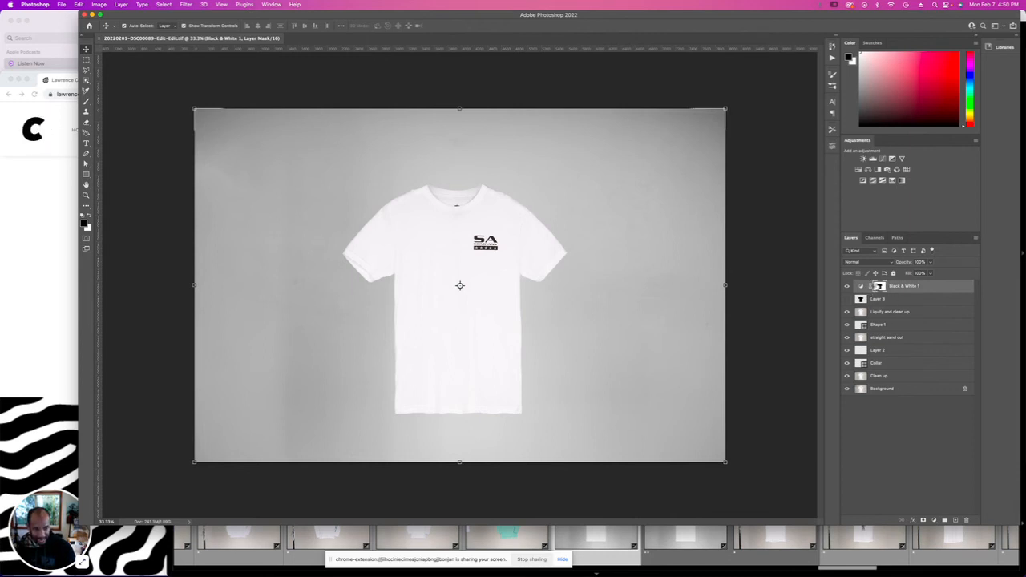
pyautogui.keyDown('super'); pyautogui.click(880, 288); pyautogui.keyUp('super')
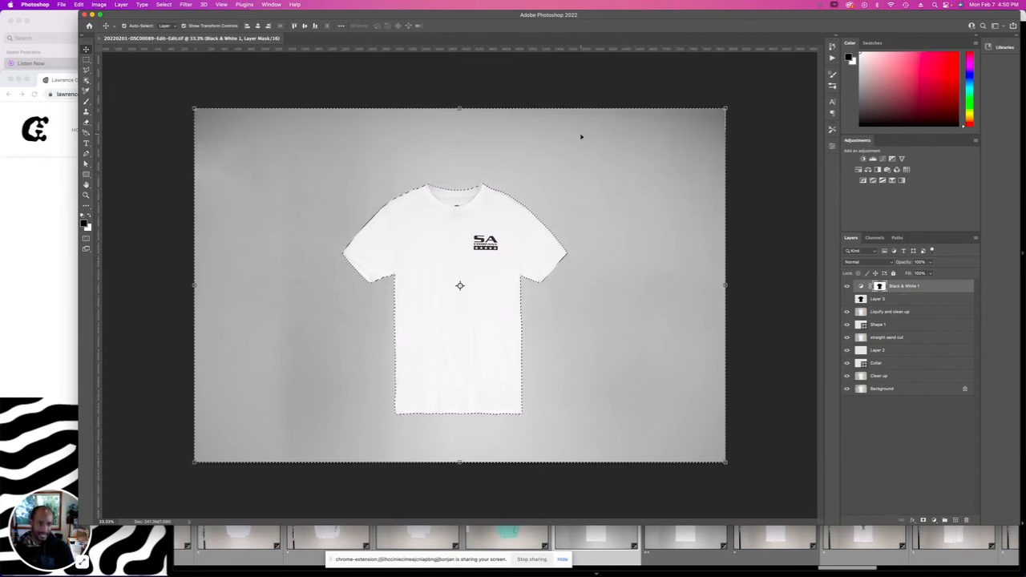
pyautogui.click(871, 158)
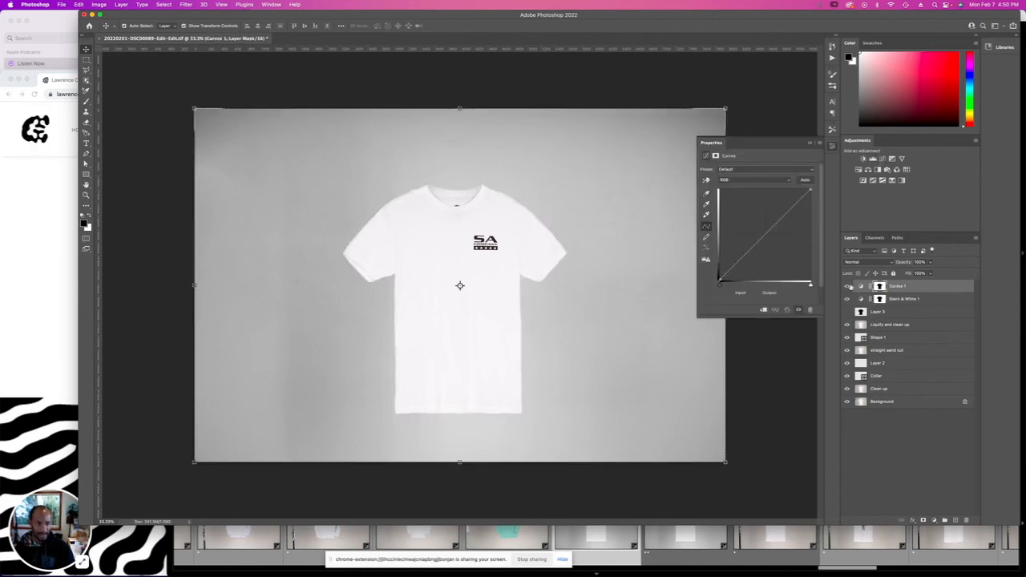
pyautogui.moveTo(746, 231); pyautogui.dragTo(739, 241)
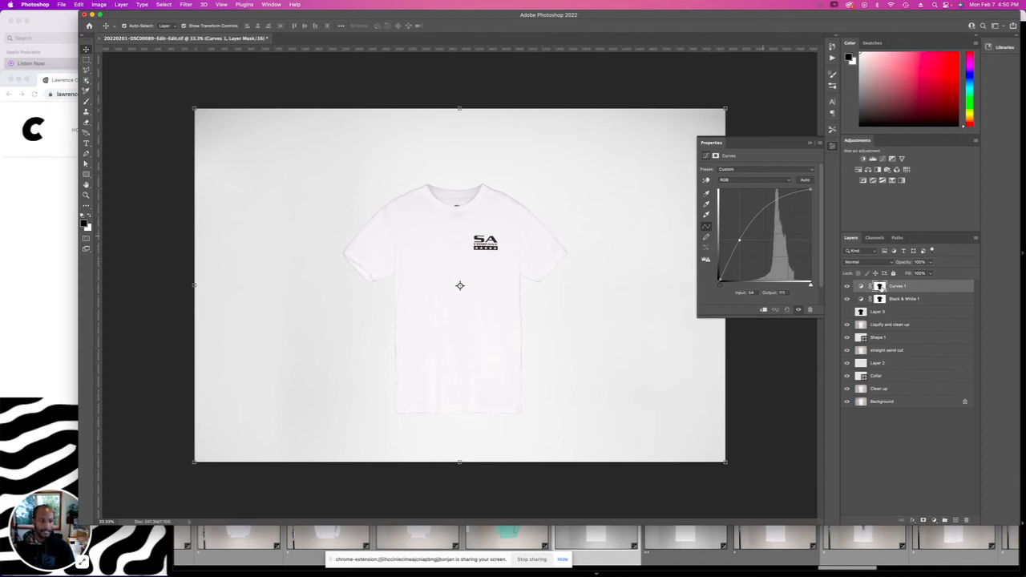
# Select the shirt by inverting the Curves 1 mask selection, and darken it with a second Curves adjustment, lowering the white output to 231.
pyautogui.keyDown('super'); pyautogui.click(881, 287); pyautogui.keyUp('super')
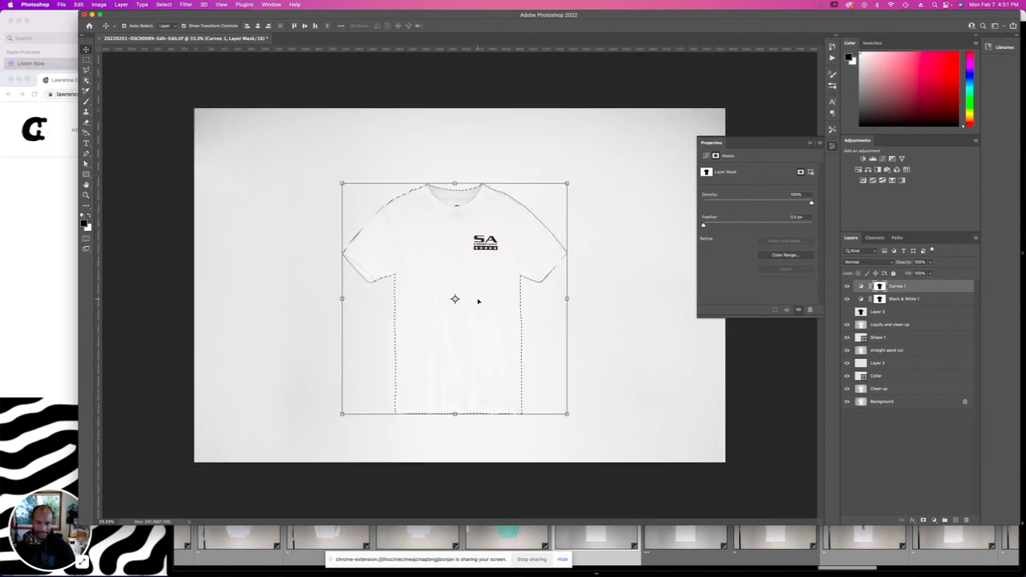
pyautogui.click(883, 159)
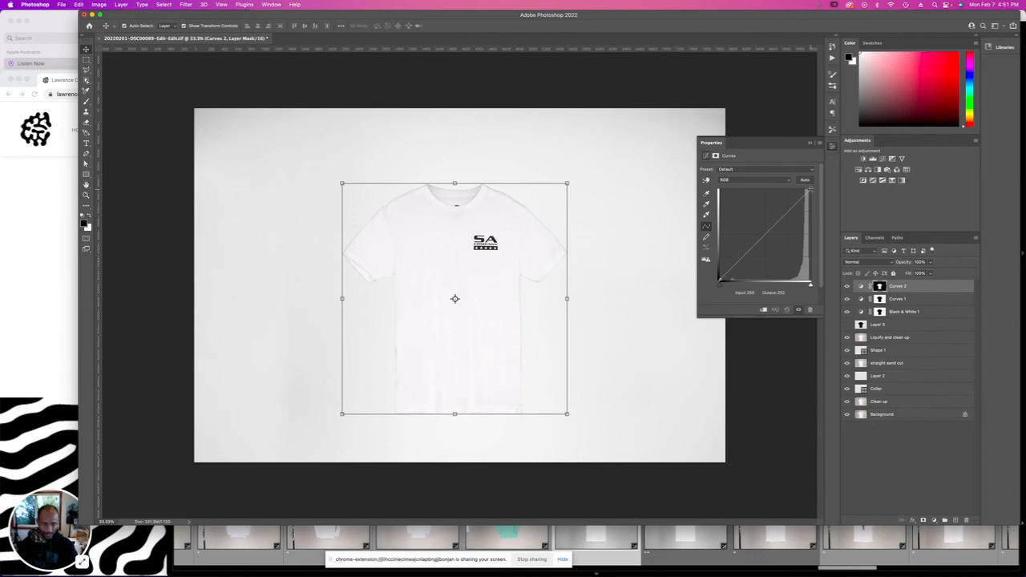
pyautogui.click(810, 189)
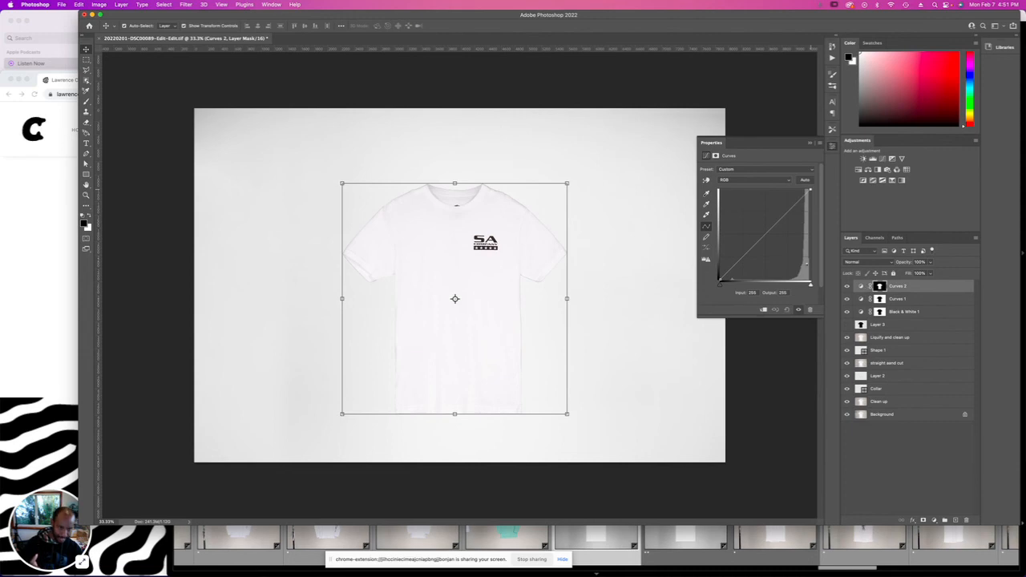
pyautogui.moveTo(744, 254)
pyautogui.mouseDown()
pyautogui.moveTo(746, 266)
pyautogui.moveTo(733, 246)
pyautogui.moveTo(769, 294)
pyautogui.moveTo(685, 214)
pyautogui.moveTo(754, 275)
pyautogui.moveTo(746, 262)
pyautogui.mouseUp()
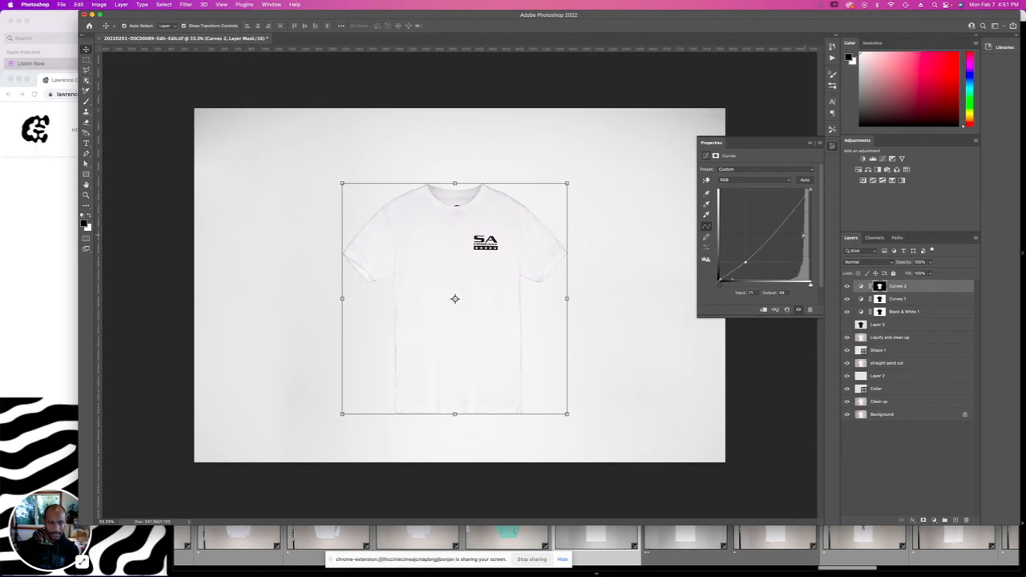
pyautogui.moveTo(745, 262); pyautogui.dragTo(742, 262)
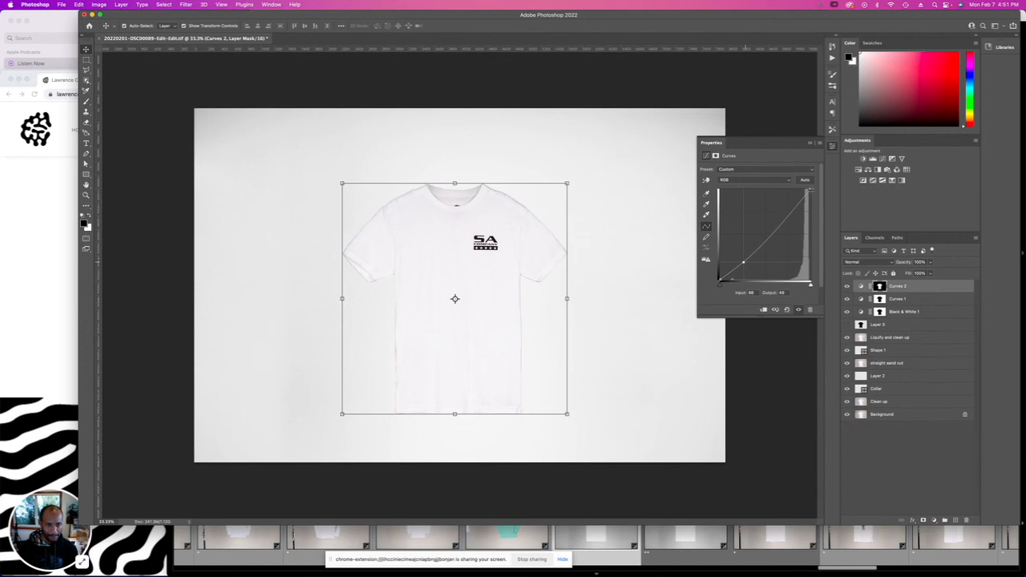
pyautogui.moveTo(809, 190)
pyautogui.mouseDown()
pyautogui.moveTo(811, 203)
pyautogui.moveTo(824, 198)
pyautogui.mouseUp()
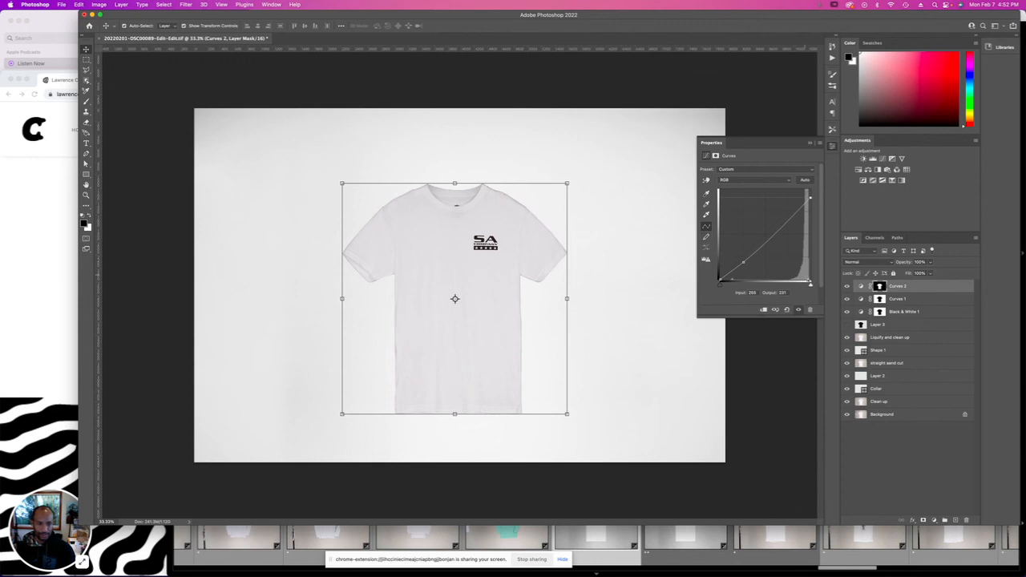
# Compare the shirt with the Curves 2 layer hidden and shown, and save the document.
pyautogui.click(847, 286)
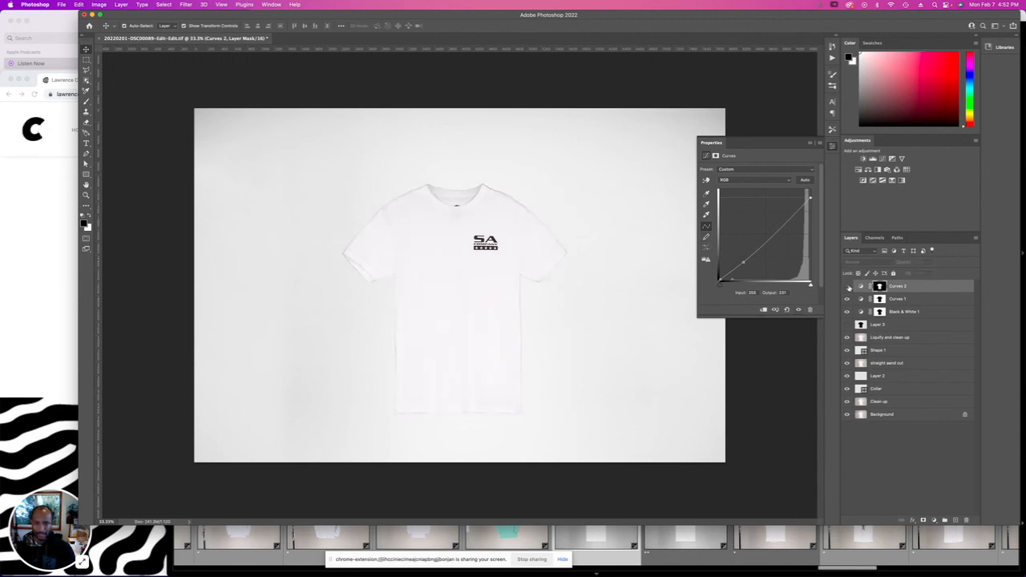
pyautogui.click(847, 286)
pyautogui.hotkey('ctrl', 's')
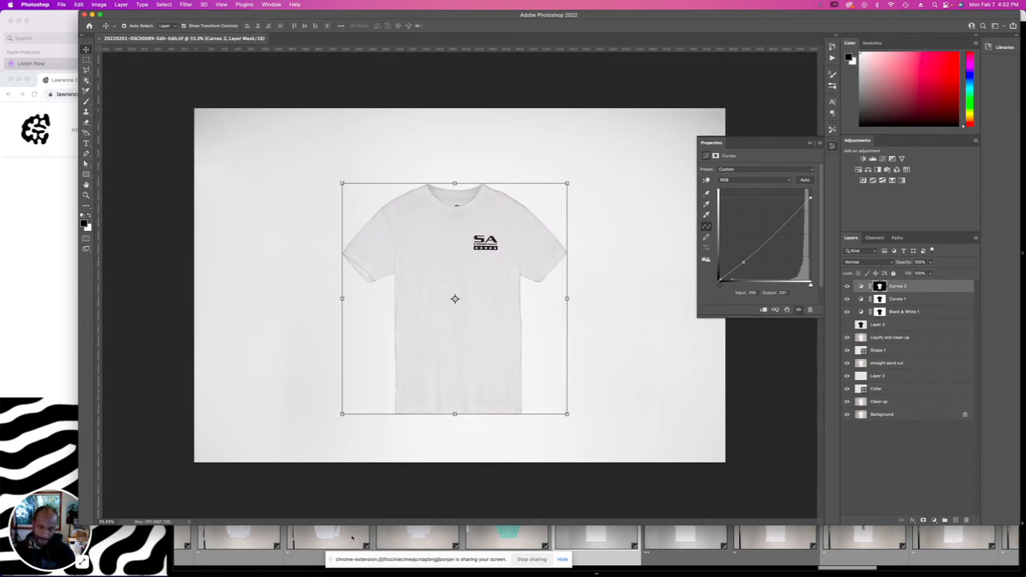
# Switch to Lightroom Classic and compare the saved bright-background copy with the neighbouring T-shirt versions, checking the shirt's collar and shoulder.
pyautogui.click(604, 544)
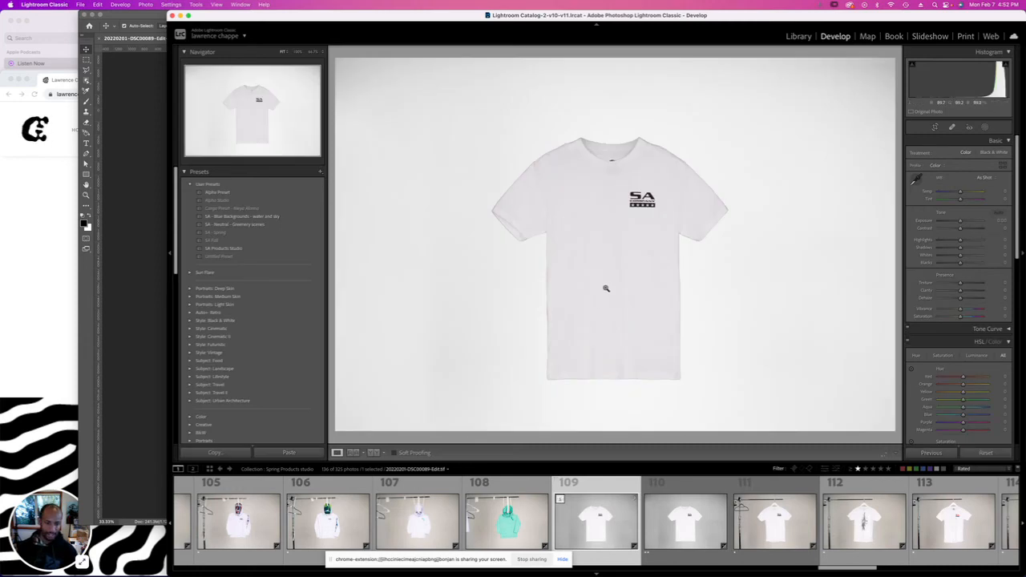
pyautogui.press('Right')
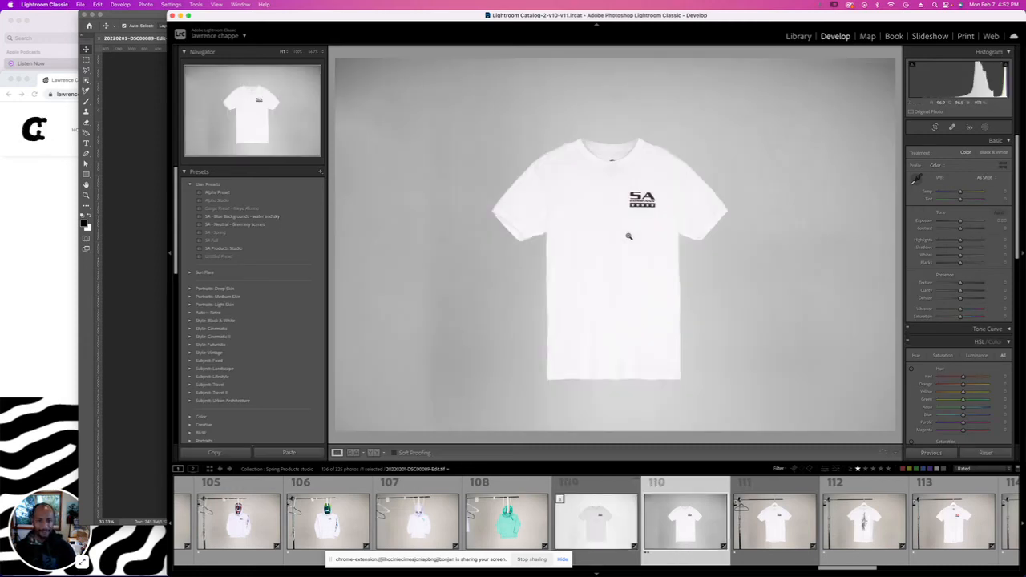
pyautogui.press('Right')
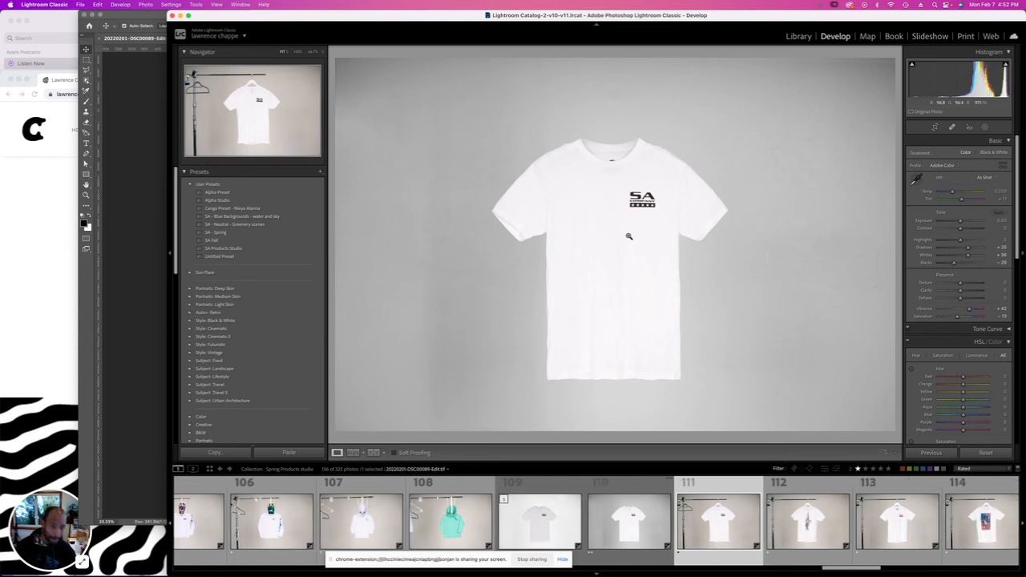
pyautogui.press('Left')
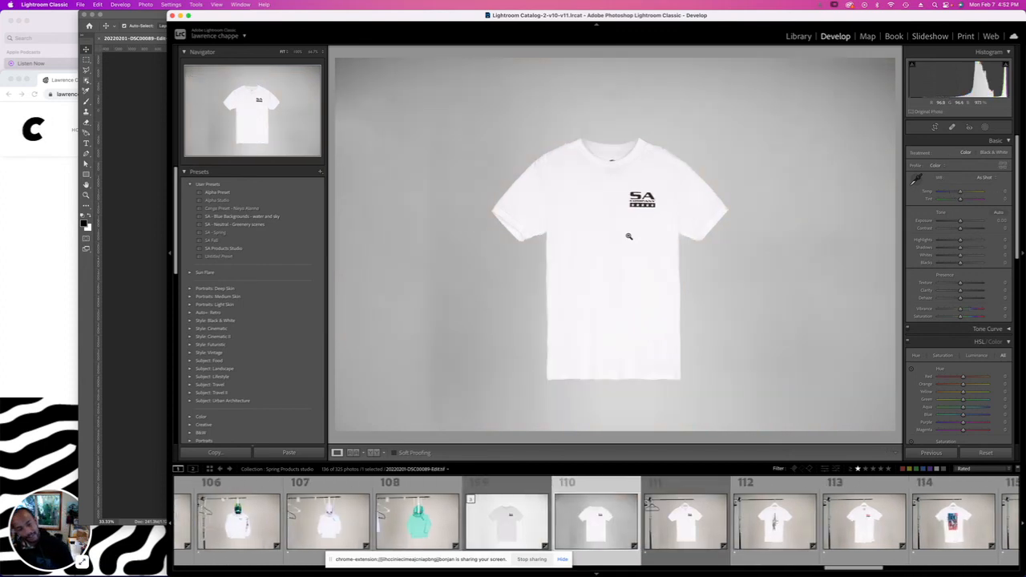
pyautogui.press('Left')
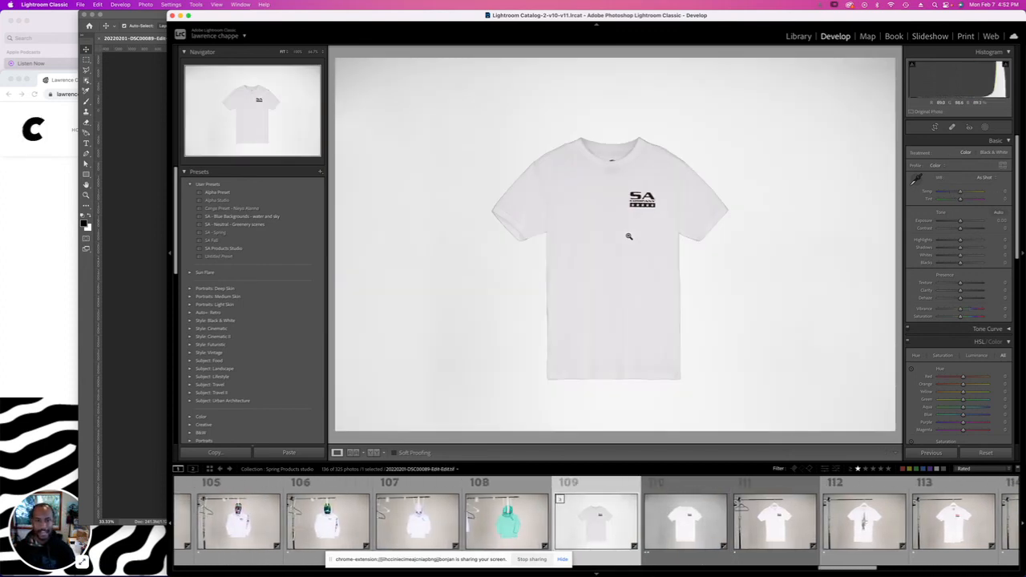
pyautogui.press('Right')
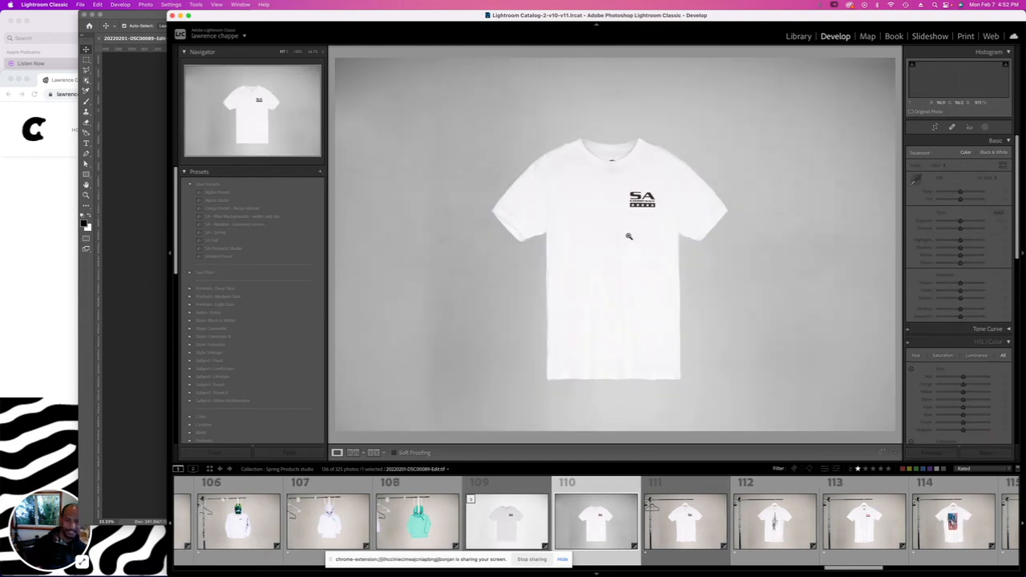
pyautogui.press('Left')
pyautogui.press('Left')
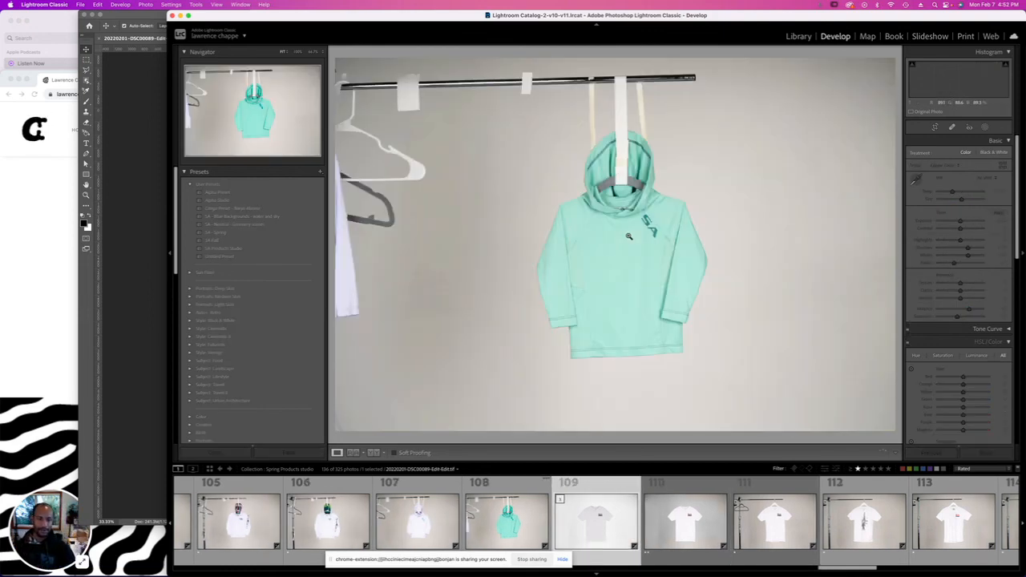
pyautogui.press('Right')
pyautogui.press('Right')
pyautogui.press('Left')
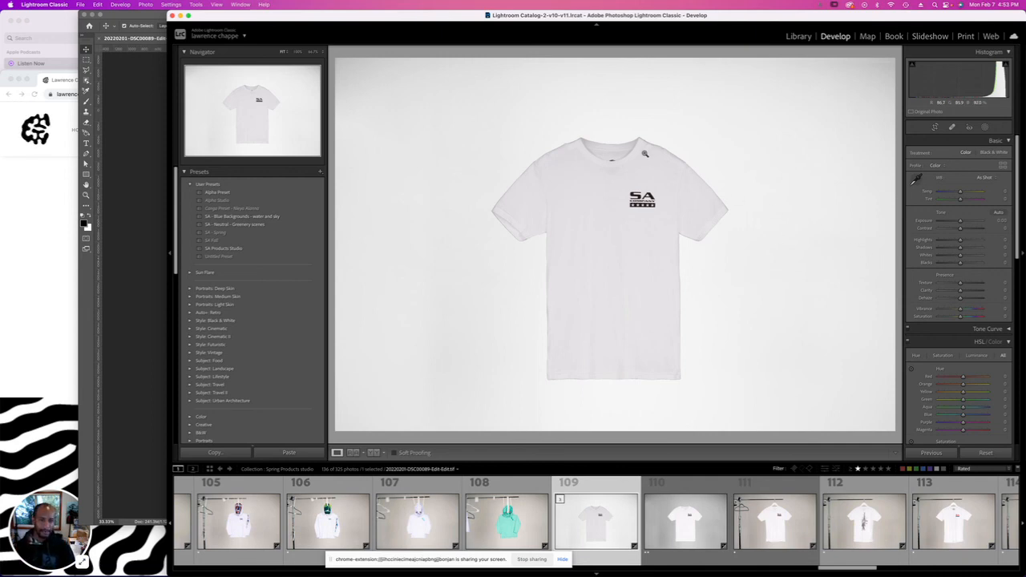
pyautogui.click(656, 161)
pyautogui.click(674, 161)
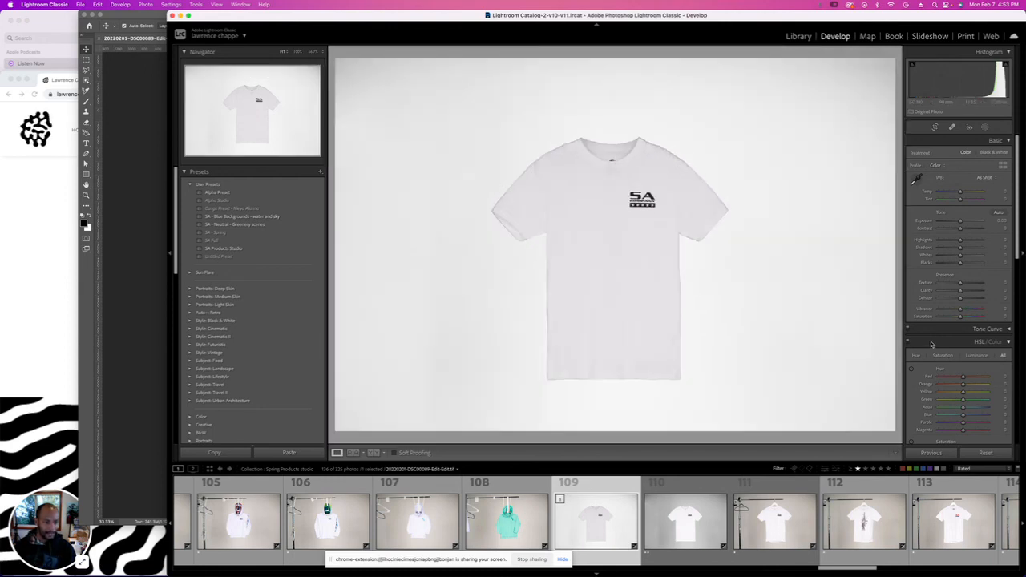
# Reduce the photo's Purple saturation to -70 in the HSL adjustments, undoing the trial +100 changes to Magenta and Blue saturation.
pyautogui.scroll(-5, 958, 392)
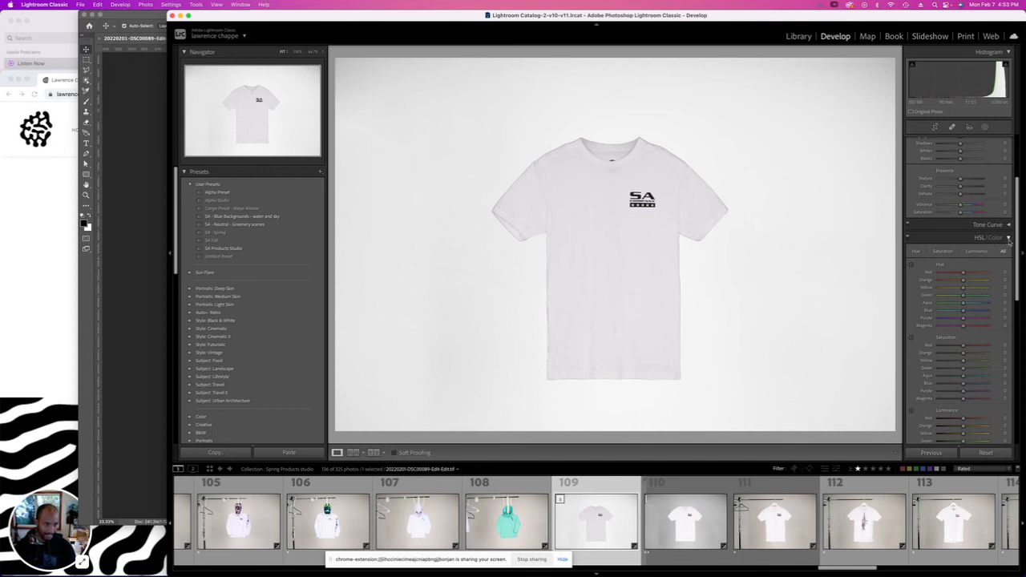
pyautogui.scroll(-2, 974, 377)
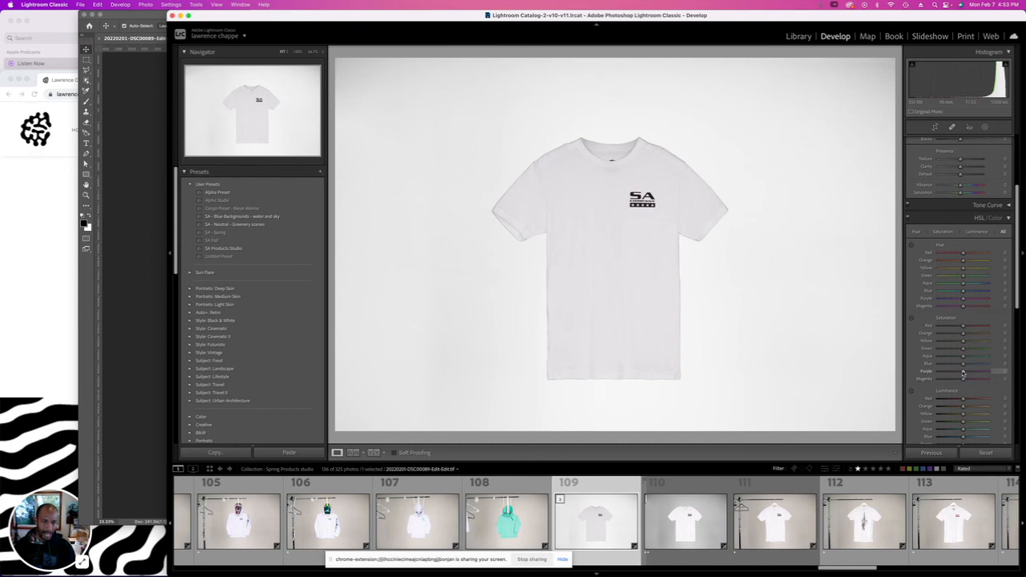
pyautogui.moveTo(963, 374)
pyautogui.mouseDown()
pyautogui.moveTo(926, 376)
pyautogui.moveTo(990, 374)
pyautogui.moveTo(908, 381)
pyautogui.moveTo(946, 376)
pyautogui.mouseUp()
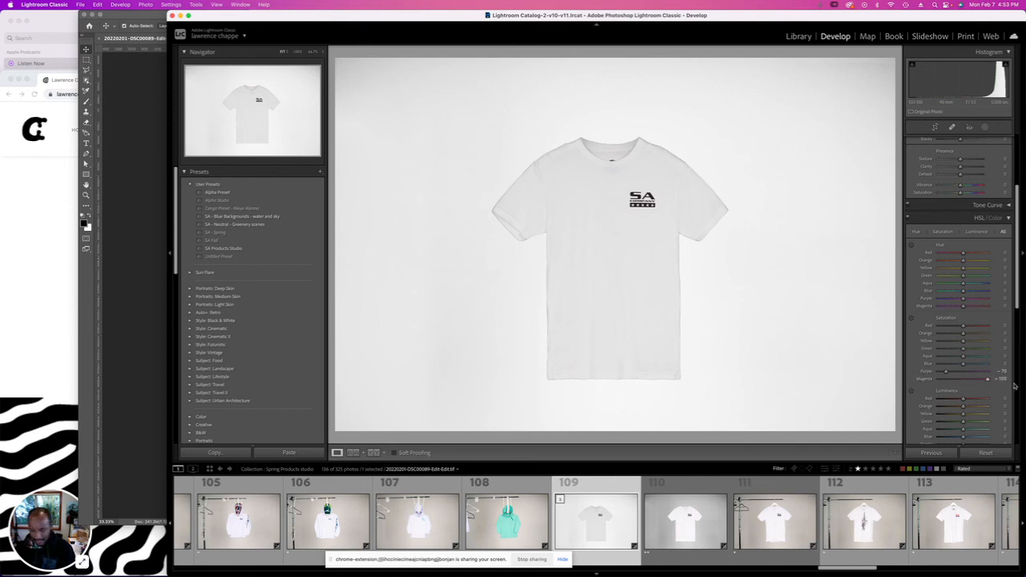
pyautogui.press('super+z')
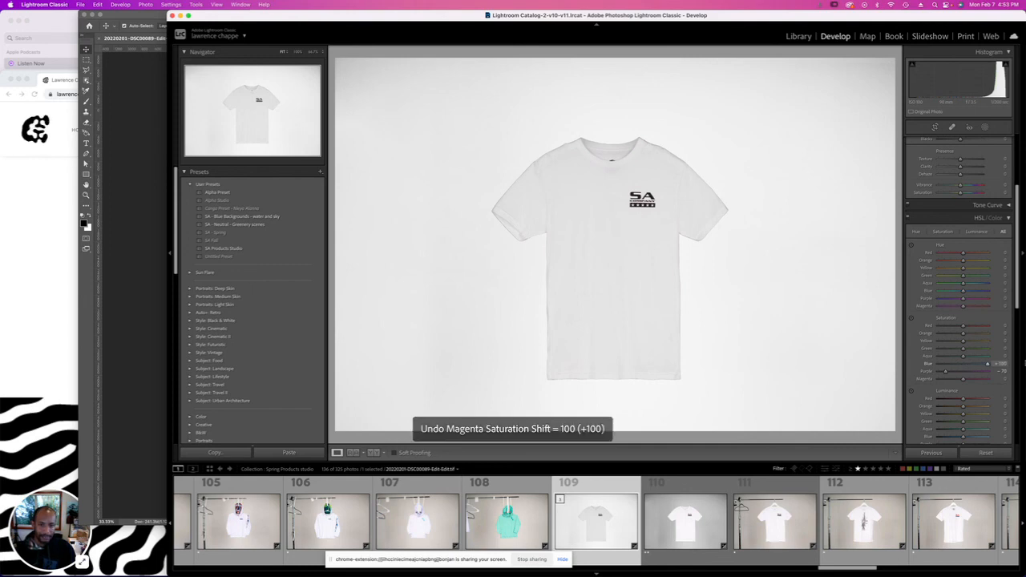
pyautogui.press('super+z')
# Inspect the T-shirt's sleeve, collar and shoulder edges at 100%, and return to the full-photo view.
pyautogui.click(551, 216)
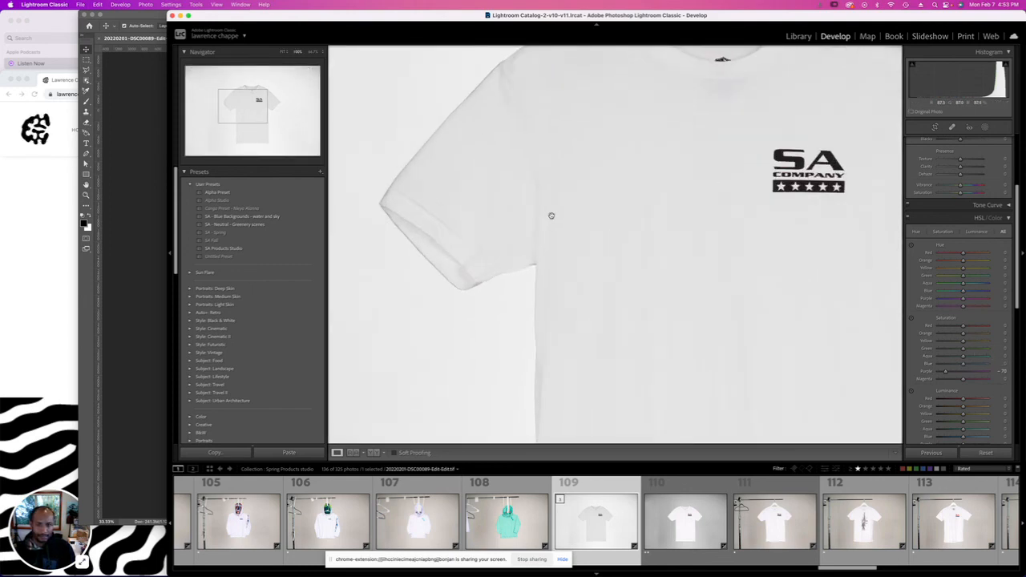
pyautogui.scroll(3, 557, 257)
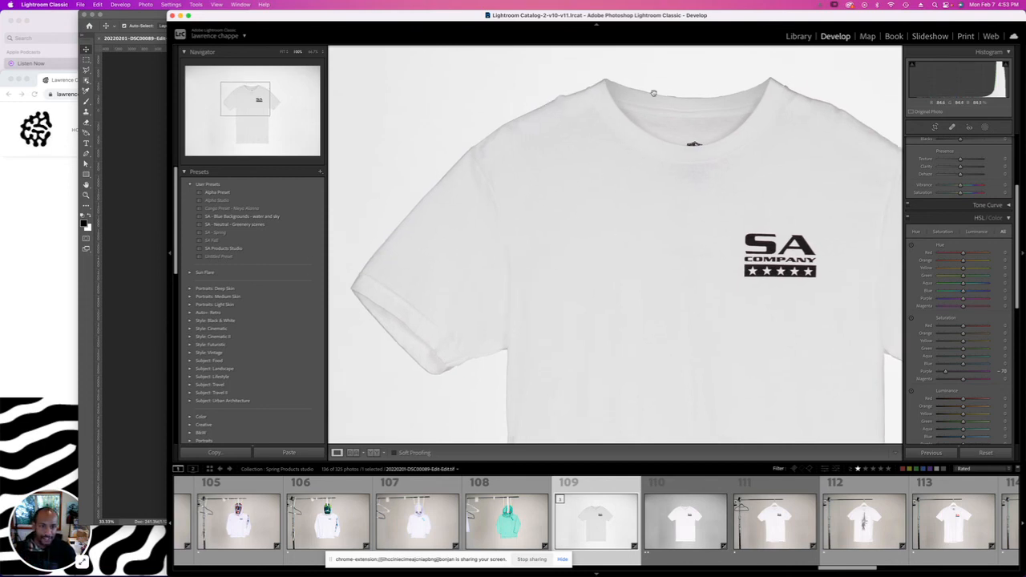
pyautogui.click(680, 139)
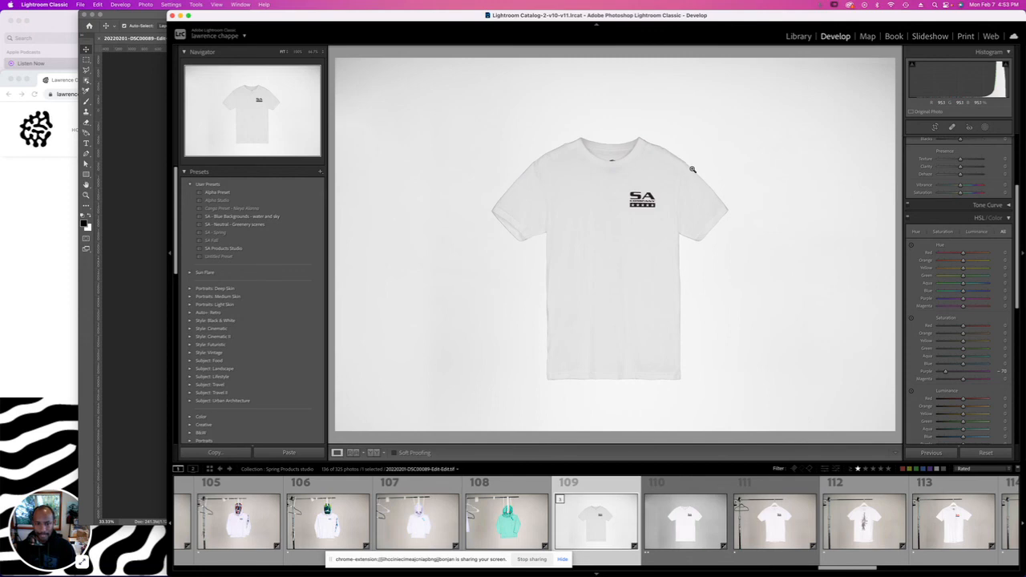
pyautogui.rightClick(588, 521)
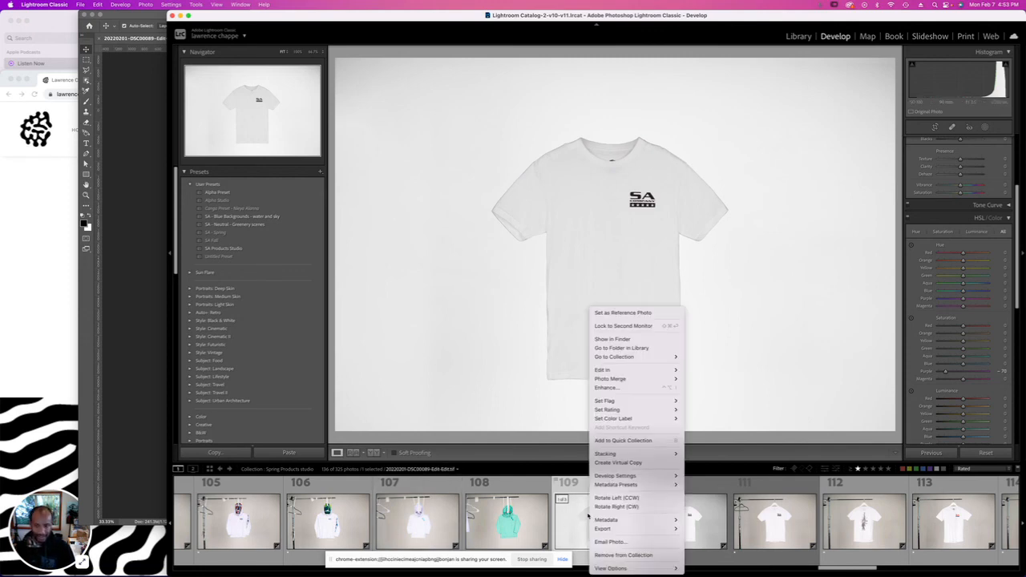
pyautogui.click(141, 367)
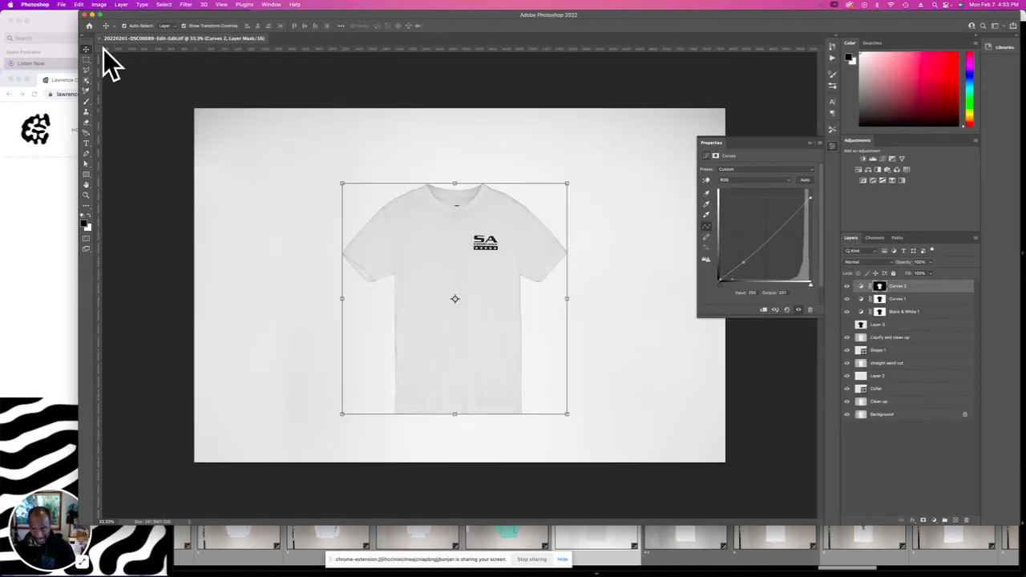
pyautogui.hotkey('ctrl', 'Up')
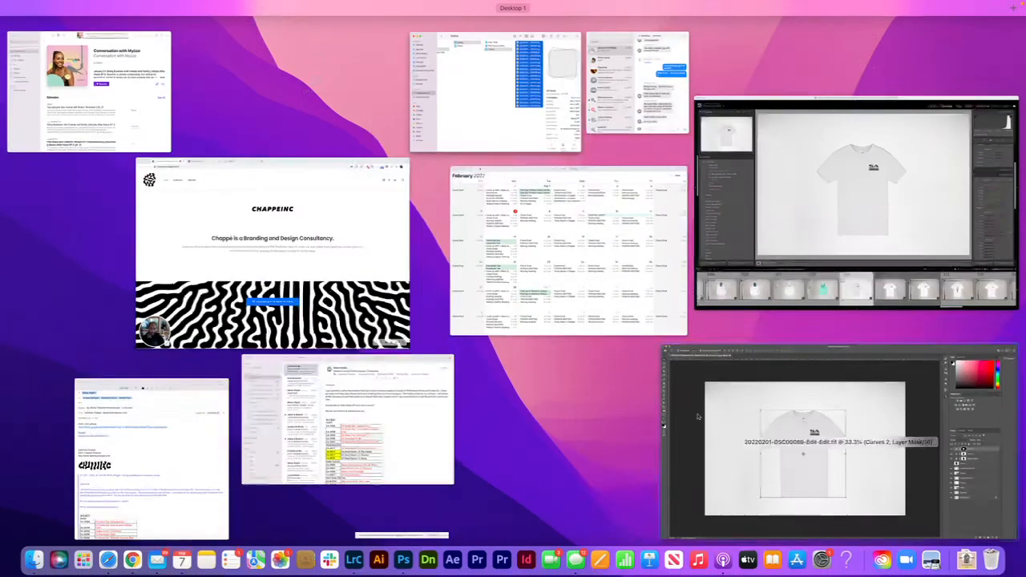
pyautogui.click(850, 200)
pyautogui.rightClick(571, 260)
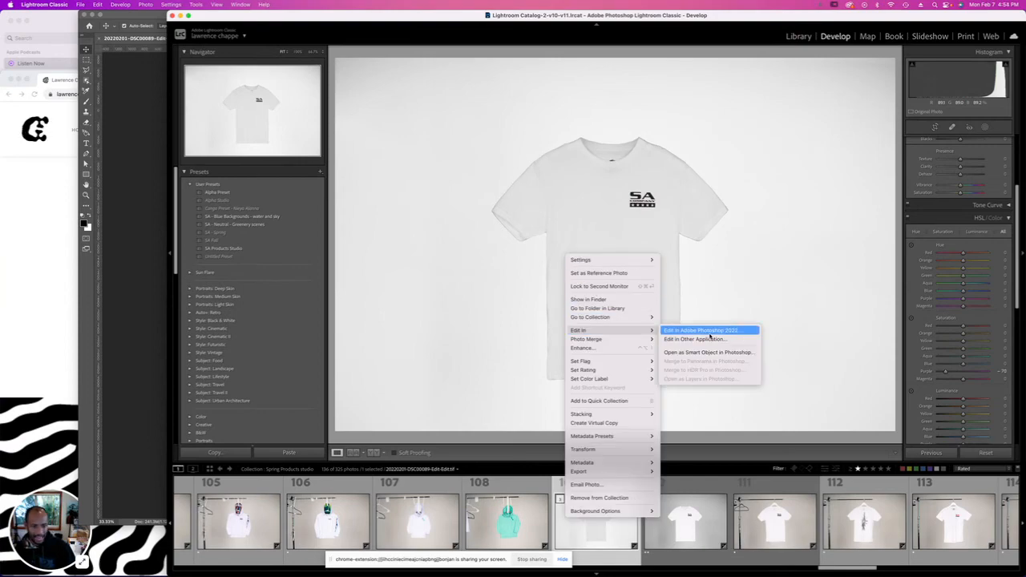
pyautogui.press('Escape')
# Switch to Photoshop and draw a closed Pen shape about 760 px wide and 147 px high along the upper edge of the back collar.
pyautogui.hotkey('ctrl', 'Up')
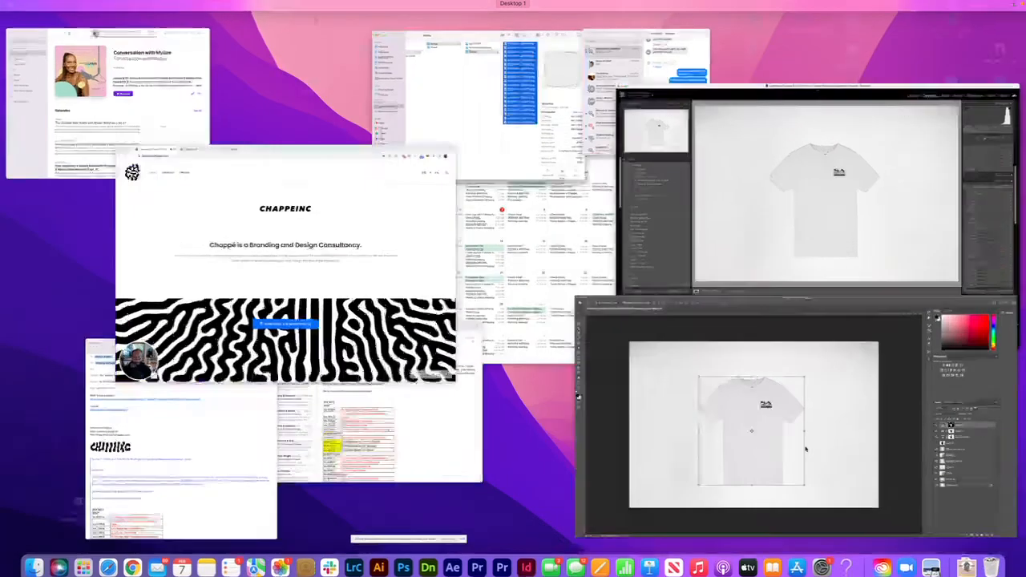
pyautogui.click(805, 448)
pyautogui.press('super+plus')
pyautogui.press('super+plus')
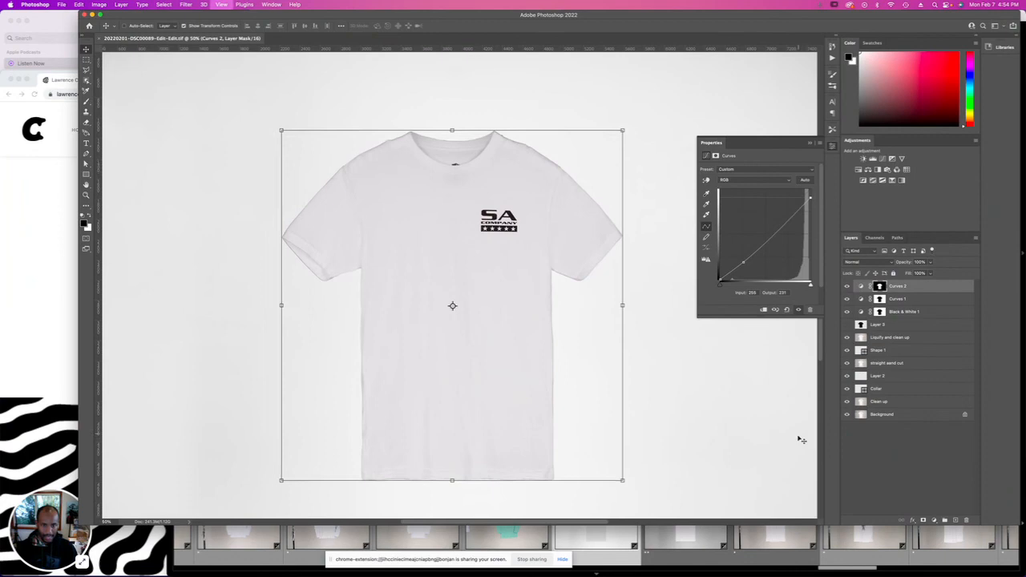
pyautogui.press('super+plus')
pyautogui.press('super+plus')
pyautogui.press('super+plus')
pyautogui.moveTo(572, 230); pyautogui.dragTo(568, 513)
pyautogui.moveTo(524, 121); pyautogui.dragTo(529, 494)
pyautogui.press('p')
pyautogui.moveTo(207, 161); pyautogui.dragTo(259, 183)
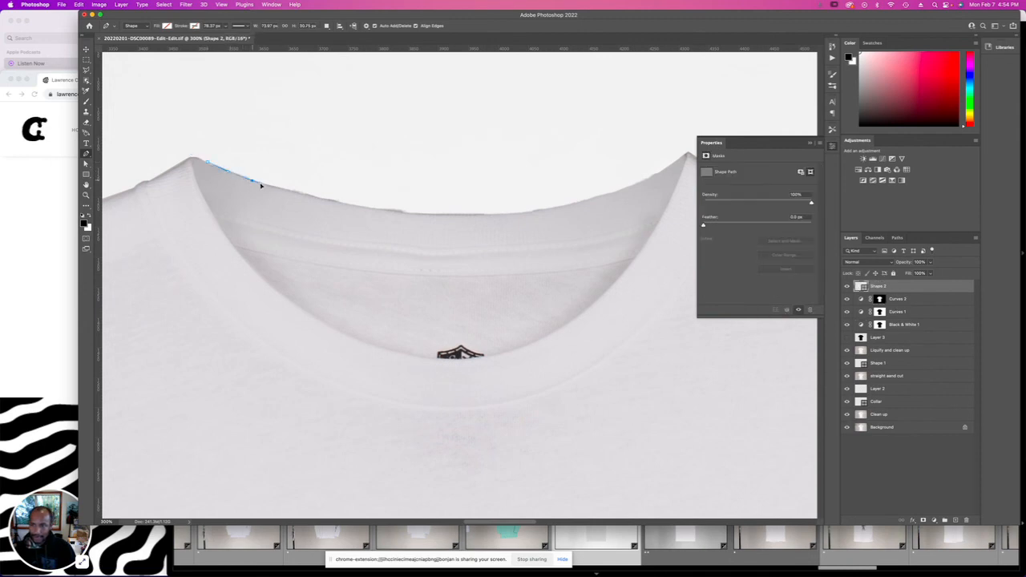
pyautogui.moveTo(446, 215); pyautogui.dragTo(521, 215)
pyautogui.moveTo(646, 183); pyautogui.dragTo(683, 158)
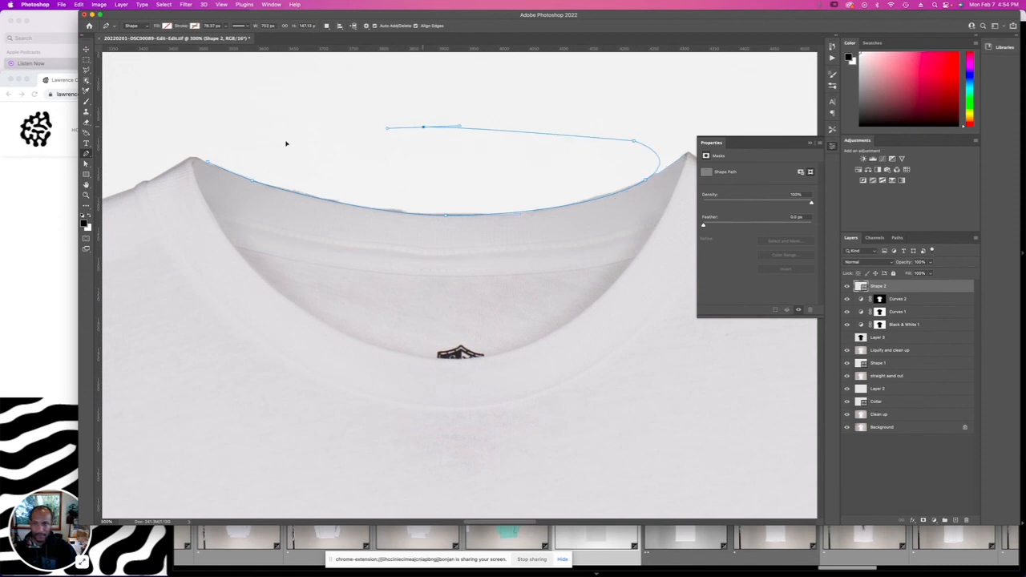
pyautogui.click(207, 163)
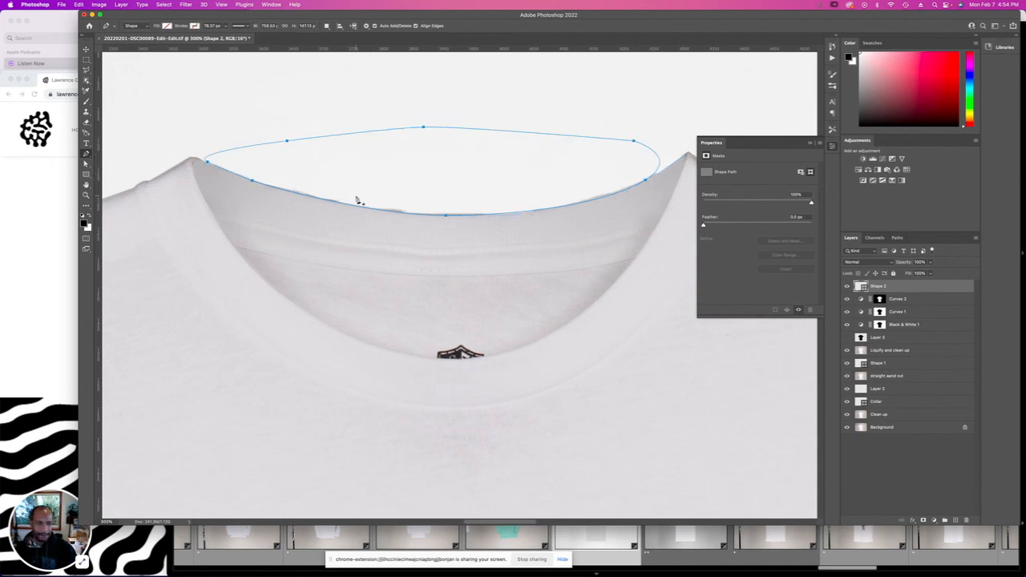
# Load the collar shape as a selection, hide Shape 2, and stamp all visible layers into a new layer above Curves 2.
pyautogui.keyDown('super'); pyautogui.click(864, 289); pyautogui.keyUp('super')
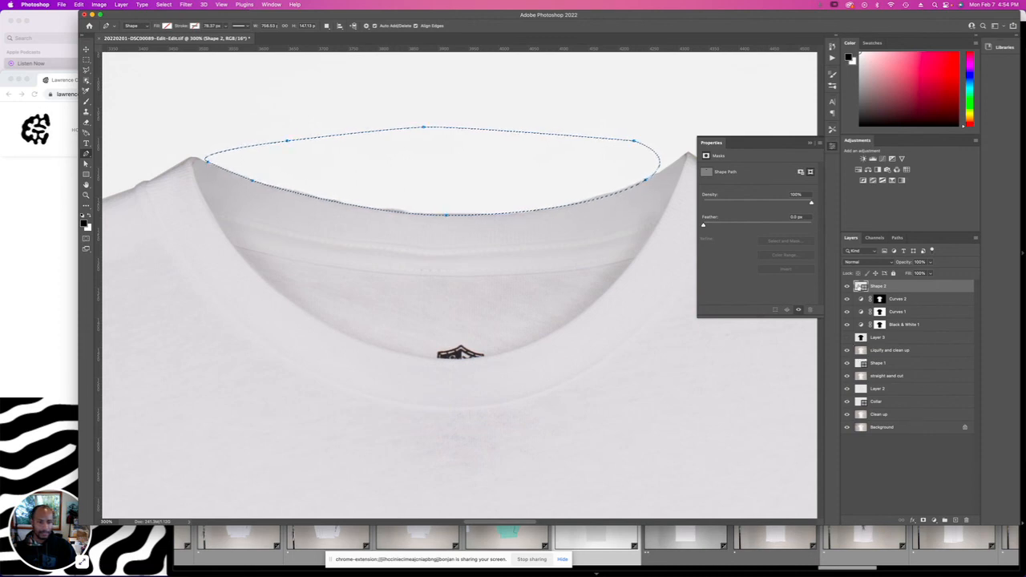
pyautogui.click(846, 286)
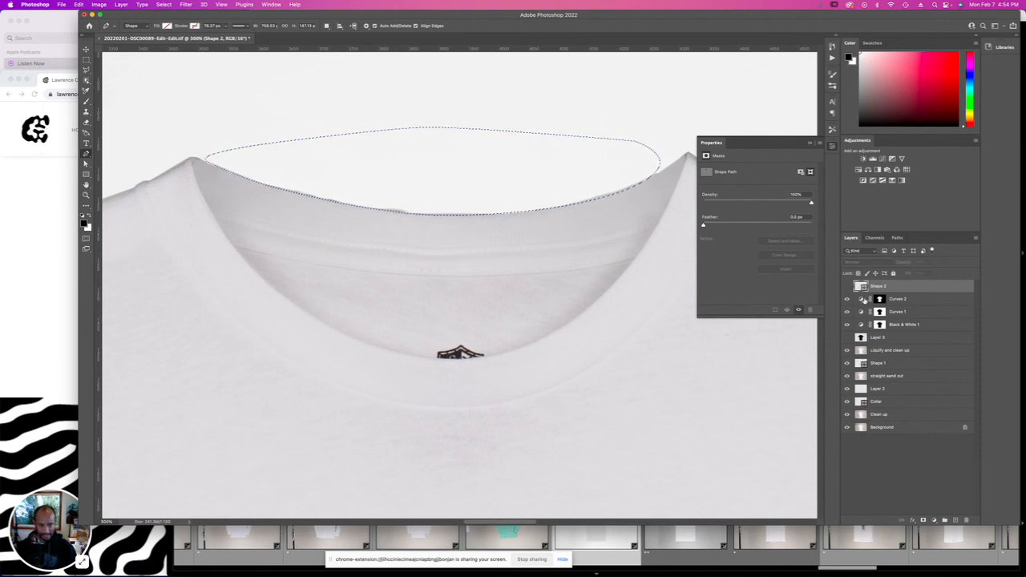
pyautogui.click(862, 300)
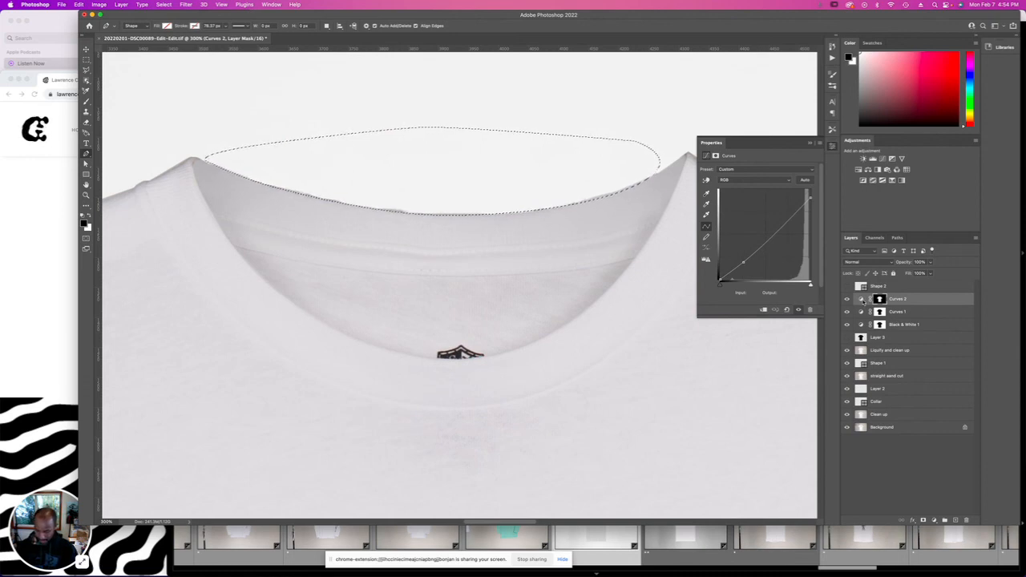
pyautogui.press('alt+shift+super+n')
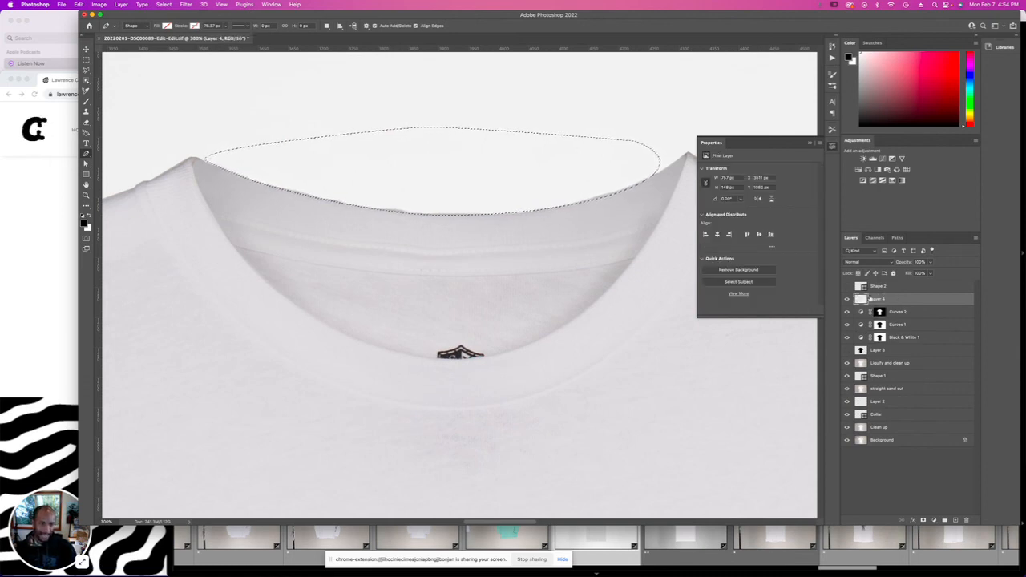
# Show the Shape 2 layer again, and try a layer mask from the collar selection on Layer 4, undoing the mask.
pyautogui.click(847, 288)
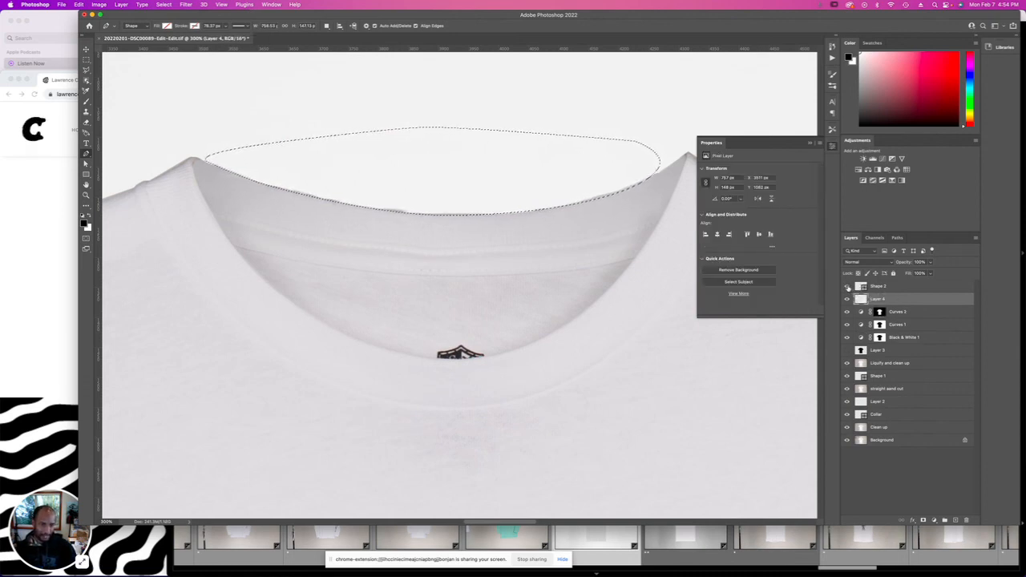
pyautogui.click(848, 288)
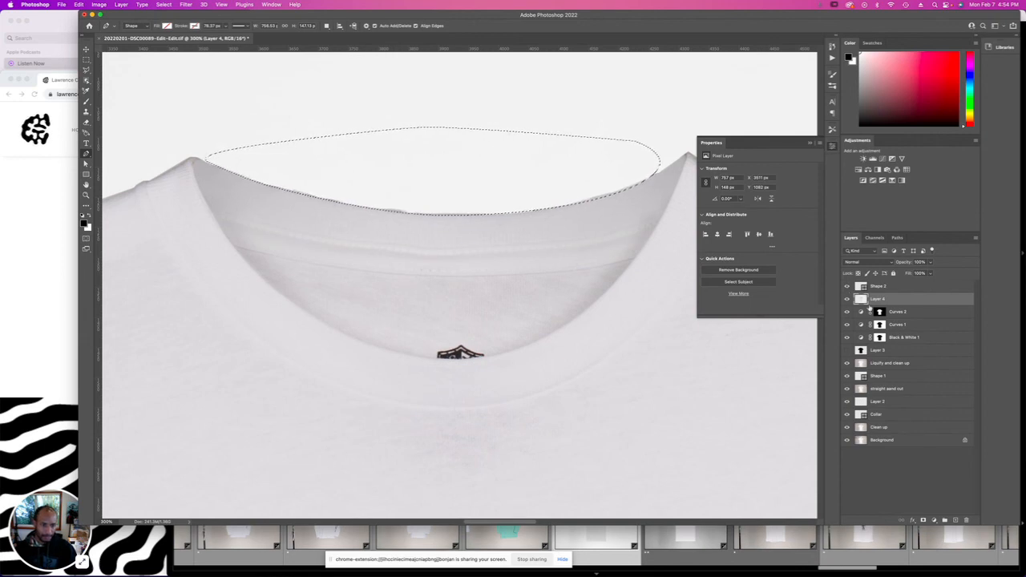
pyautogui.click(848, 287)
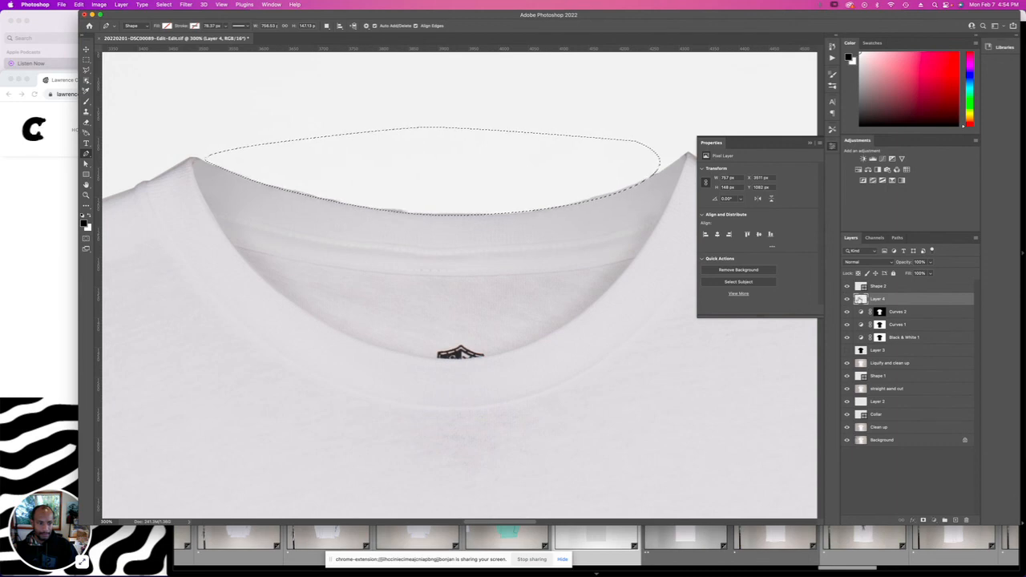
pyautogui.click(923, 520)
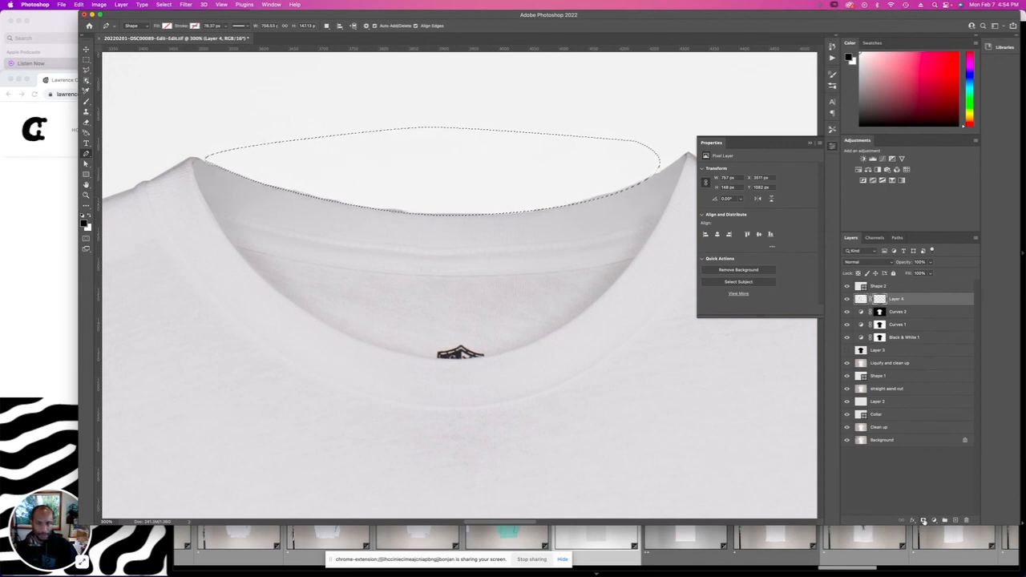
pyautogui.press('super+z')
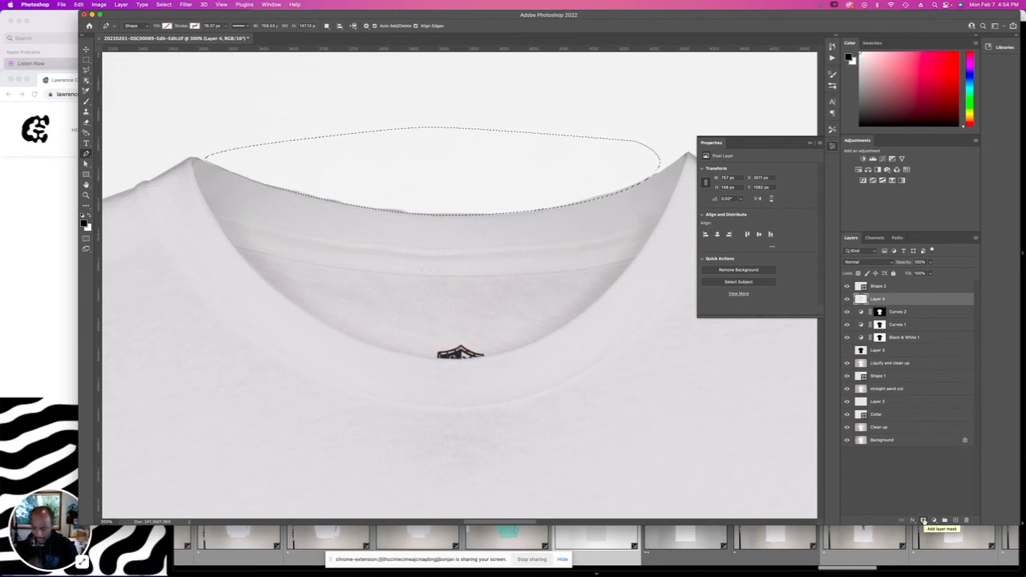
# Clone clean background over the rough upper edge of the back collar within the selection on Layer 4, and deselect.
pyautogui.press('s')
pyautogui.hscroll(3, 347, 191)
pyautogui.scroll(-3, 347, 192)
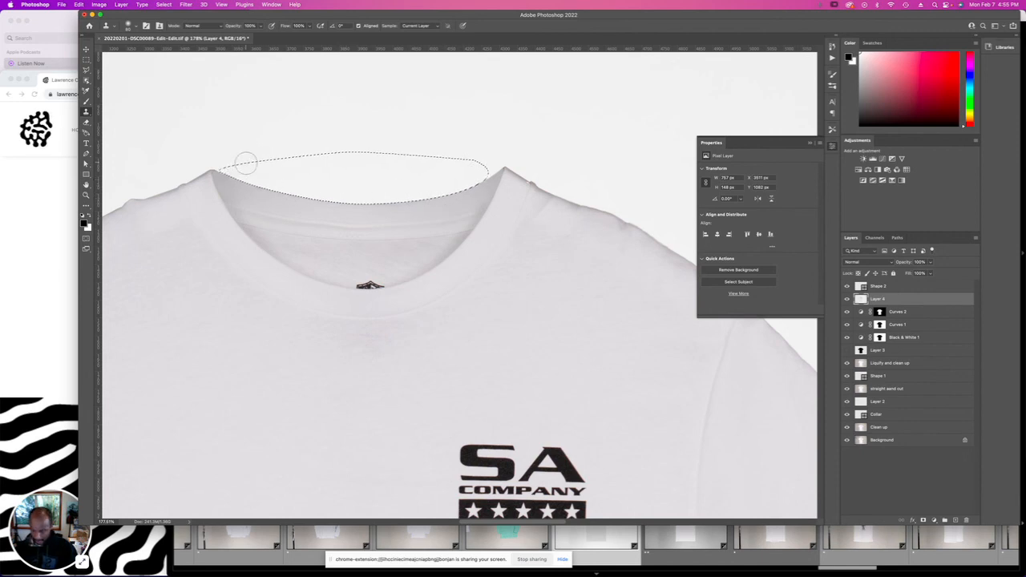
pyautogui.press('super+d')
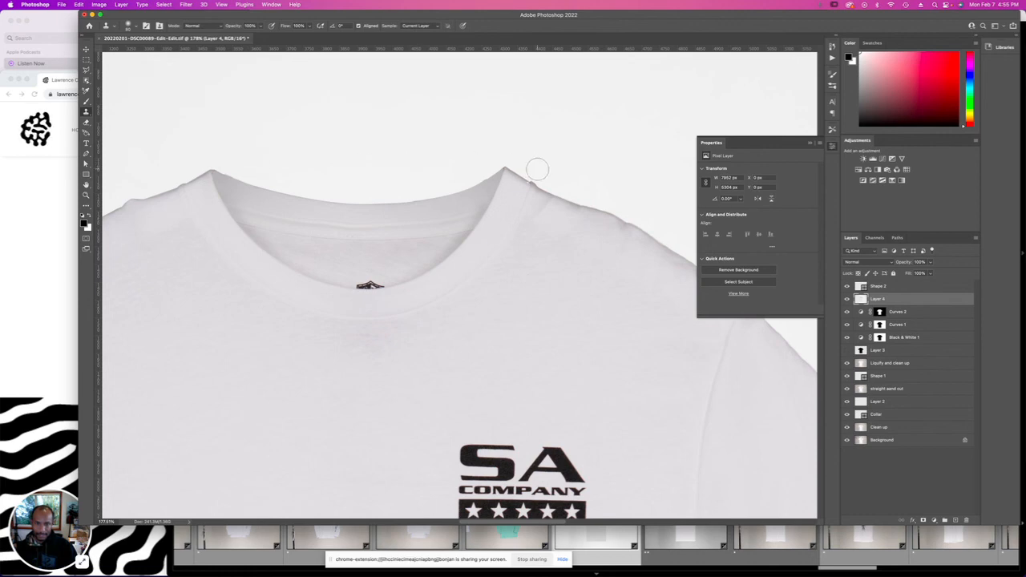
# Draw a closed Pen shape about 109 by 73 px around the bump on the shoulder edge just beside the collar's peak.
pyautogui.scroll(6, 536, 169)
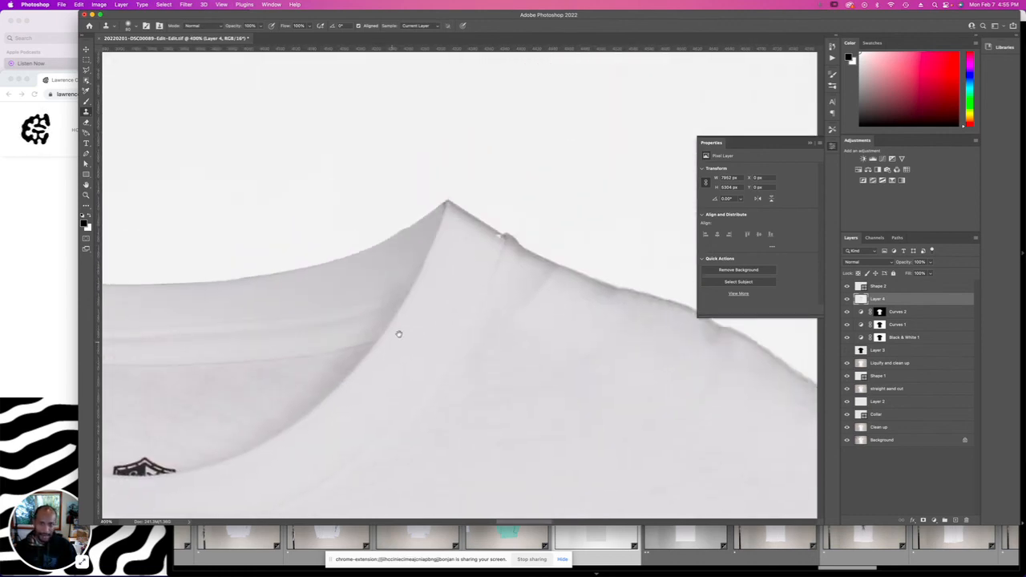
pyautogui.press('p')
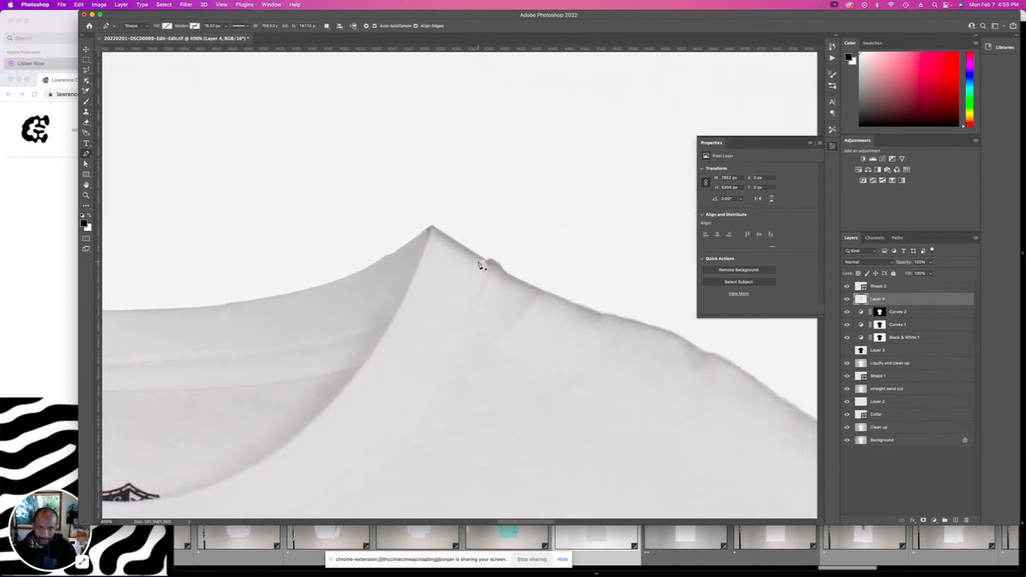
pyautogui.click(482, 258)
pyautogui.moveTo(532, 285); pyautogui.dragTo(559, 299)
pyautogui.click(567, 275)
pyautogui.click(531, 237)
pyautogui.moveTo(496, 231); pyautogui.dragTo(492, 231)
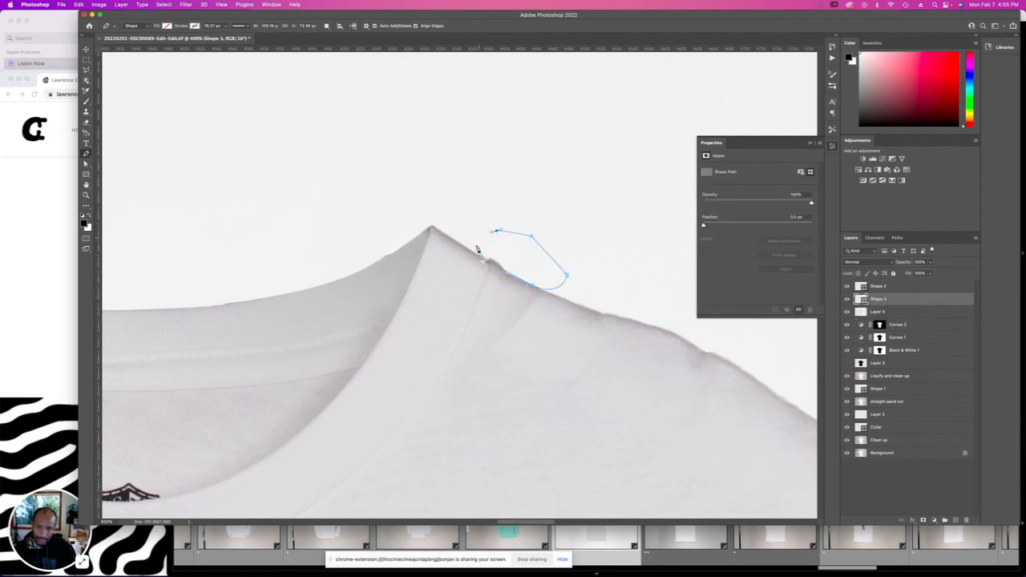
pyautogui.click(481, 258)
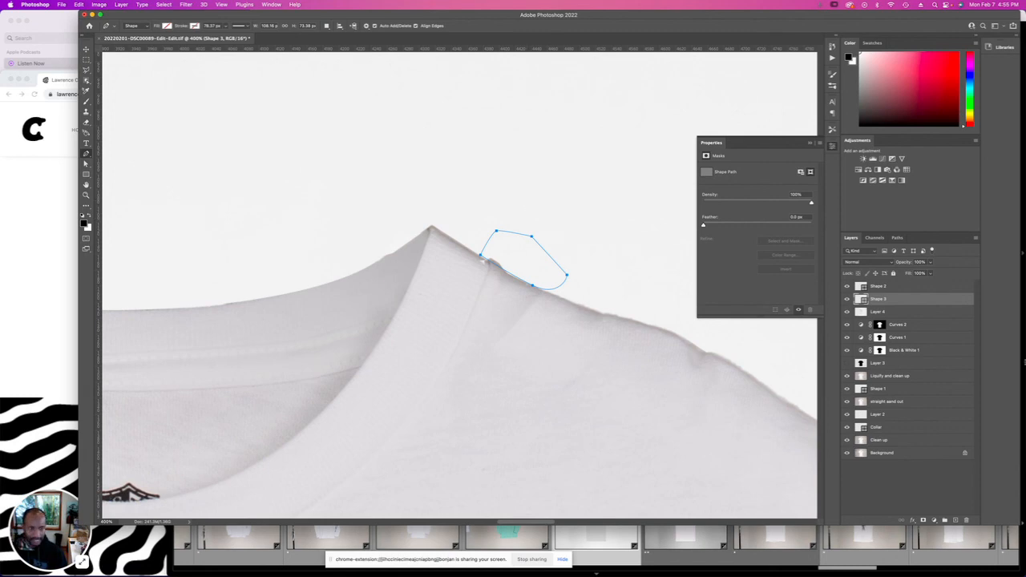
# Load the bump outline as a selection, clone background over the bump on Layer 4, and deselect.
pyautogui.press('super+Return')
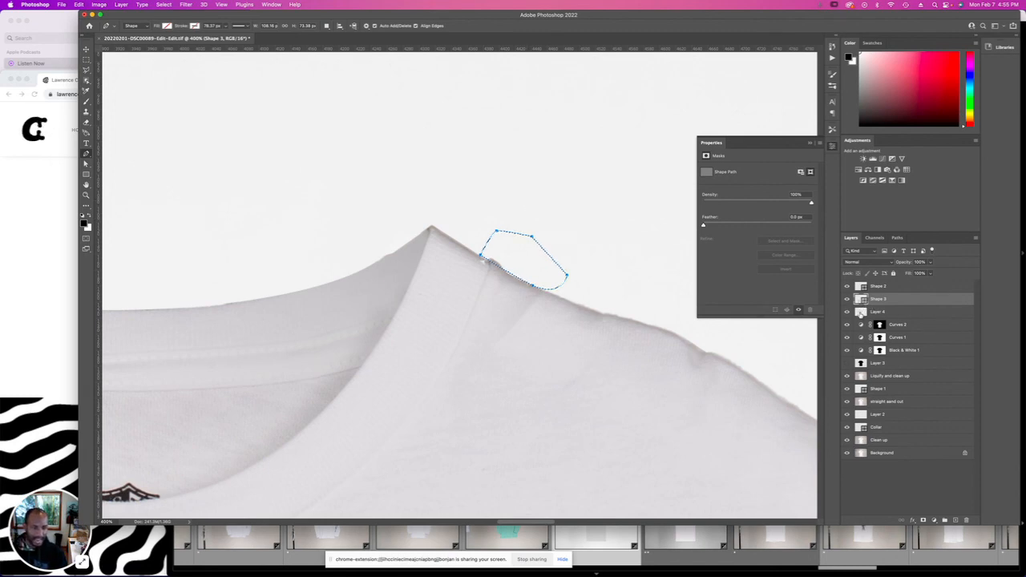
pyautogui.click(860, 312)
pyautogui.press('s')
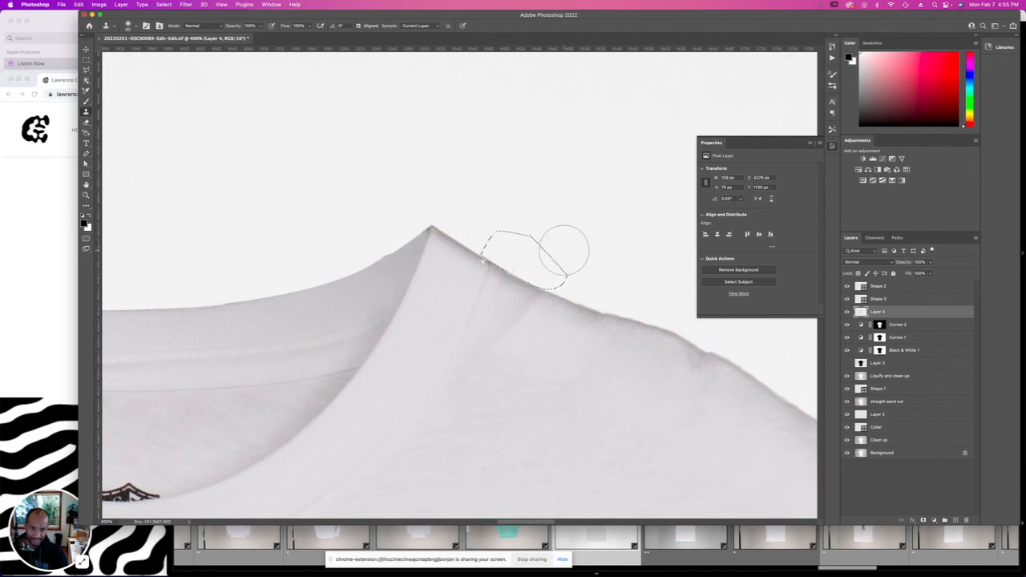
pyautogui.press('super+d')
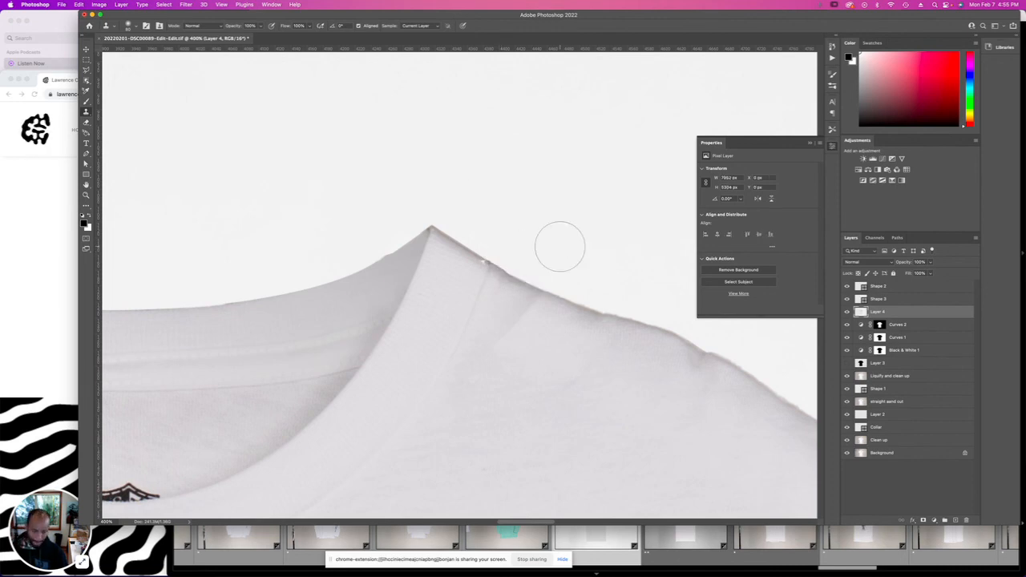
pyautogui.press('super+equal')
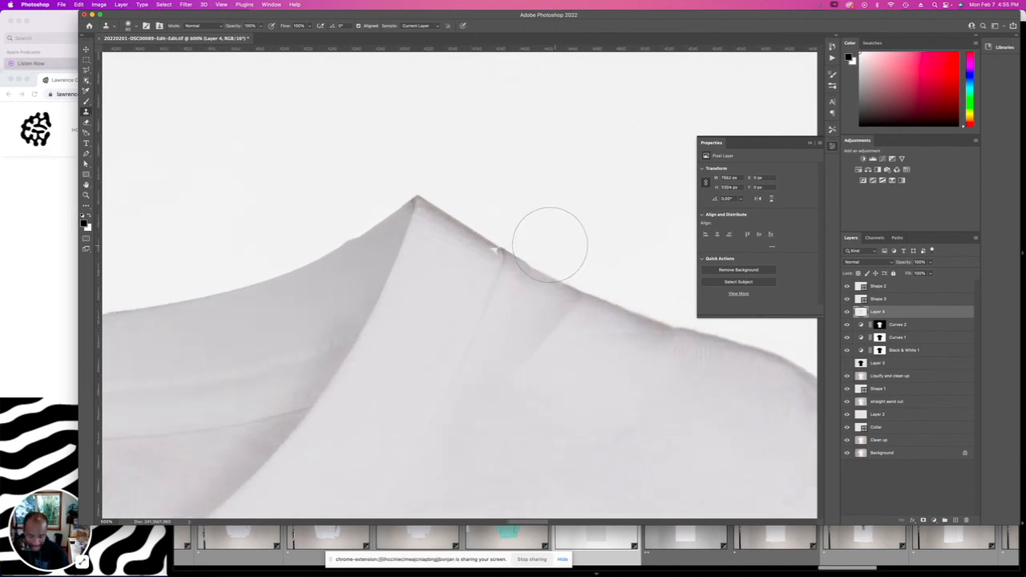
# Spot-heal the leftover white speck and the dark blemishes along the shoulder edge beside the collar's peak on Layer 4.
pyautogui.press('j')
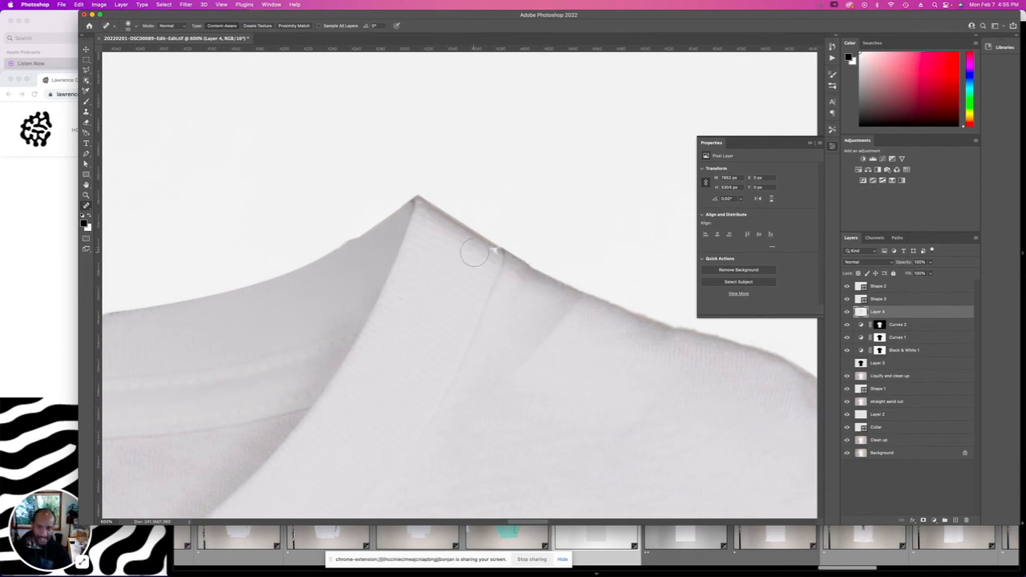
pyautogui.moveTo(493, 252); pyautogui.dragTo(485, 251)
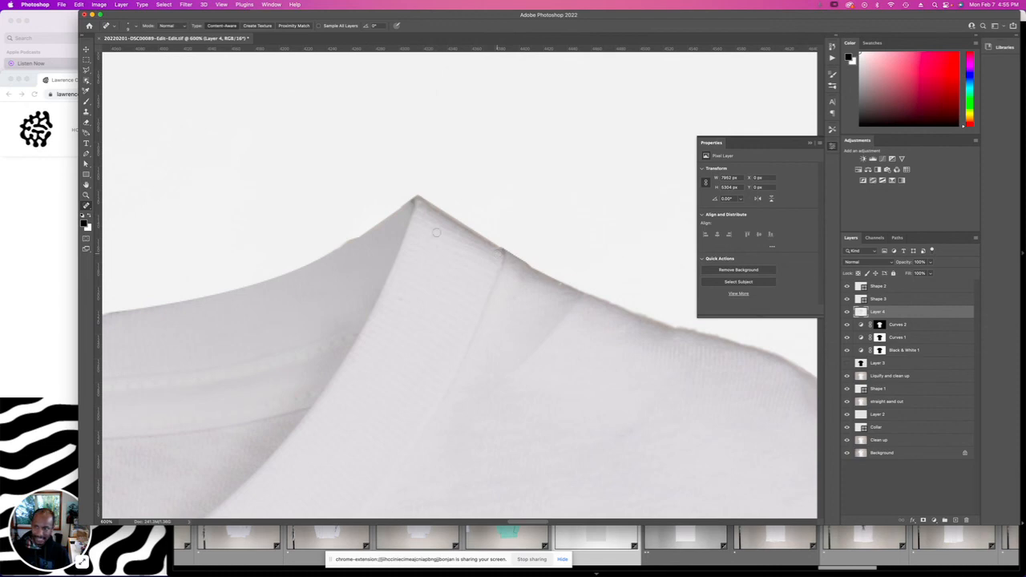
pyautogui.click(86, 200)
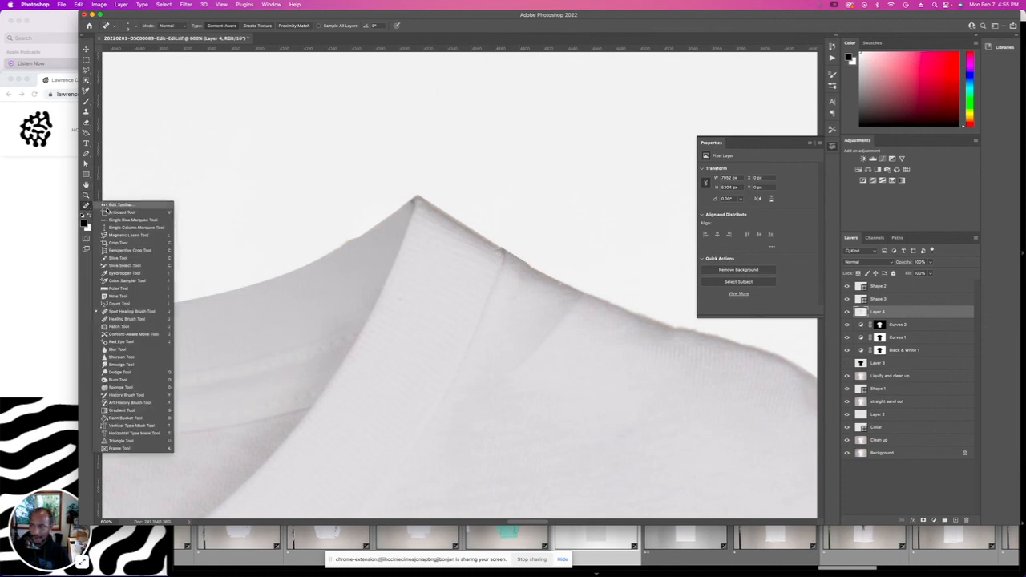
pyautogui.click(491, 278)
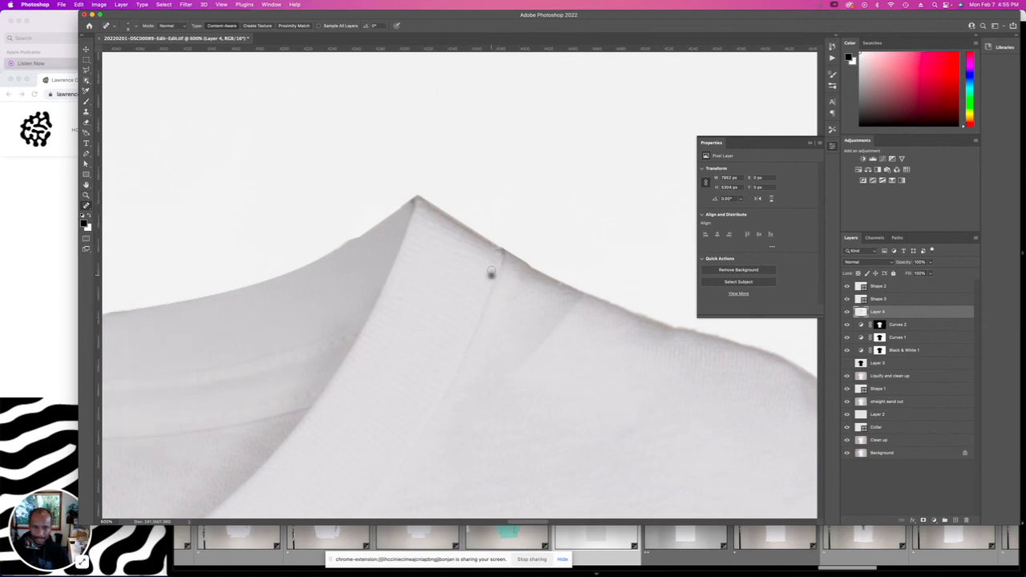
pyautogui.click(497, 250)
pyautogui.click(557, 287)
# Fit the whole shirt in view and save the retouched document.
pyautogui.press('super+minus')
pyautogui.press('super+0')
pyautogui.press('super+s')
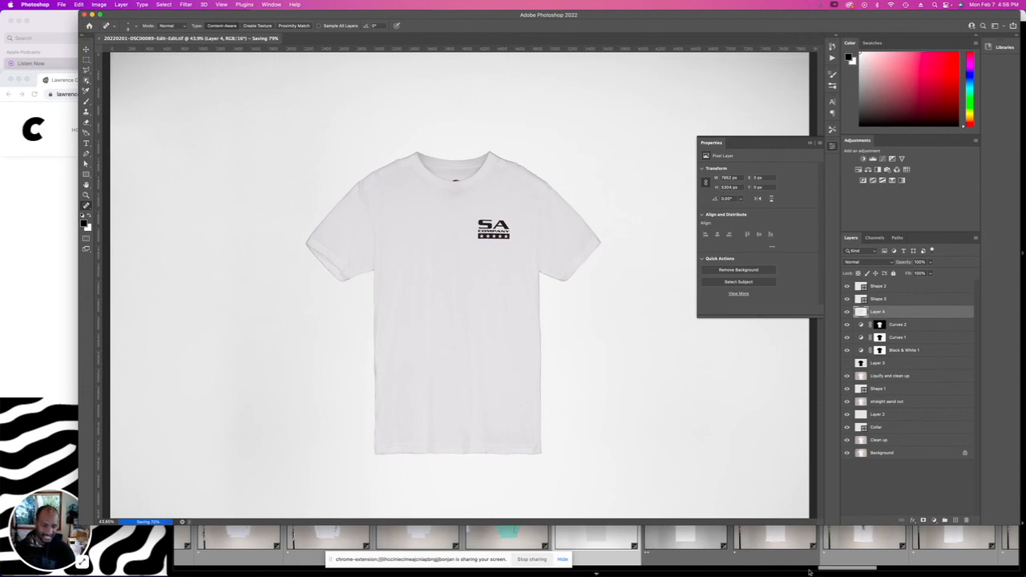
pyautogui.click(588, 537)
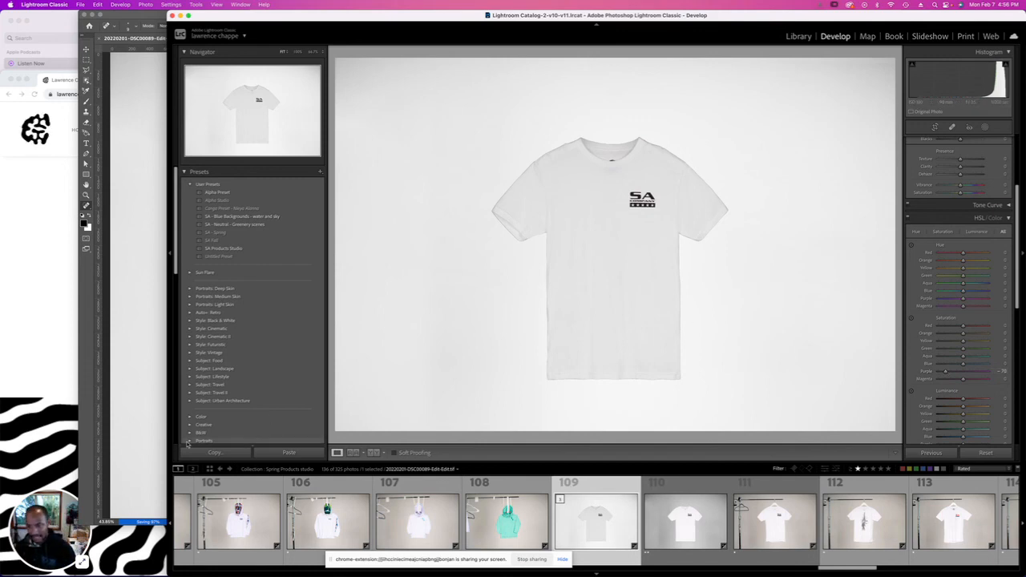
pyautogui.click(151, 522)
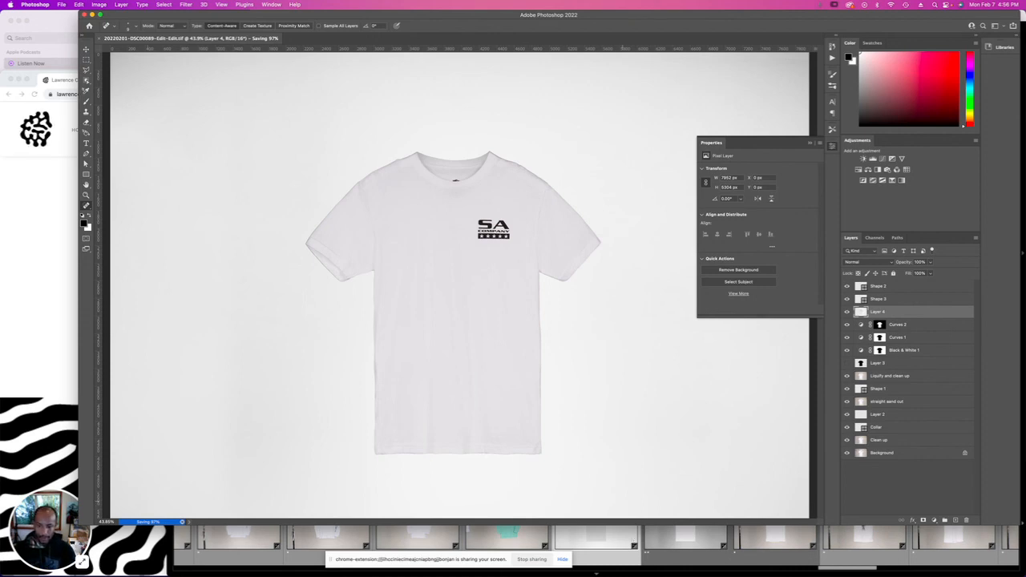
pyautogui.press('v')
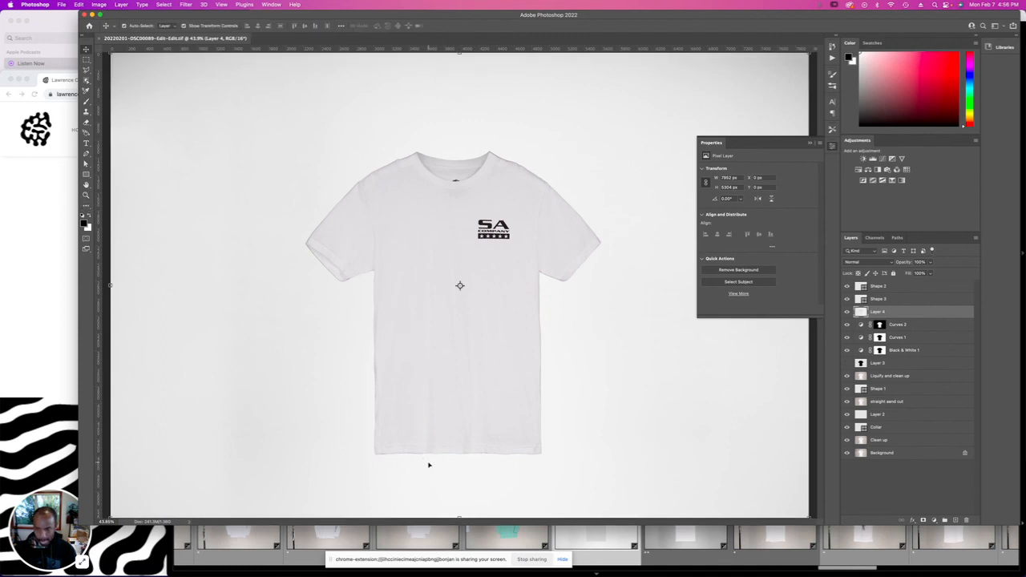
# Switch to Lightroom Classic, preview the saved shirt in black and white, and compare it side by side with the adjacent grey-background version.
pyautogui.click(599, 548)
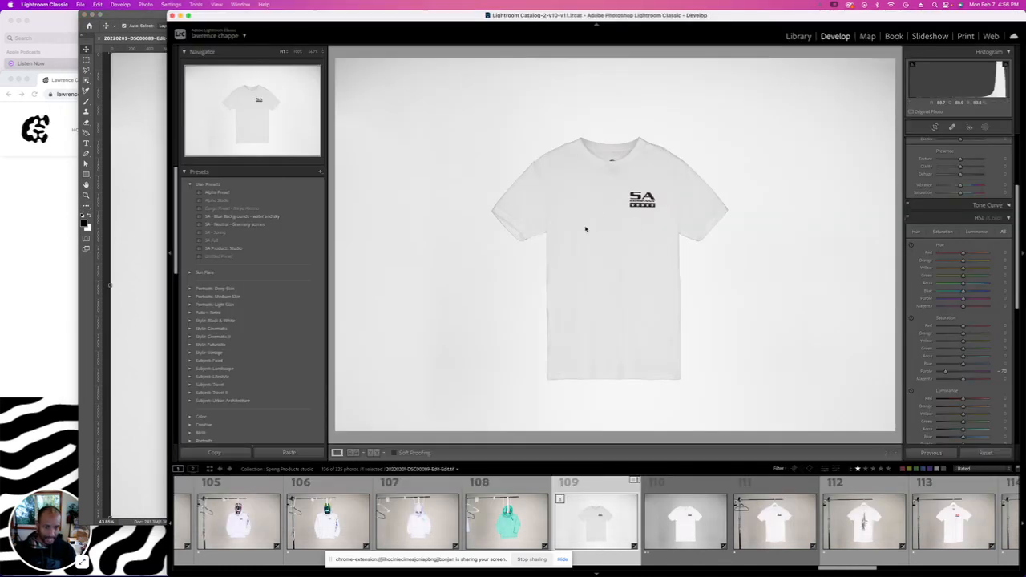
pyautogui.press('v')
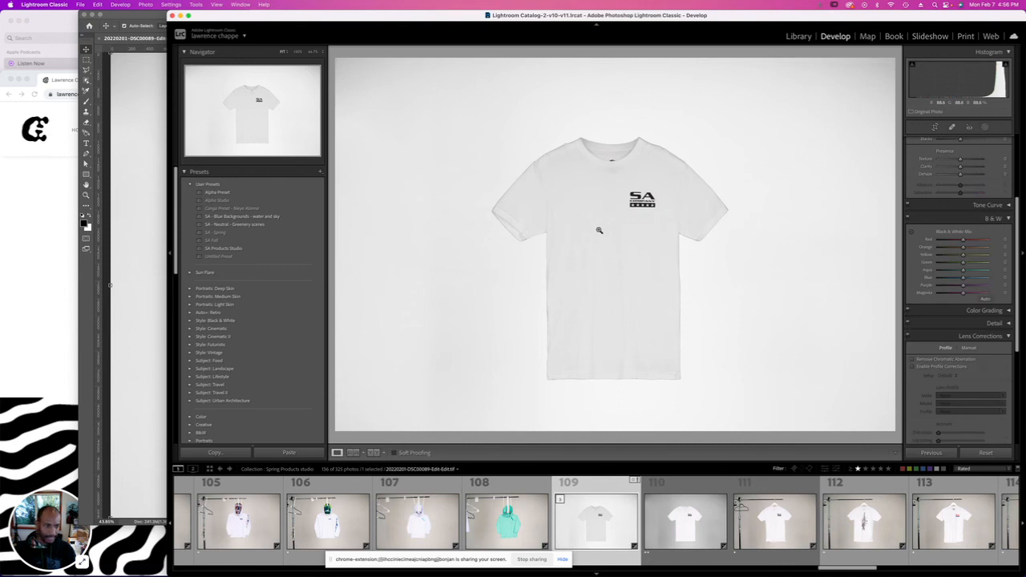
pyautogui.press('c')
pyautogui.press('Right')
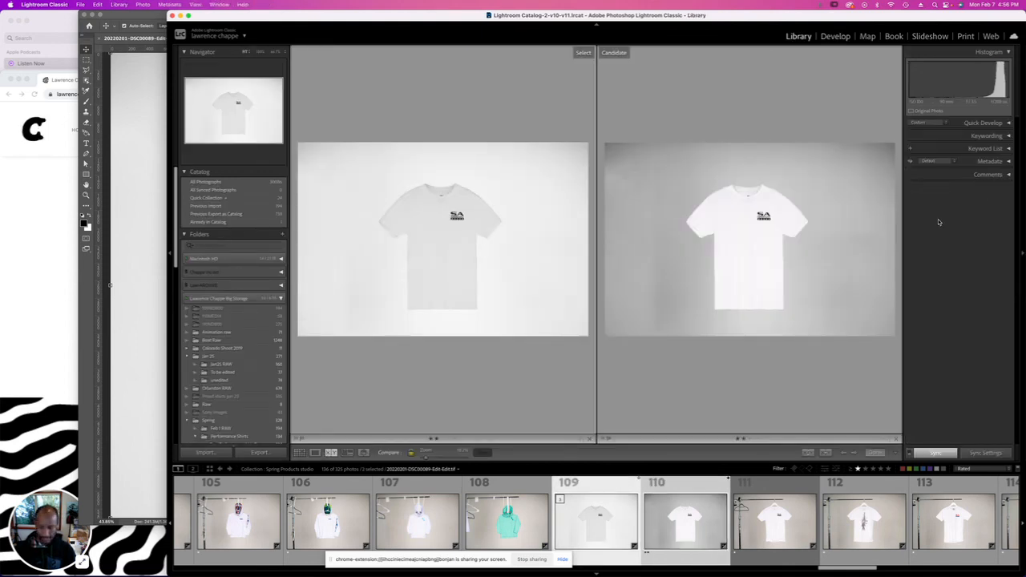
pyautogui.press('d')
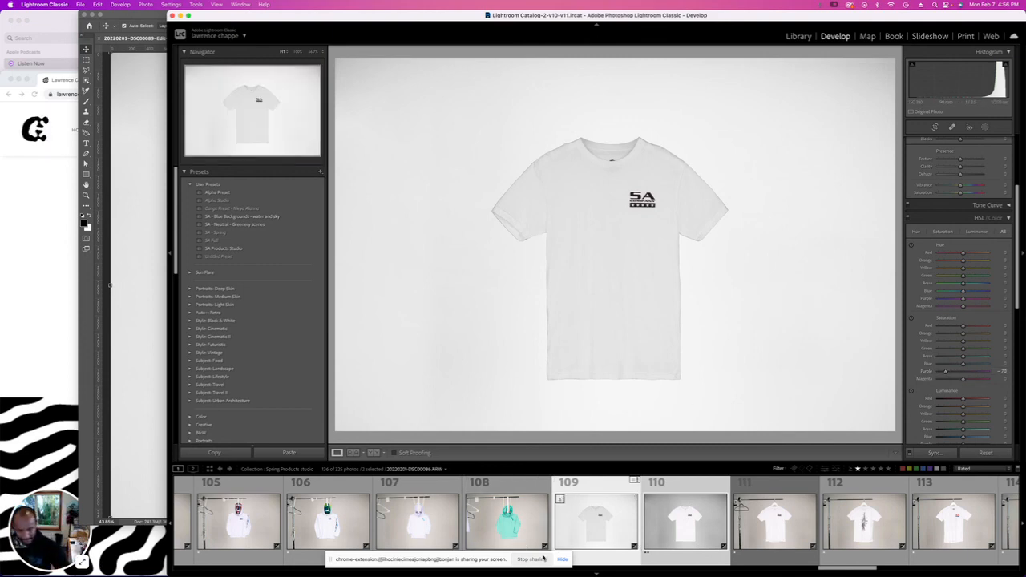
# Filter the filmstrip to photos rated two stars and up, and show the white T-shirt version on the grey background.
pyautogui.click(864, 468)
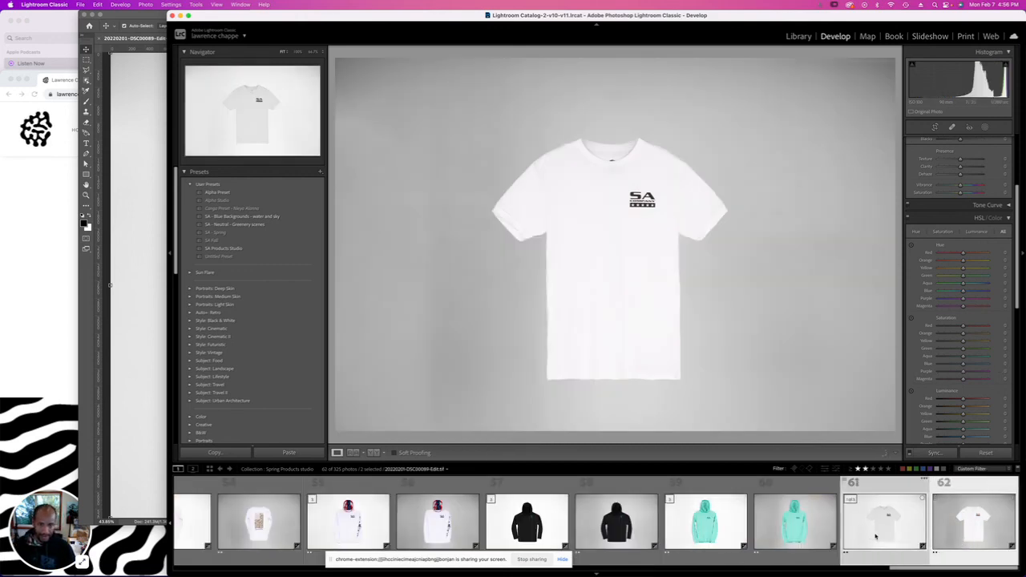
pyautogui.click(910, 534)
pyautogui.click(960, 534)
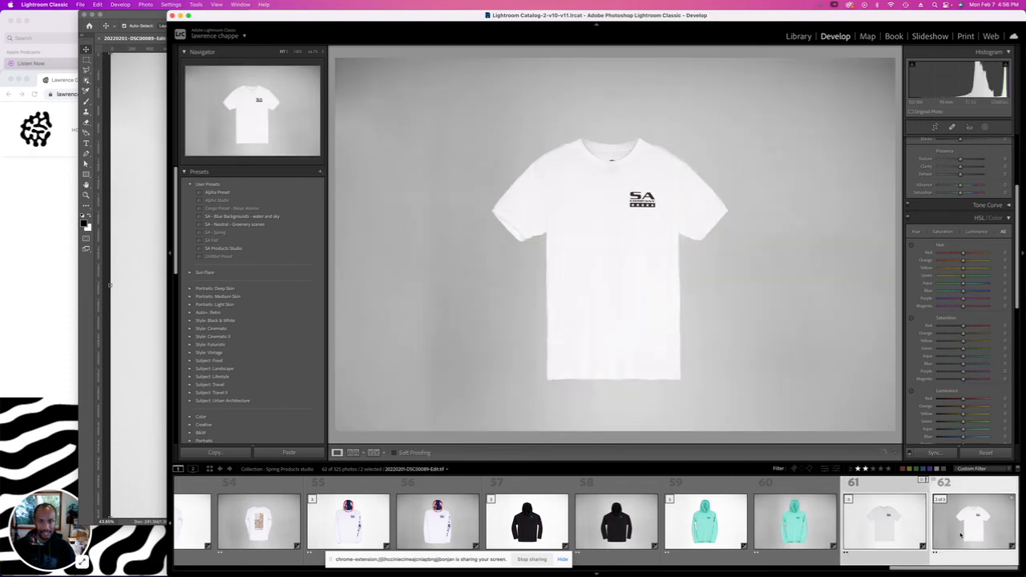
pyautogui.hotkey('ctrl', 'Up')
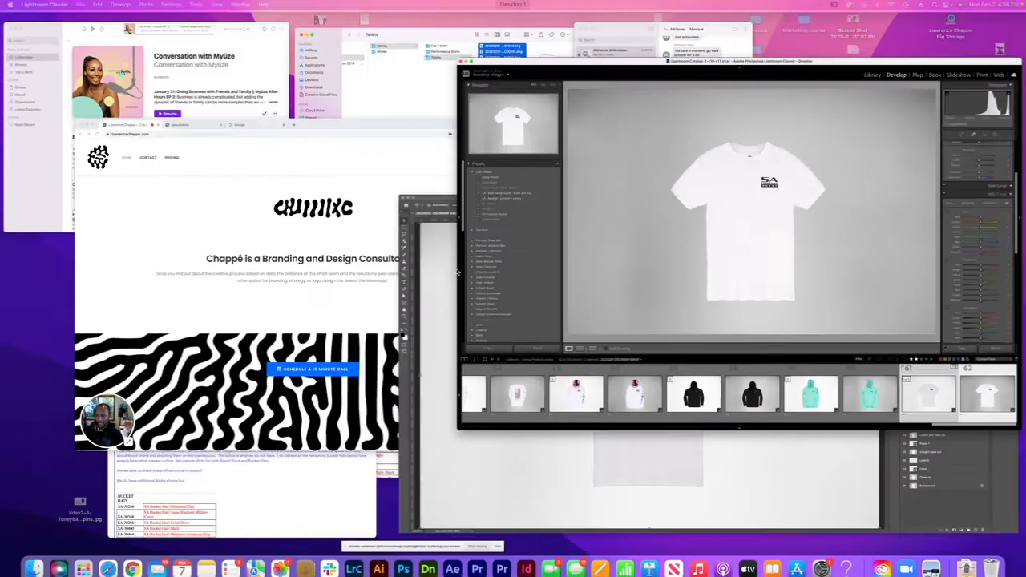
pyautogui.click(361, 253)
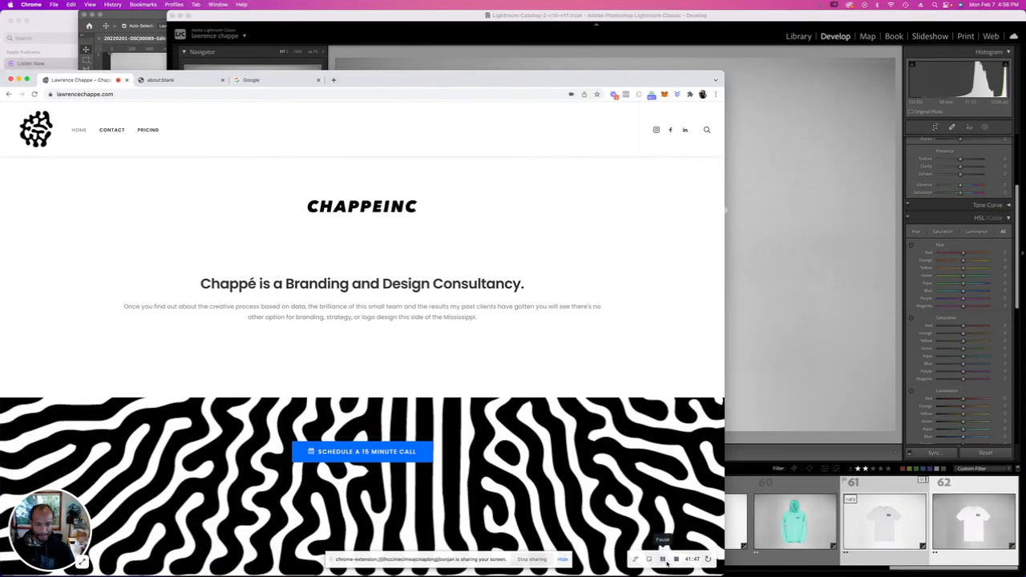